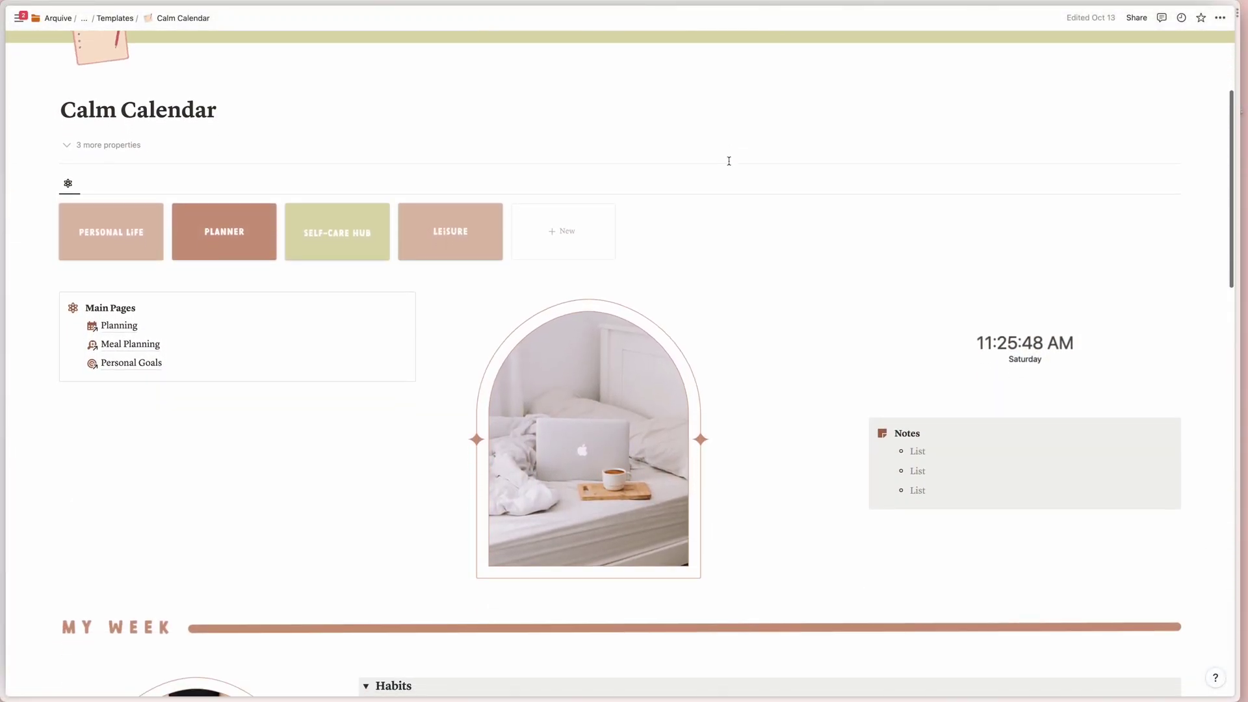
Open the Customise your Template lesson in Teachery.
scroll(728, 161, down, 6)
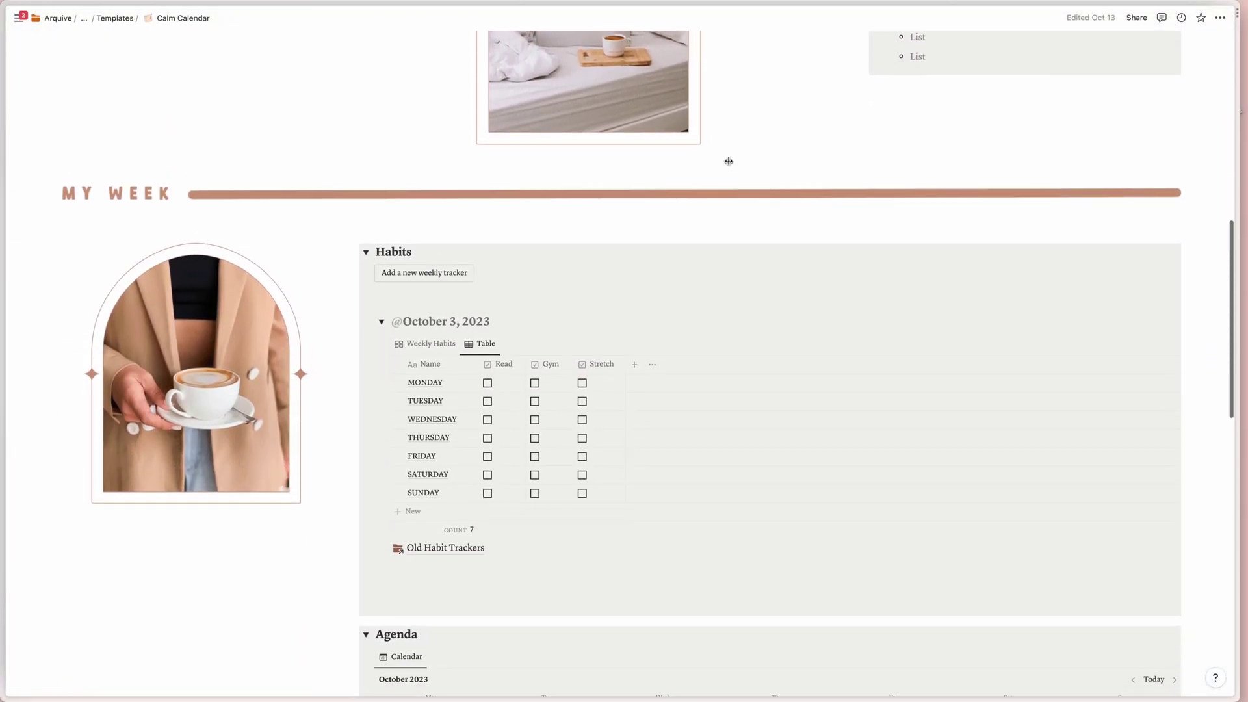
scroll(728, 162, down, 8)
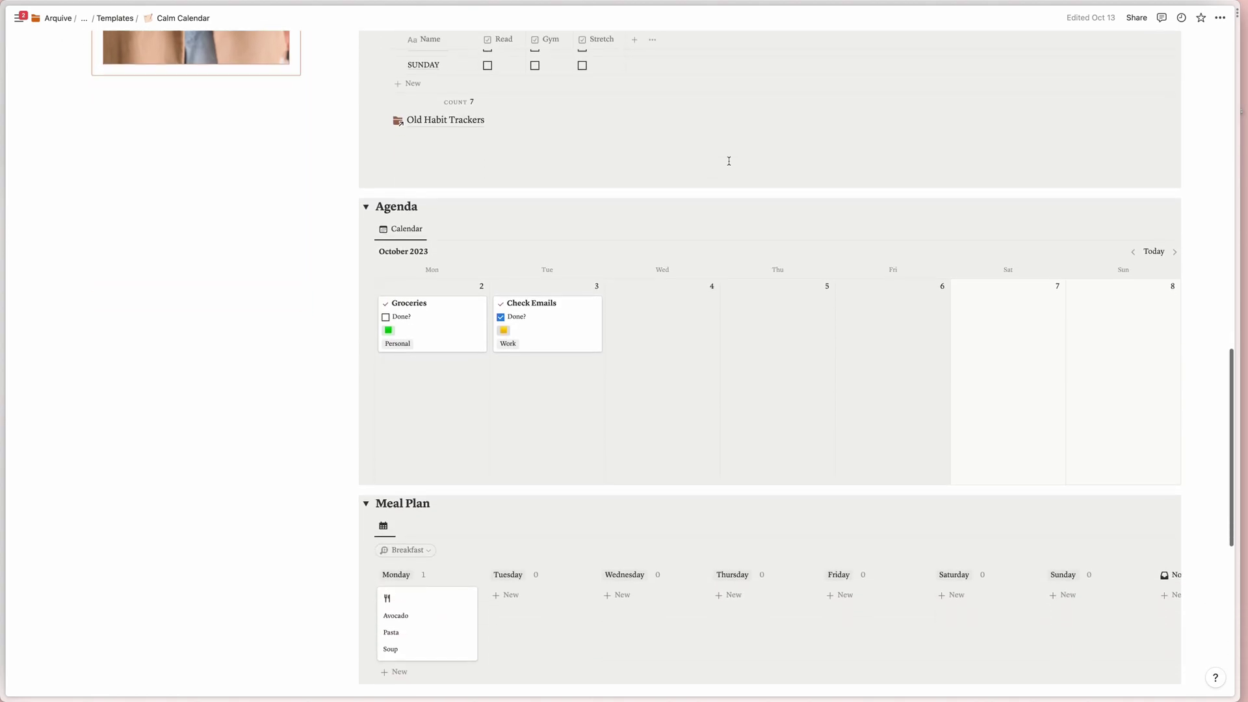
scroll(729, 162, down, 3)
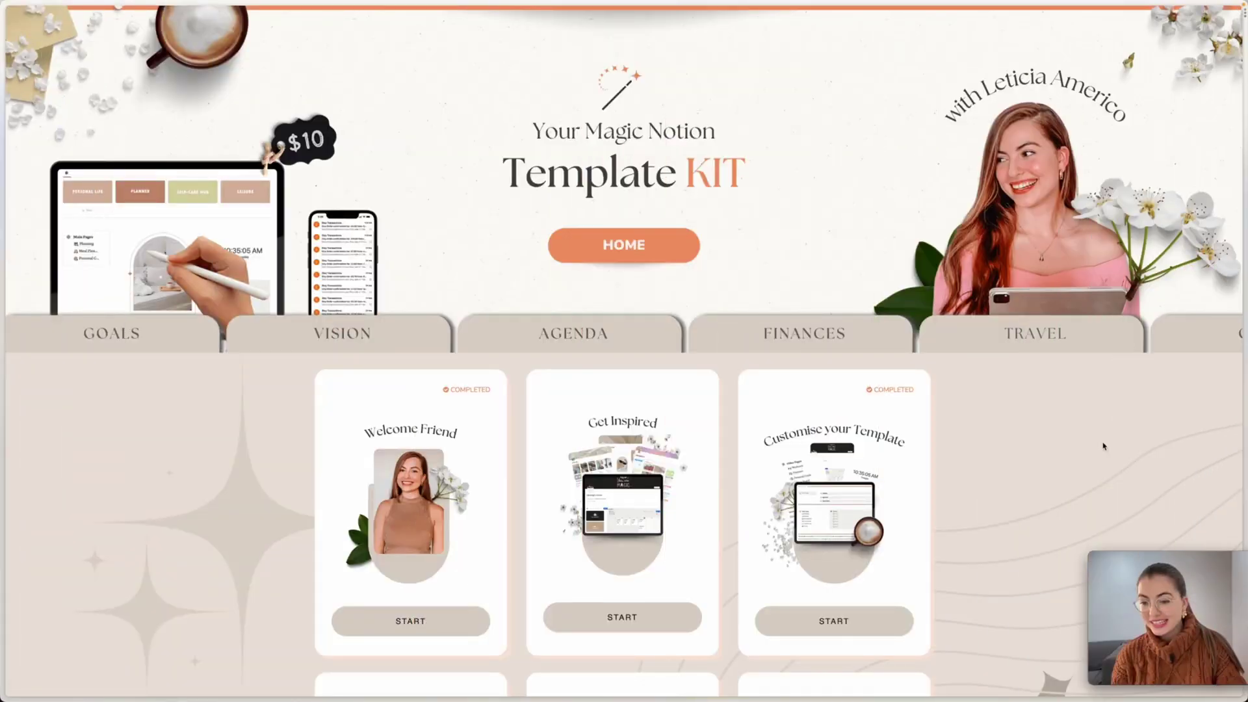
scroll(914, 502, down, 3)
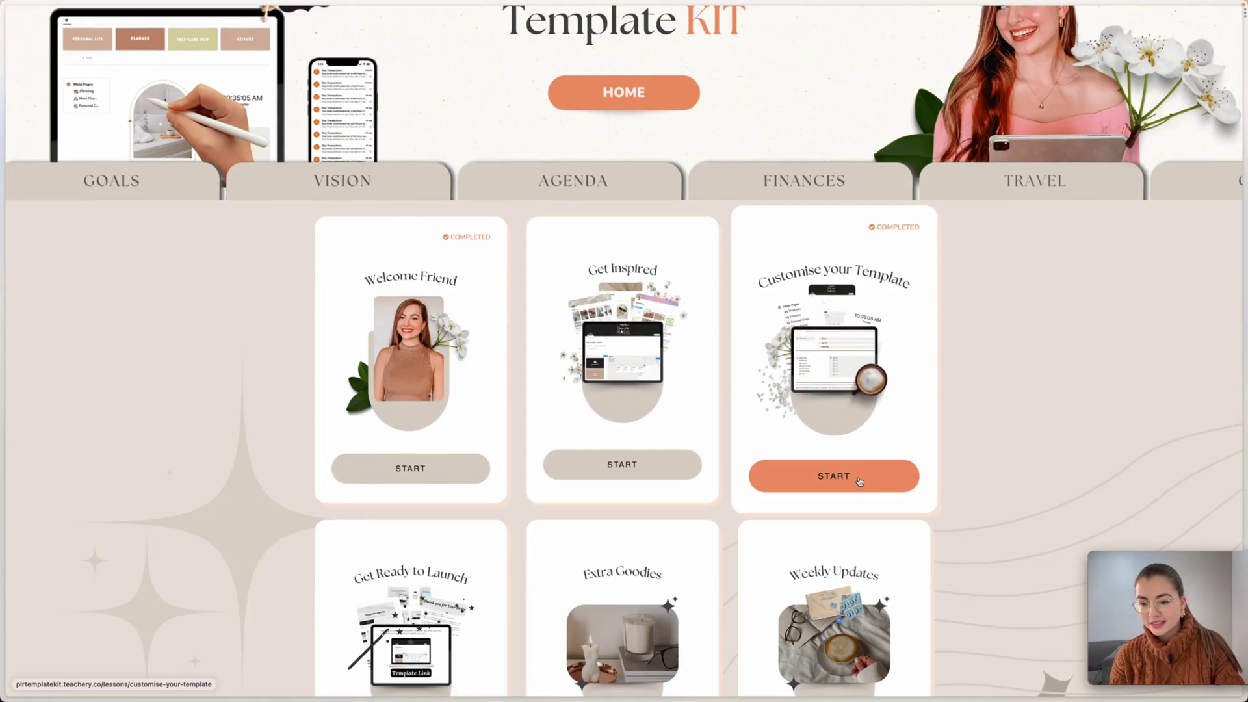
click(844, 500)
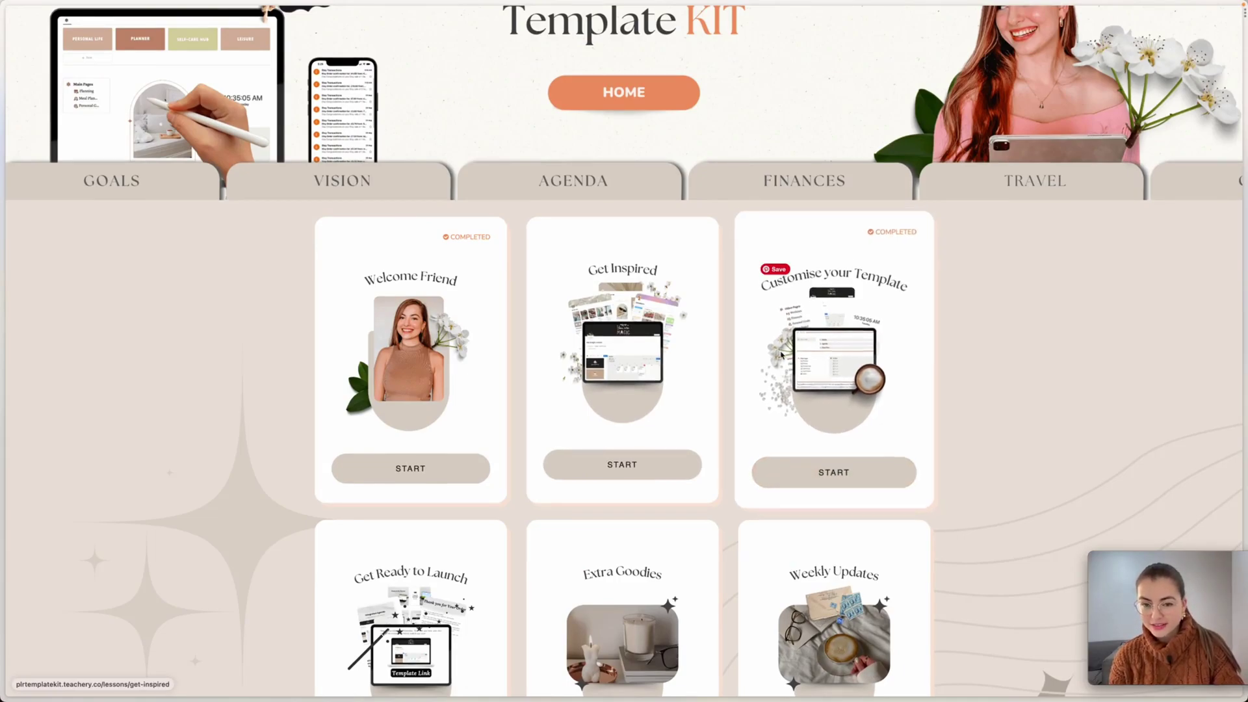
Follow the Your PLR Template link under Duplicate the PLR to the master template.
scroll(724, 468, down, 3)
scroll(723, 468, down, 5)
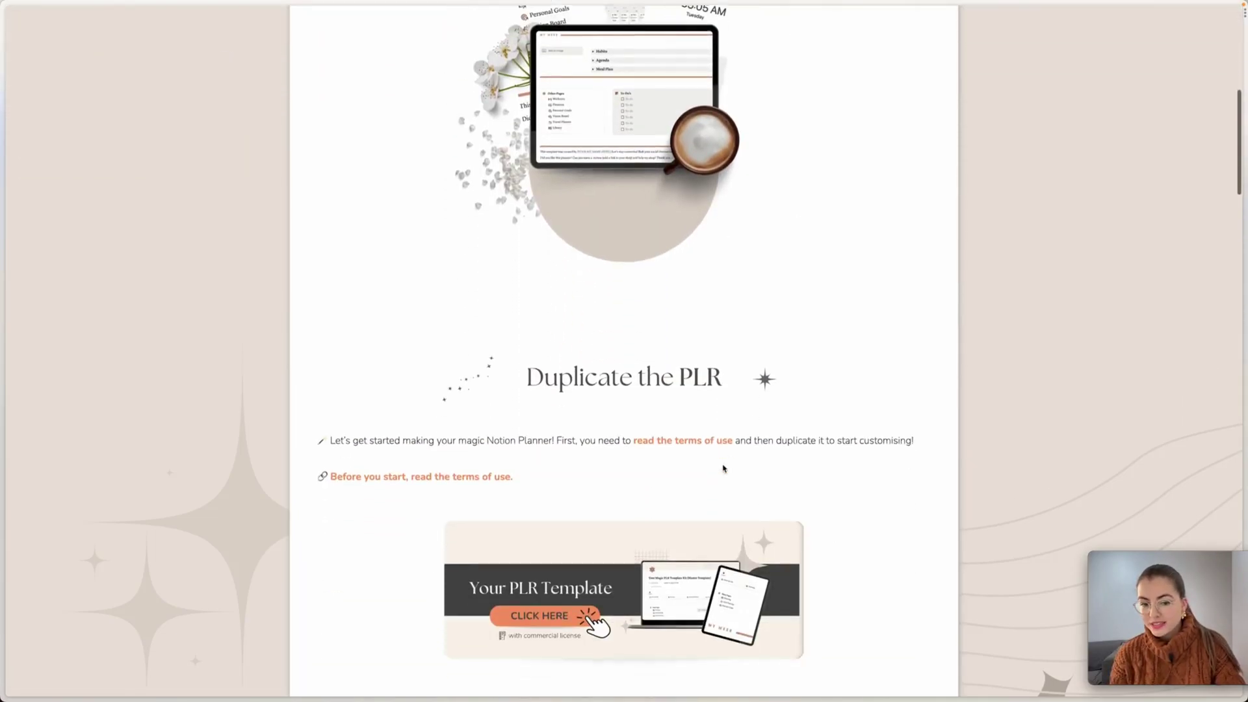
scroll(723, 468, up, 7)
scroll(724, 468, down, 3)
scroll(723, 468, down, 10)
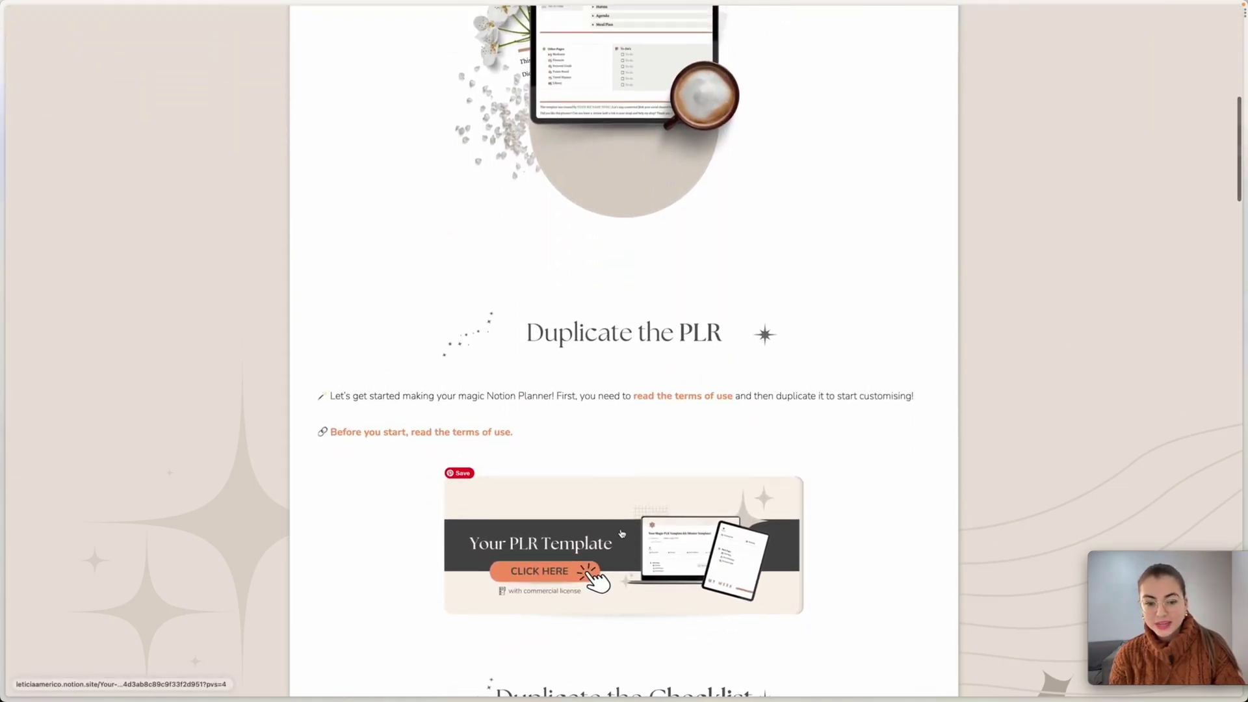
click(622, 534)
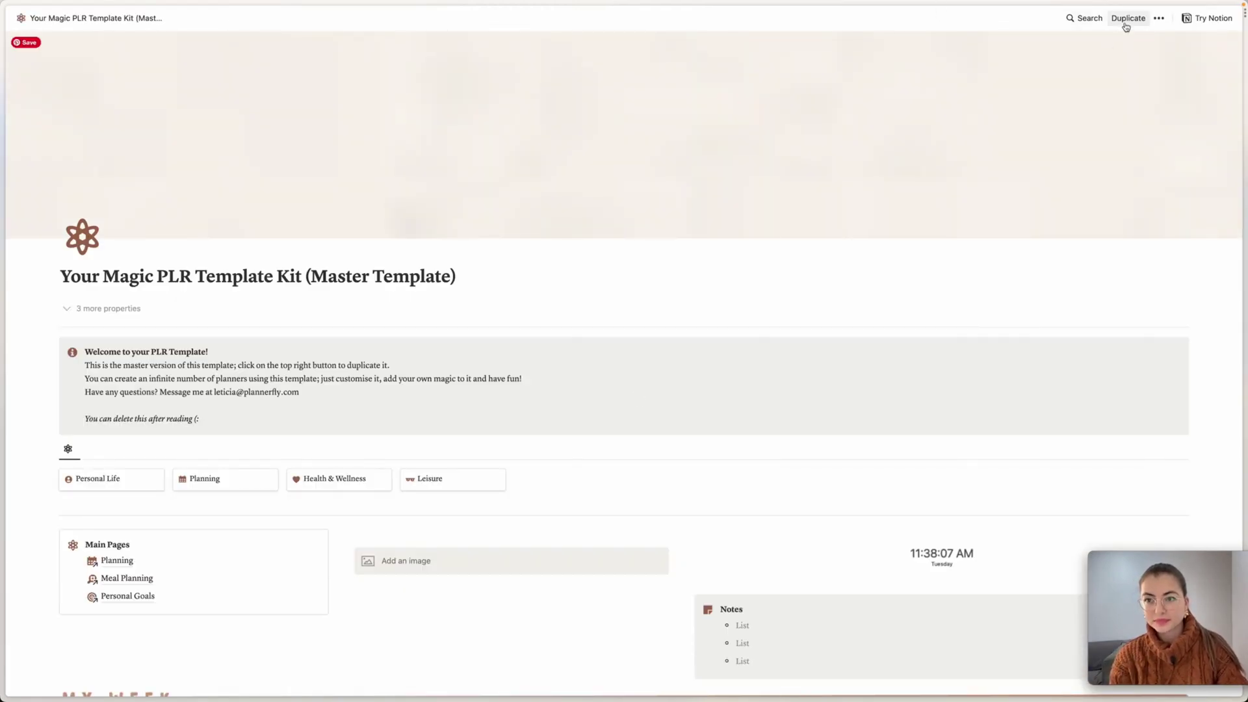
Duplicate Your Magic PLR Template Kit (Master Template) into the target workspace.
click(1128, 18)
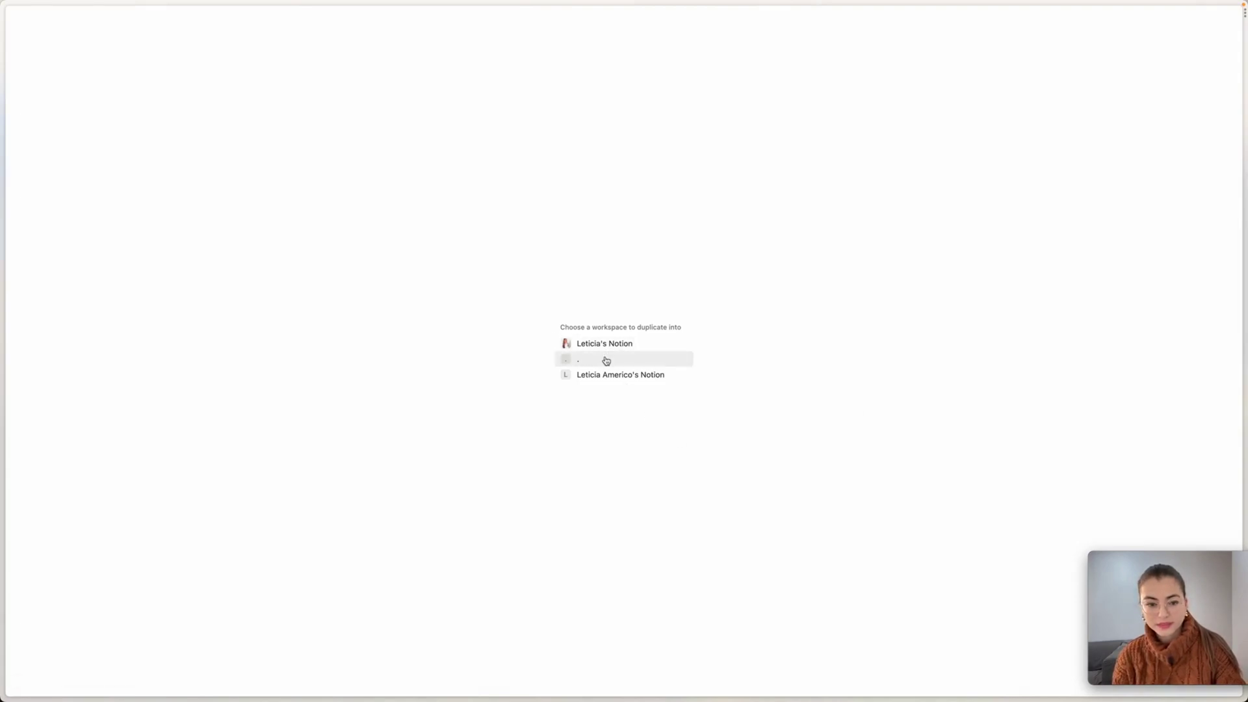
click(605, 362)
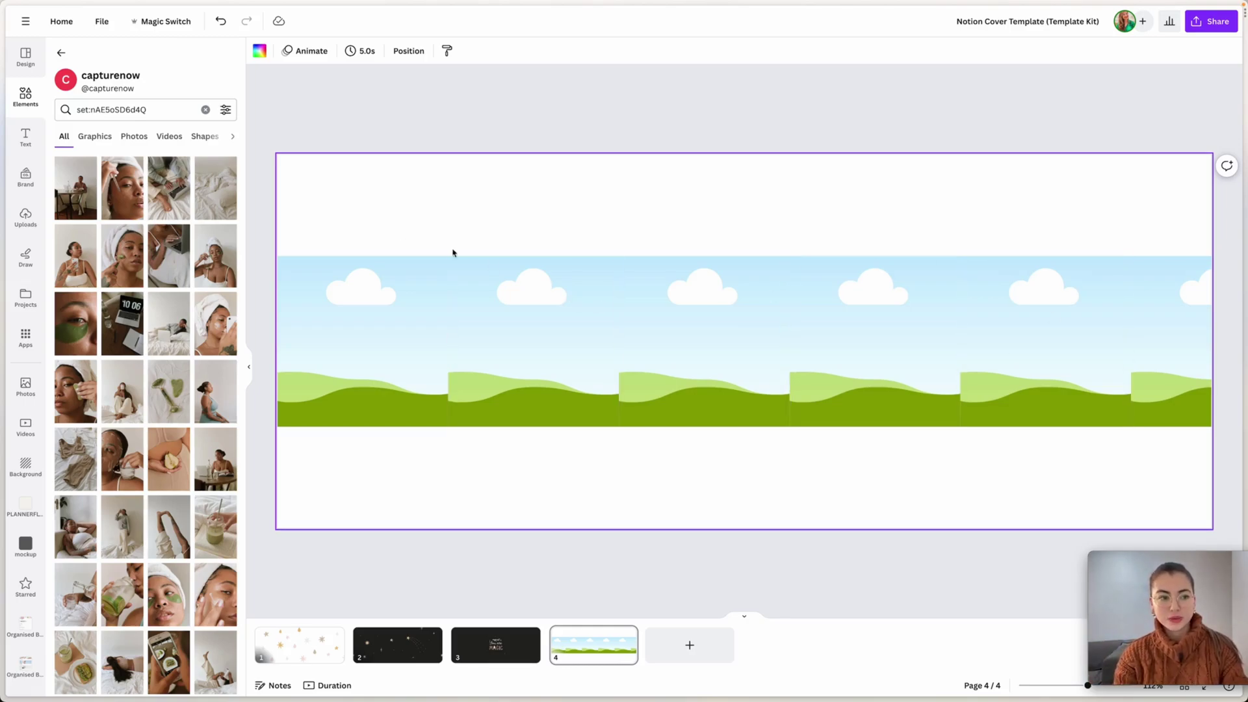
Put the matcha jar, beige clothing and woman-with-mug photos into the fifth, fourth and third frames.
scroll(200, 266, down, 2)
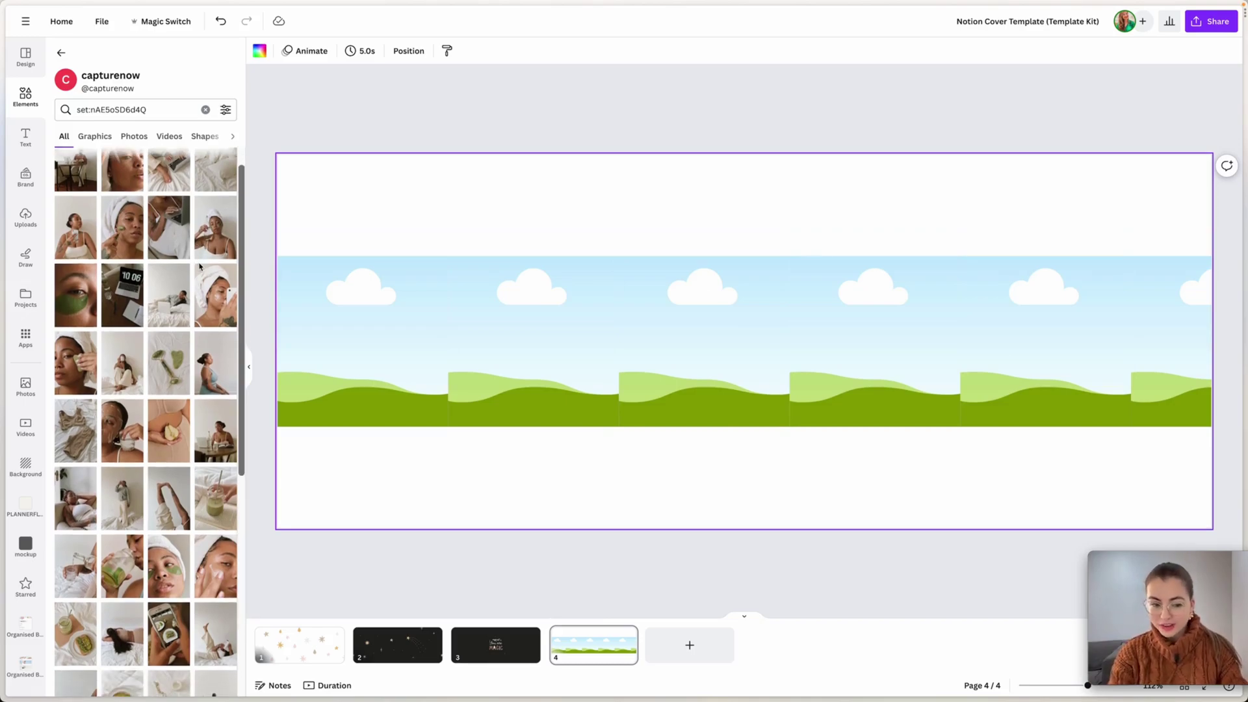
scroll(192, 519, down, 2)
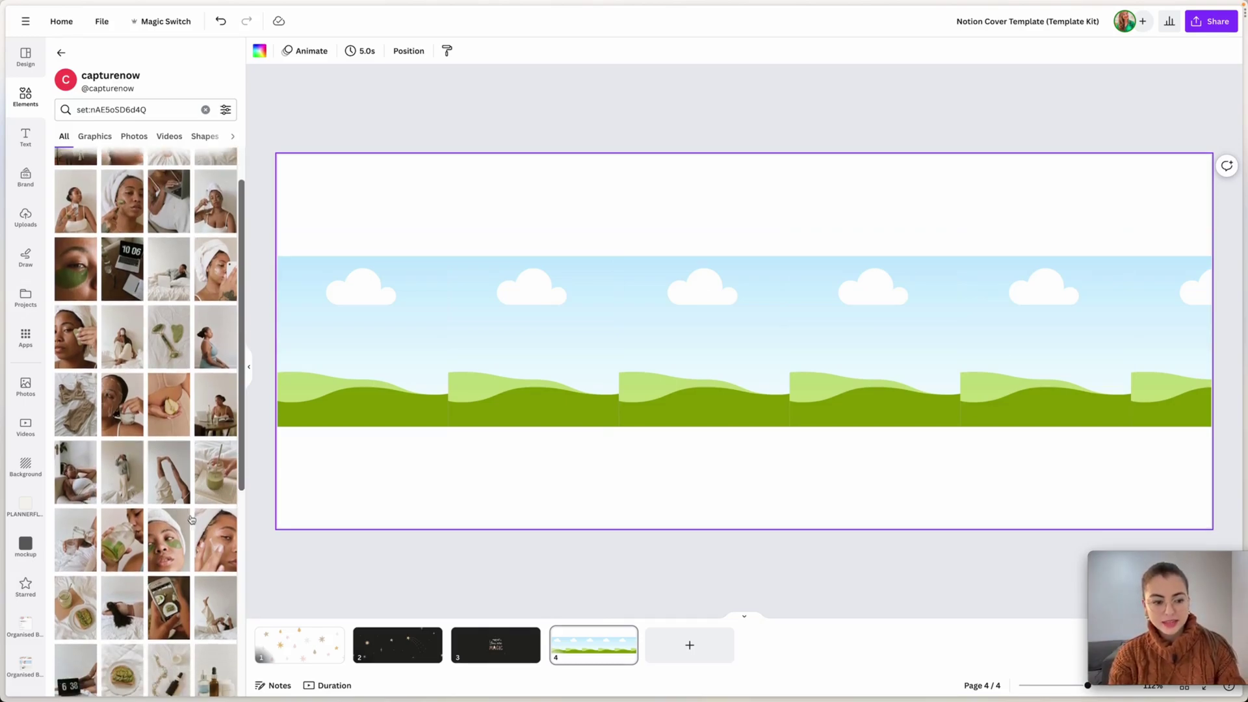
drag(210, 492, 1046, 373)
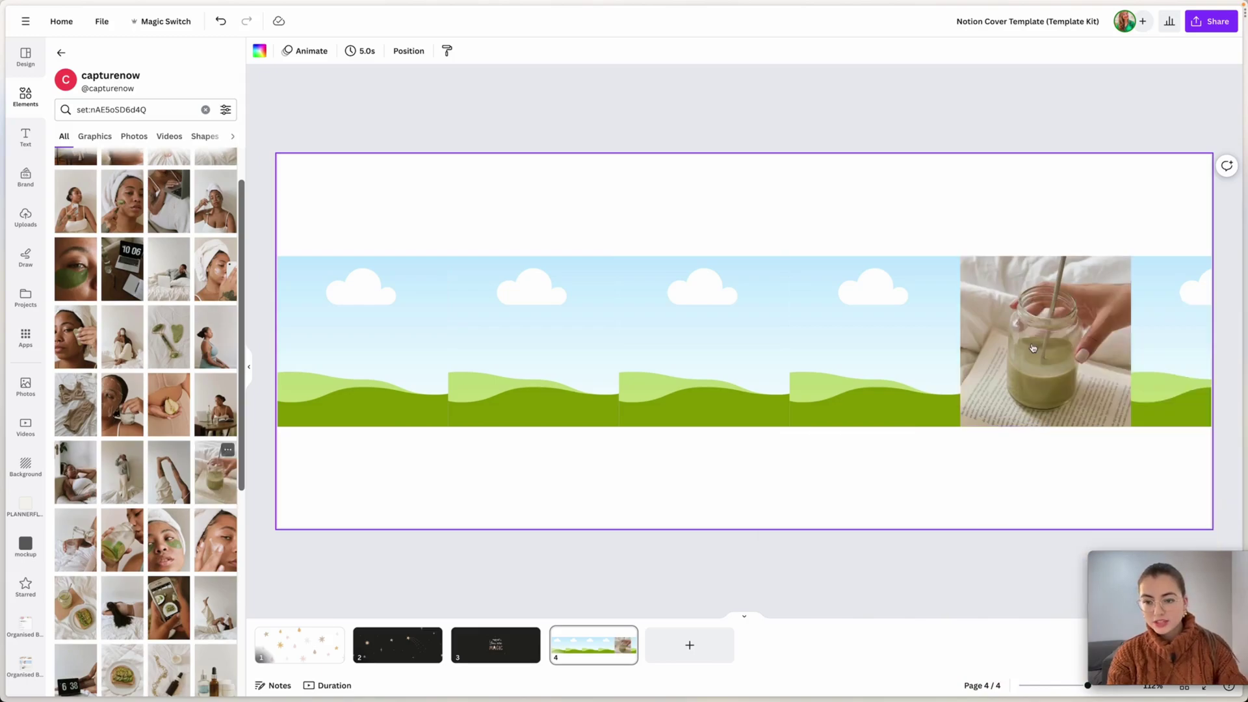
drag(76, 404, 822, 400)
drag(114, 337, 694, 403)
double_click(684, 332)
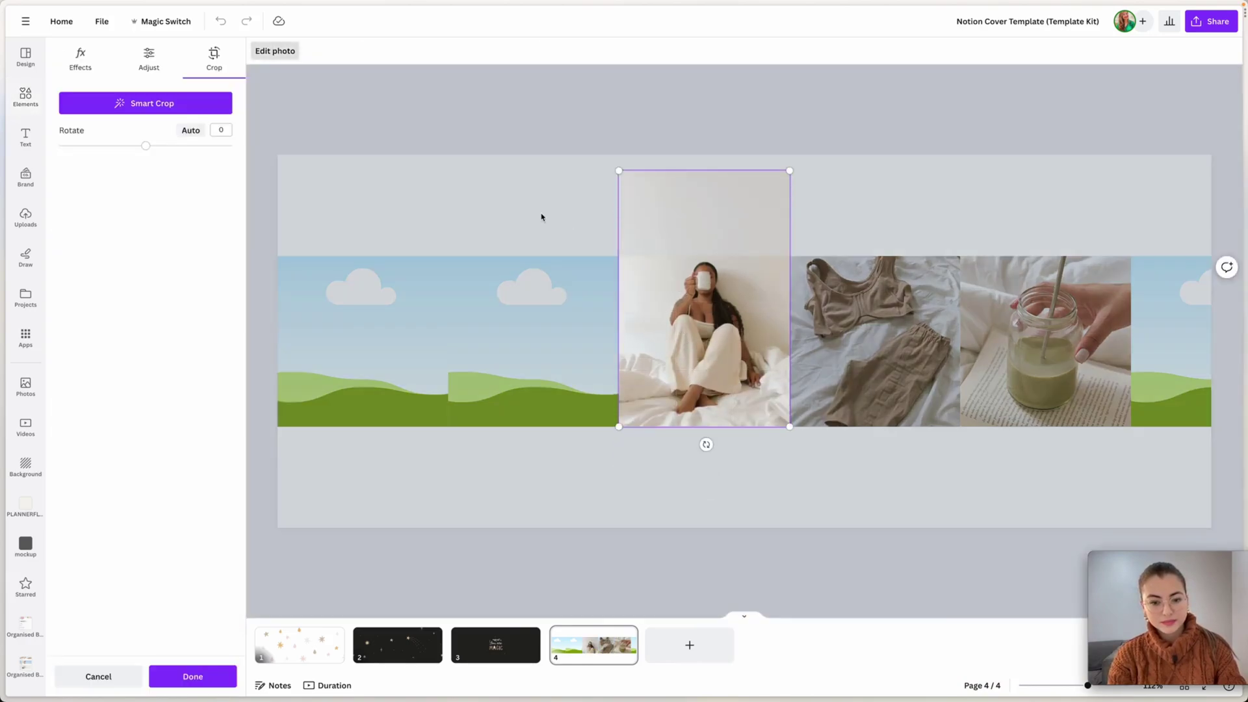
click(541, 217)
Fill the first two frames with the serum and avocado toast photos, and swap the mug photo for the glass bottle.
scroll(156, 361, down, 3)
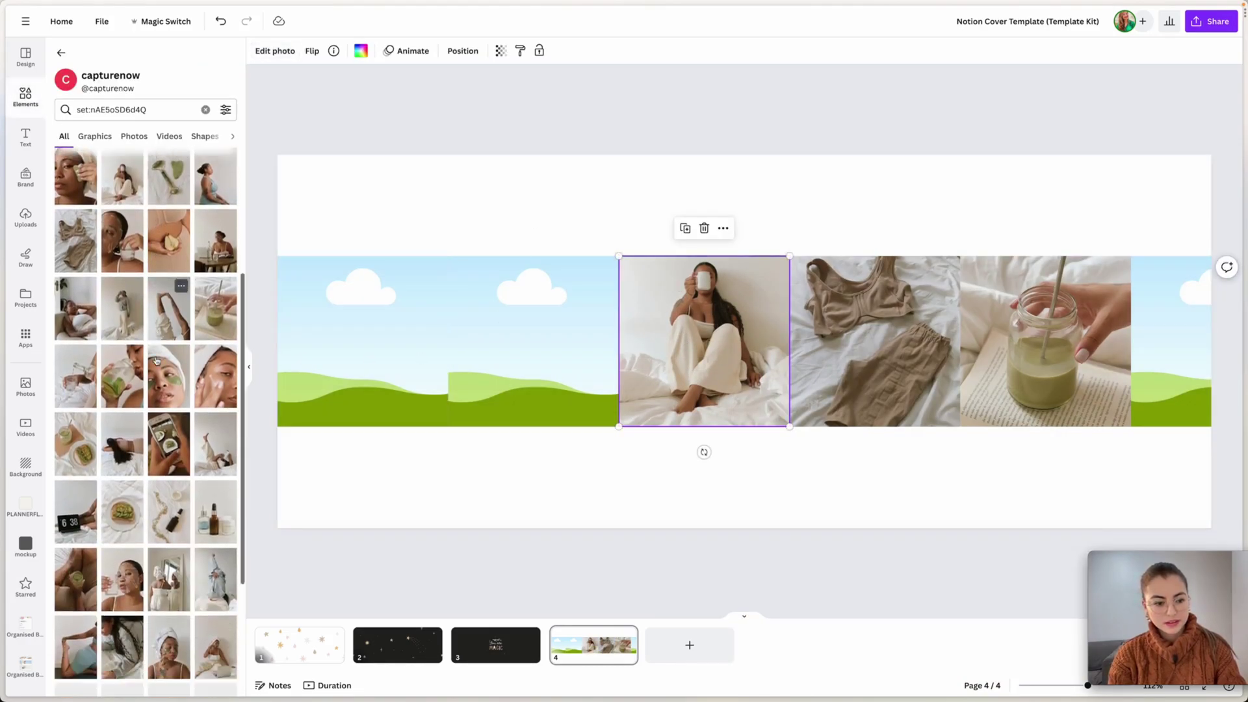
scroll(178, 519, down, 1)
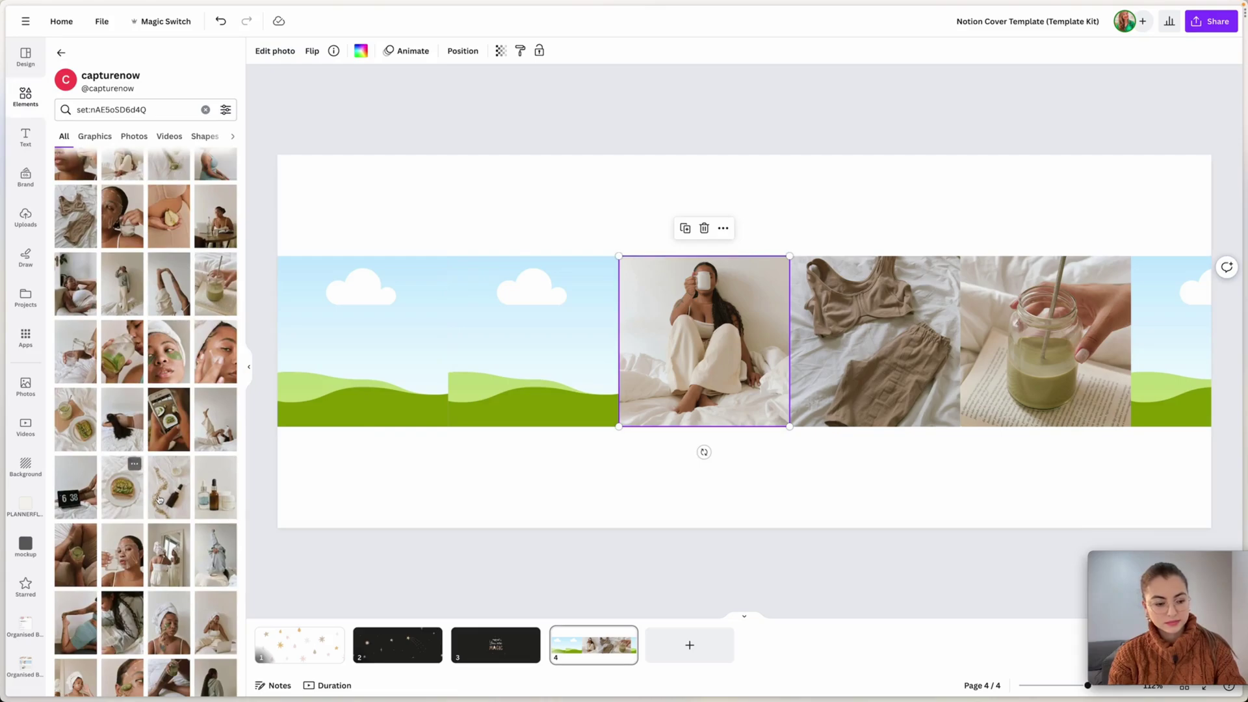
drag(159, 499, 431, 384)
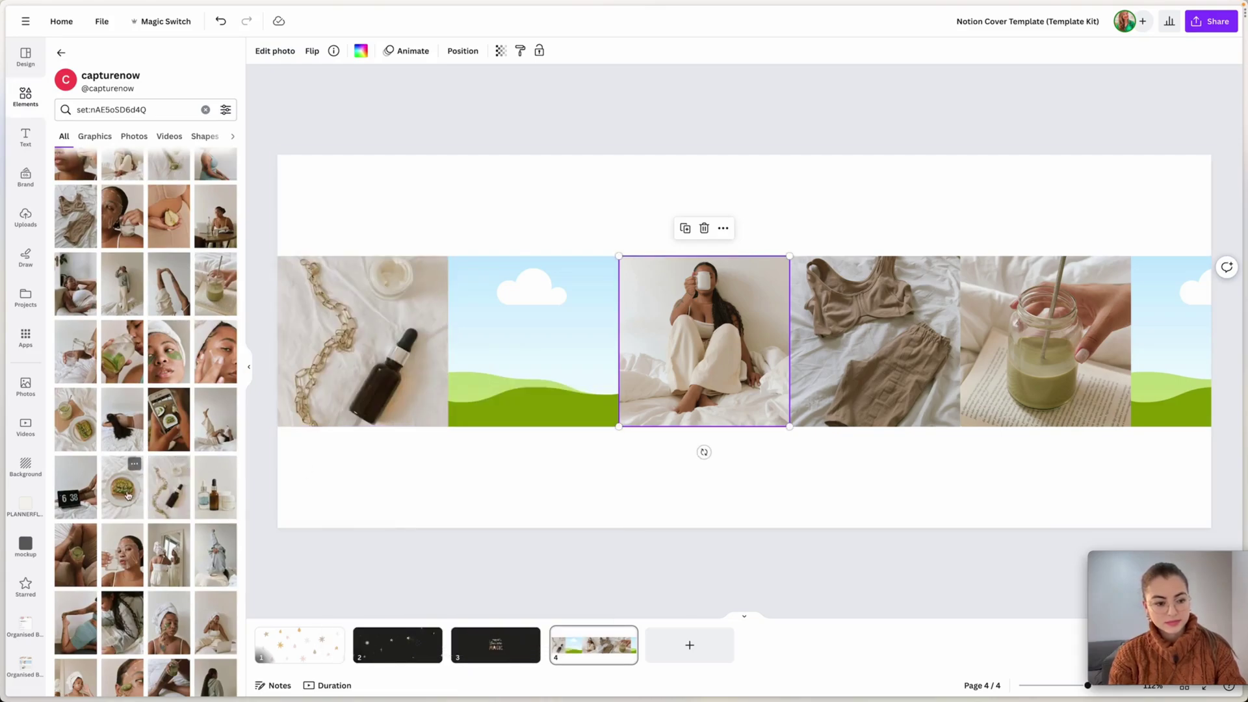
drag(127, 495, 533, 341)
scroll(159, 585, down, 10)
drag(159, 613, 704, 342)
scroll(150, 455, down, 4)
drag(122, 520, 1149, 377)
Adjust the serum photo to brightness -38 and contrast 27.
click(363, 341)
click(275, 51)
click(149, 58)
drag(146, 313, 113, 314)
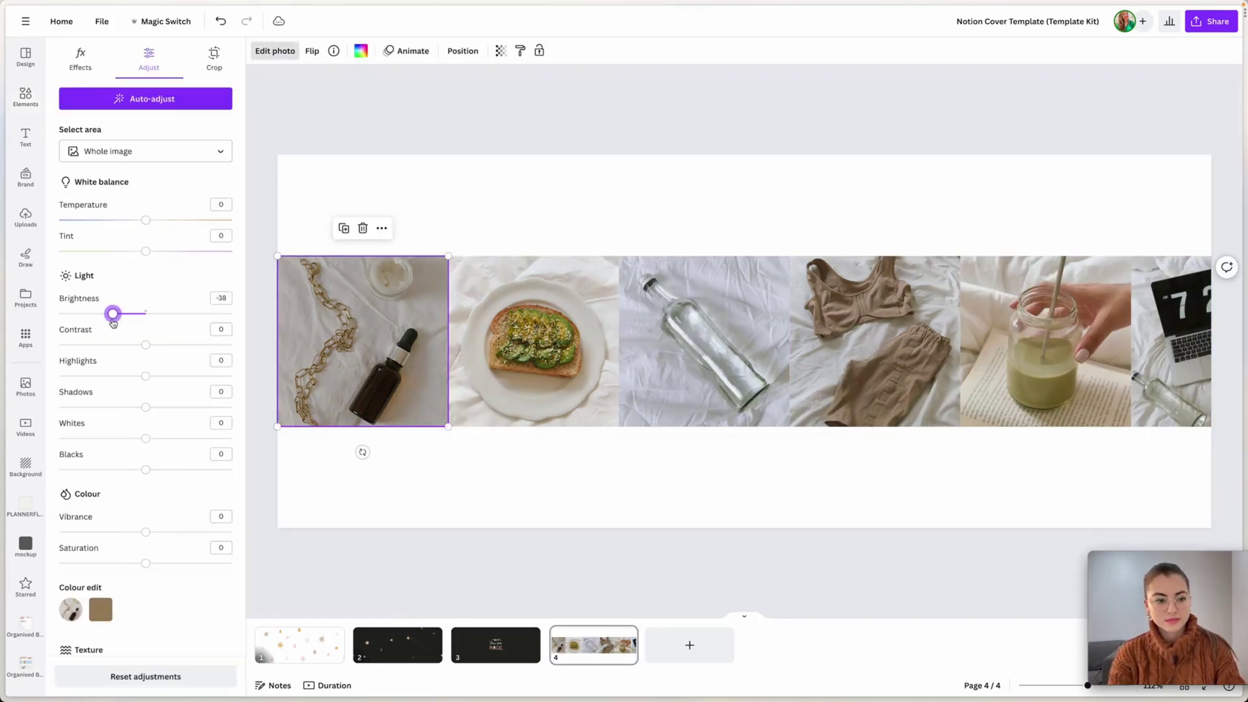
drag(163, 349, 169, 345)
Copy the serum photo's style onto the avocado and bottle photos, undoing one accidental change.
double_click(520, 51)
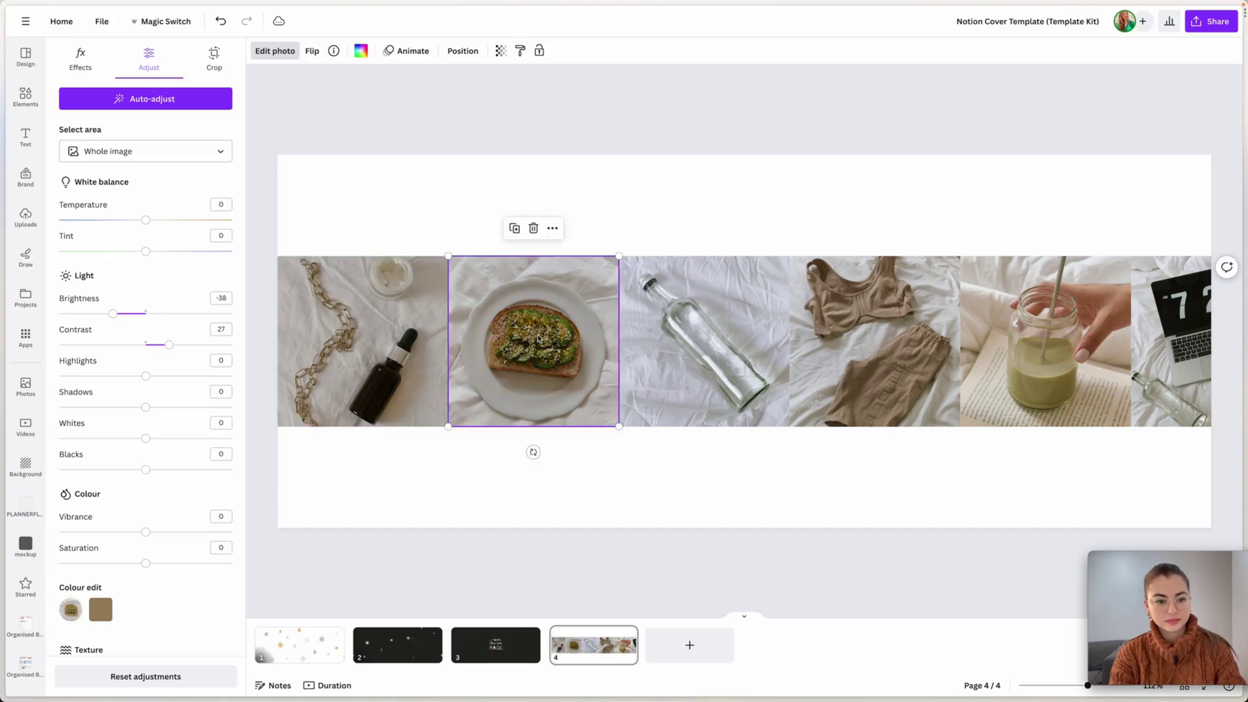
click(559, 306)
click(702, 325)
click(874, 338)
key(ctrl+z)
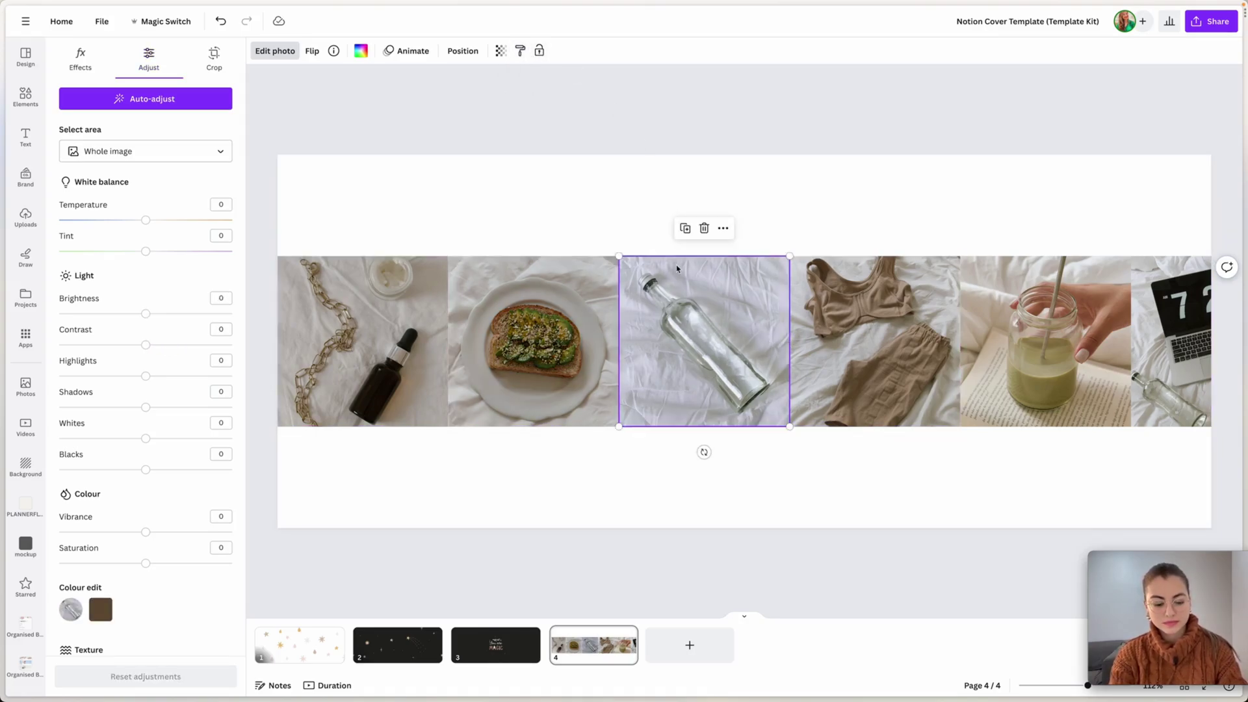
Check the options on the avocado, glass bottle and matcha jar photos.
click(484, 159)
right_click(550, 311)
click(572, 345)
click(689, 351)
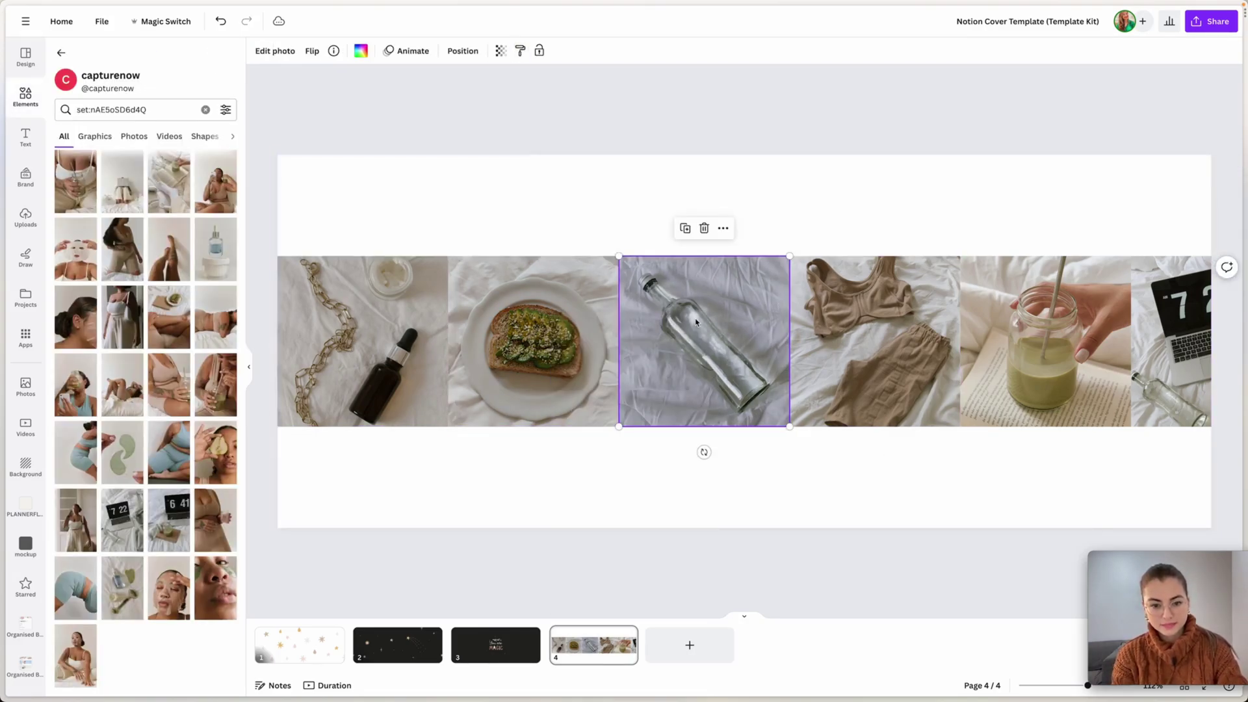
right_click(733, 325)
right_click(1021, 354)
click(923, 217)
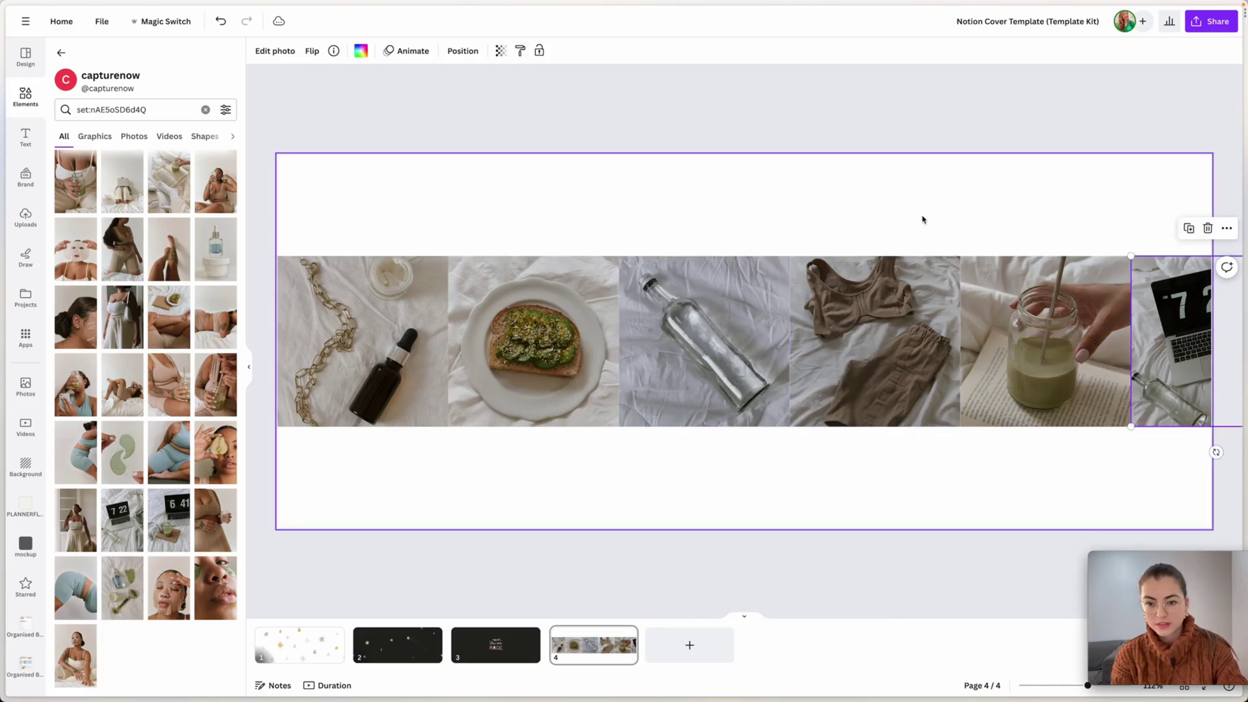
Drag the Health & Wellness card out of the gallery to a separate page line below it.
click(874, 338)
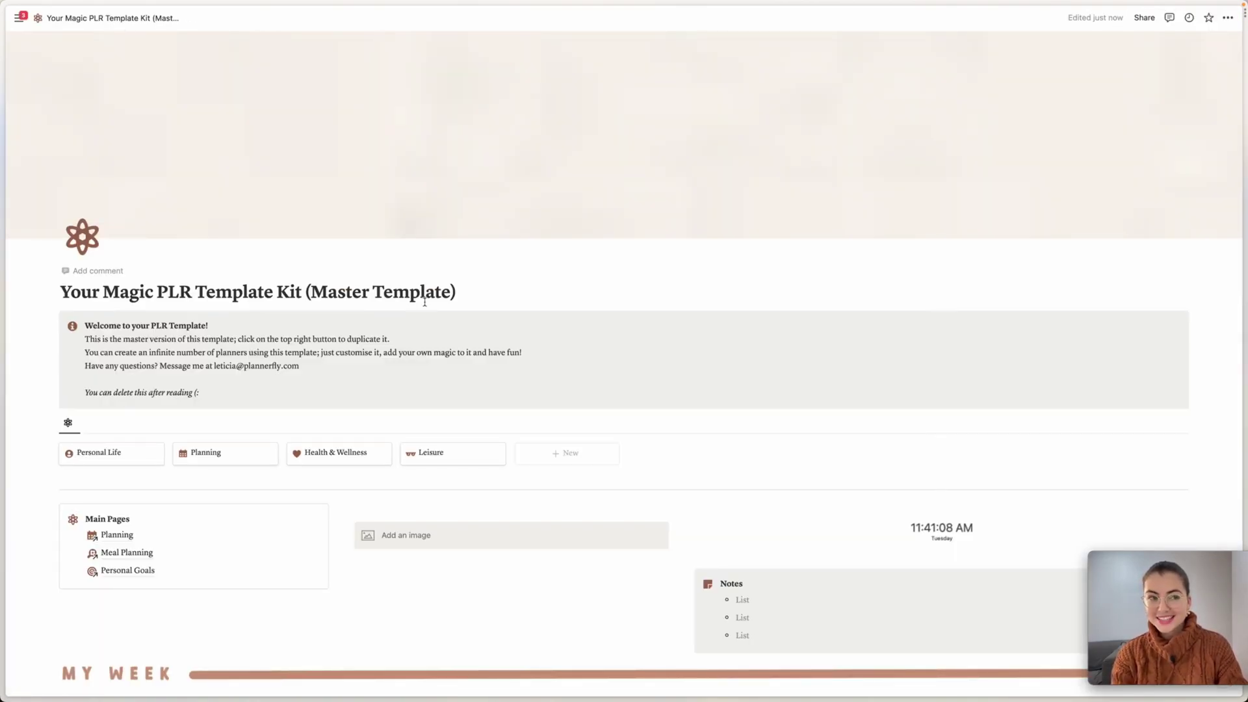
scroll(444, 230, down, 3)
scroll(445, 231, up, 3)
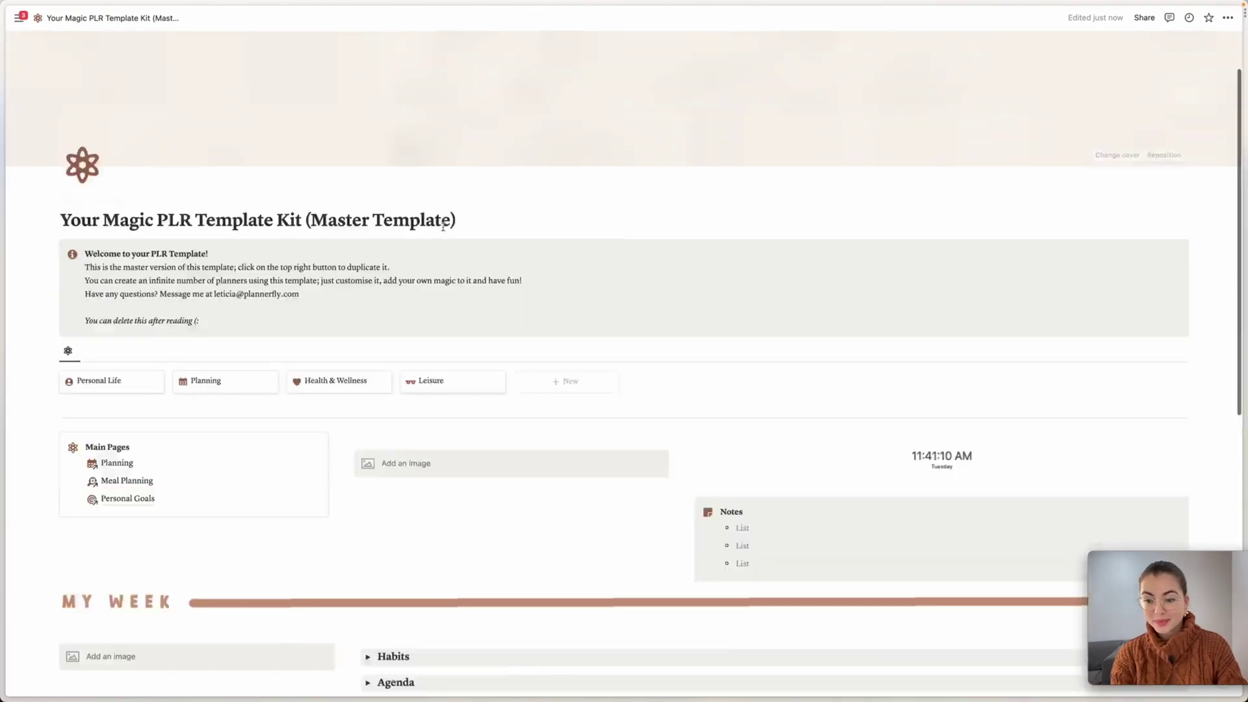
scroll(443, 226, down, 2)
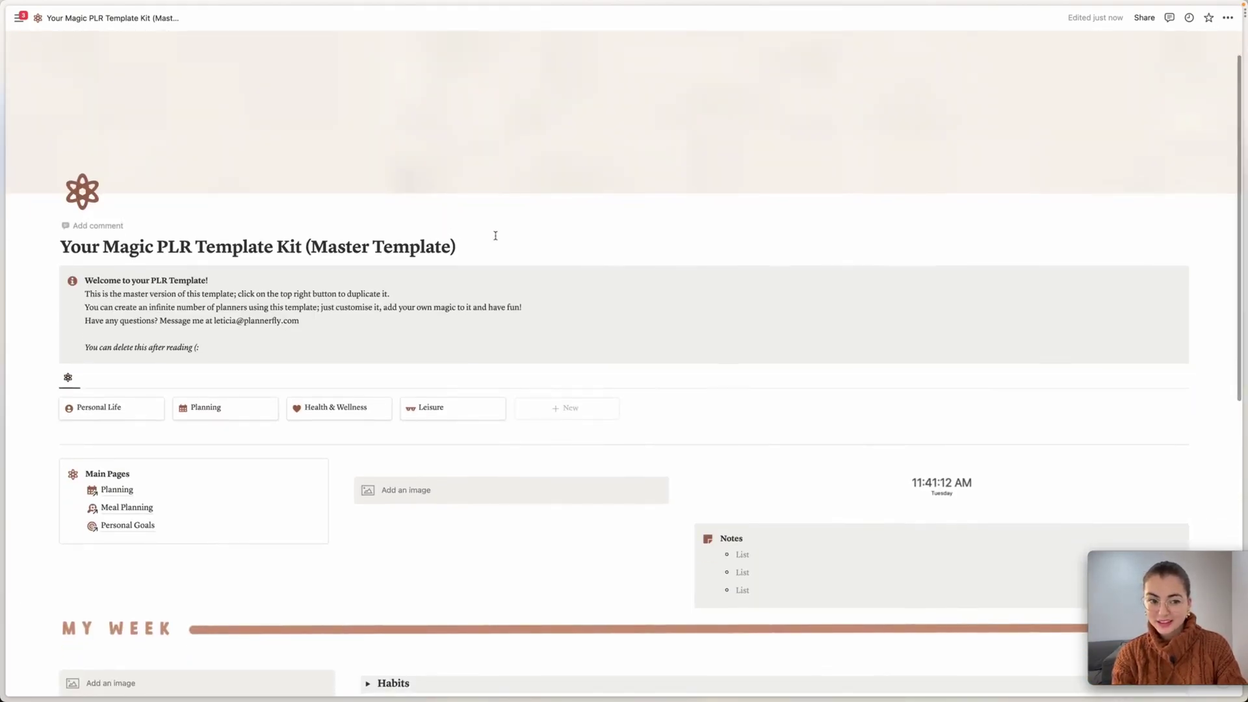
scroll(493, 378, down, 1)
scroll(501, 387, down, 8)
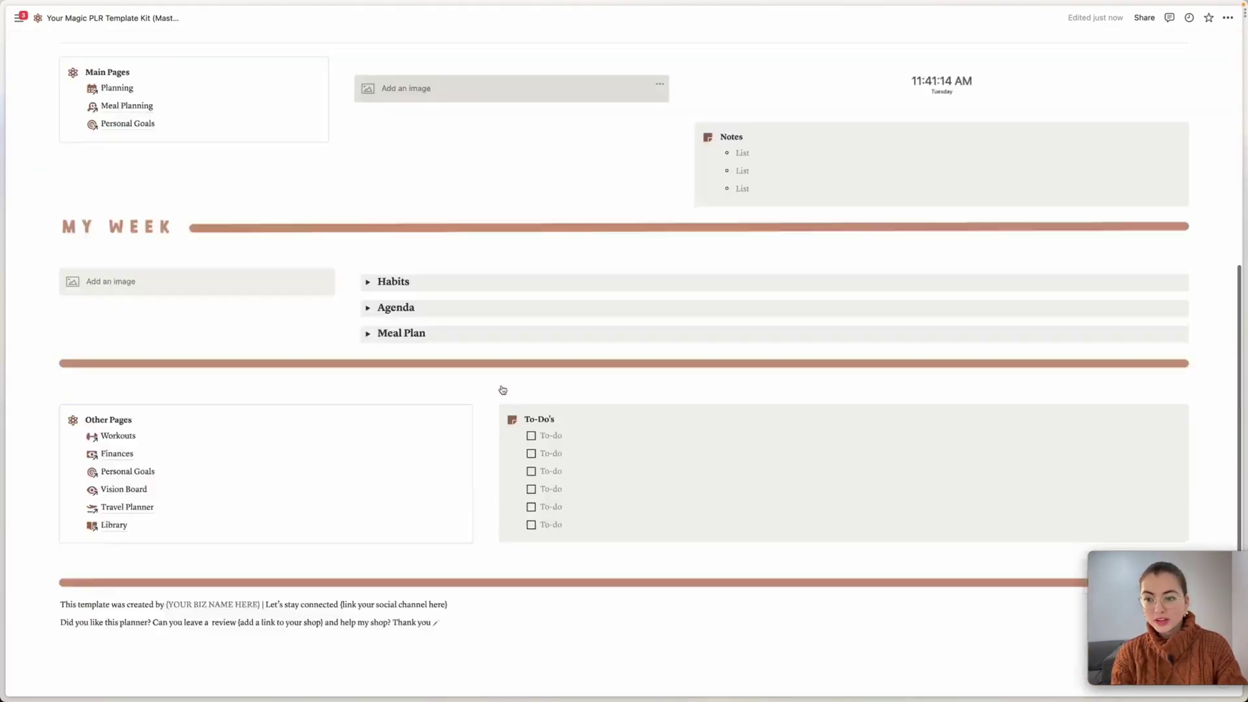
scroll(502, 387, up, 8)
scroll(501, 385, up, 2)
scroll(501, 385, down, 5)
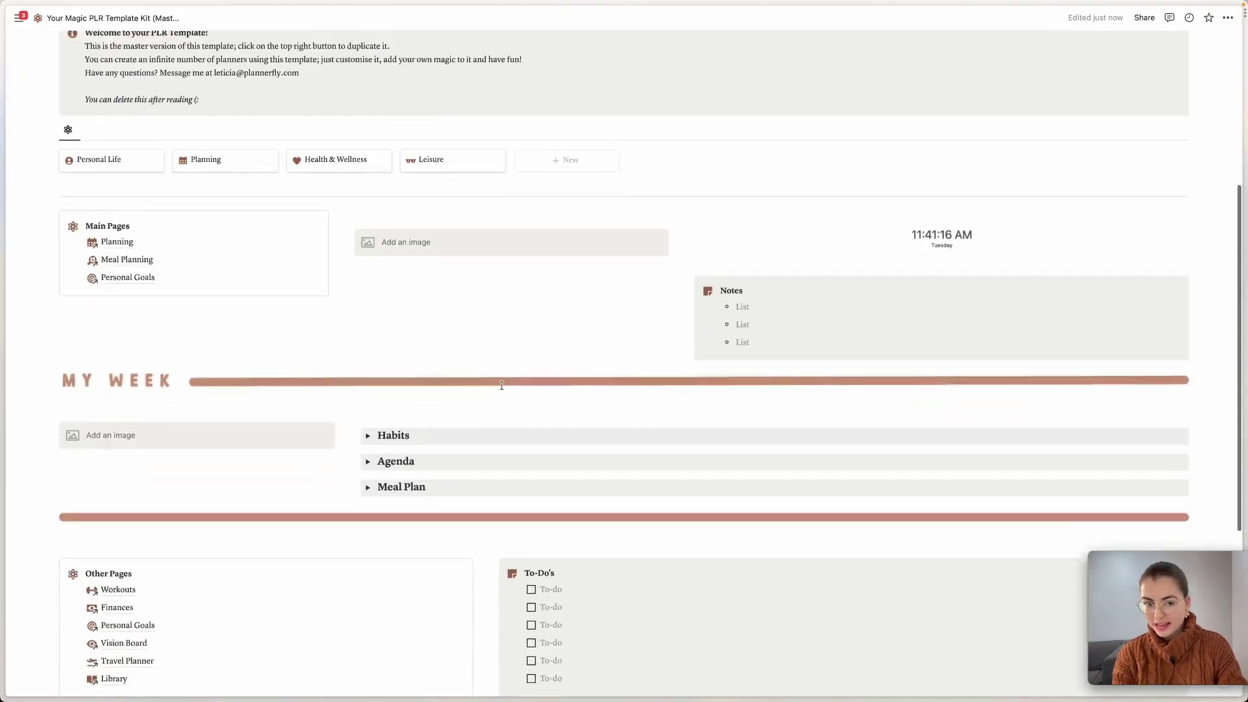
scroll(501, 386, up, 5)
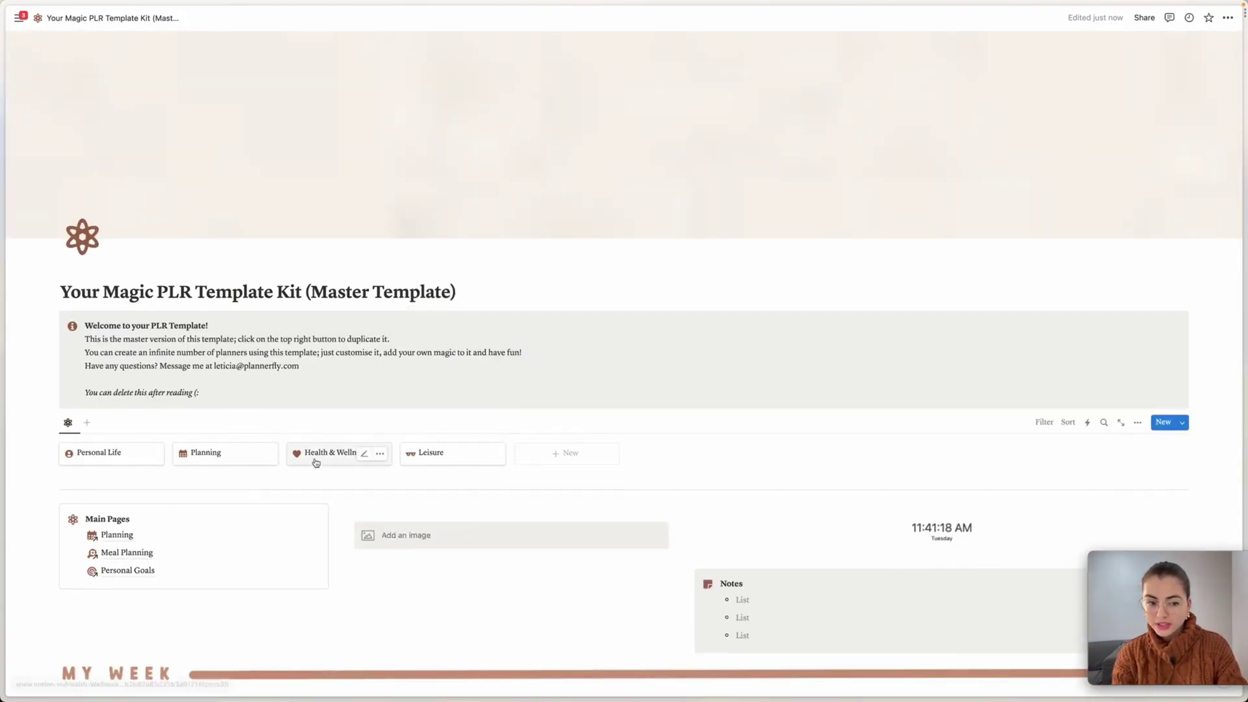
mouse_move(316, 461)
mouse_down()
mouse_move(302, 497)
mouse_move(273, 501)
mouse_up()
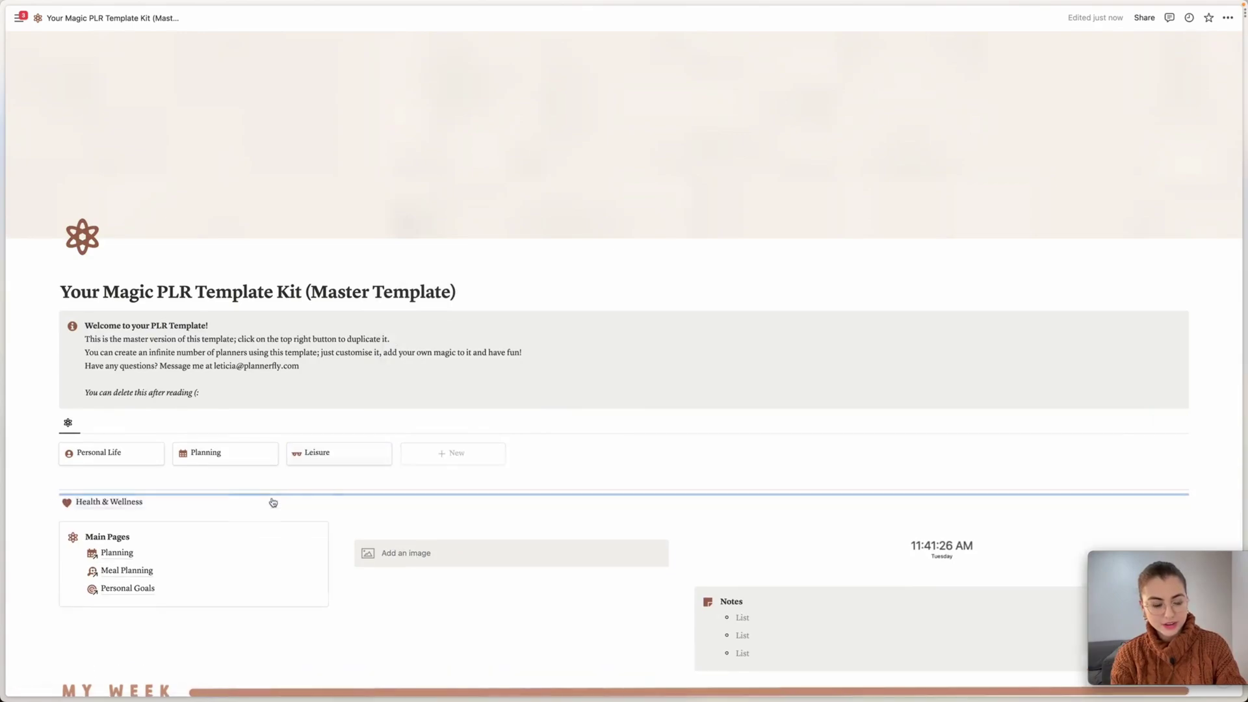
scroll(273, 502, down, 1)
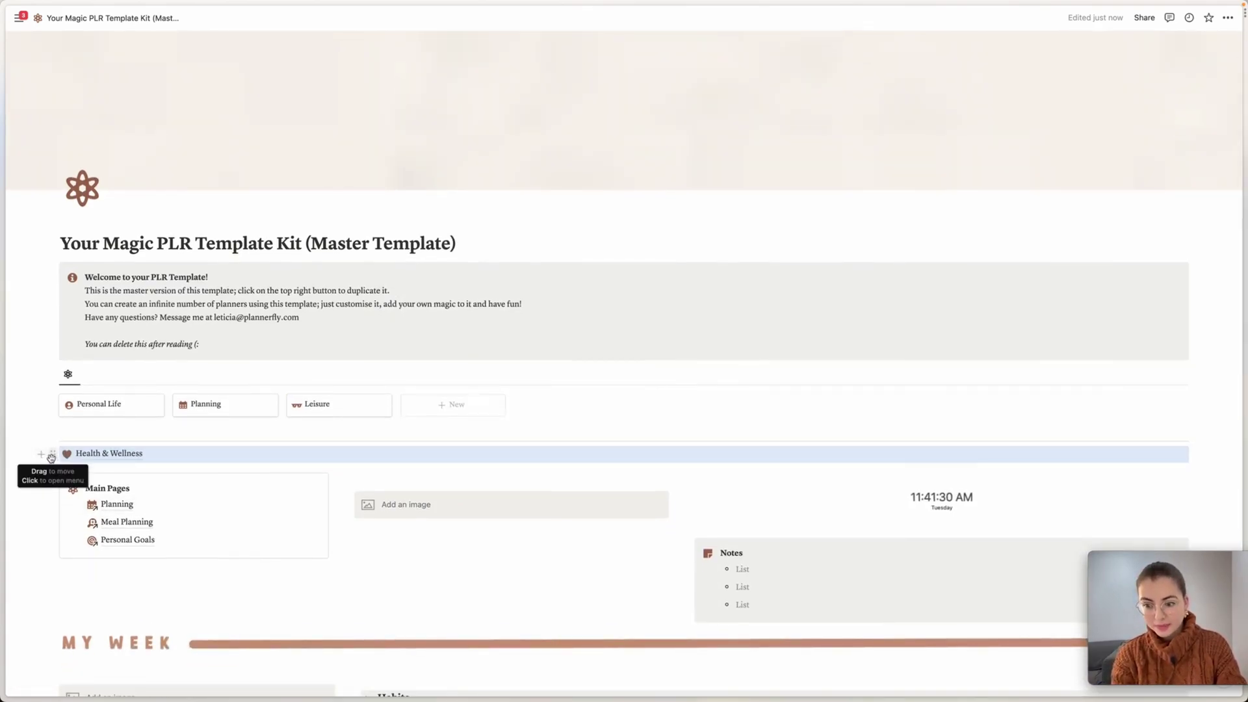
Open the Health & Wellness page and narrow the Goals column beside Meal Planning.
click(104, 457)
scroll(306, 364, down, 2)
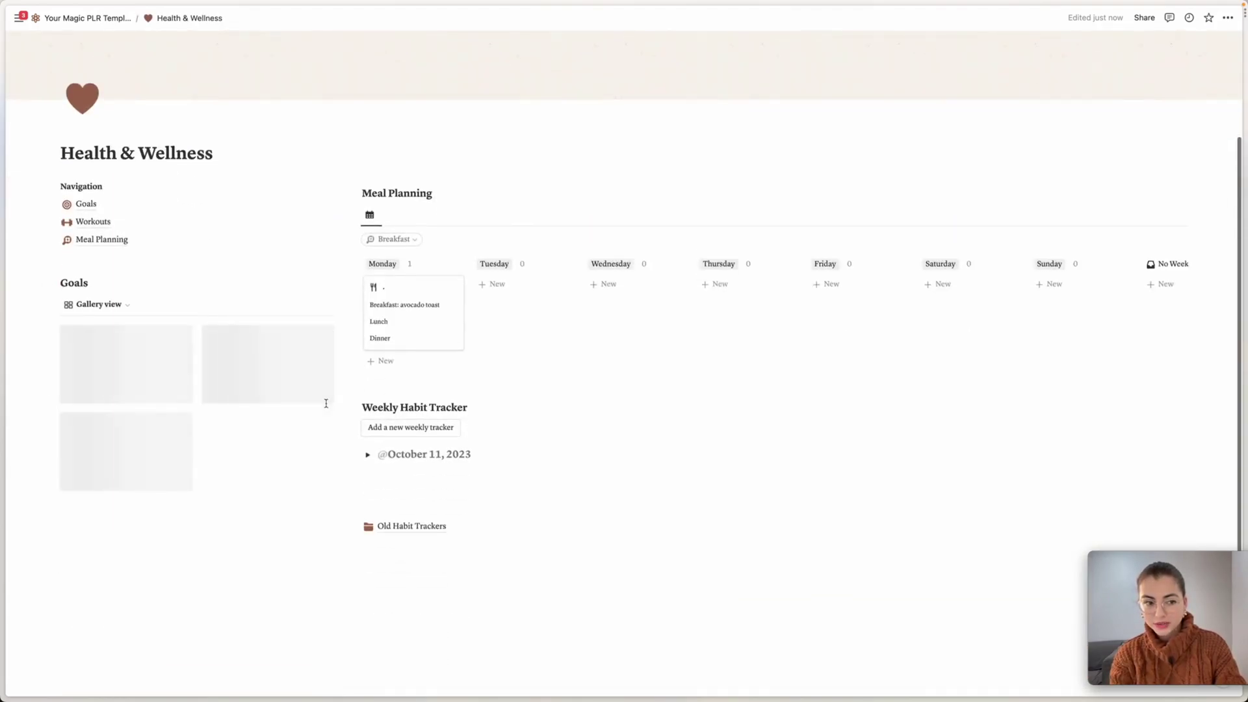
drag(346, 315, 279, 325)
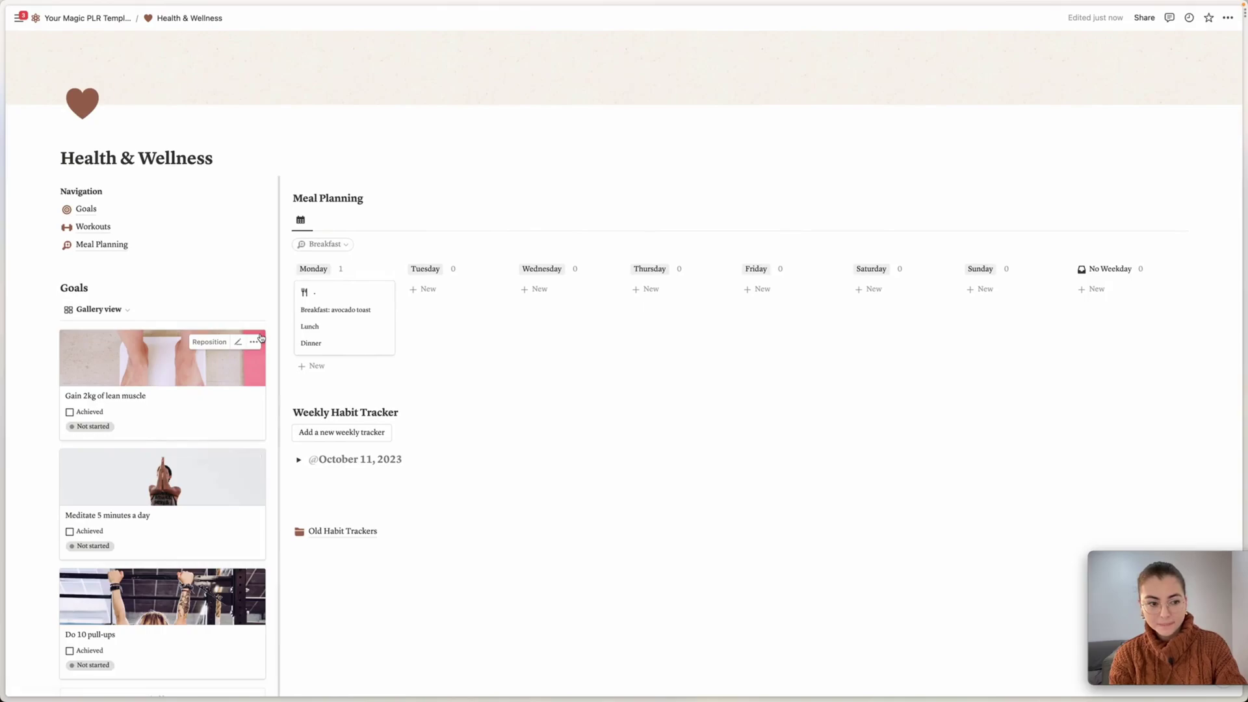
Expand the October 11, 2023 habit tracker to show its Weekly Habits cards.
scroll(507, 431, up, 2)
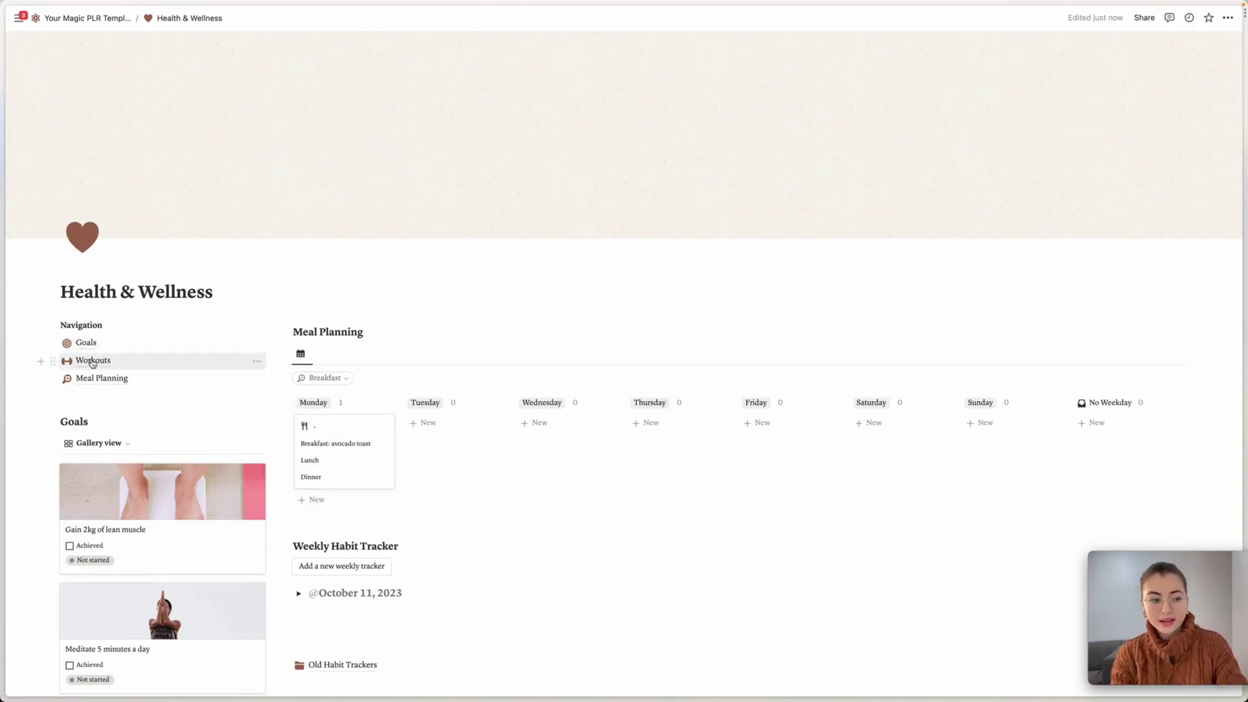
scroll(189, 391, down, 6)
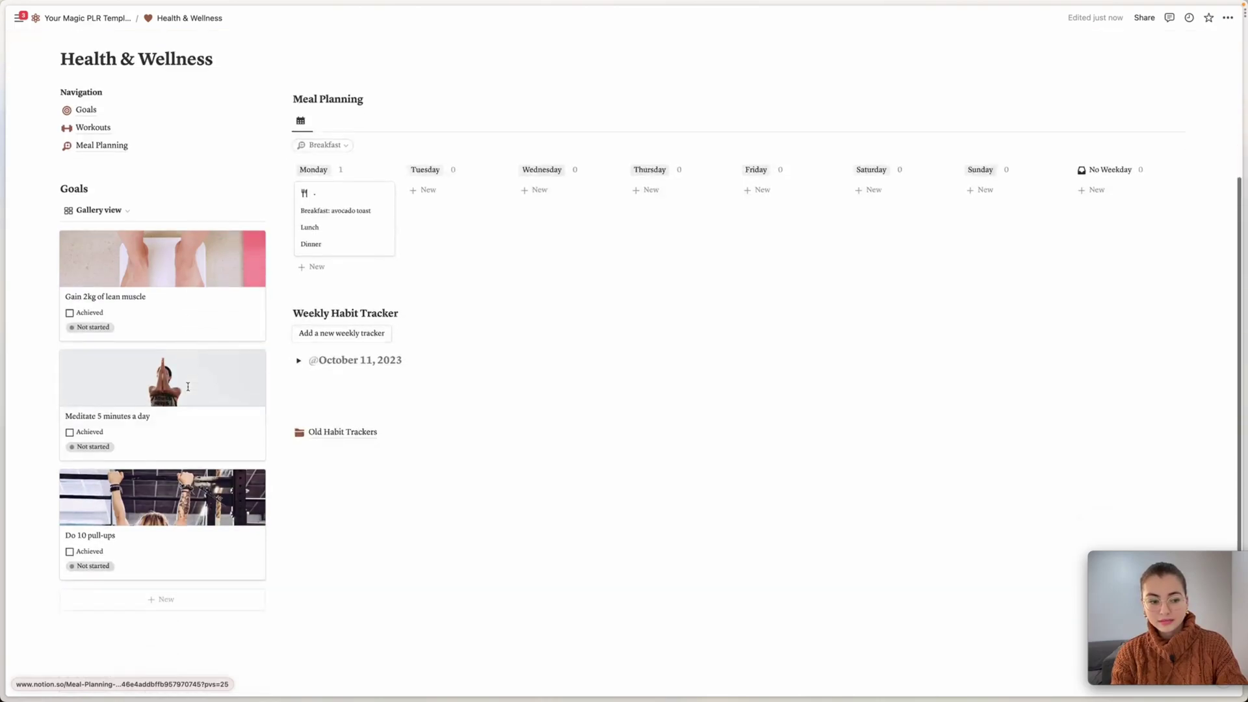
scroll(188, 391, up, 2)
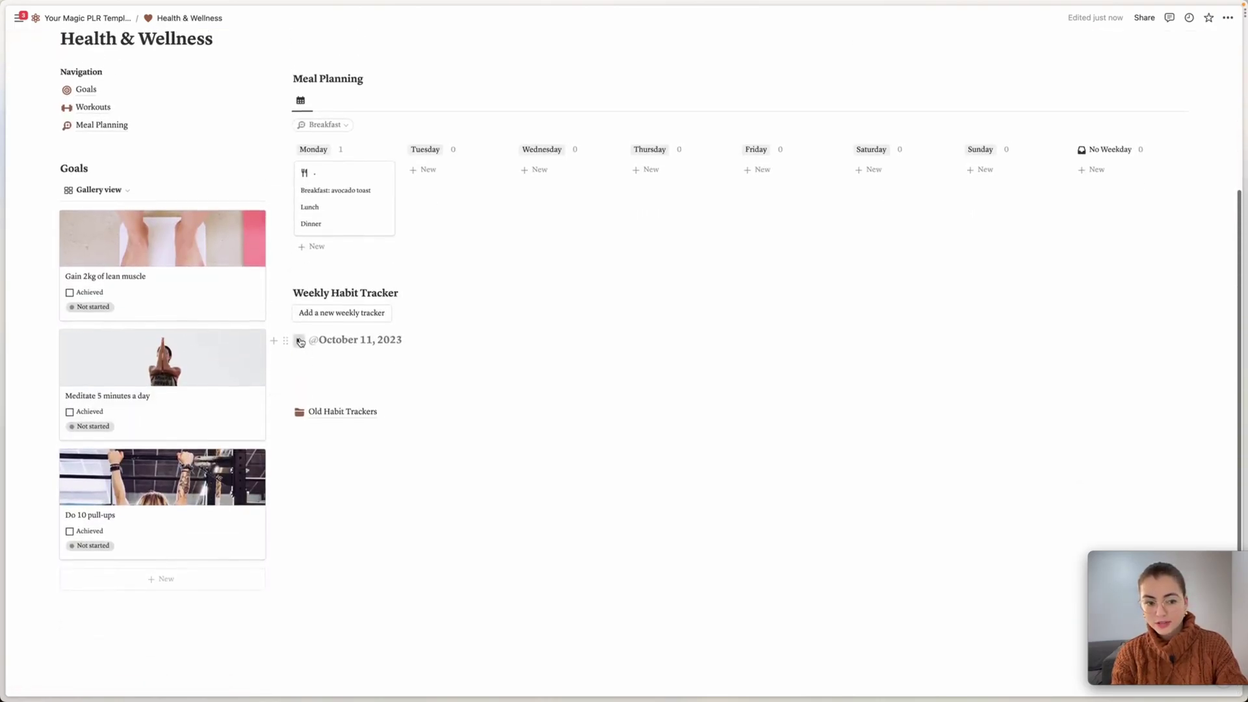
click(298, 338)
scroll(392, 365, up, 4)
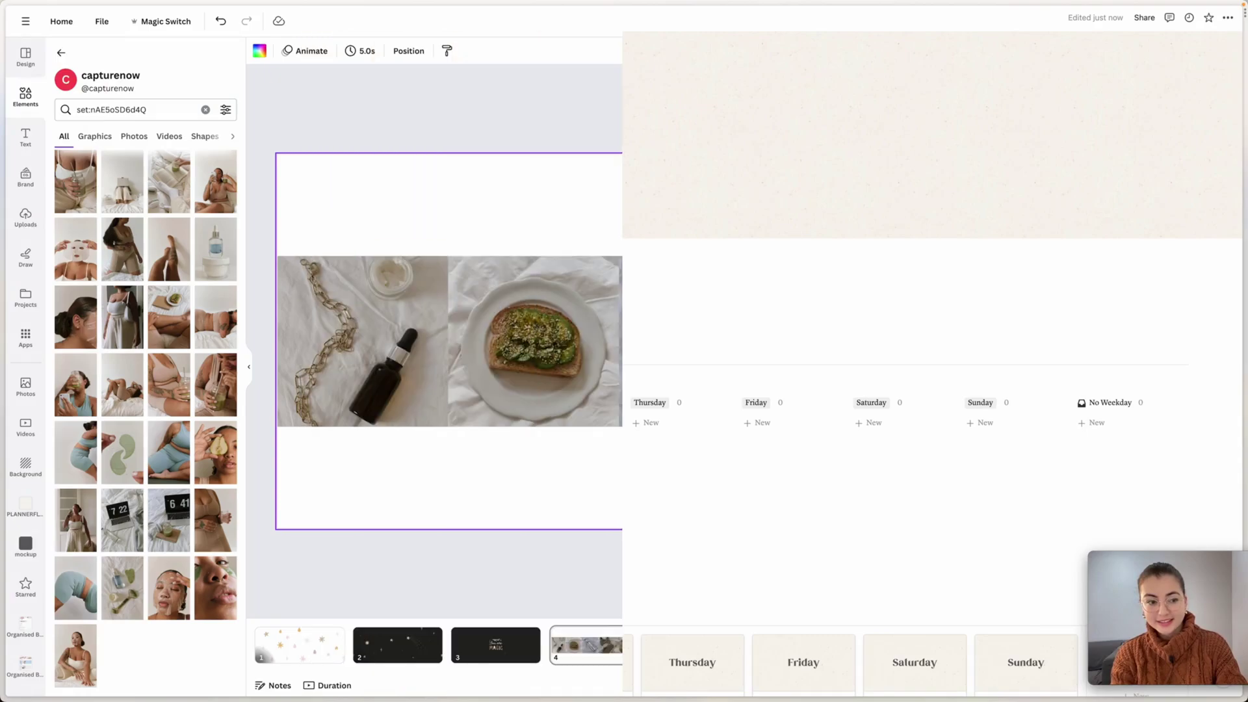
Download only page 4 of the Notion Cover Template design as a PNG.
click(1186, 28)
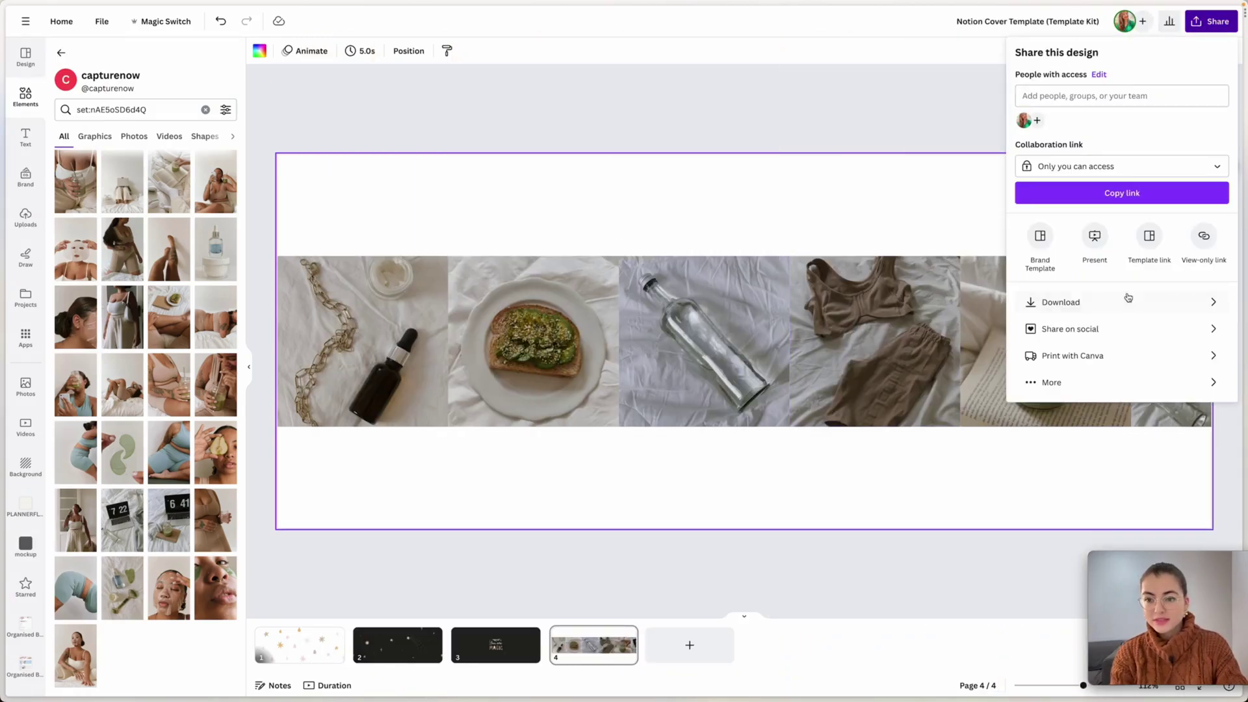
click(1070, 307)
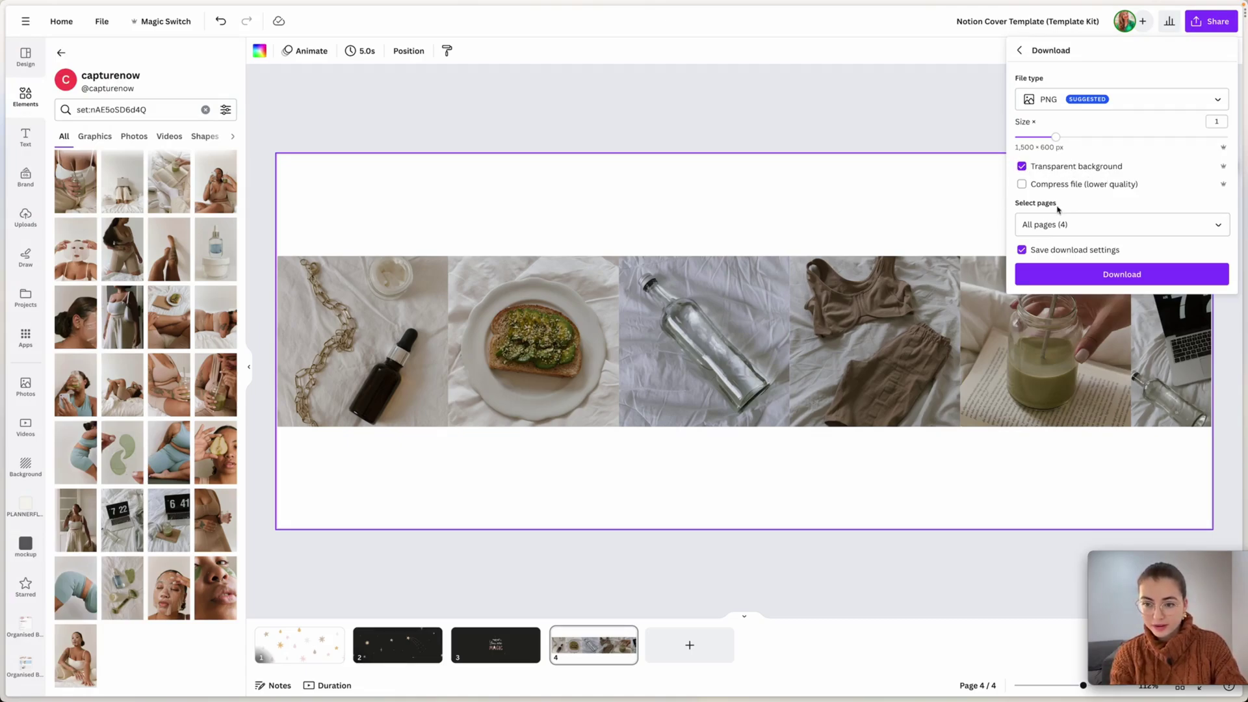
click(1071, 227)
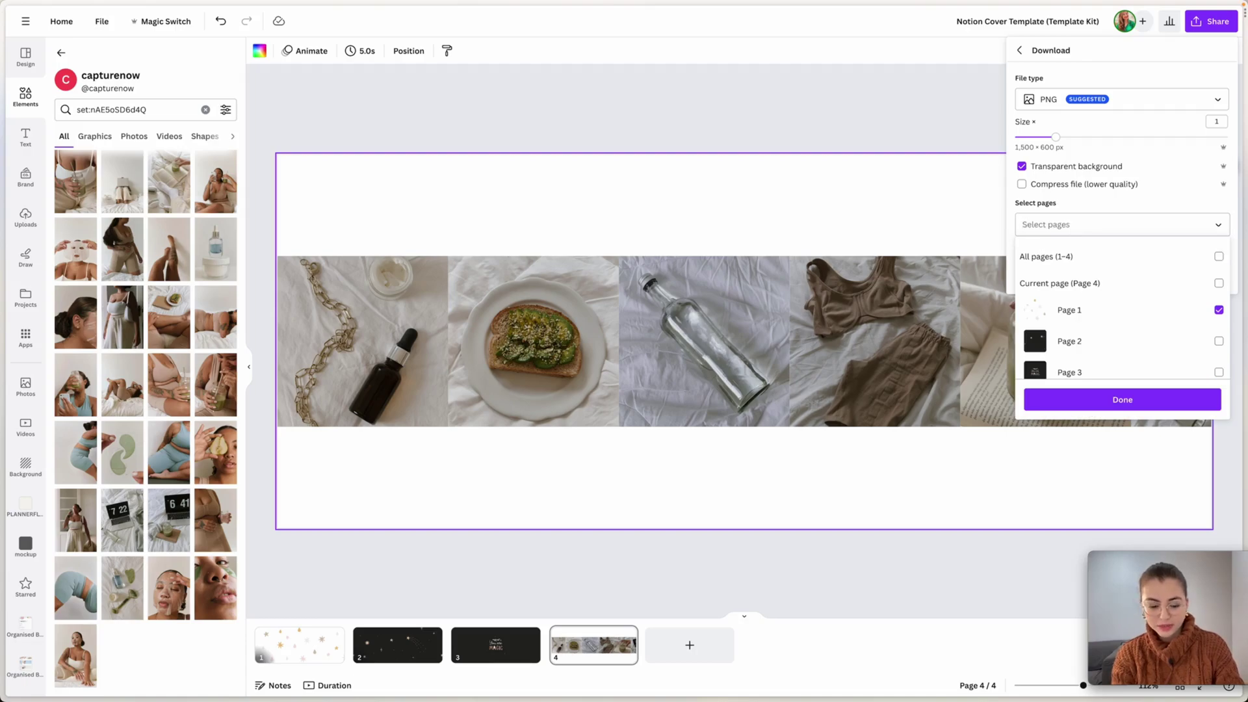
click(1146, 399)
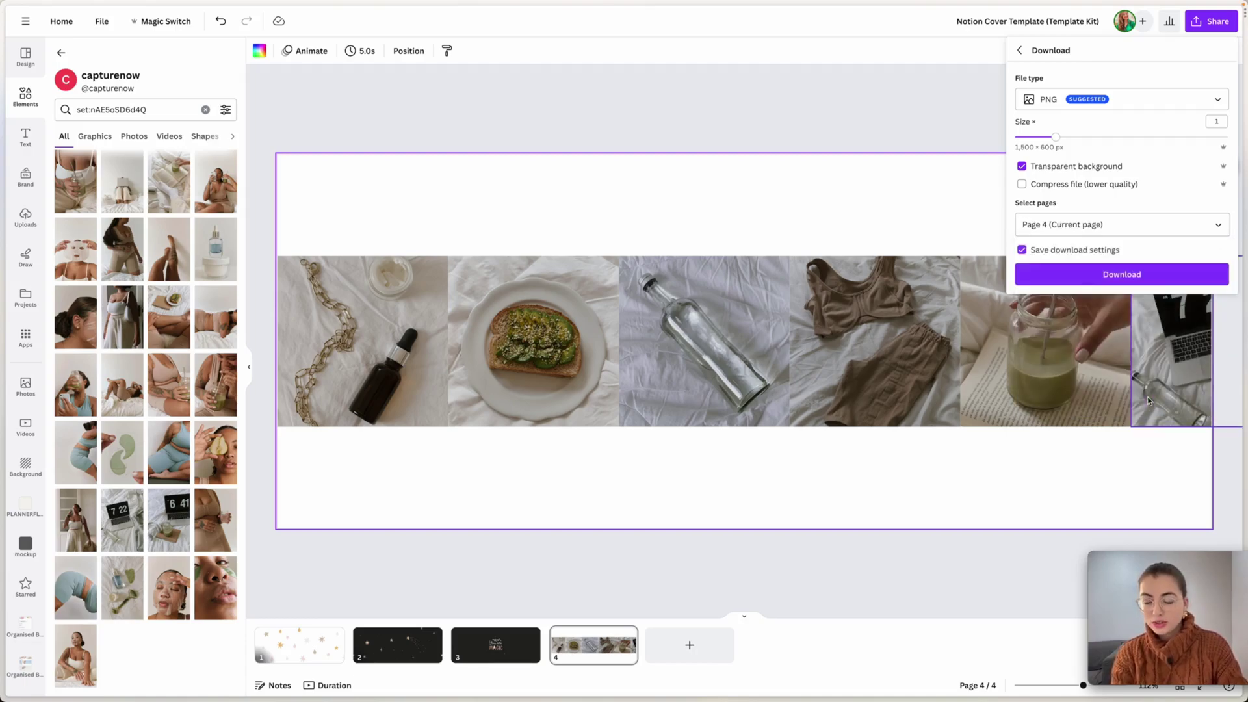
click(1085, 275)
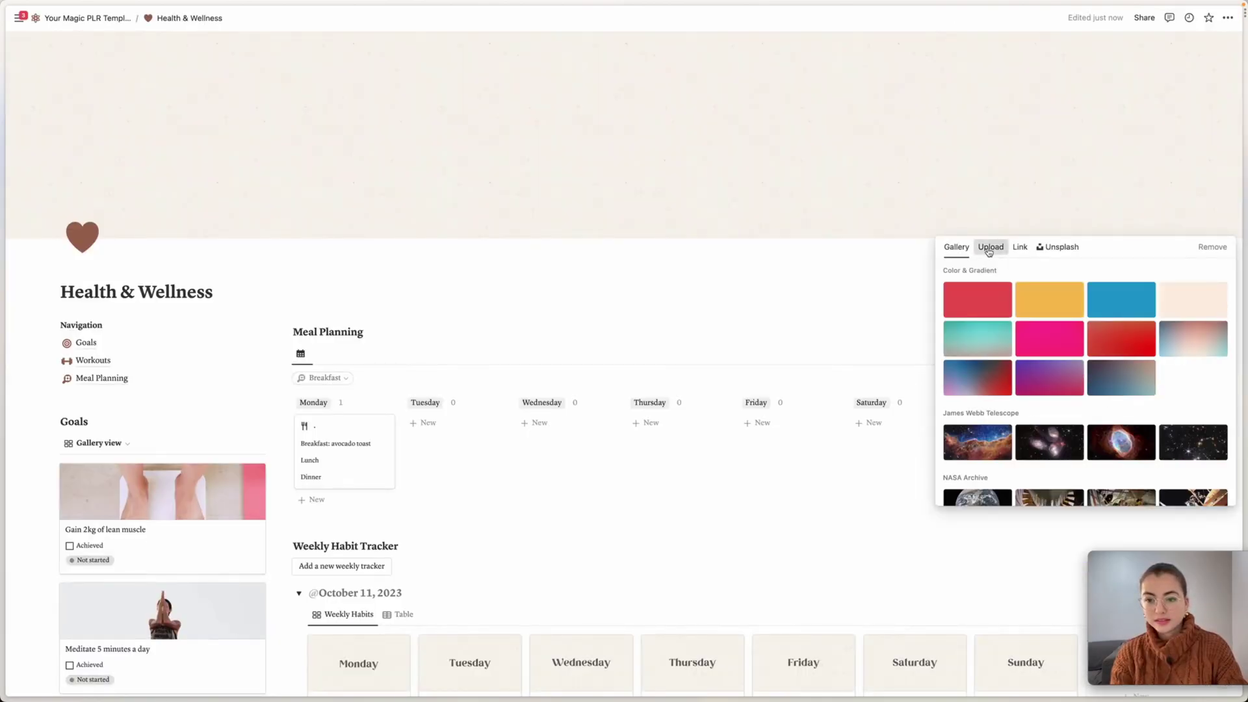
Upload the exported Canva PNG from Downloads as the Health & Wellness page cover.
click(988, 257)
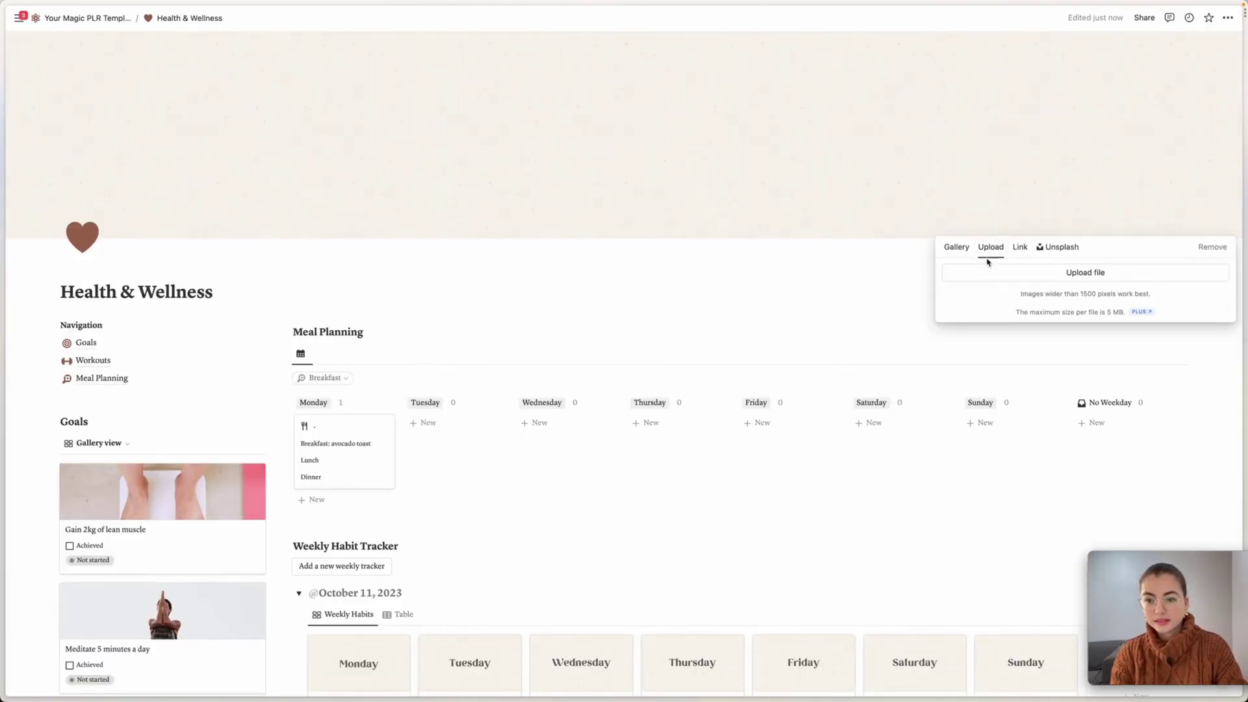
click(957, 250)
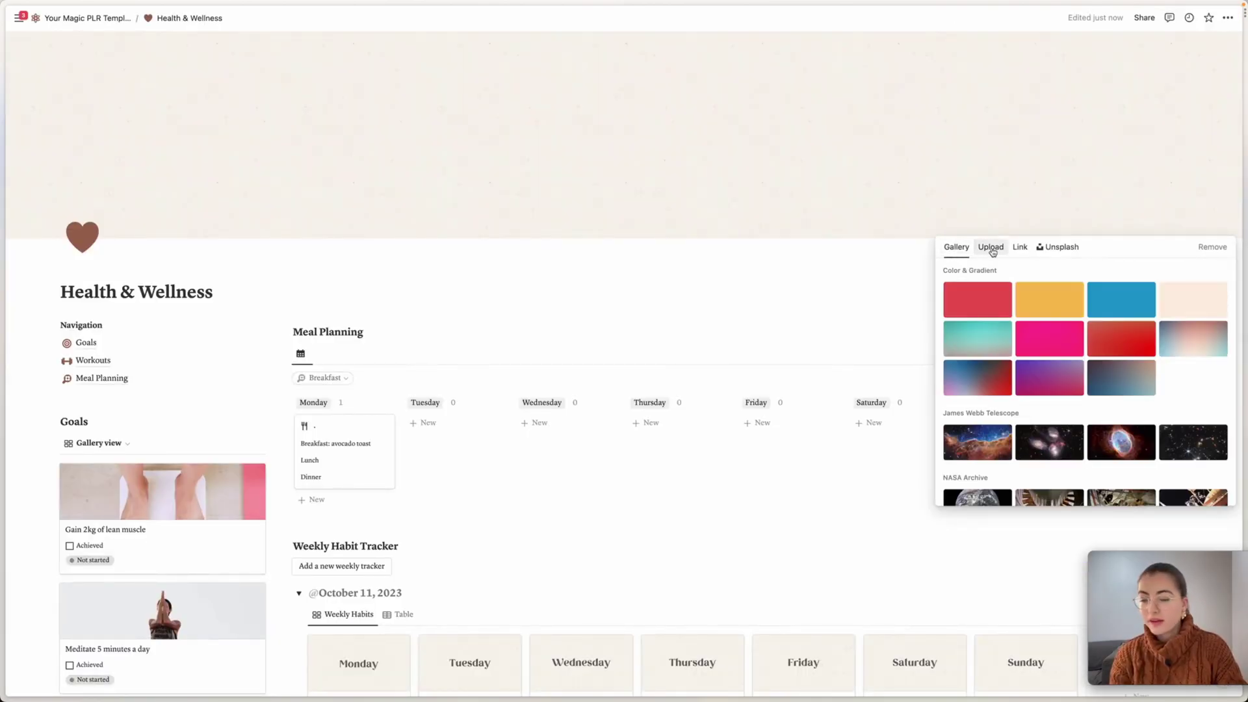
click(993, 252)
click(986, 278)
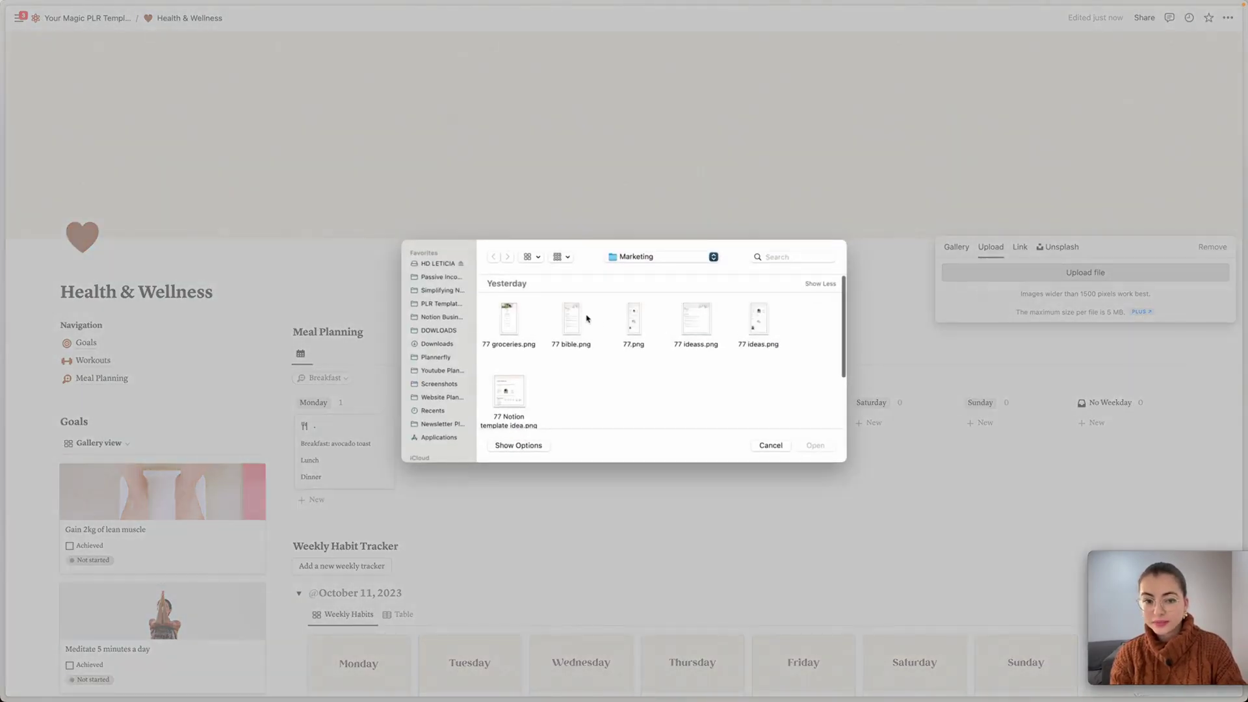
click(685, 259)
click(442, 318)
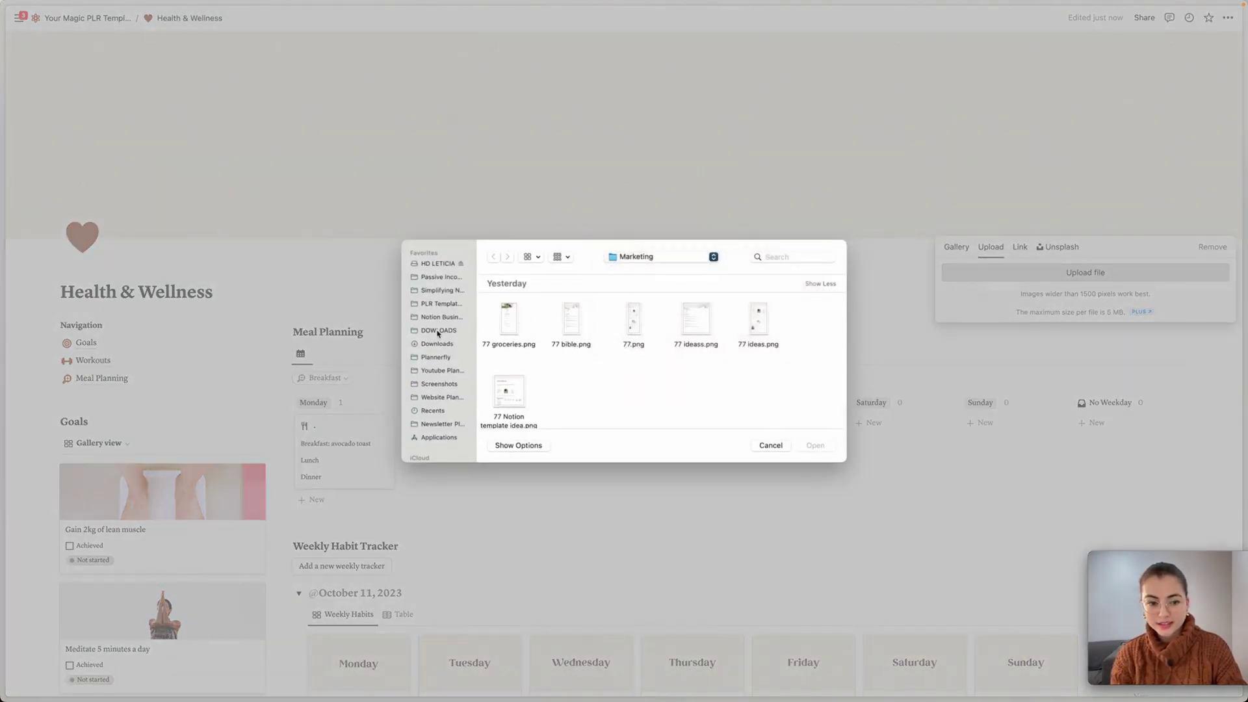
click(439, 330)
double_click(509, 322)
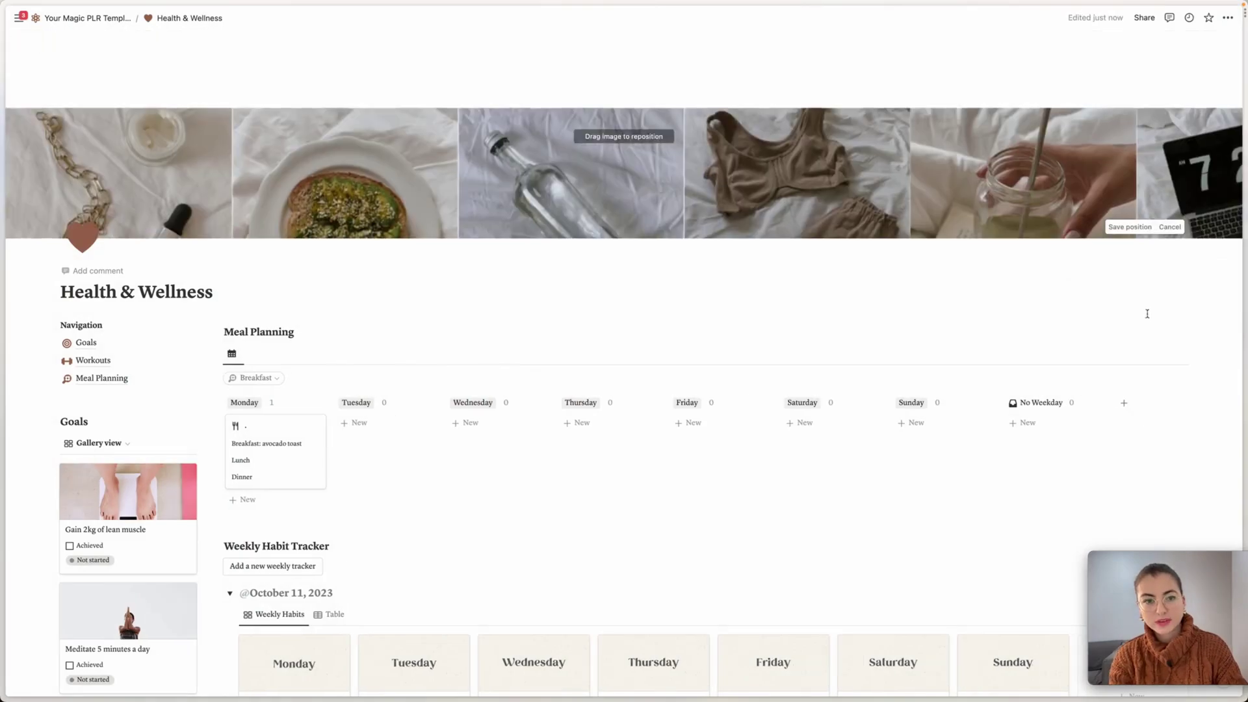
scroll(337, 404, down, 5)
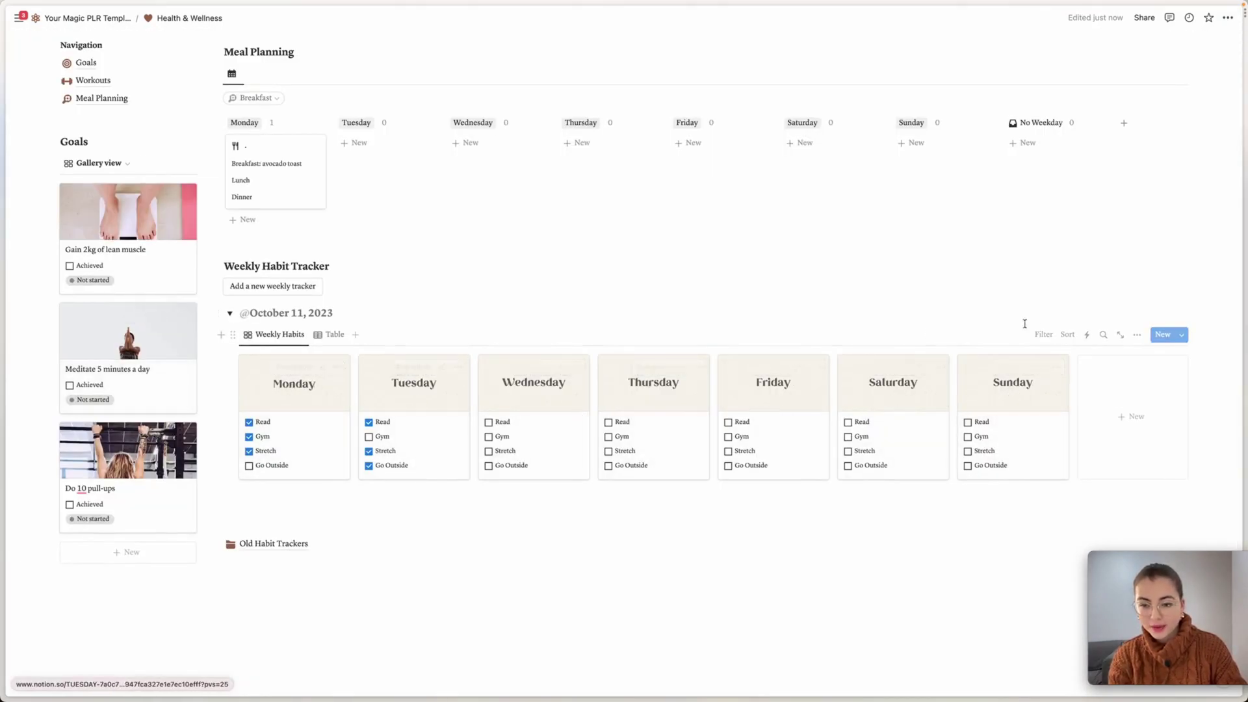
Set the Weekly Habits gallery's card preview to None.
click(1134, 336)
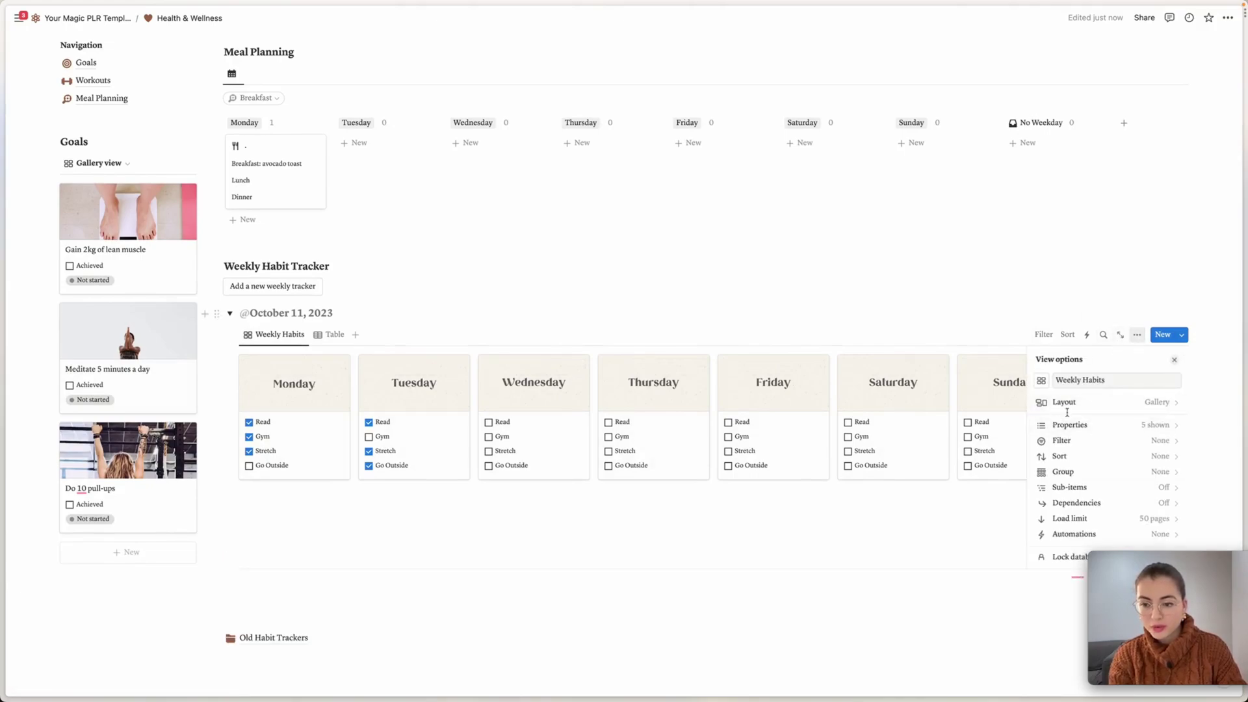
click(1069, 399)
scroll(1122, 500, down, 1)
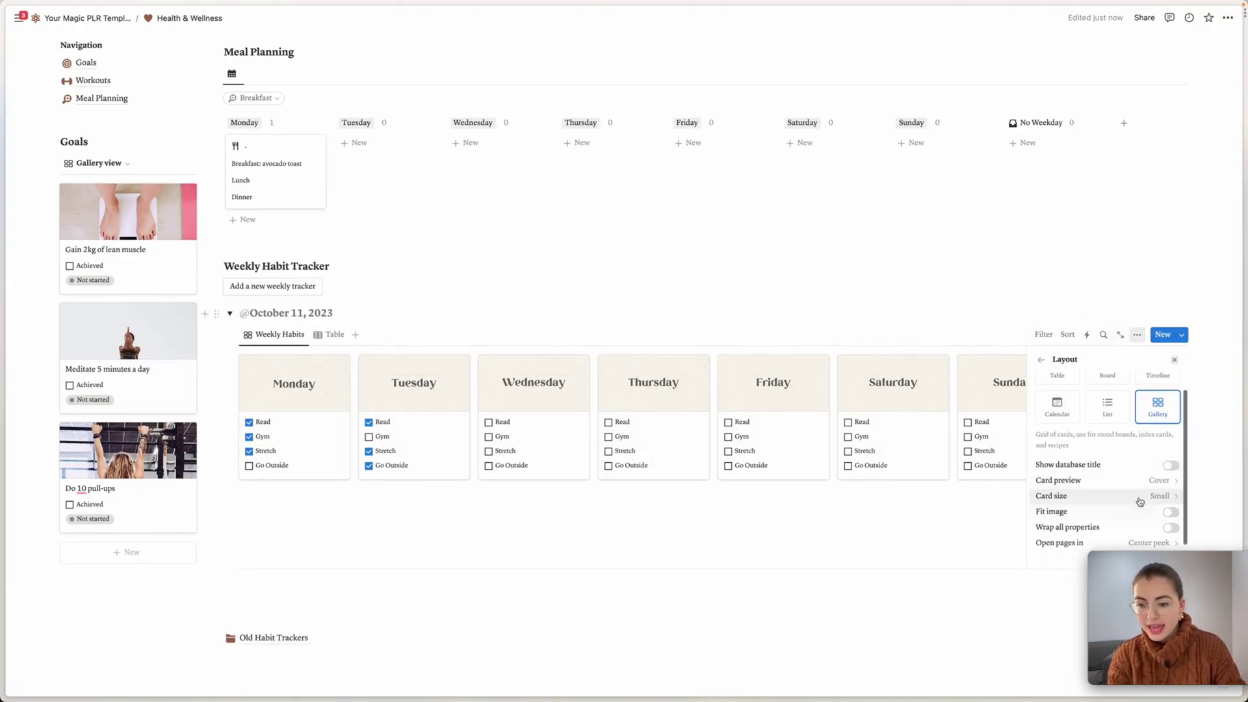
click(1147, 484)
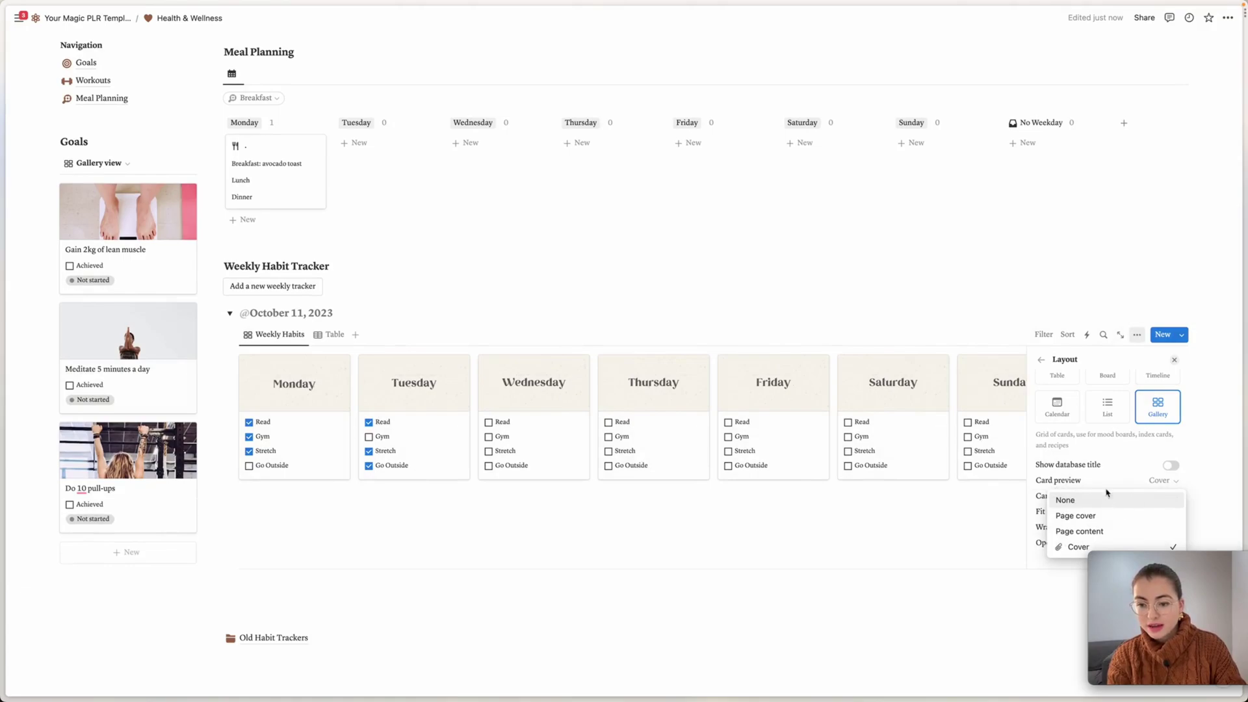
click(1080, 501)
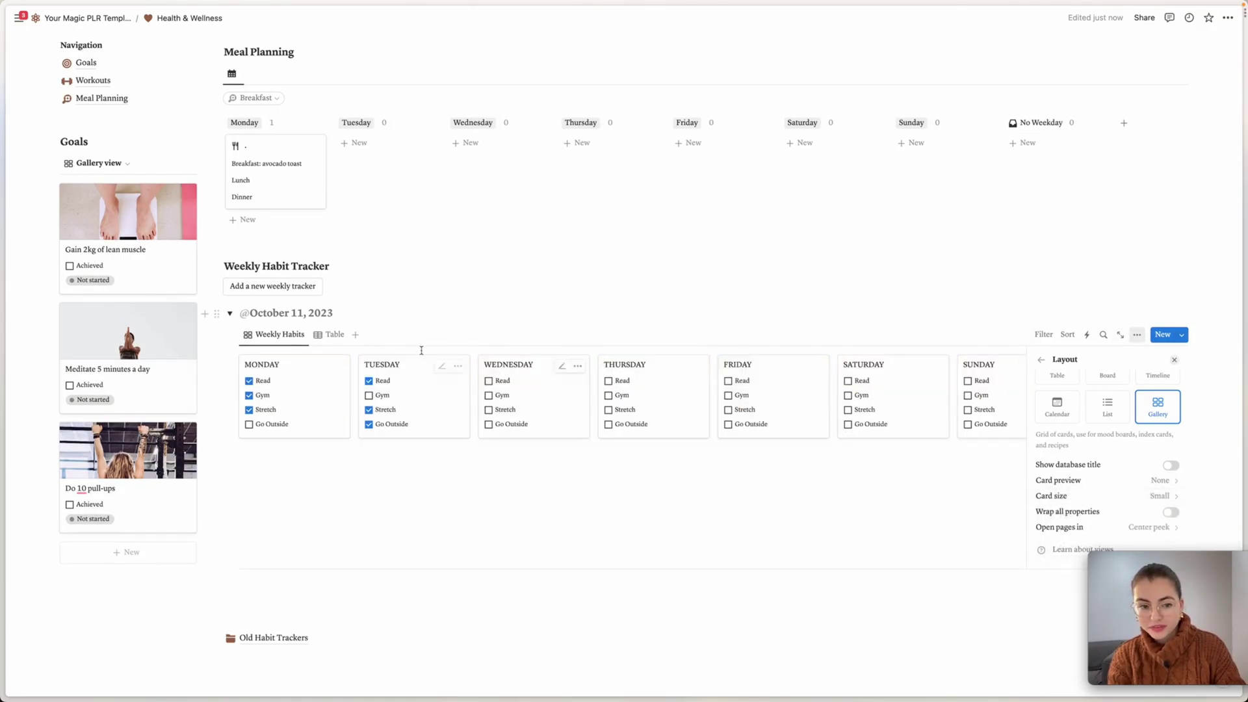
click(673, 319)
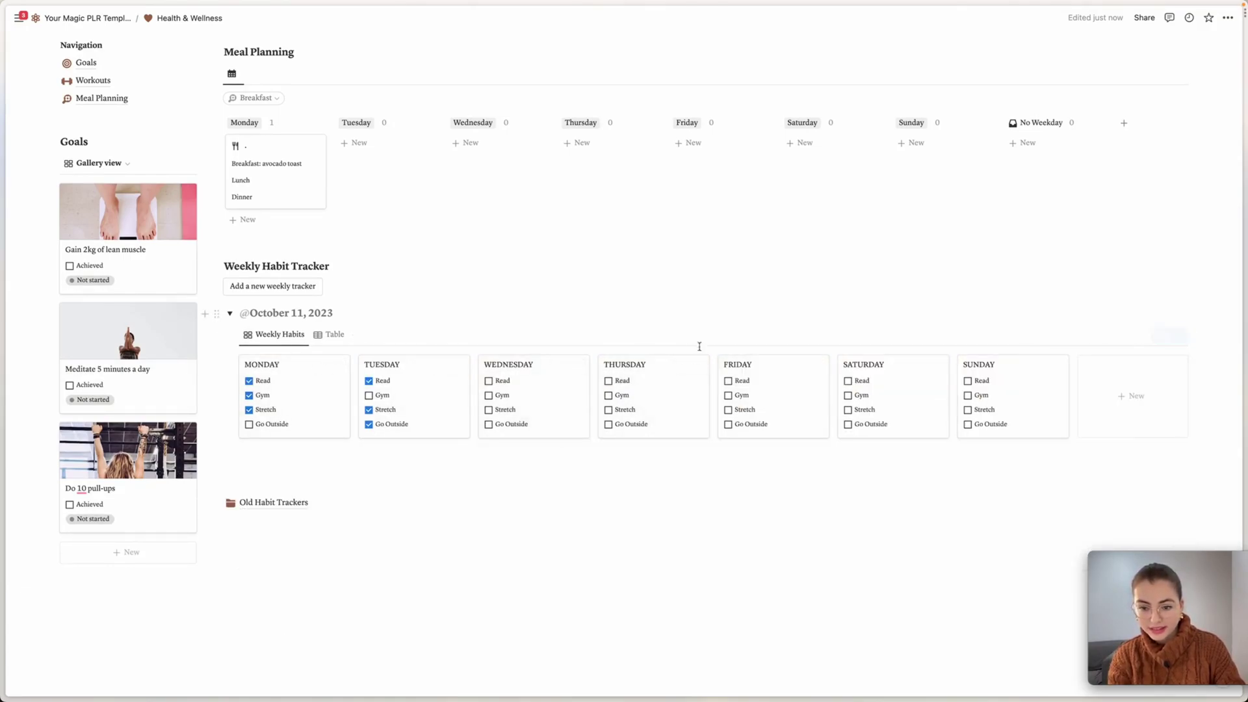
scroll(794, 387, up, 5)
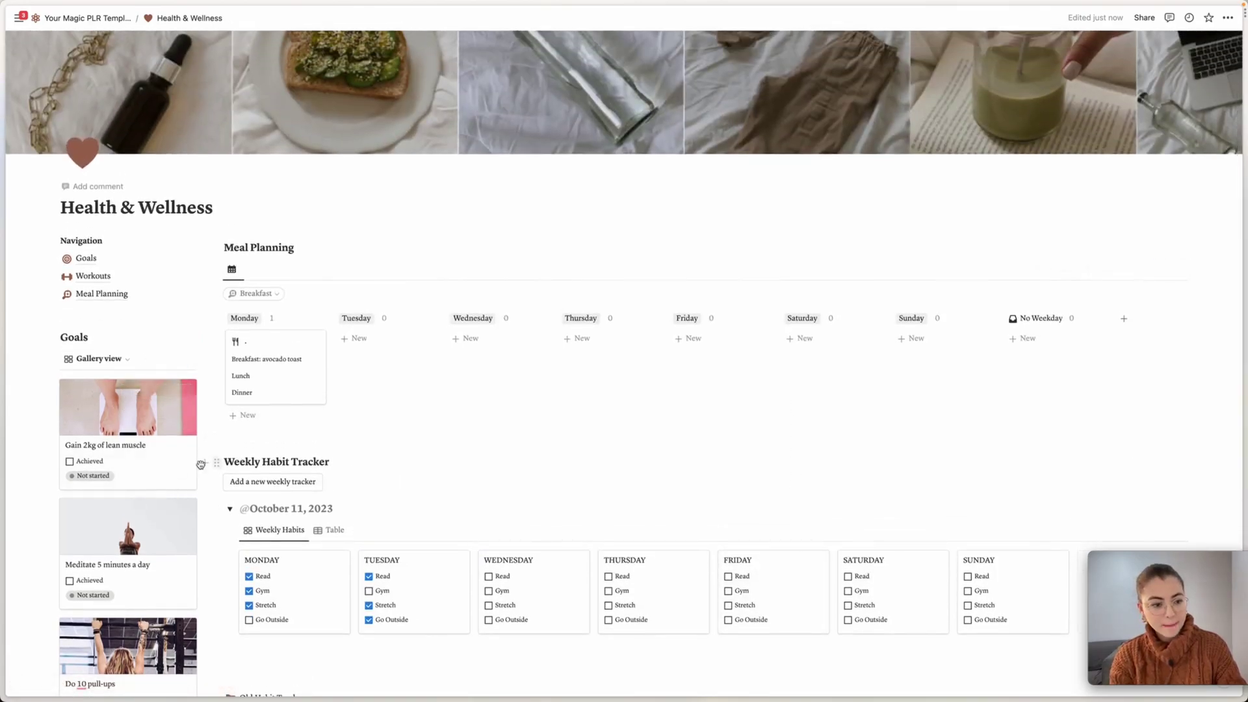
scroll(171, 364, down, 1)
Set the Goals gallery's card preview to None and add an empty line above it.
click(175, 347)
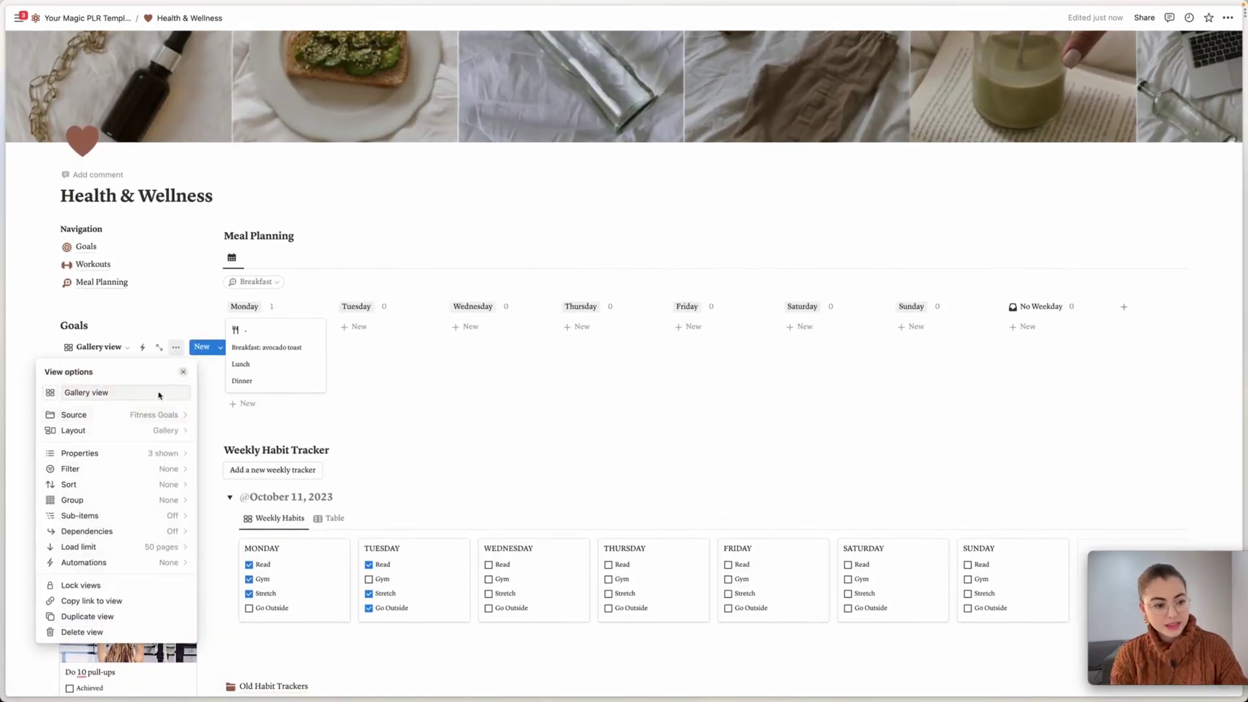
click(97, 429)
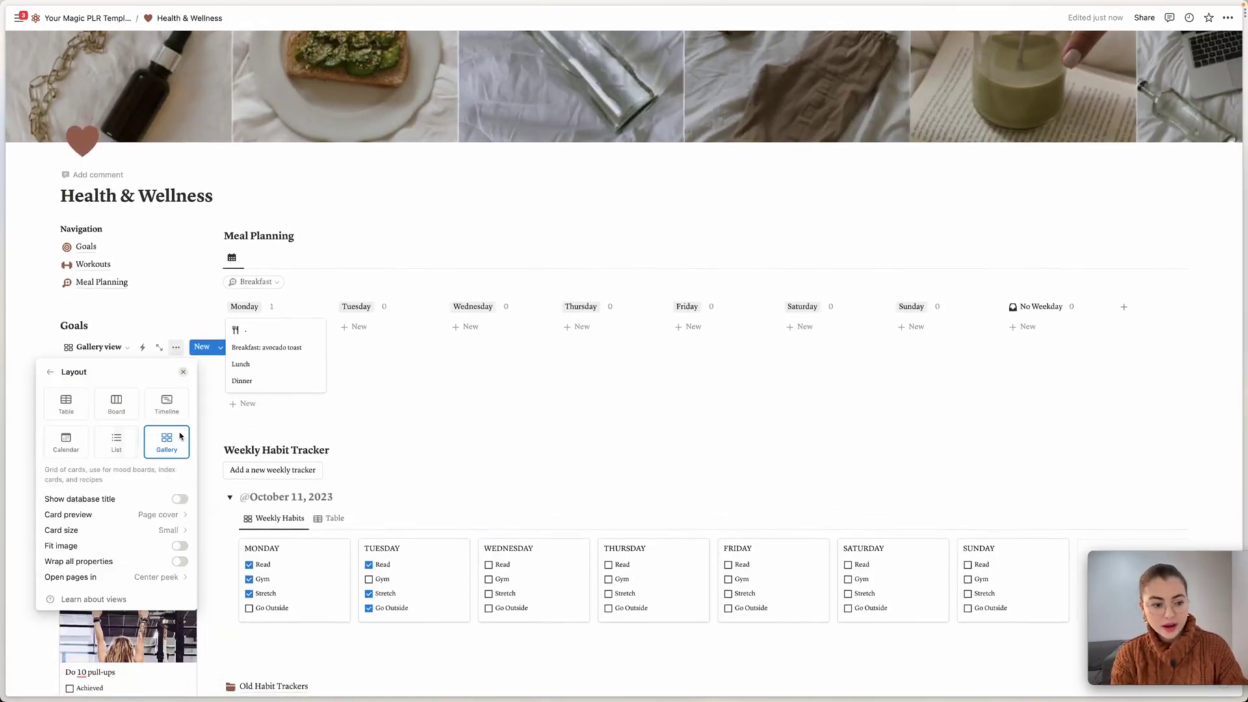
click(171, 514)
click(130, 533)
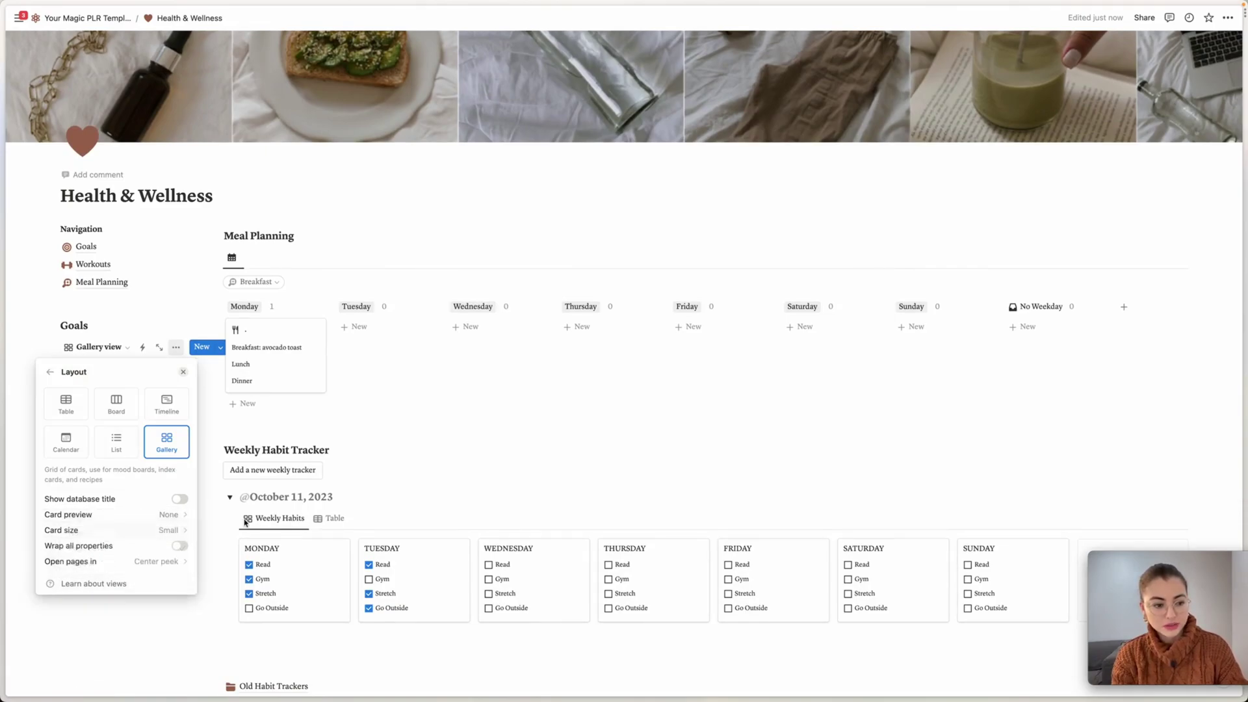
click(352, 443)
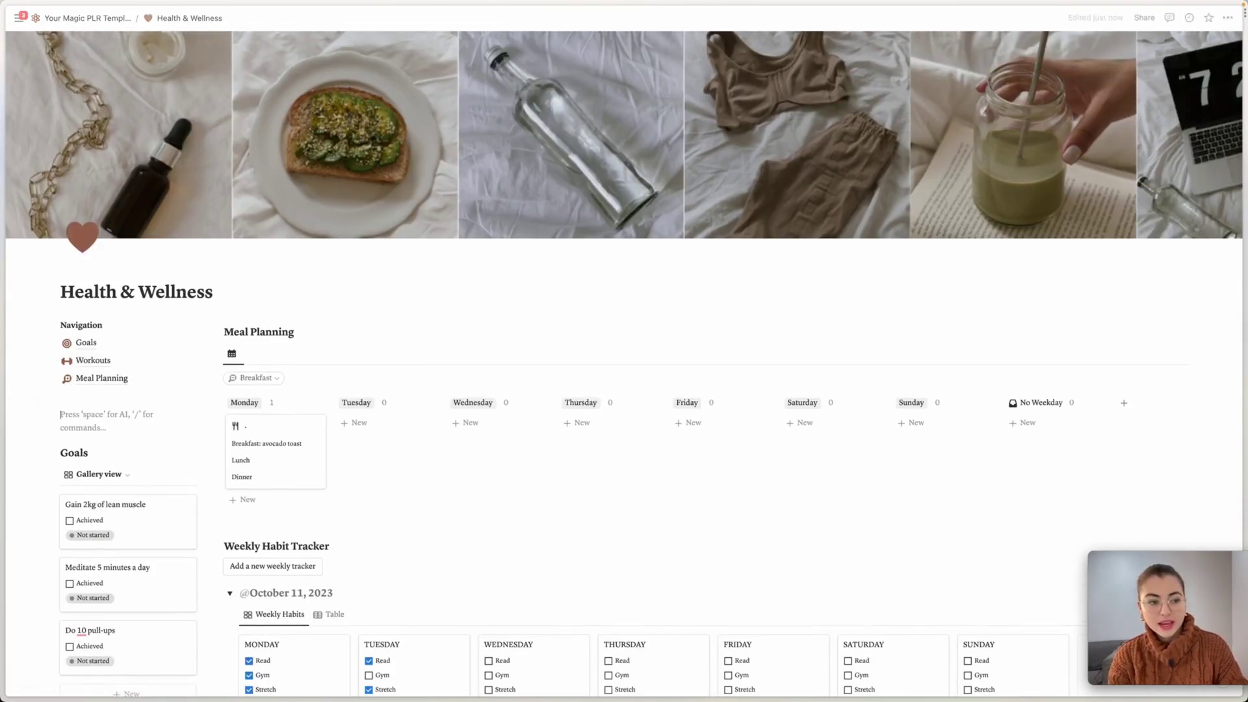
Insert a new gallery database named 'Health and Wellness' with /gallery.
text(/gallery)
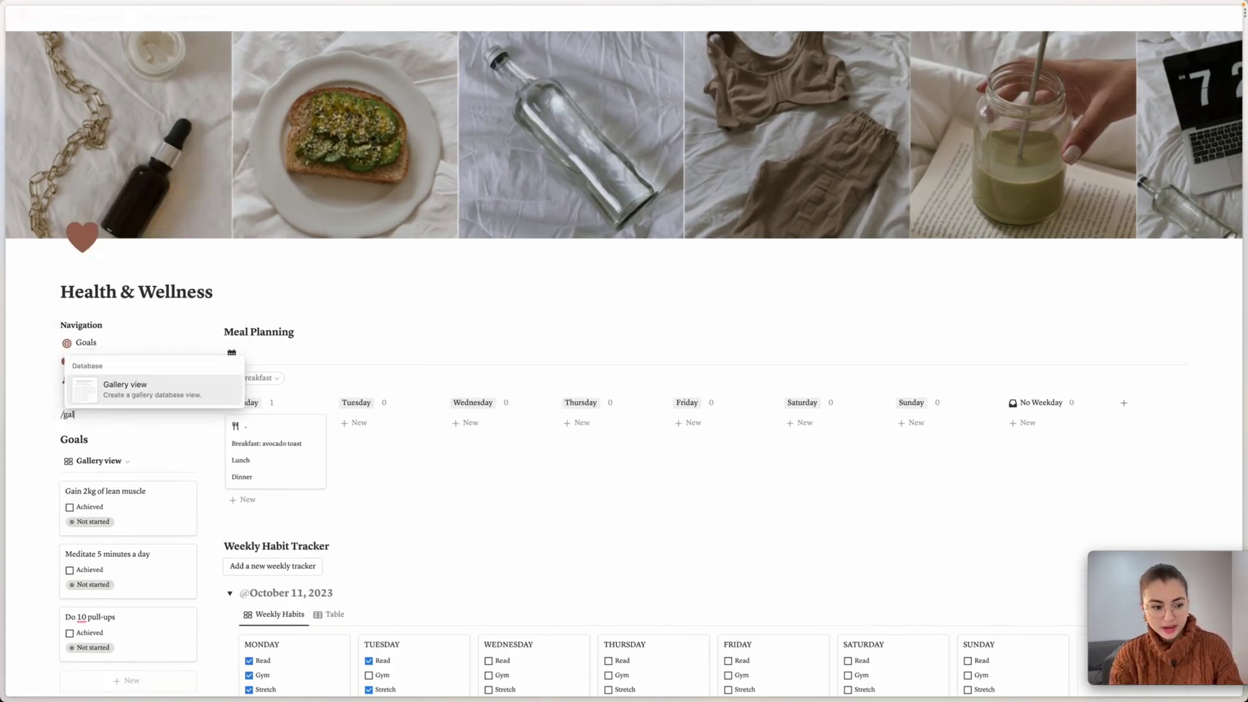
click(117, 383)
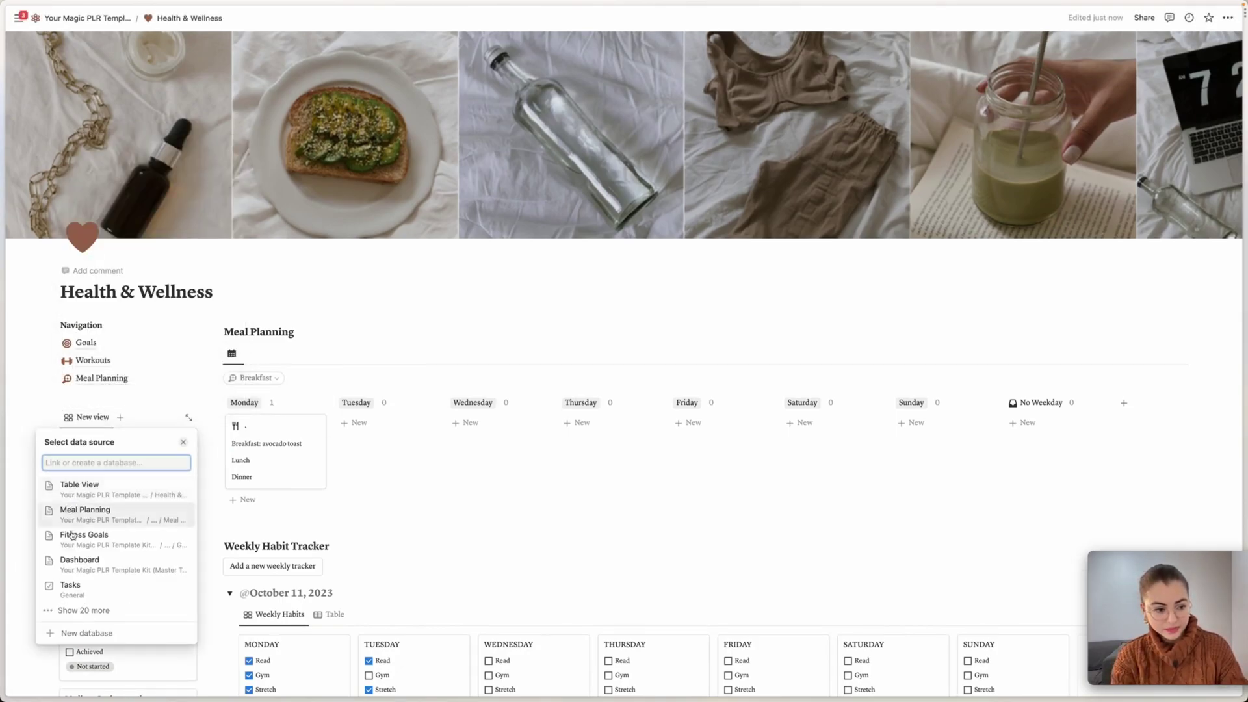
click(81, 630)
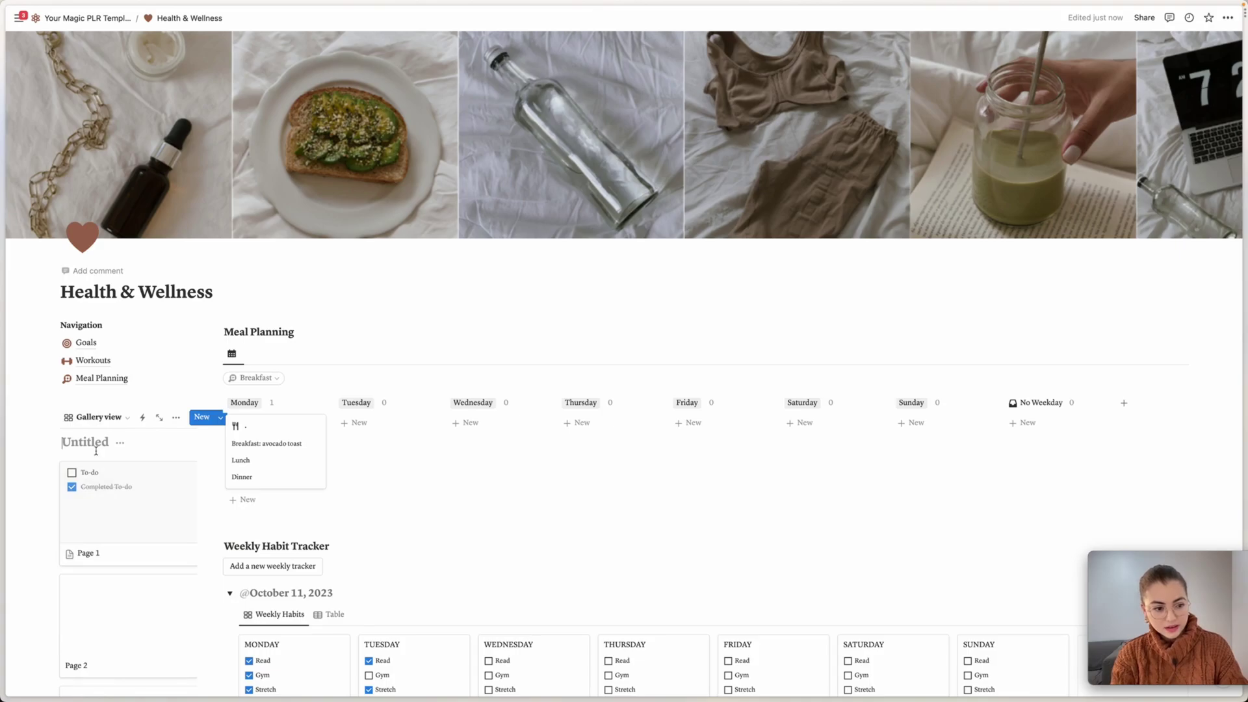
click(97, 448)
text(Health a)
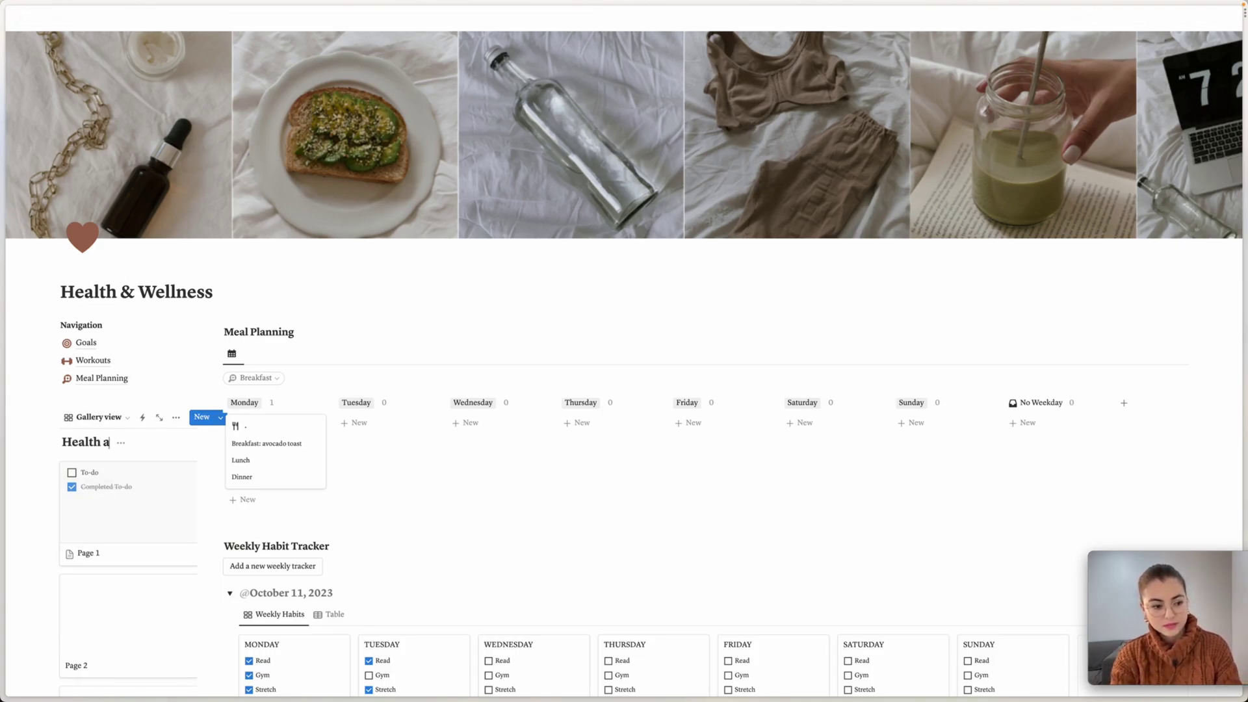
text(nd Wellness)
Delete the default gallery cards and move the Goals, Workouts and Meal Planning links below the gallery.
scroll(65, 455, down, 2)
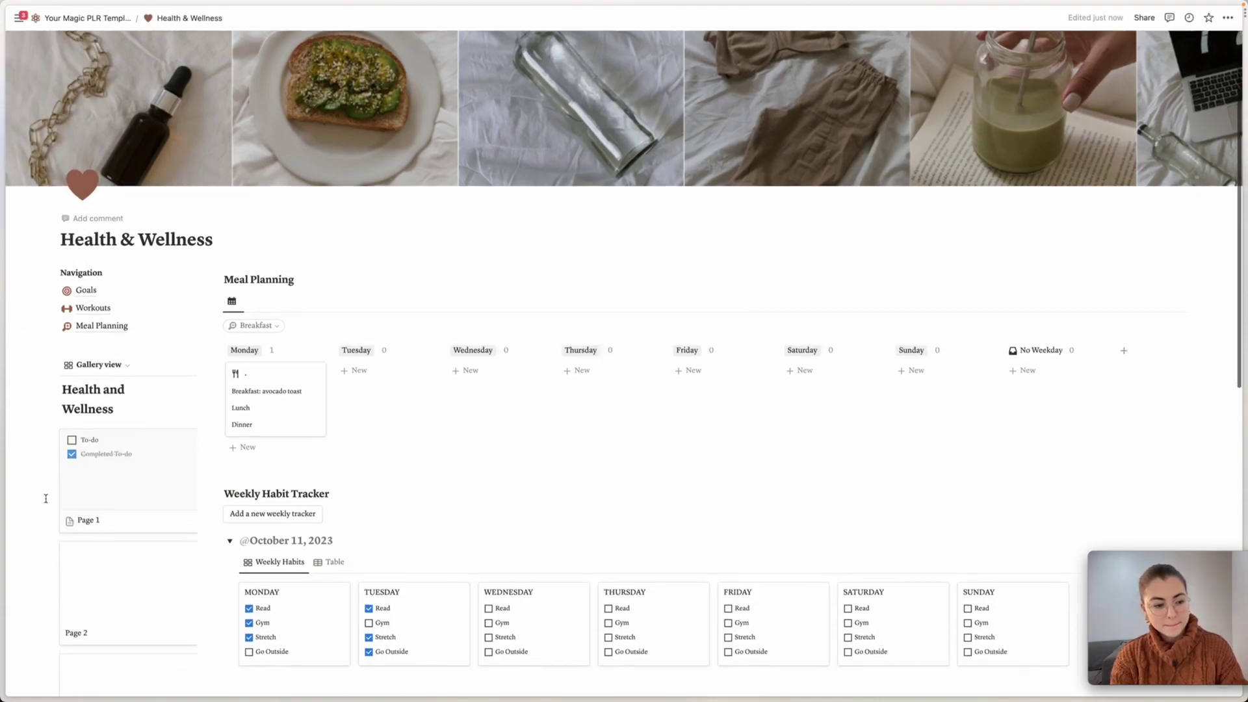
drag(39, 450, 139, 555)
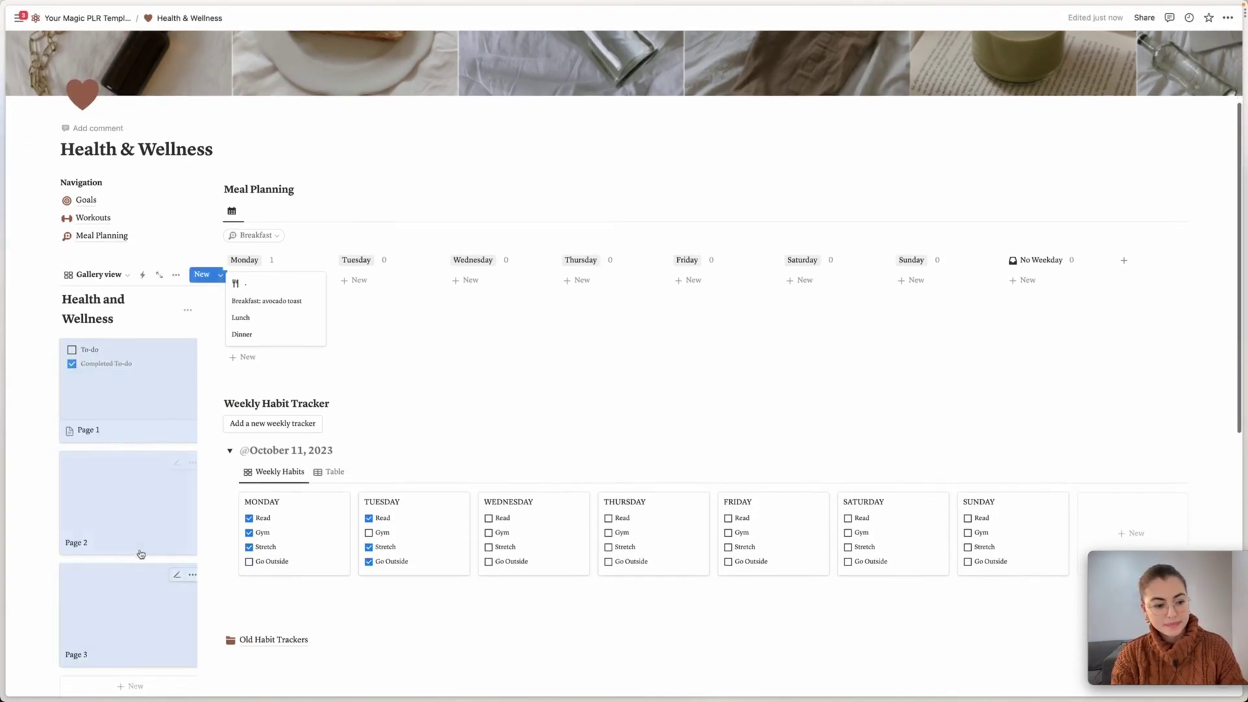
key(Delete)
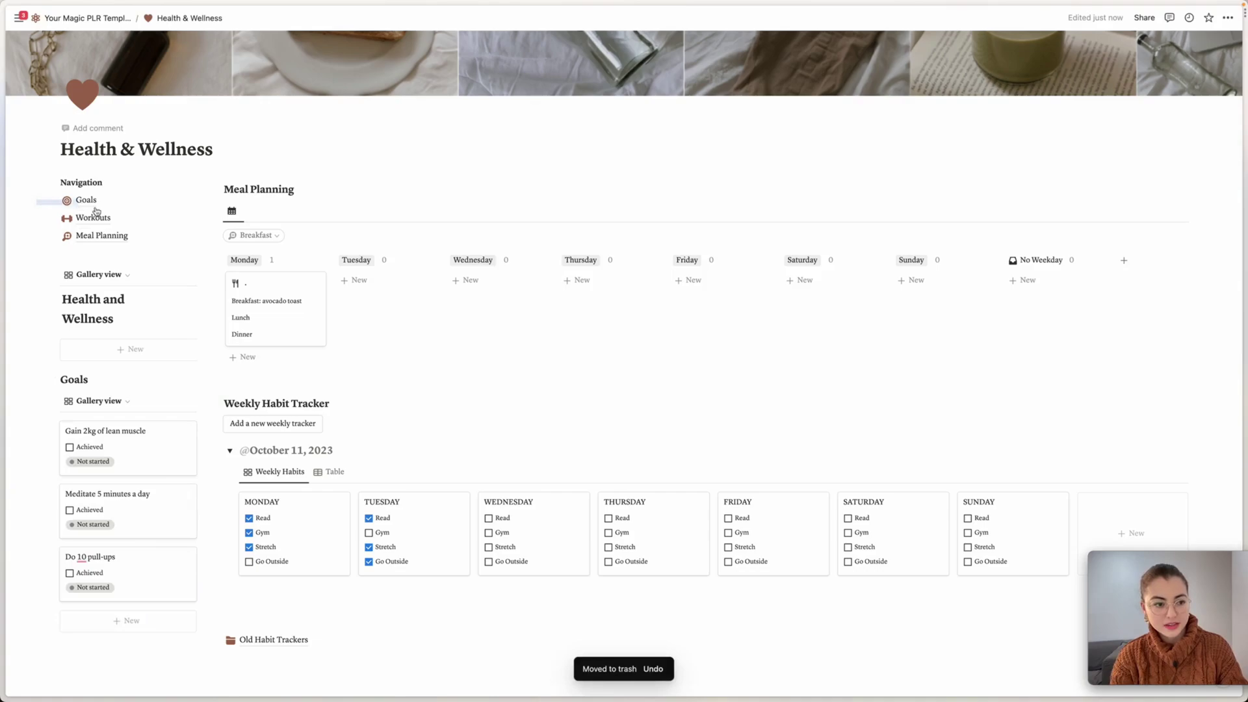
drag(96, 212, 97, 242)
drag(53, 200, 61, 363)
Add the first gallery card and drop the Goals link into it.
click(119, 294)
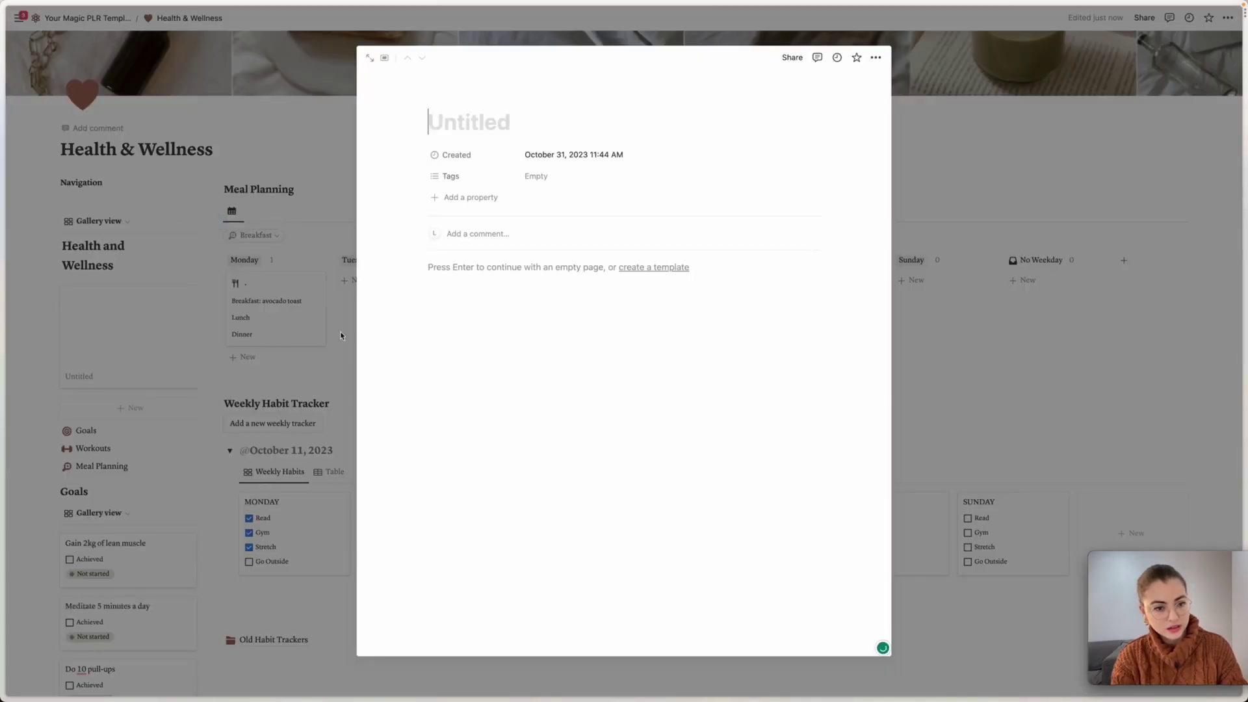
click(10, 352)
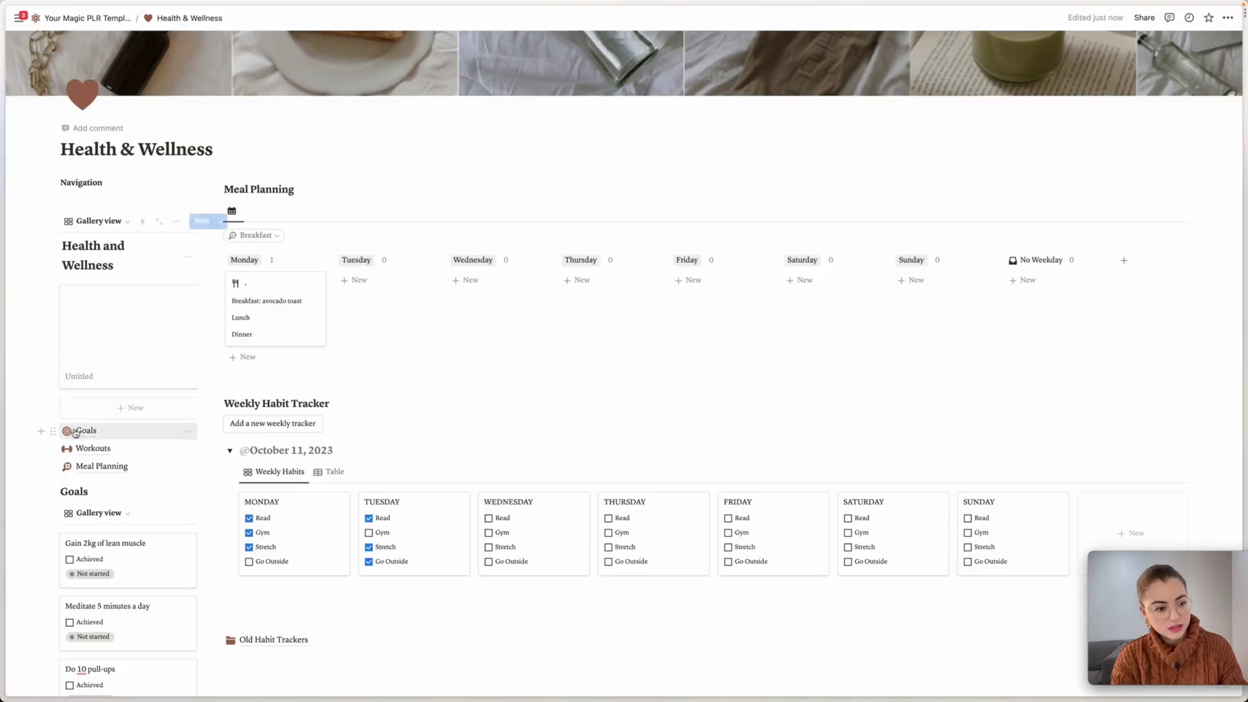
drag(87, 360, 85, 356)
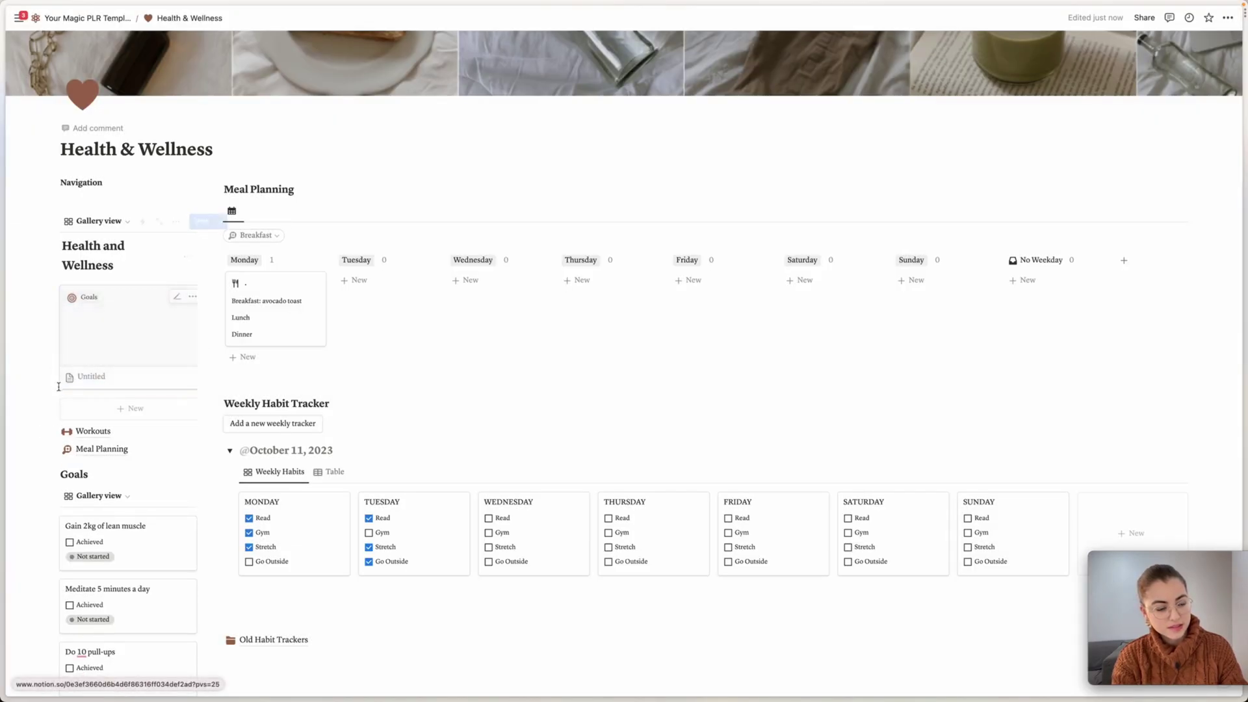
click(46, 335)
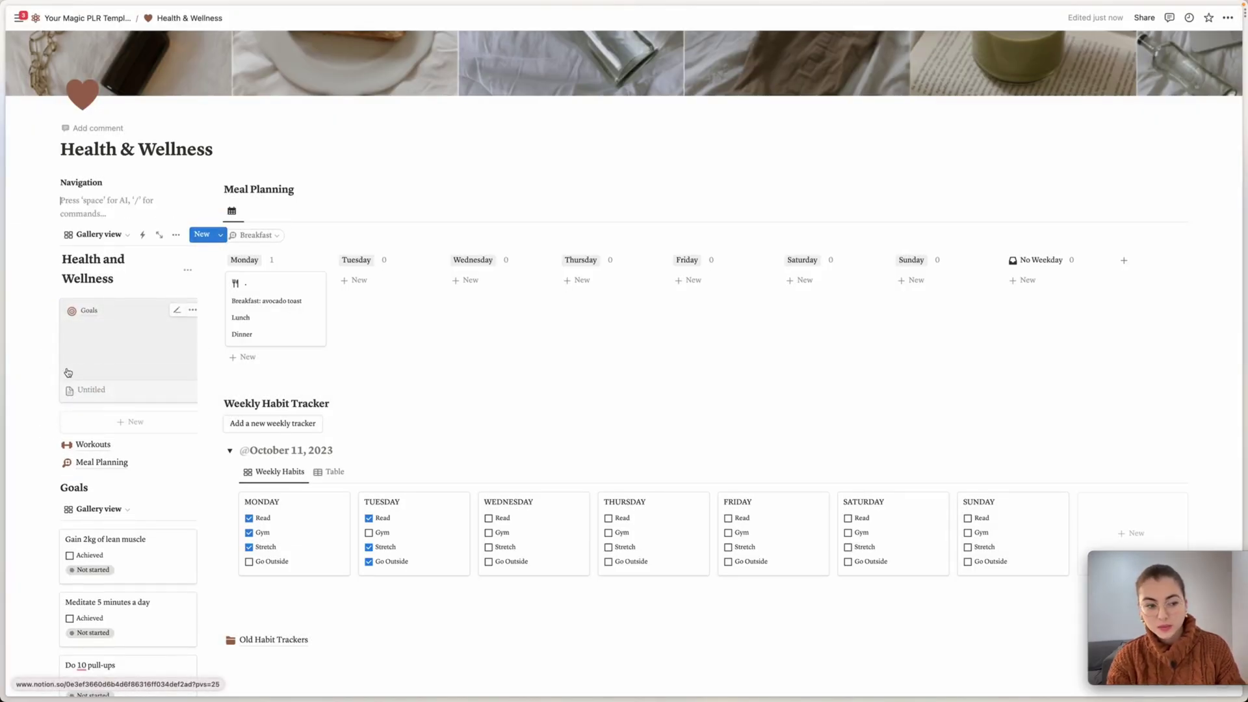
Add two more cards holding the Workouts and Meal Planning links, then open the first card.
click(101, 423)
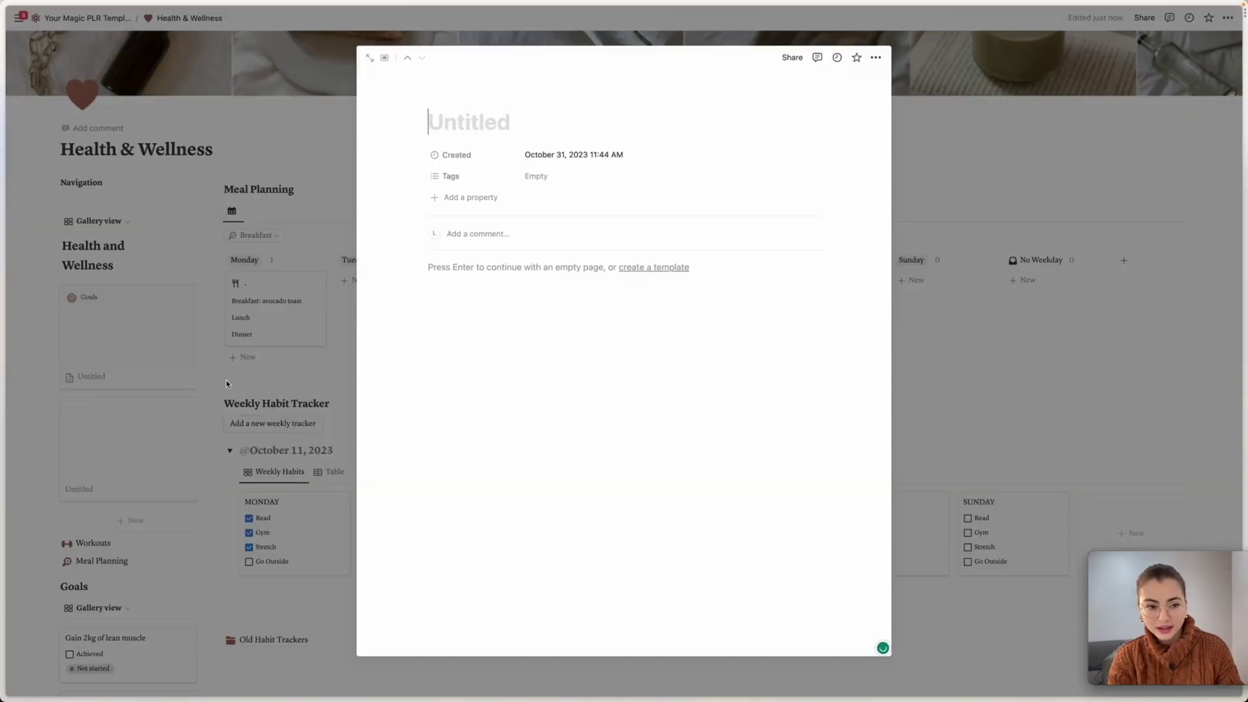
click(18, 395)
click(81, 523)
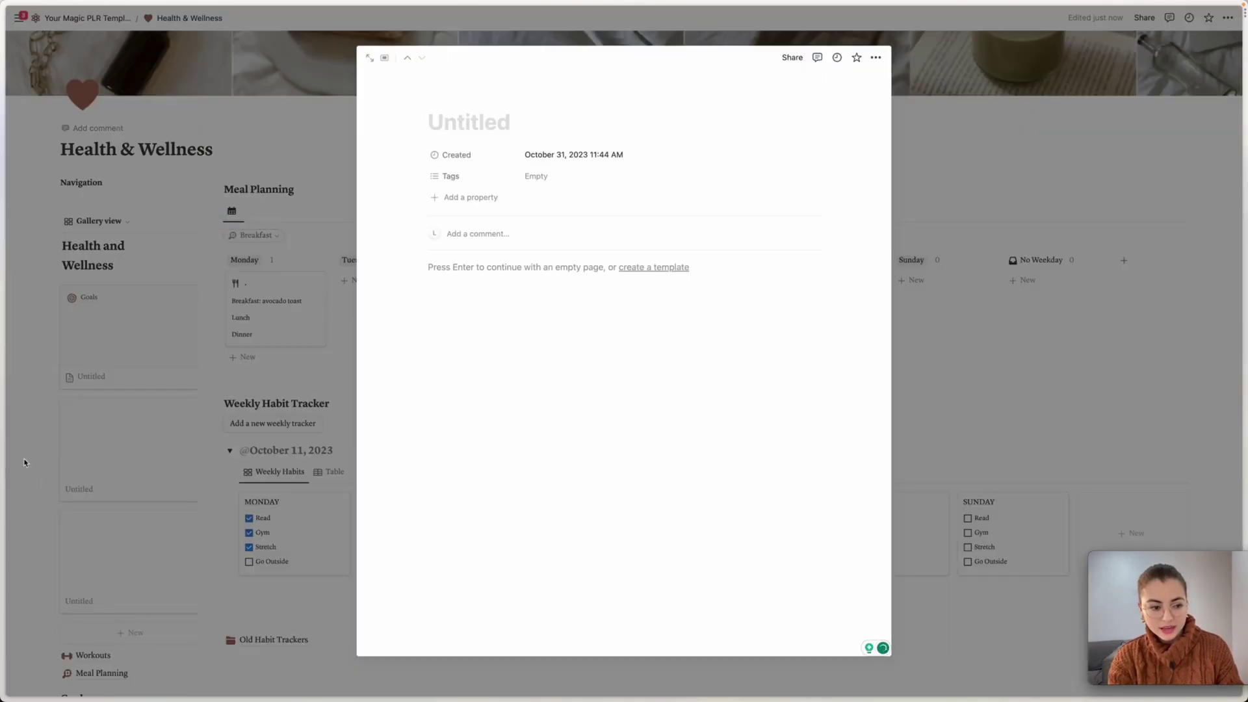
click(24, 462)
scroll(24, 463, down, 3)
drag(75, 559, 111, 395)
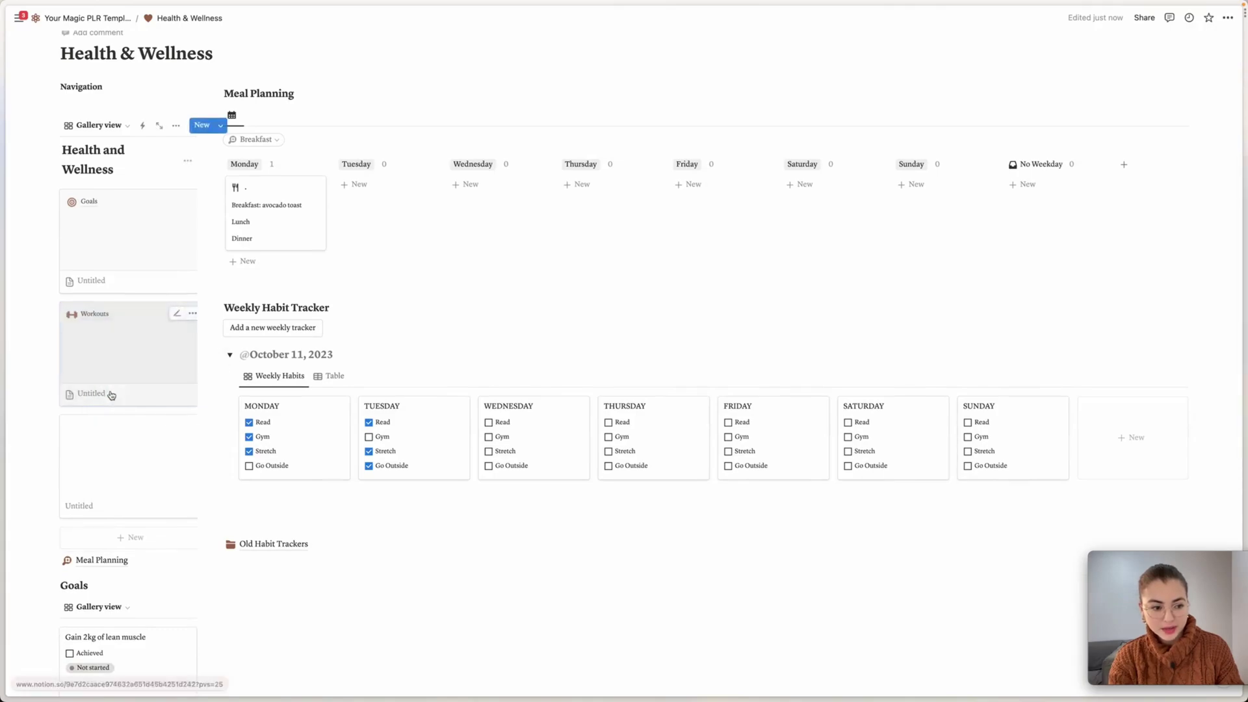
drag(97, 560, 97, 468)
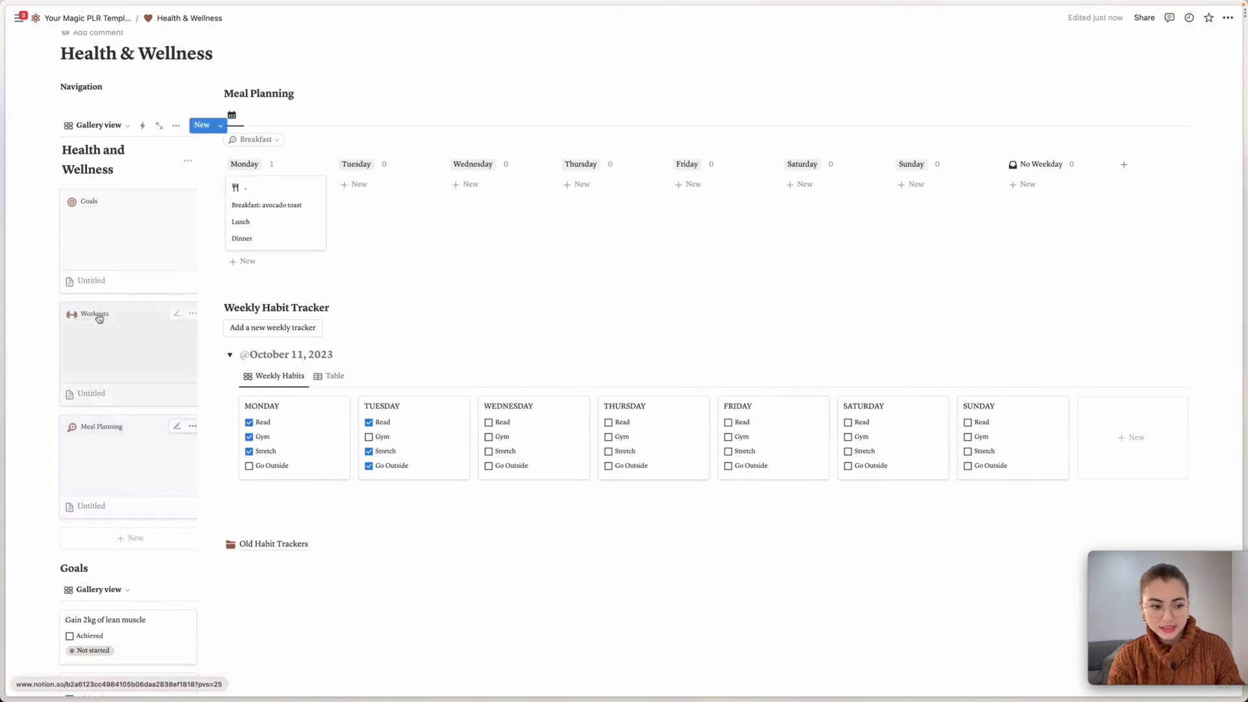
click(111, 245)
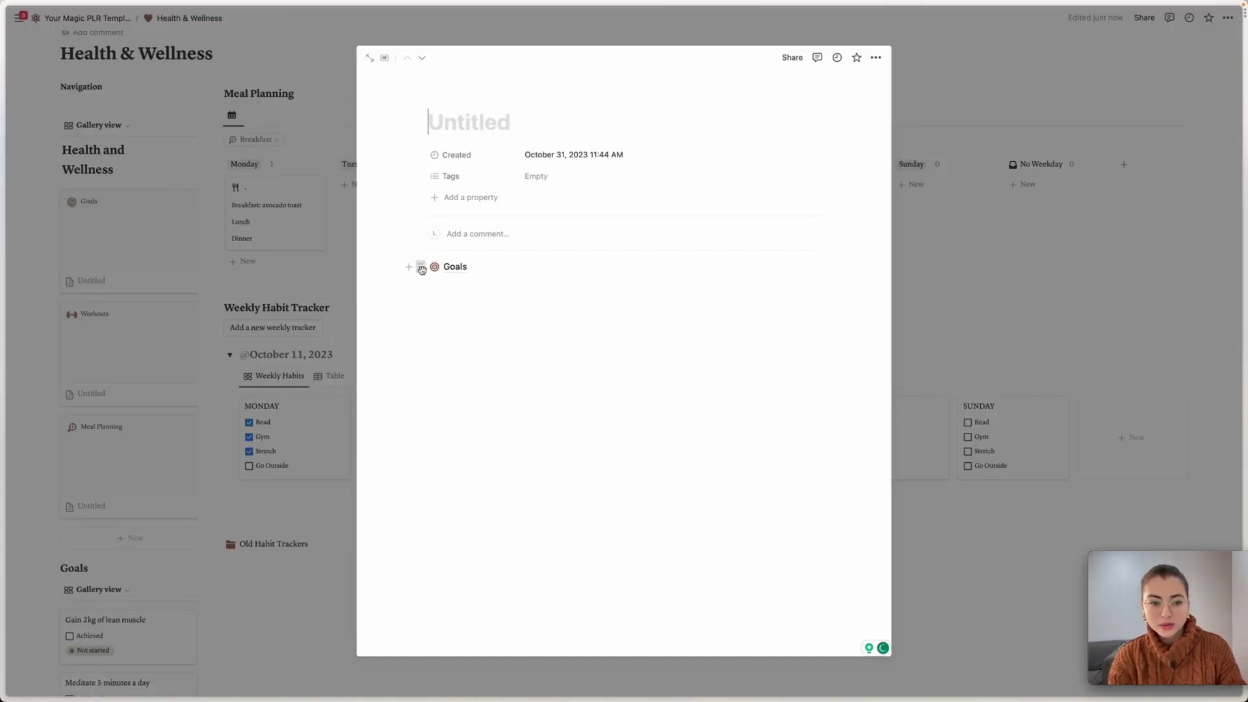
Turn the Goals link into inline text, delete its label, and title the page Fitness Goals.
click(421, 268)
mouse_move(315, 207)
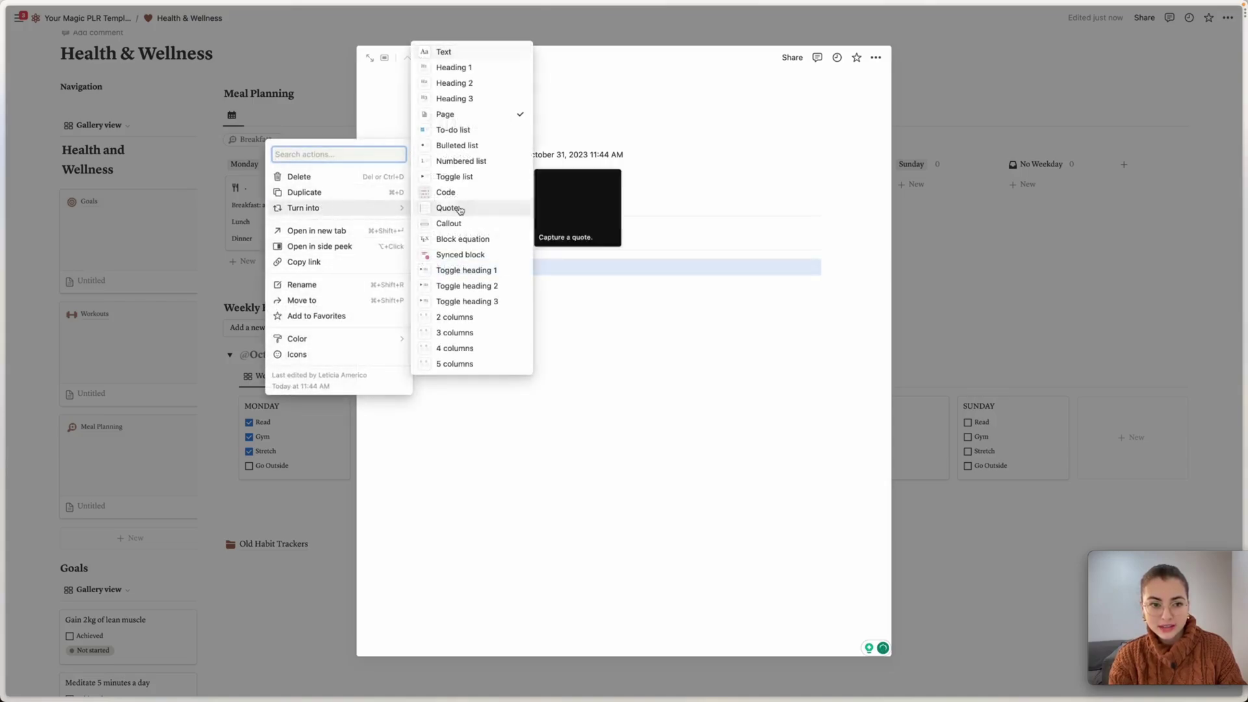
click(464, 52)
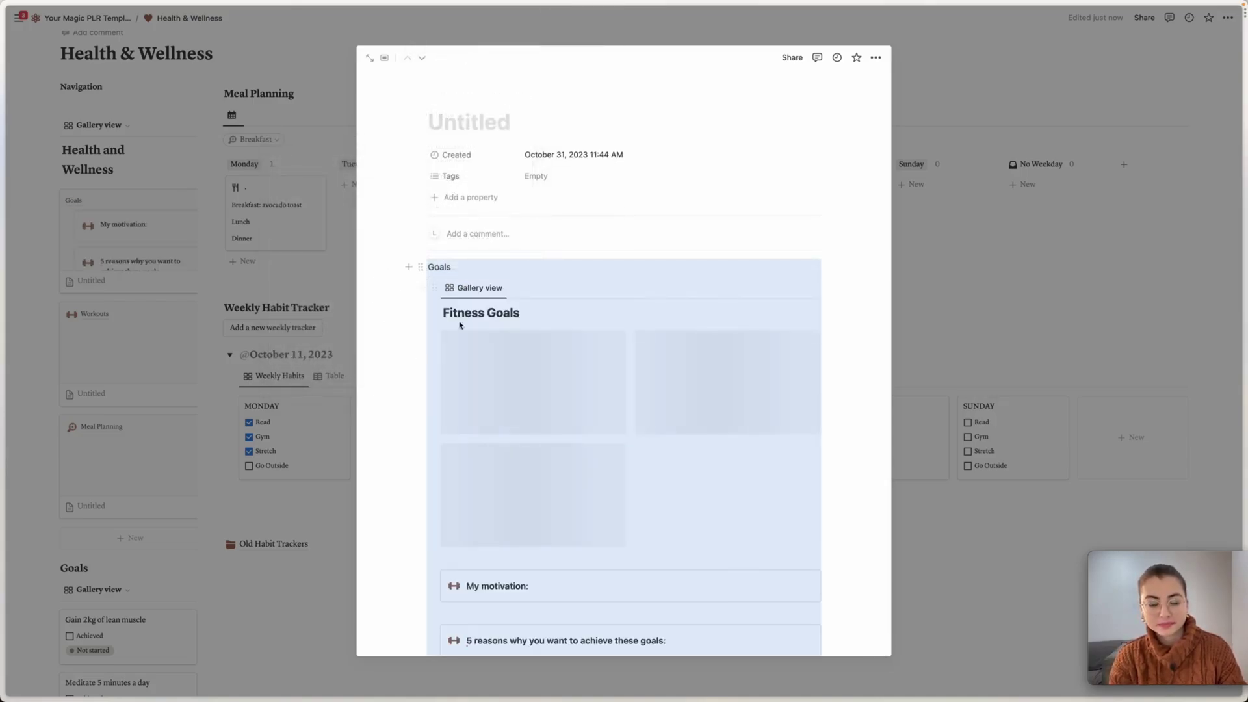
key(BackSpace)
key(BackSpace)
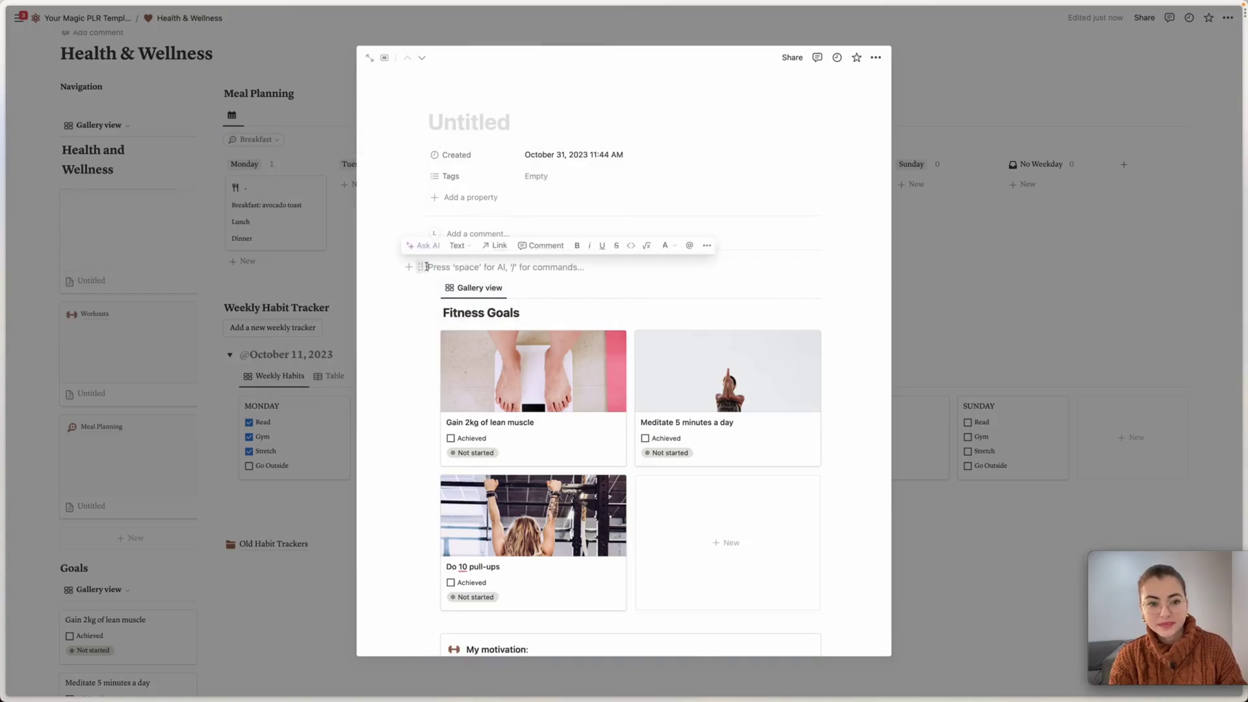
scroll(522, 305, down, 8)
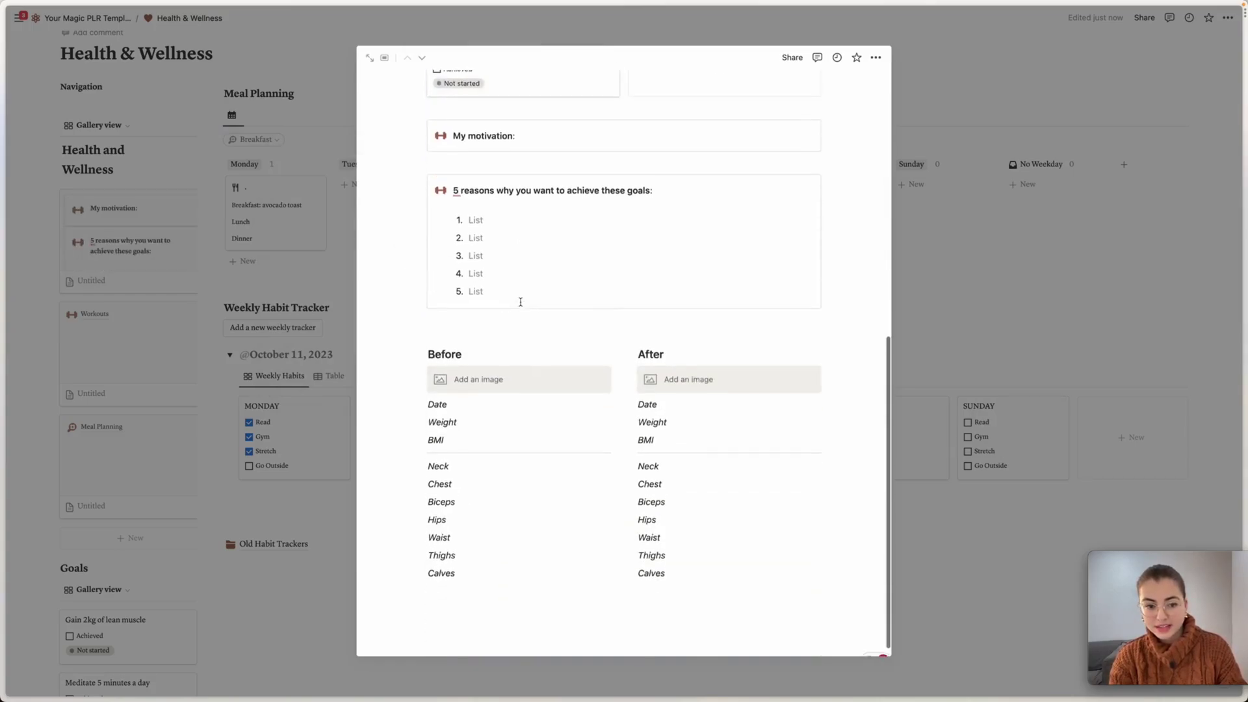
scroll(520, 305, up, 8)
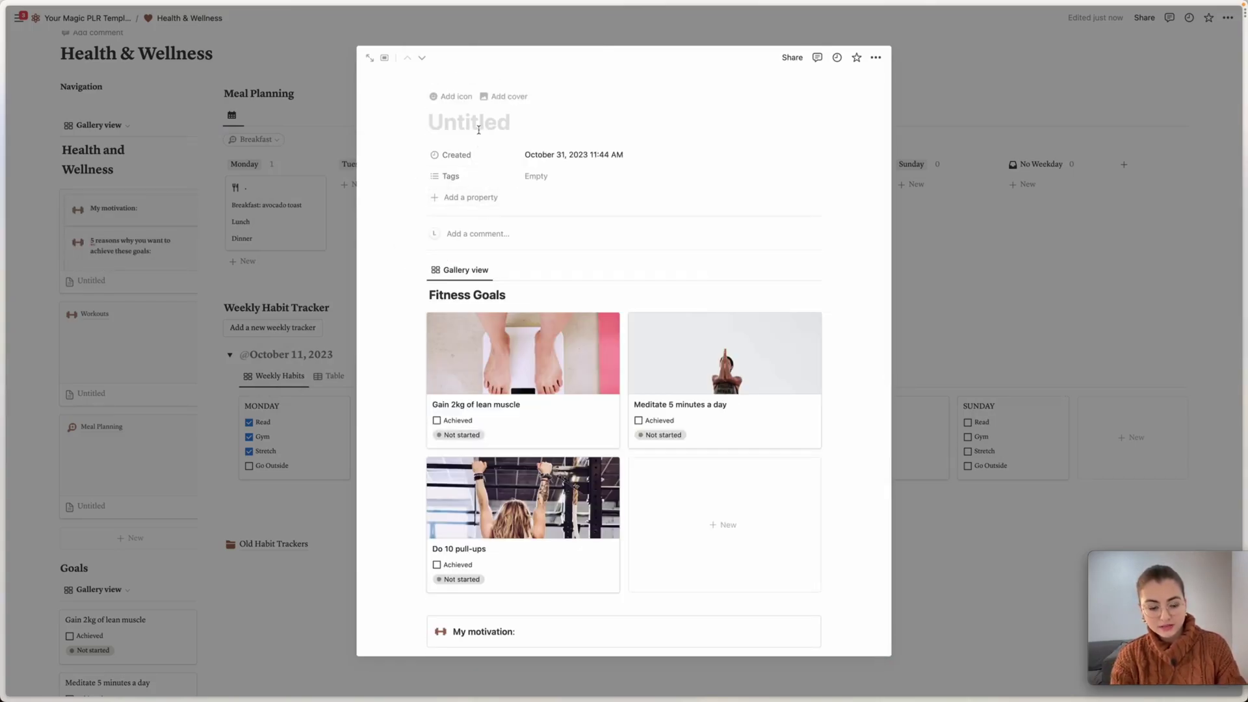
text(Fitness Goals)
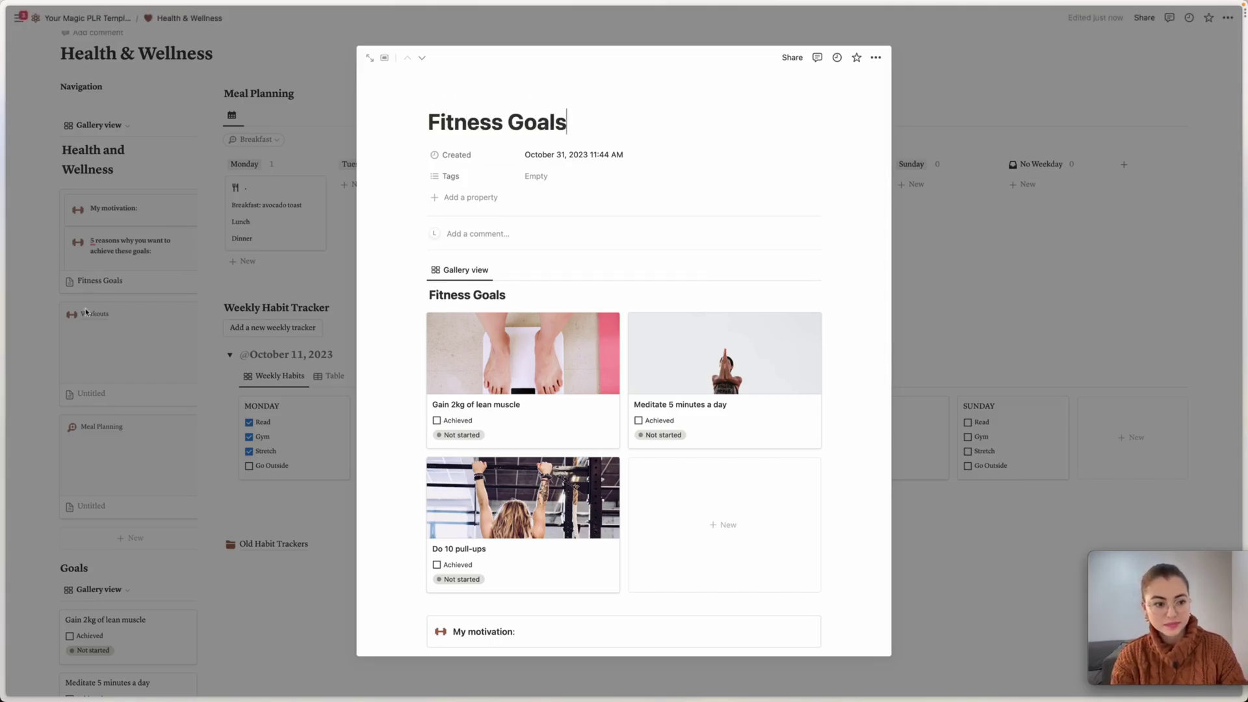
Give the Fitness Goals page a dumbbell icon, found by searching the icon set for 'wei'.
click(451, 96)
click(449, 144)
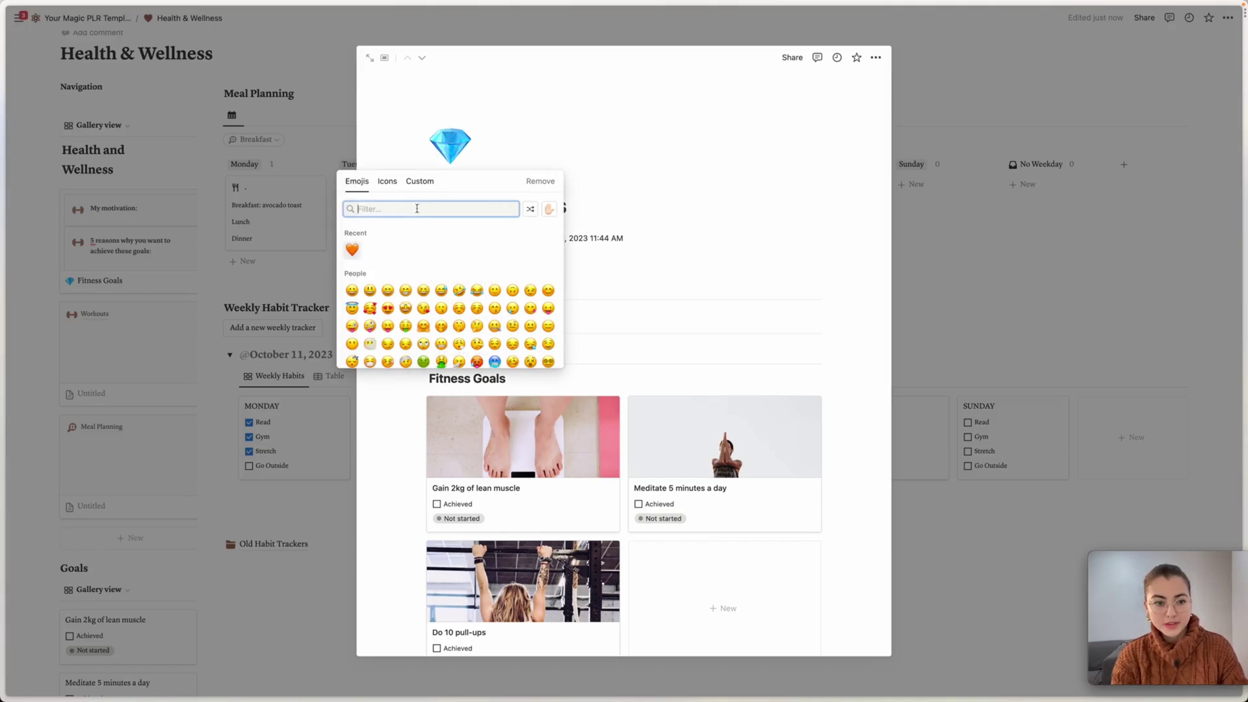
click(387, 182)
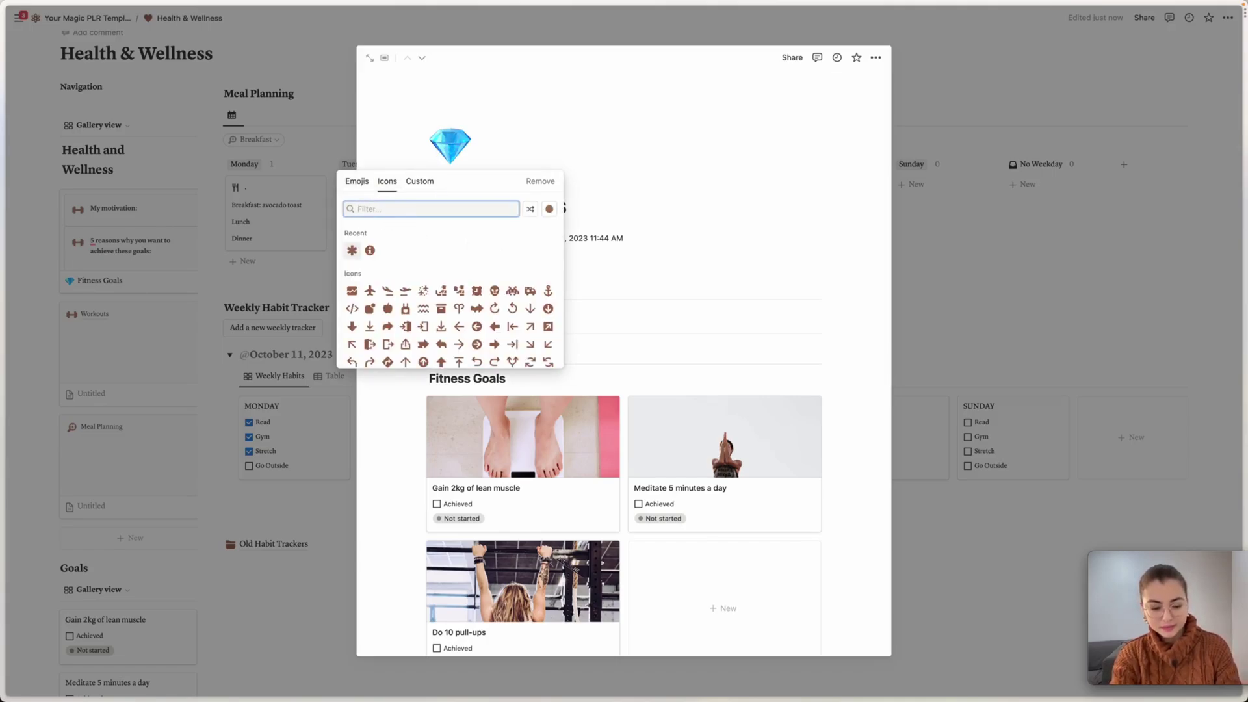
text(gym)
key(BackSpace)
key(BackSpace)
text(wei)
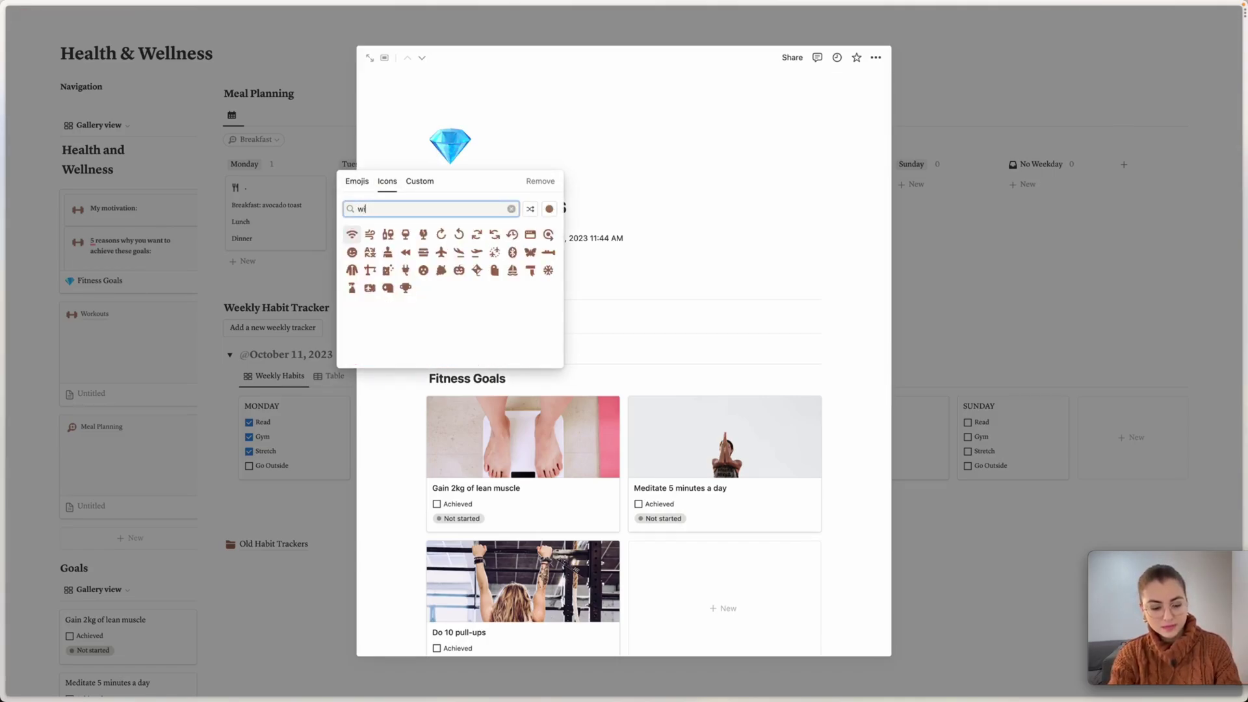
click(352, 234)
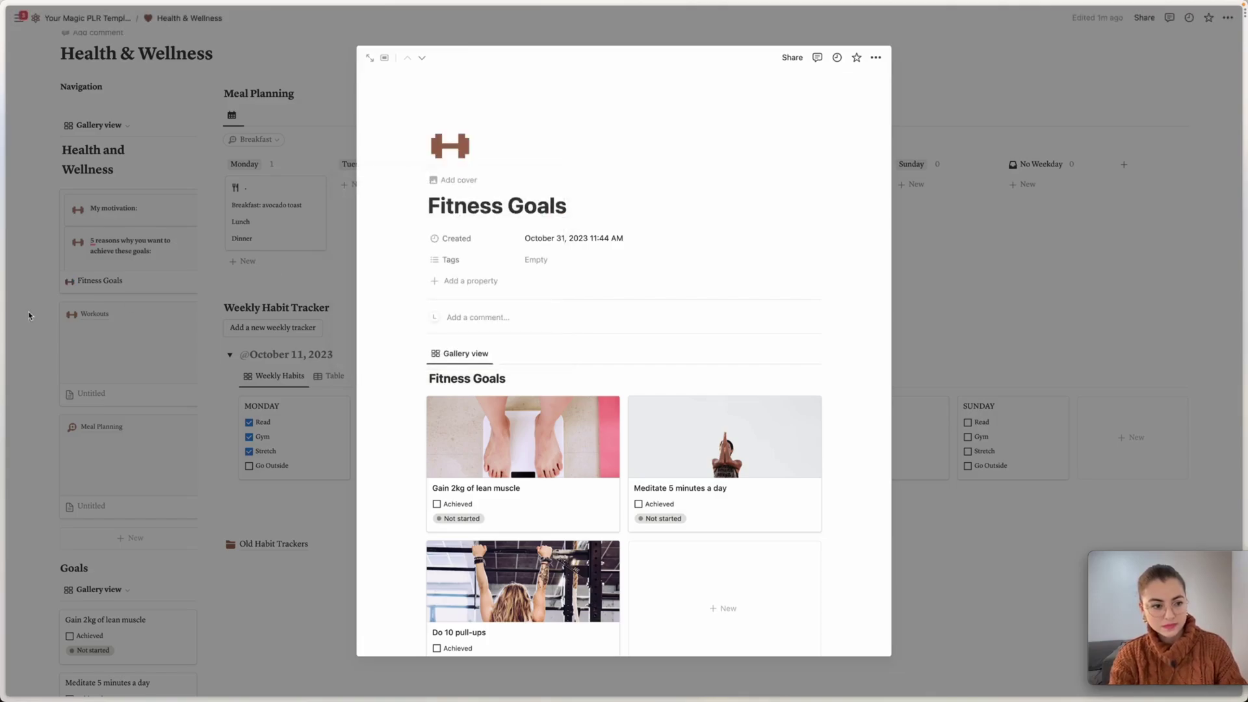
Close Fitness Goals and open the second gallery card's Workouts page.
click(61, 333)
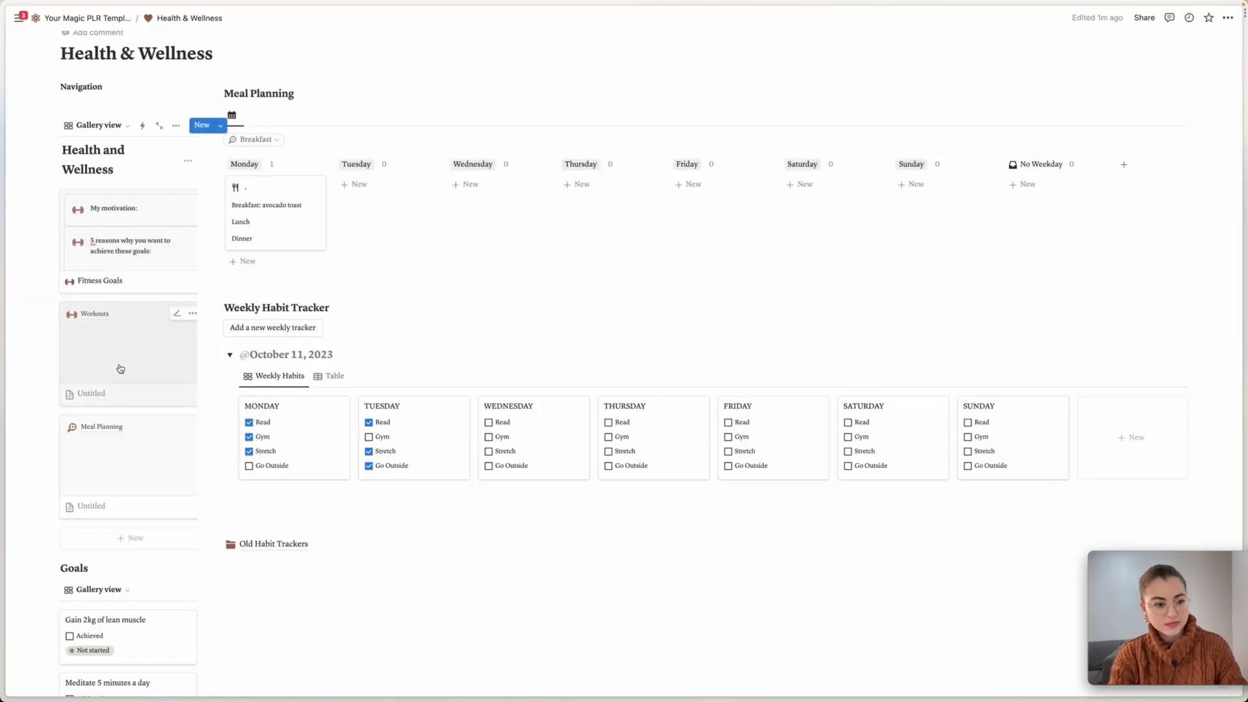
click(193, 350)
click(421, 268)
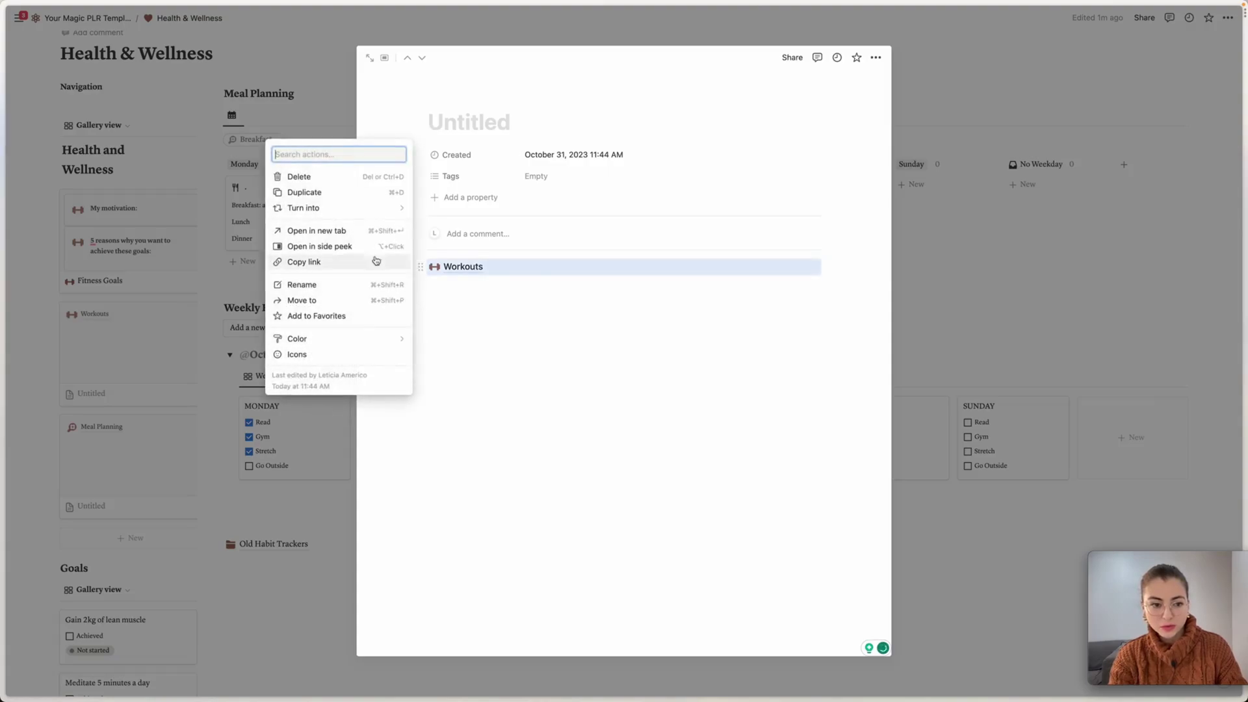
Turn the Workouts link into an inline gallery and remove only its leftover label.
mouse_move(337, 207)
click(476, 58)
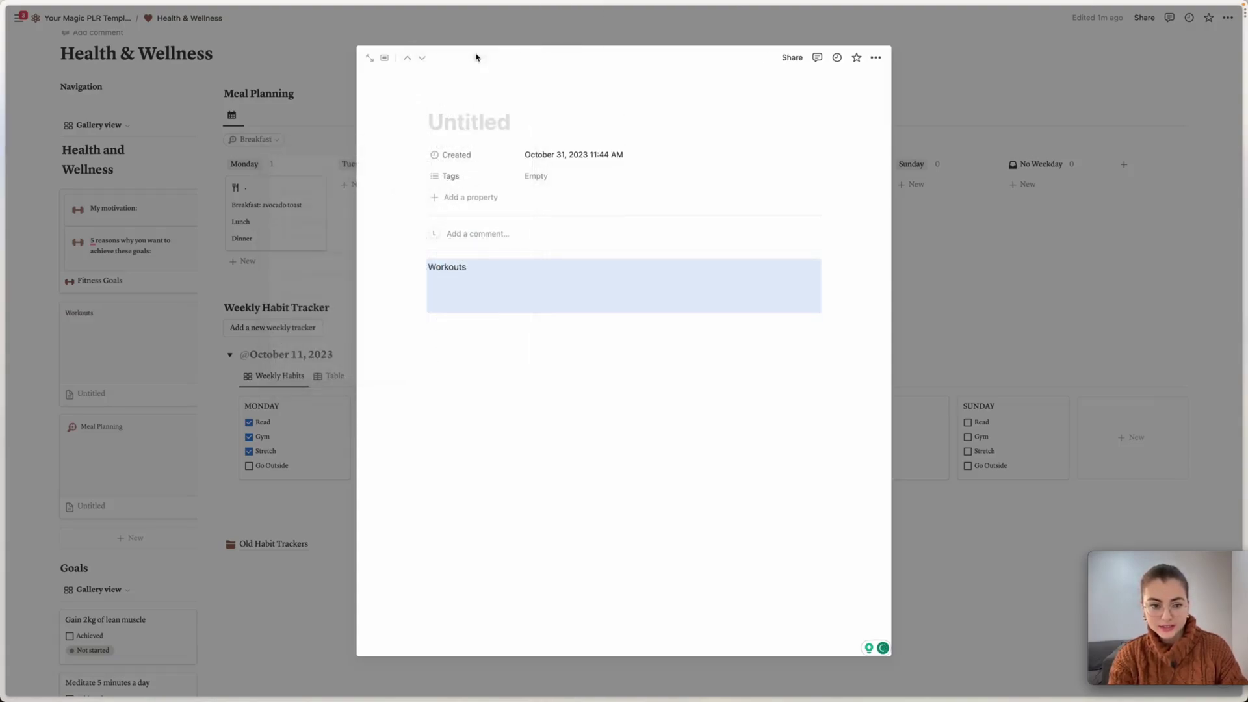
drag(467, 268, 426, 268)
key(BackSpace)
key(super+z)
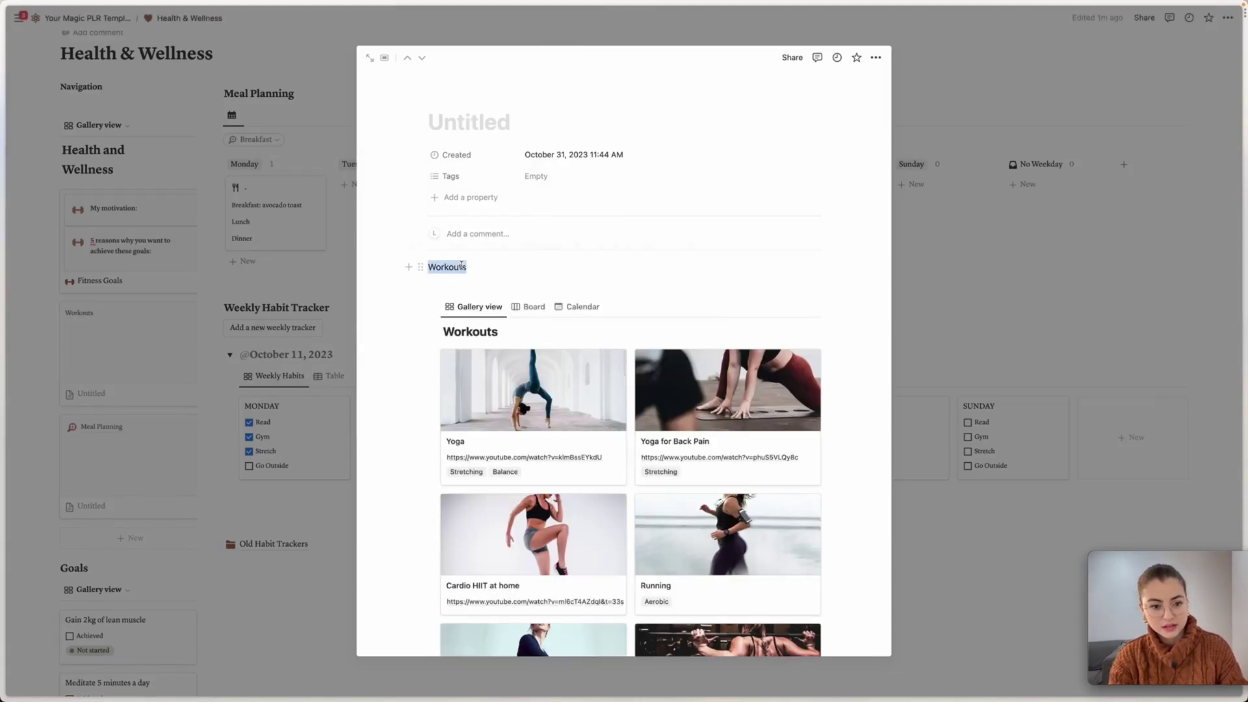
key(BackSpace)
key(BackSpace)
Title the page Workout Library, then close and reopen it to check the result.
scroll(442, 289, down, 5)
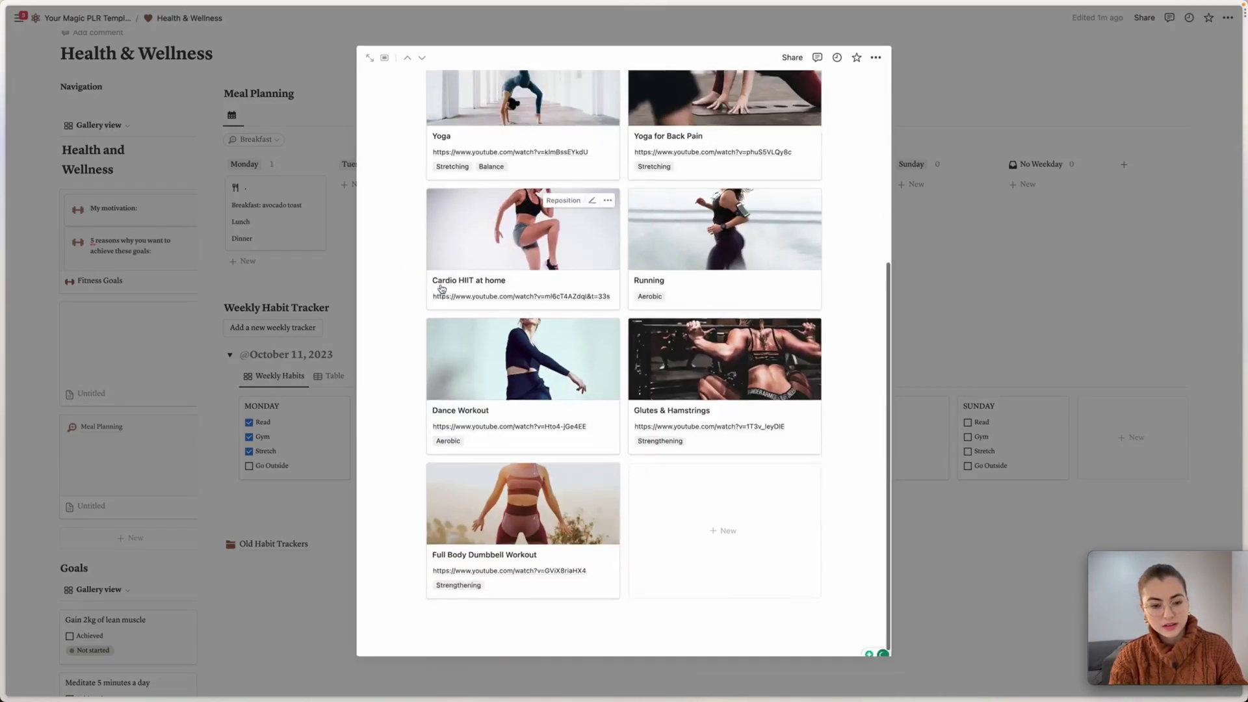
scroll(446, 139, up, 5)
text(Workout Library)
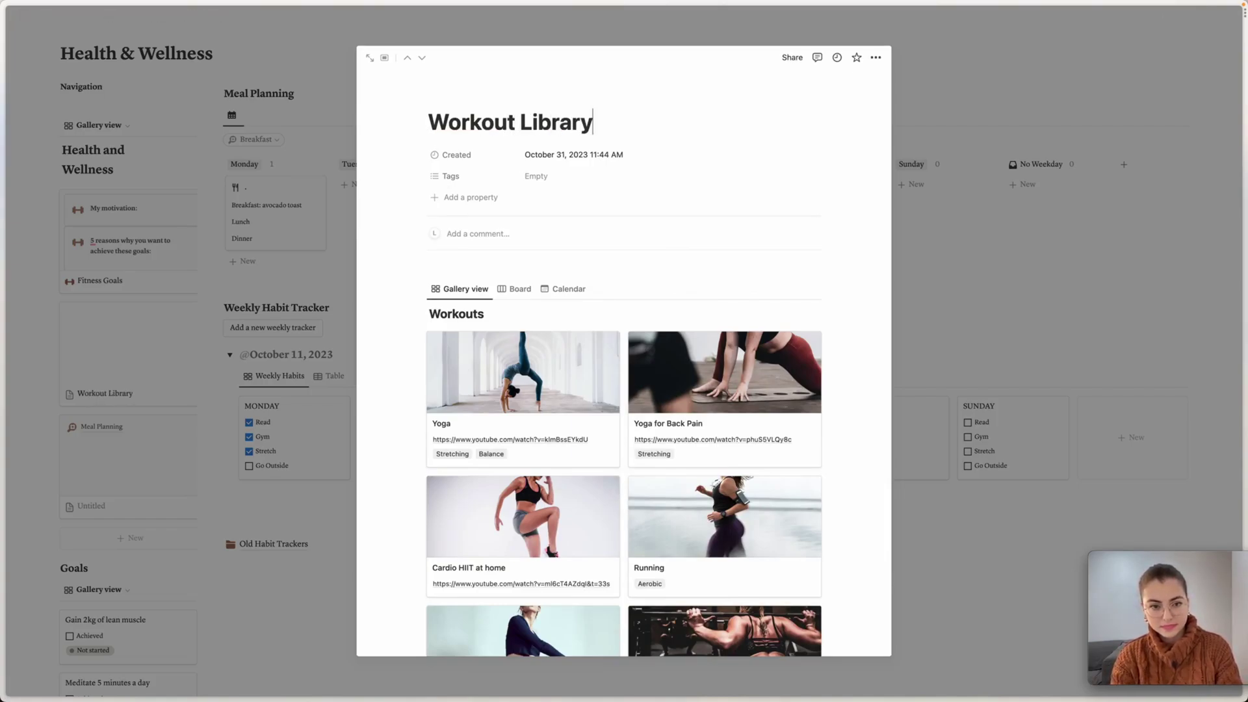
click(263, 271)
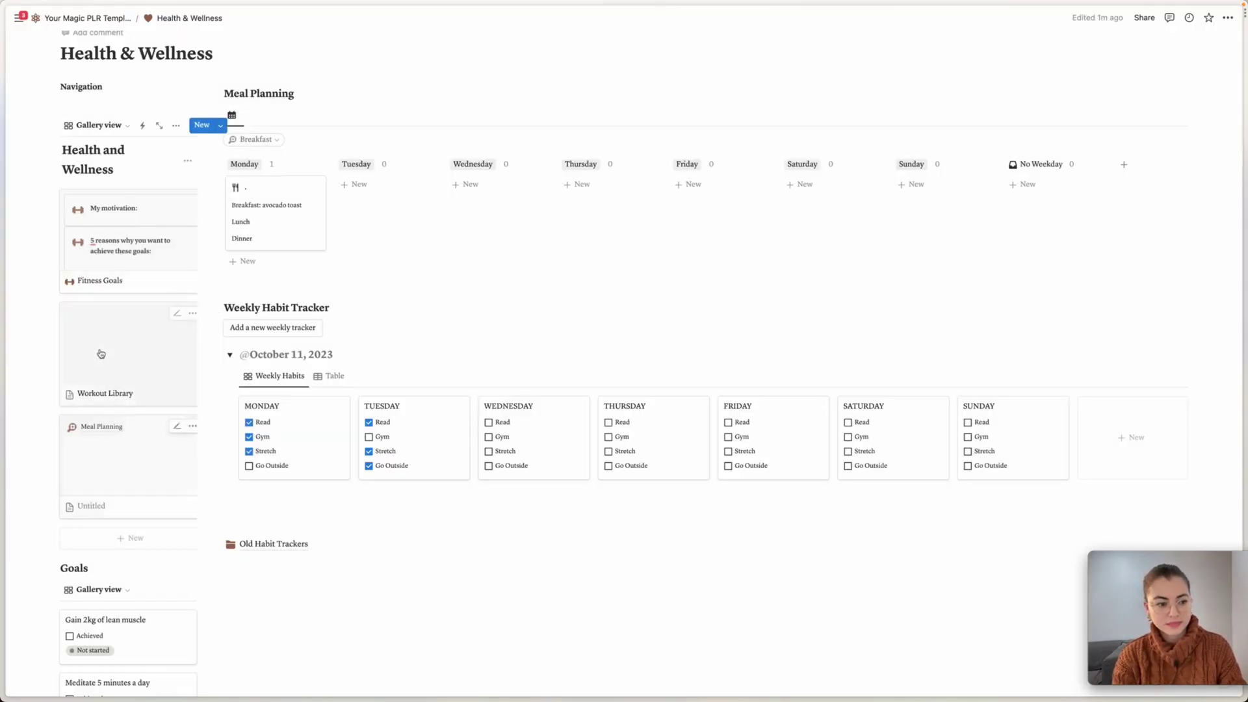
click(101, 350)
scroll(558, 362, down, 5)
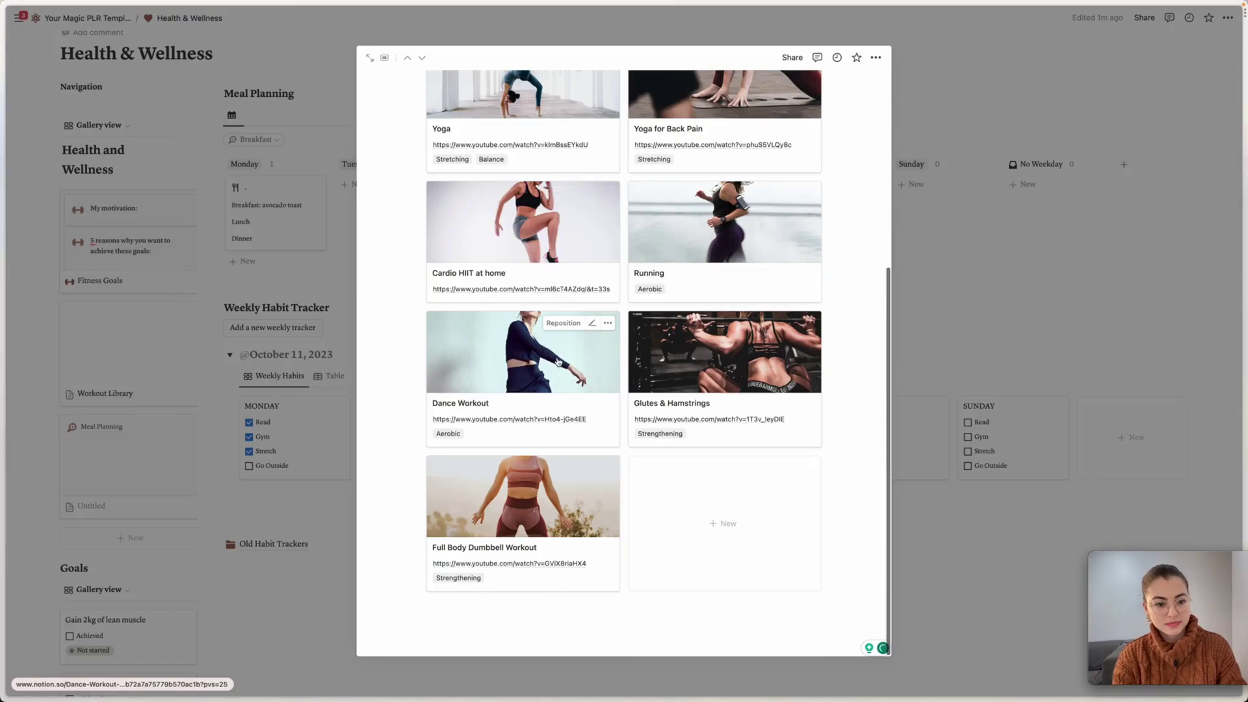
scroll(558, 362, up, 5)
scroll(466, 271, down, 1)
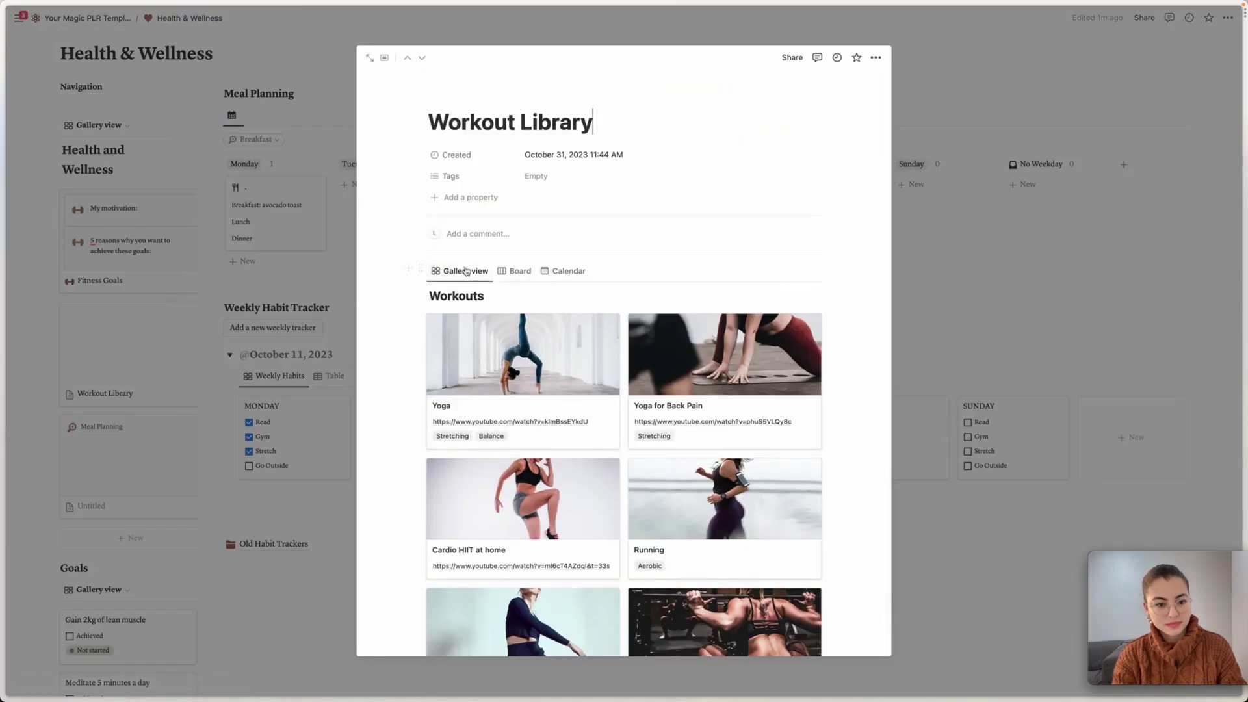
Open the third gallery card and turn its Meal Planning link into inline content.
click(83, 392)
click(117, 466)
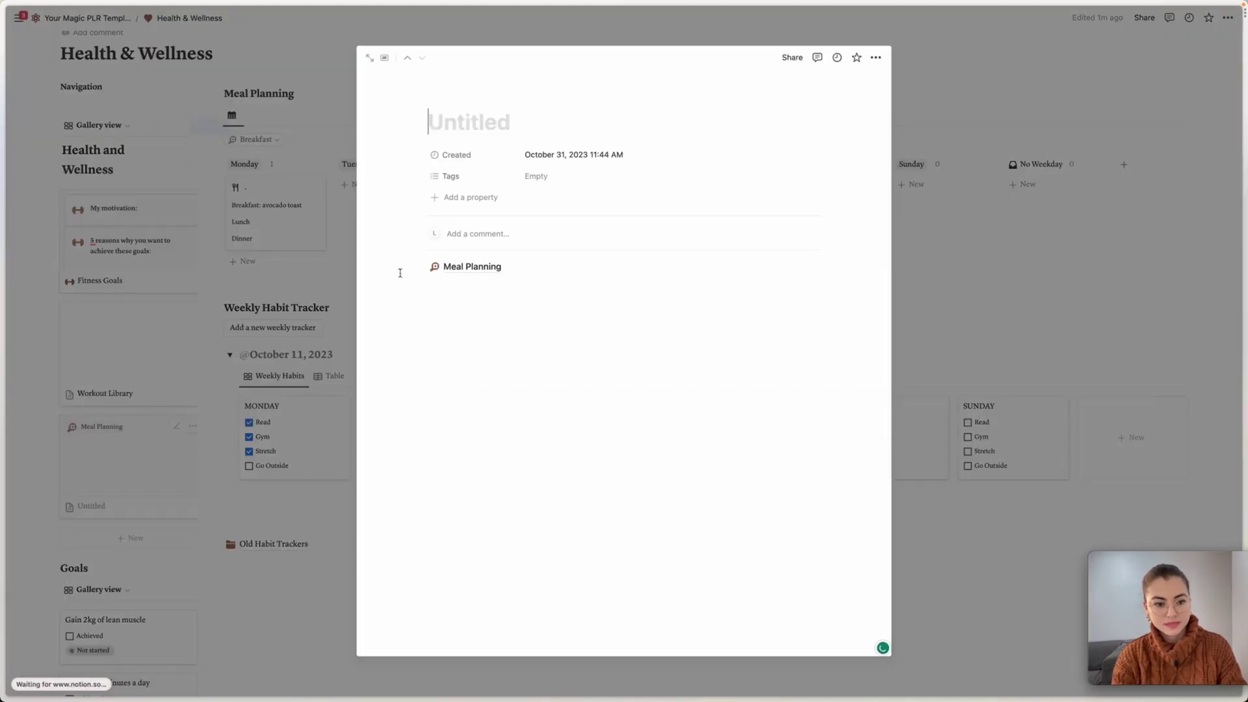
click(421, 267)
mouse_move(370, 209)
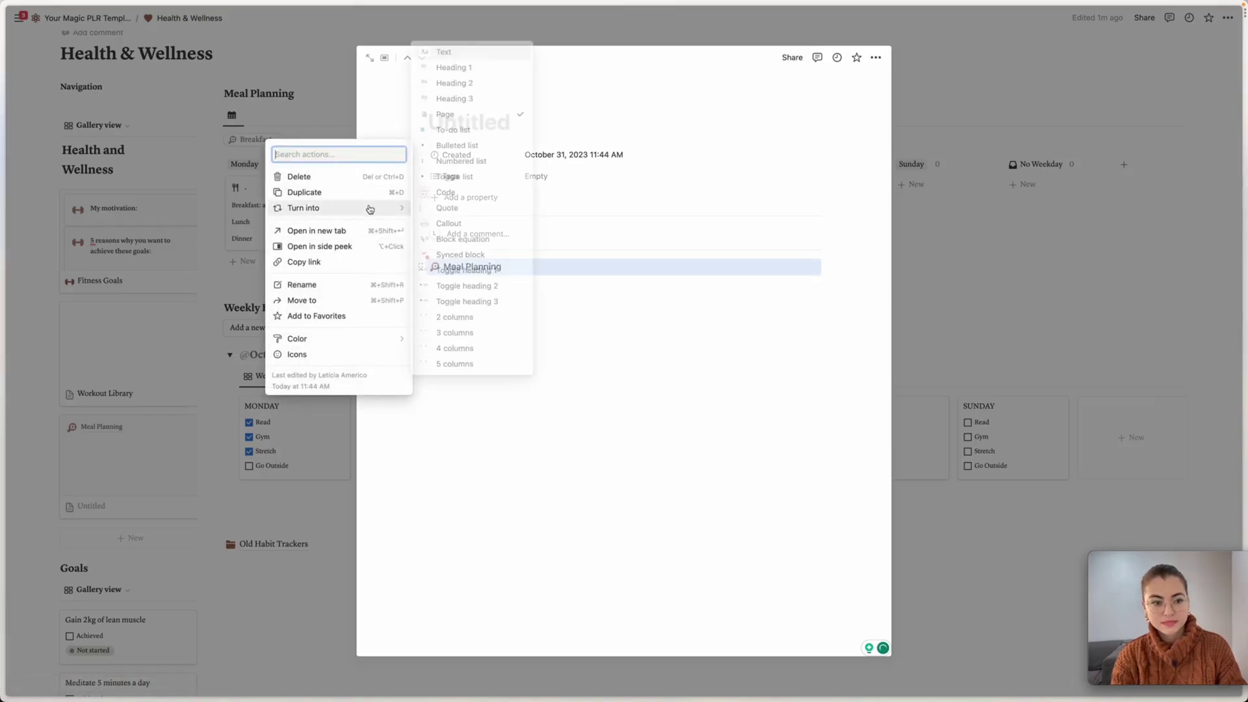
click(460, 52)
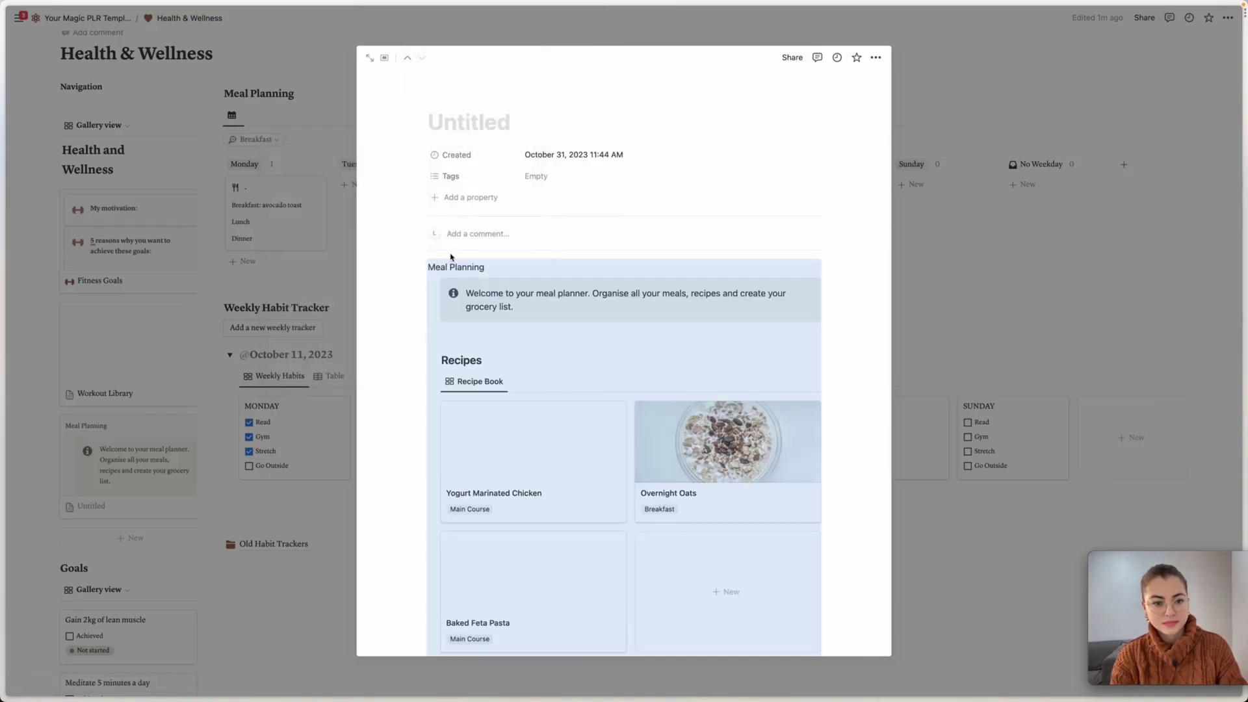
Delete the leftover 'Meal Planning' text and title the page 'Meal Planner'.
double_click(458, 267)
key(BackSpace)
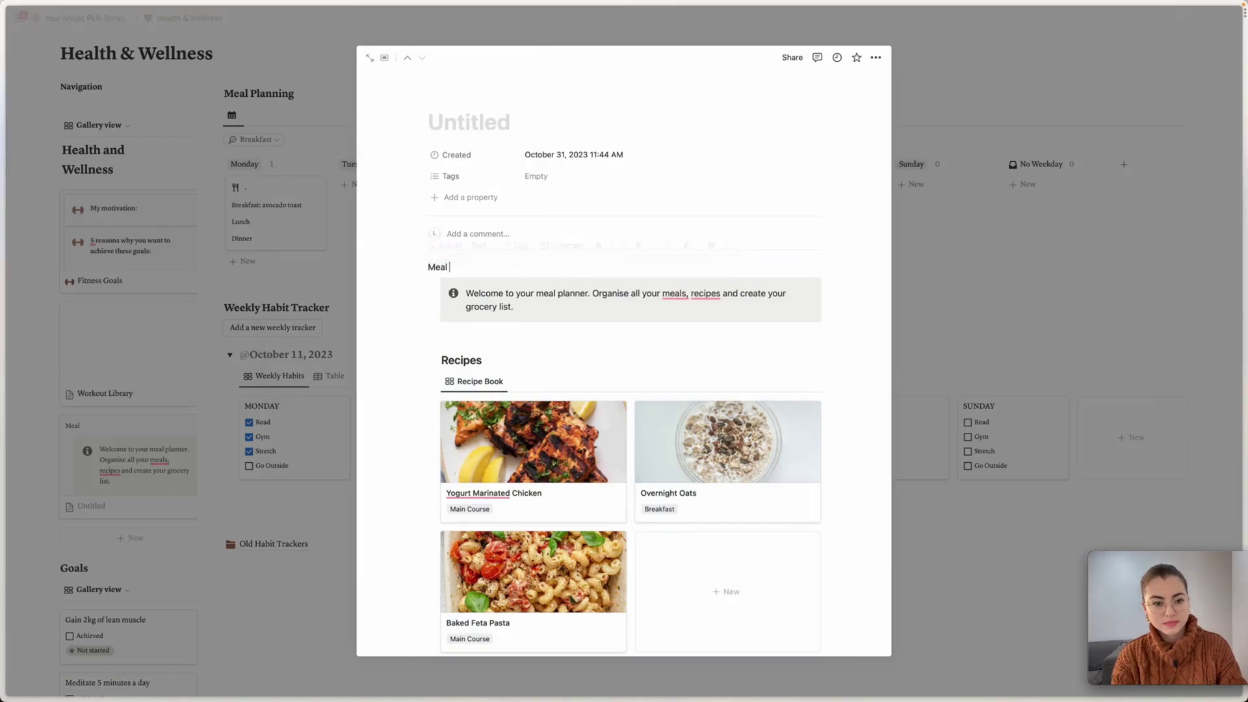
key(BackSpace)
key(BackSpace)
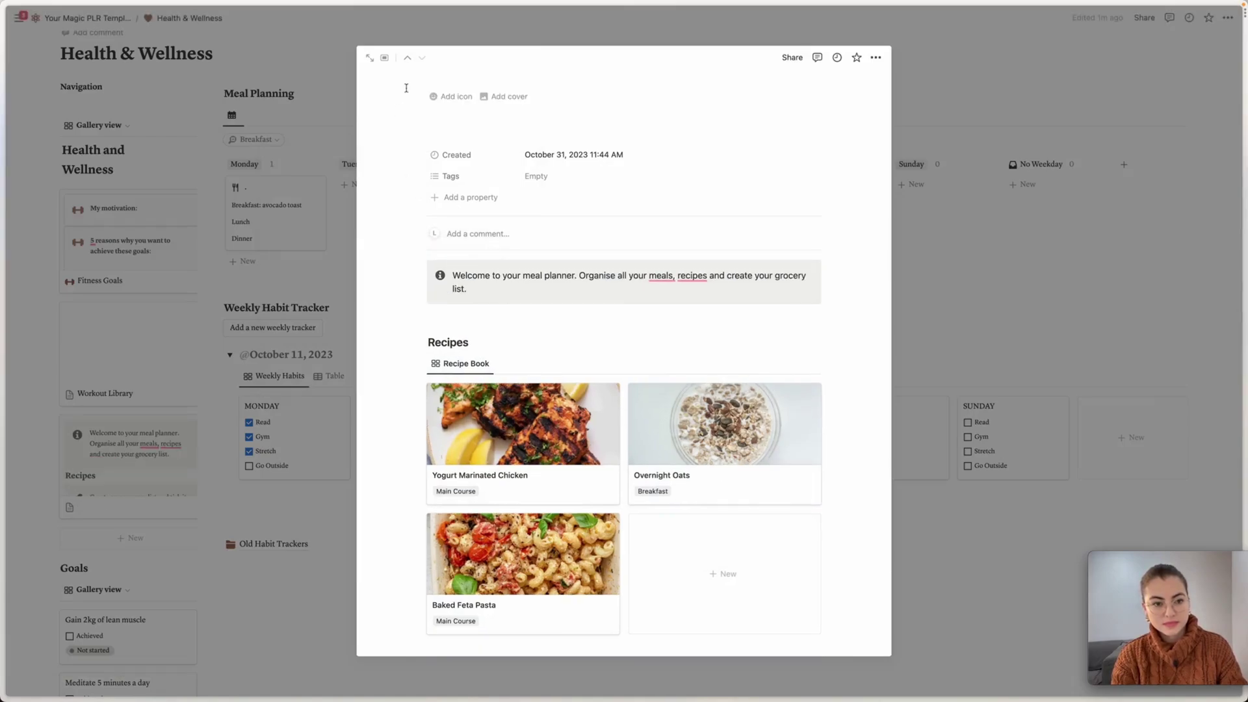
text(Meal Pl)
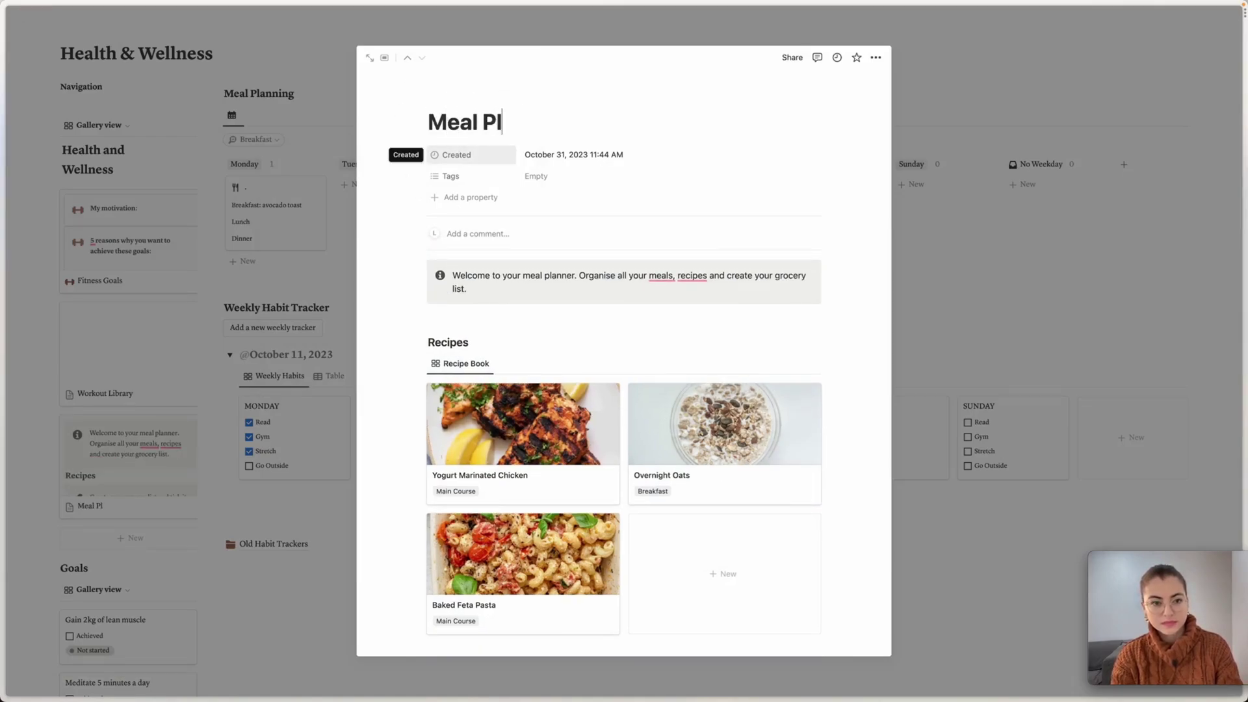
text(anner)
click(91, 216)
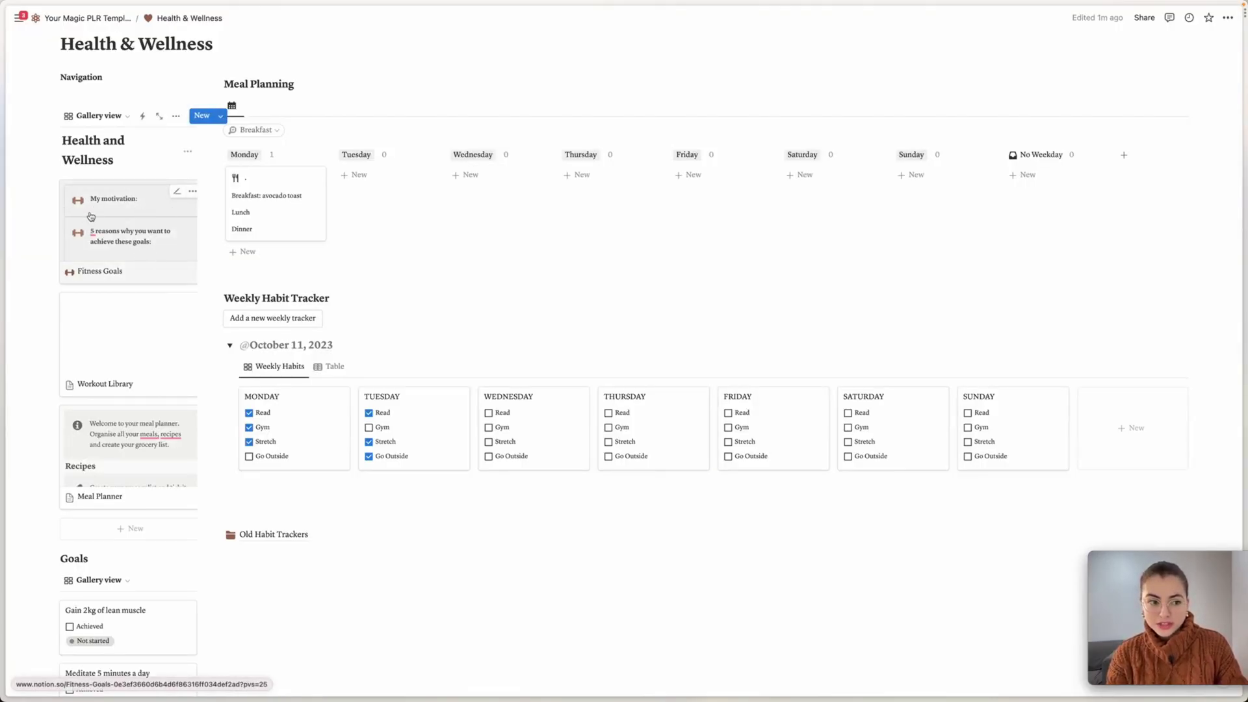
Add a Files & media property named Cover to the Fitness Goals page.
click(148, 219)
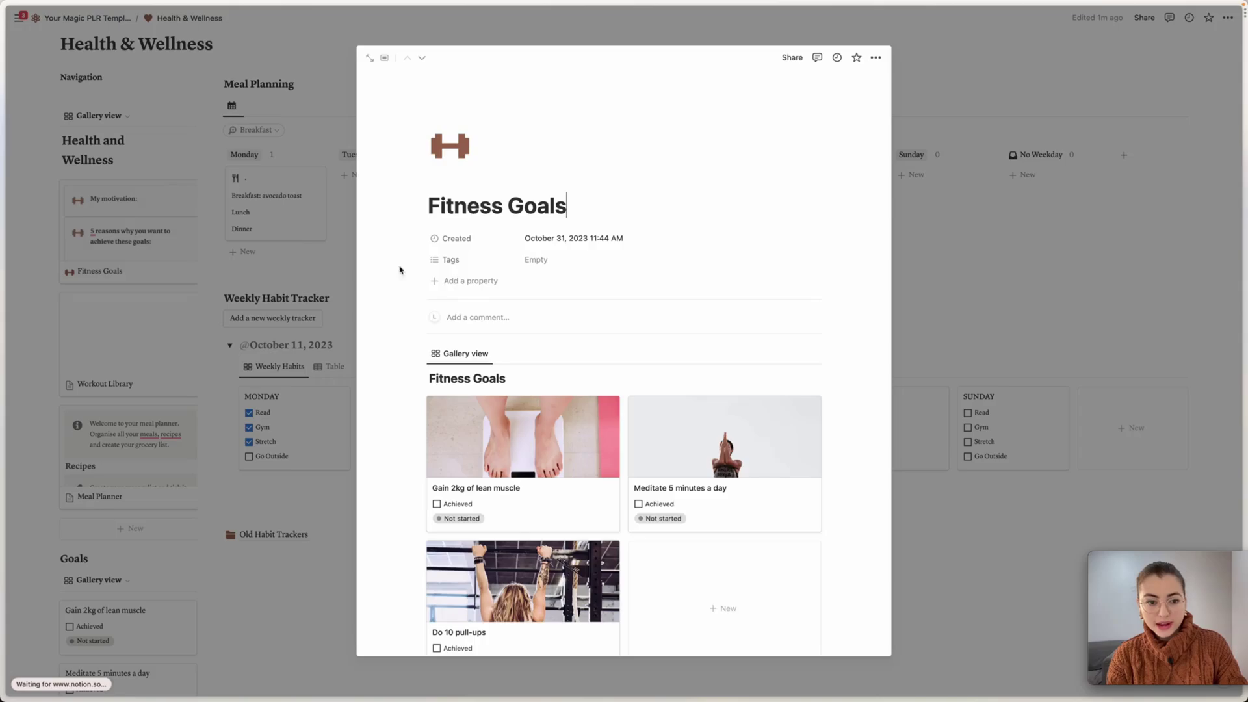
click(488, 281)
scroll(518, 501, down, 3)
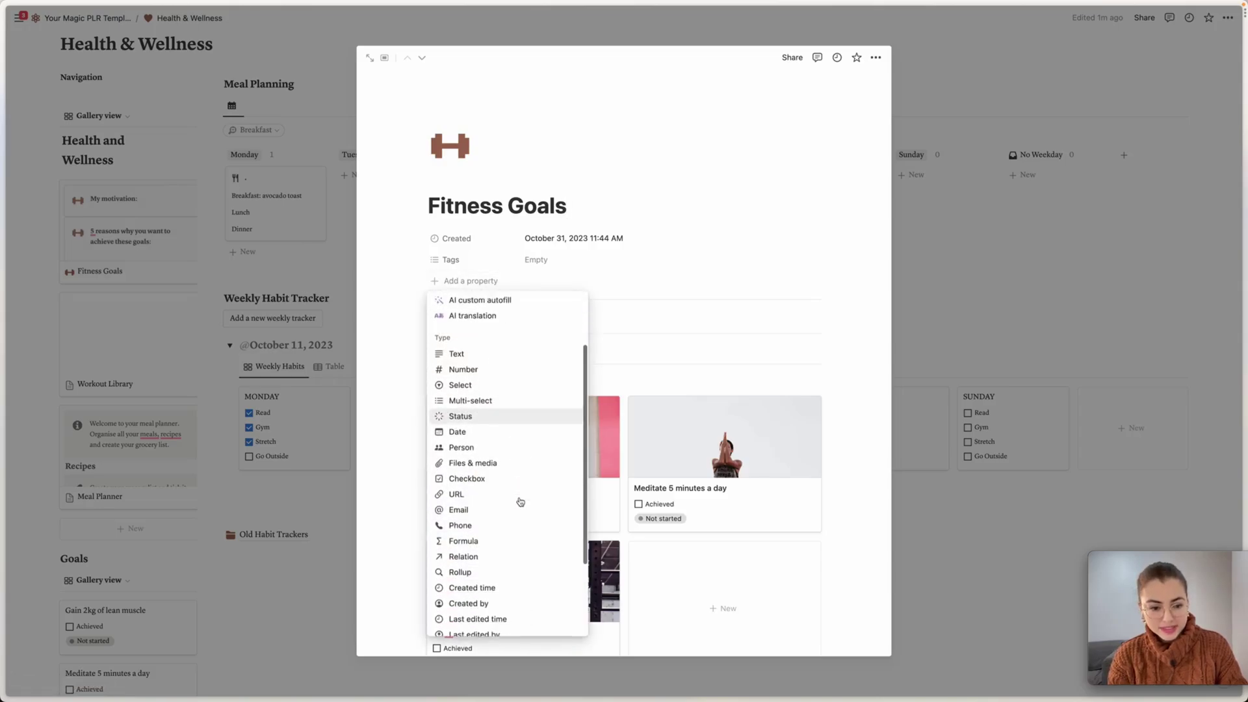
click(473, 456)
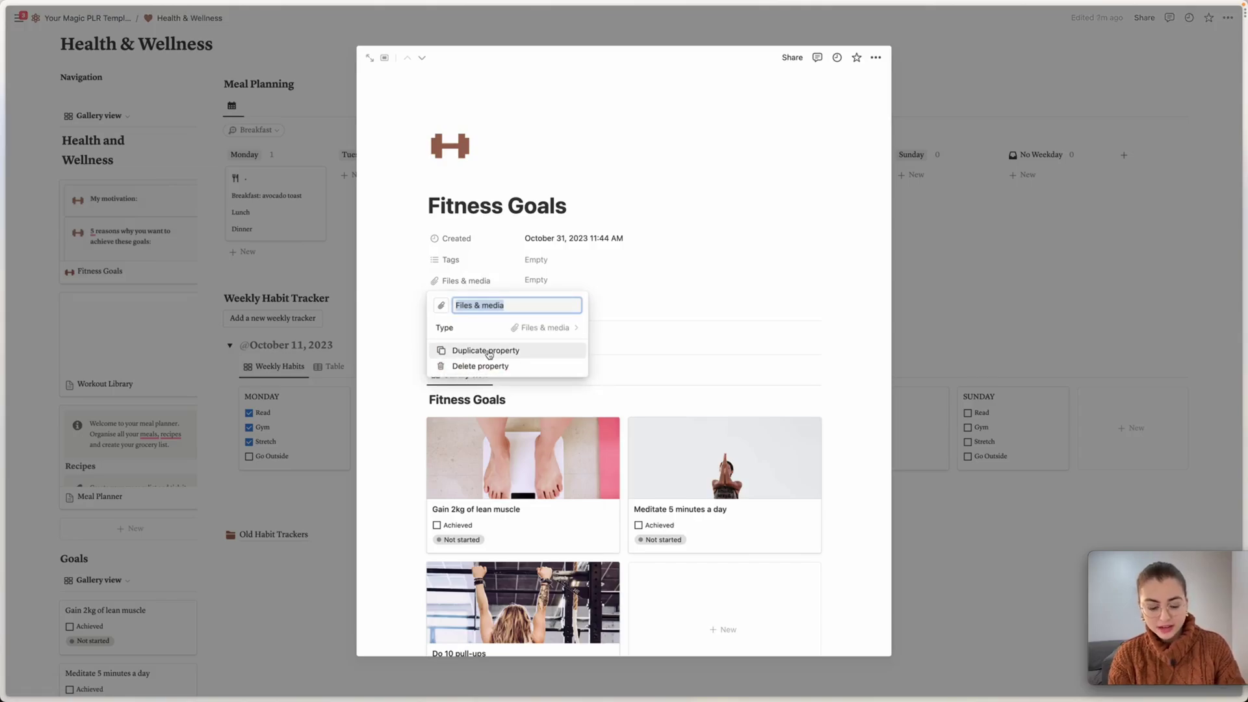
text(Cover)
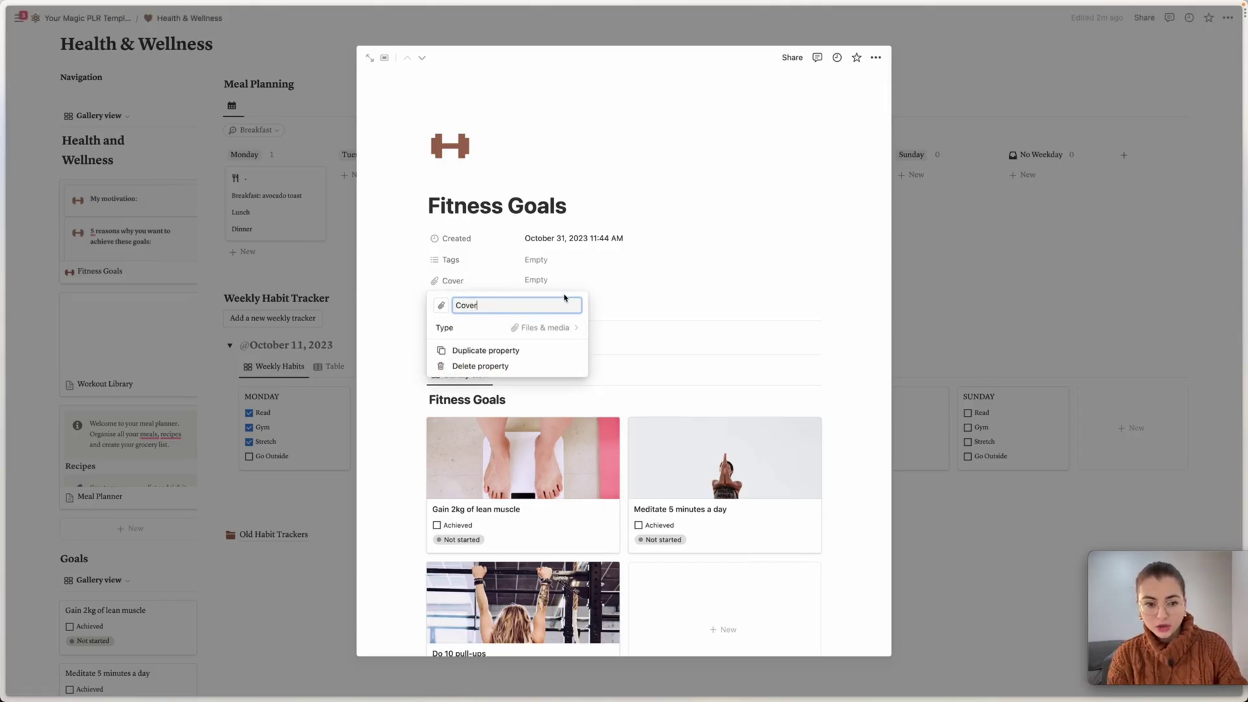
click(566, 286)
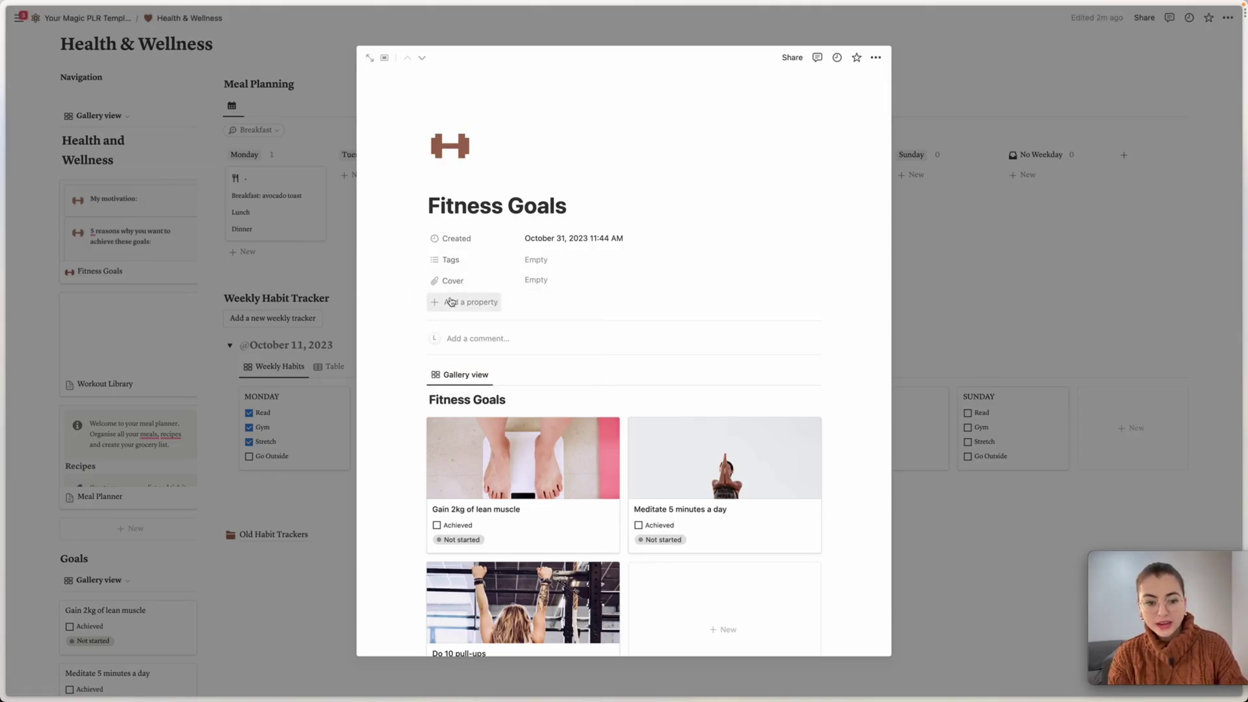
scroll(565, 299, down, 5)
Enlarge the target icon, add a new page 15, and search for 'meal'.
click(44, 268)
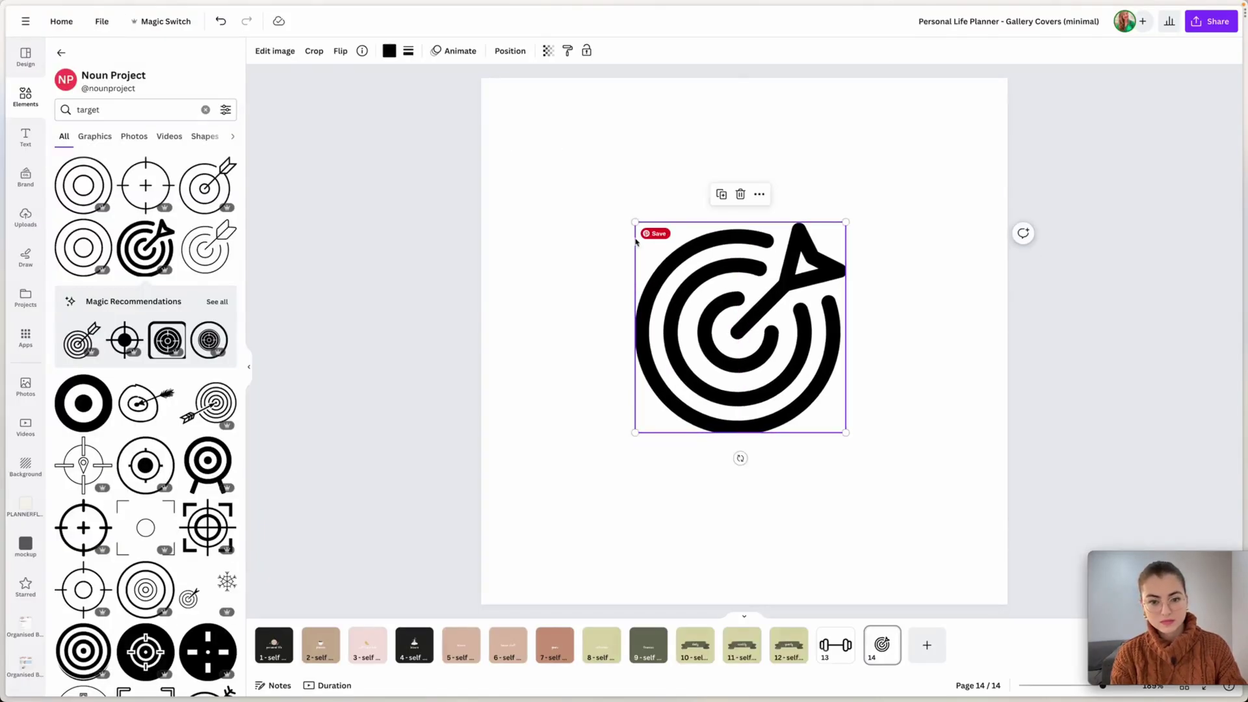
drag(846, 432, 781, 393)
key(Escape)
key(ctrl+Return)
double_click(88, 110)
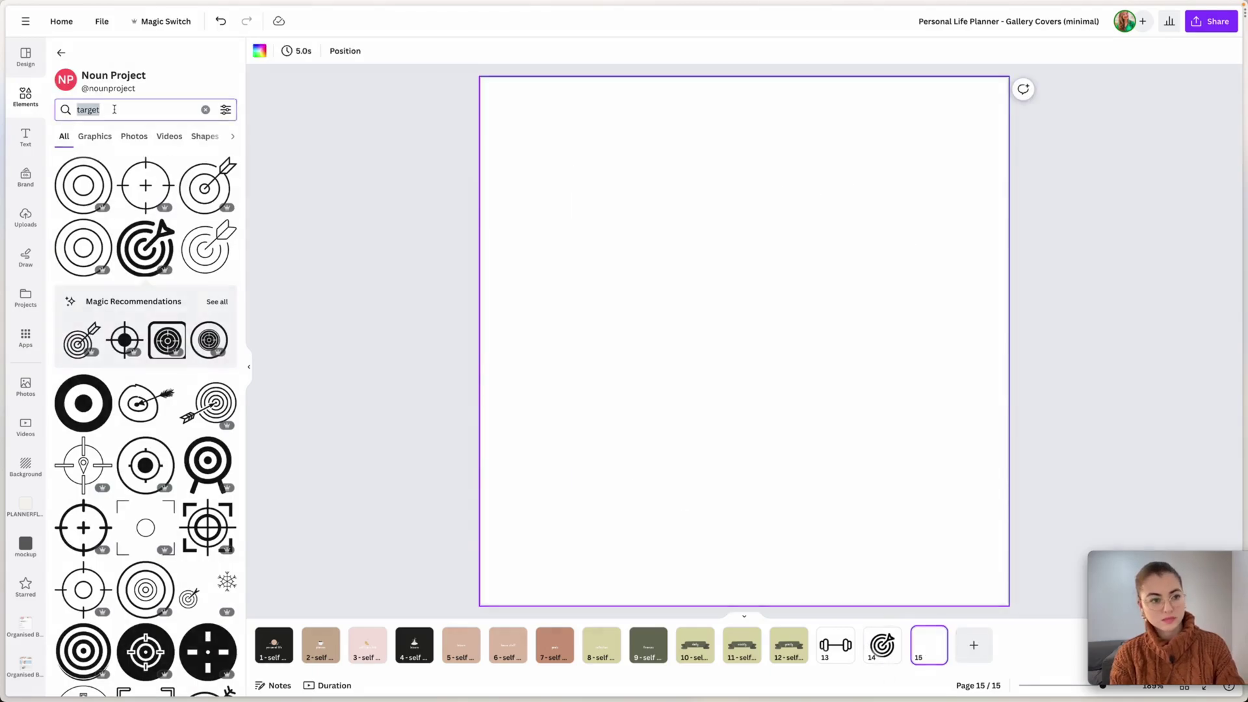
text(meal)
key(Return)
Insert the turkey meal icon on page 15, enlarged to fill the page.
scroll(177, 299, down, 3)
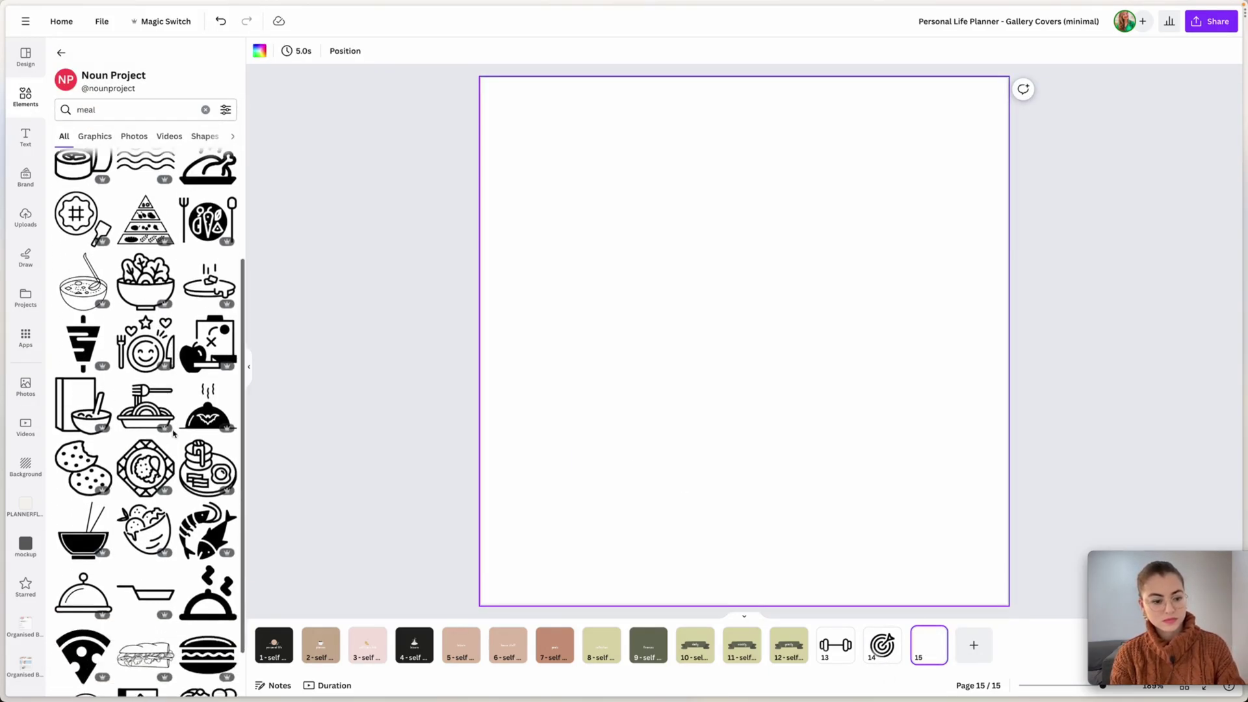
scroll(185, 312, up, 3)
click(189, 323)
drag(849, 440, 923, 507)
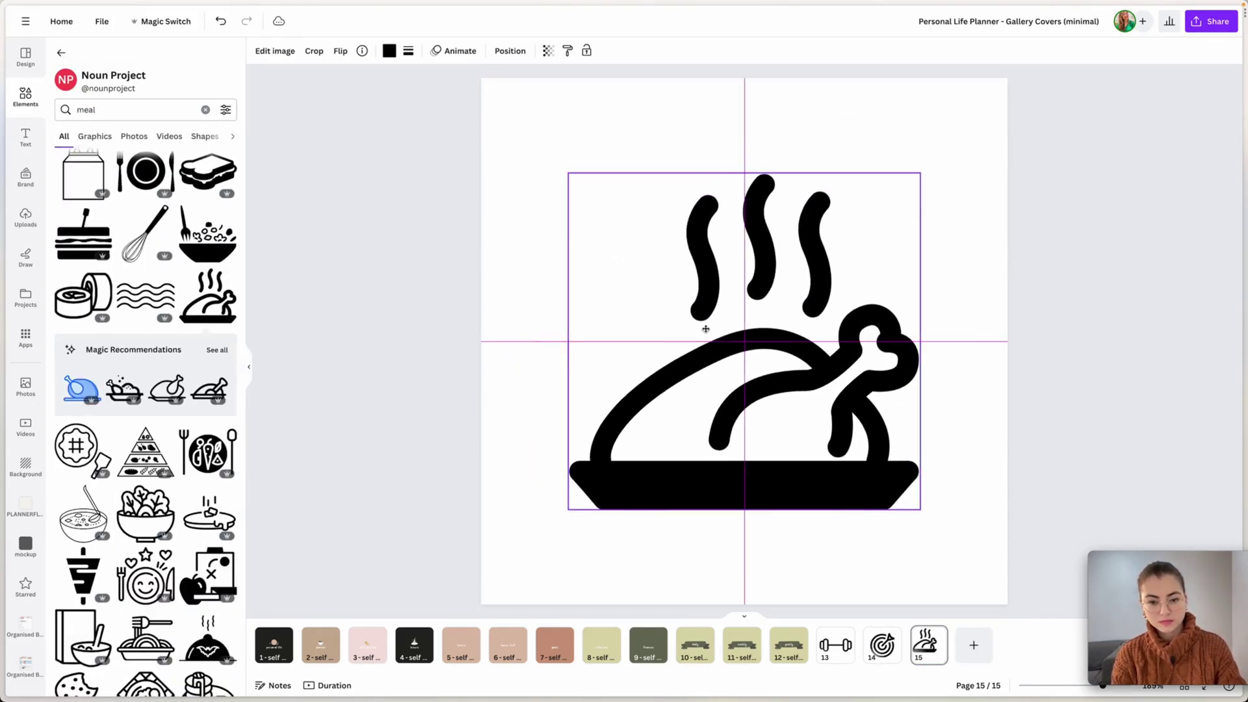
click(543, 452)
Recolour the turkey icon tan across all pages and the watch icon brown.
click(747, 390)
click(389, 51)
click(160, 301)
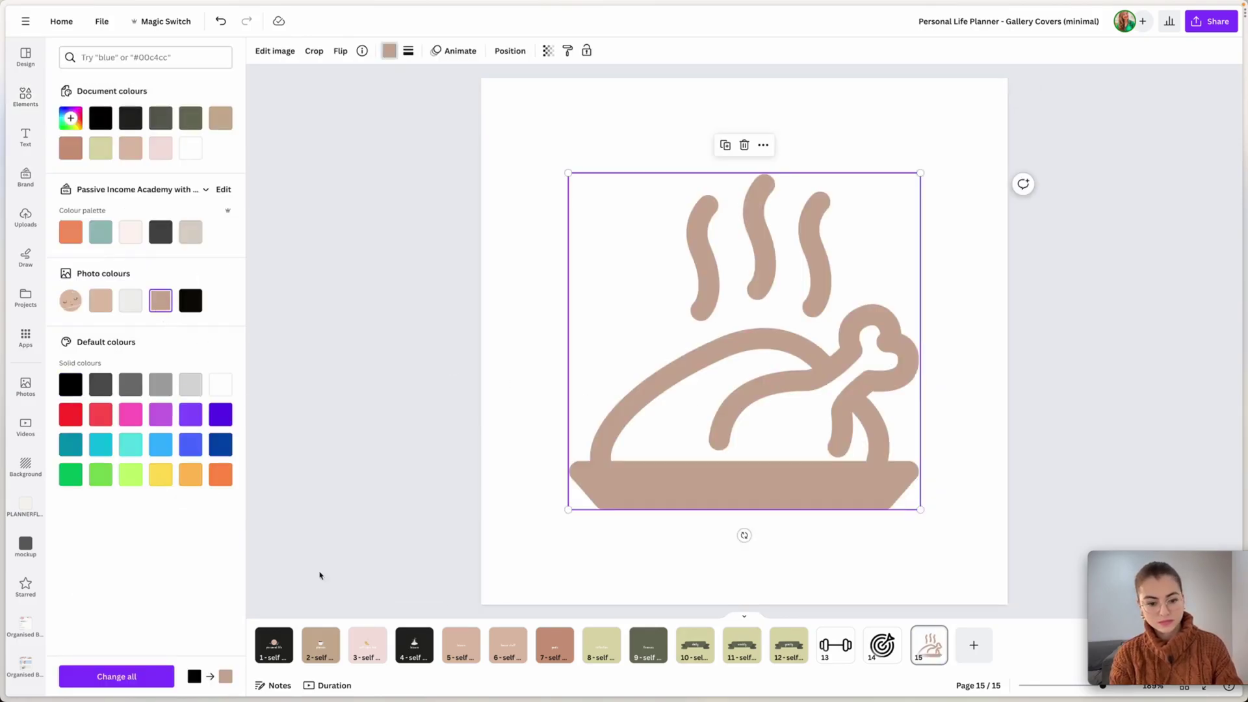
click(117, 676)
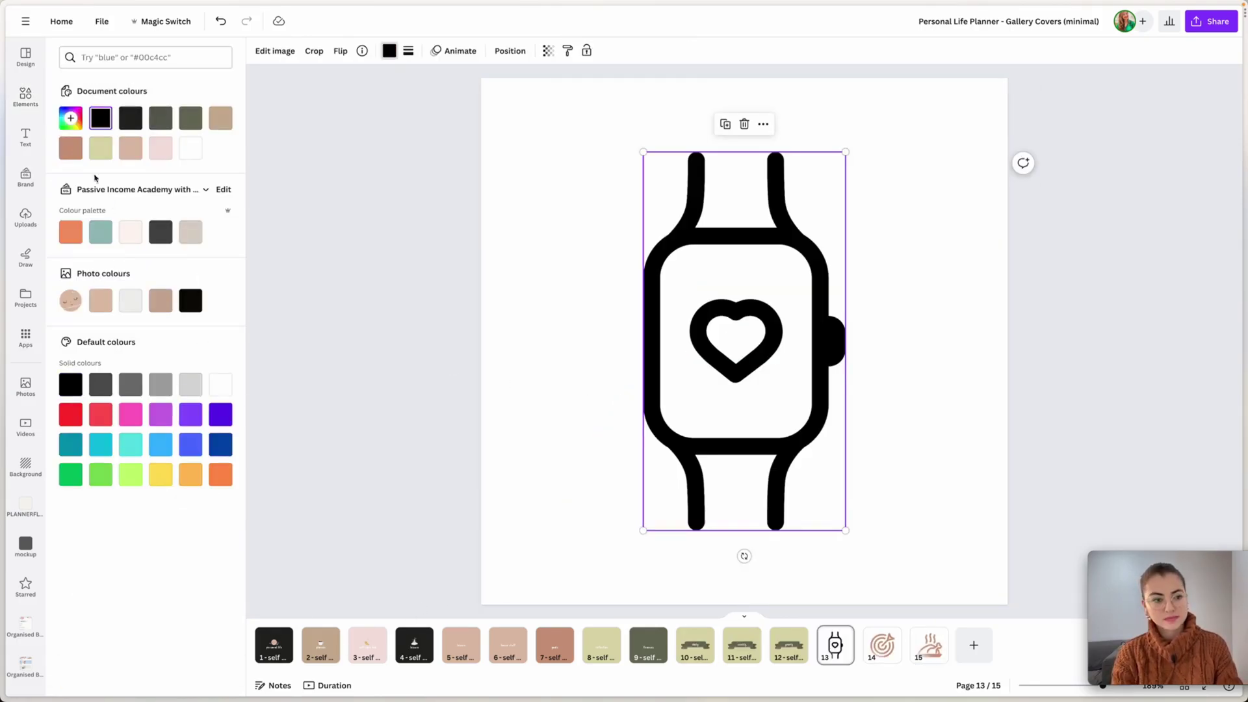
click(77, 152)
key(Escape)
key(Escape)
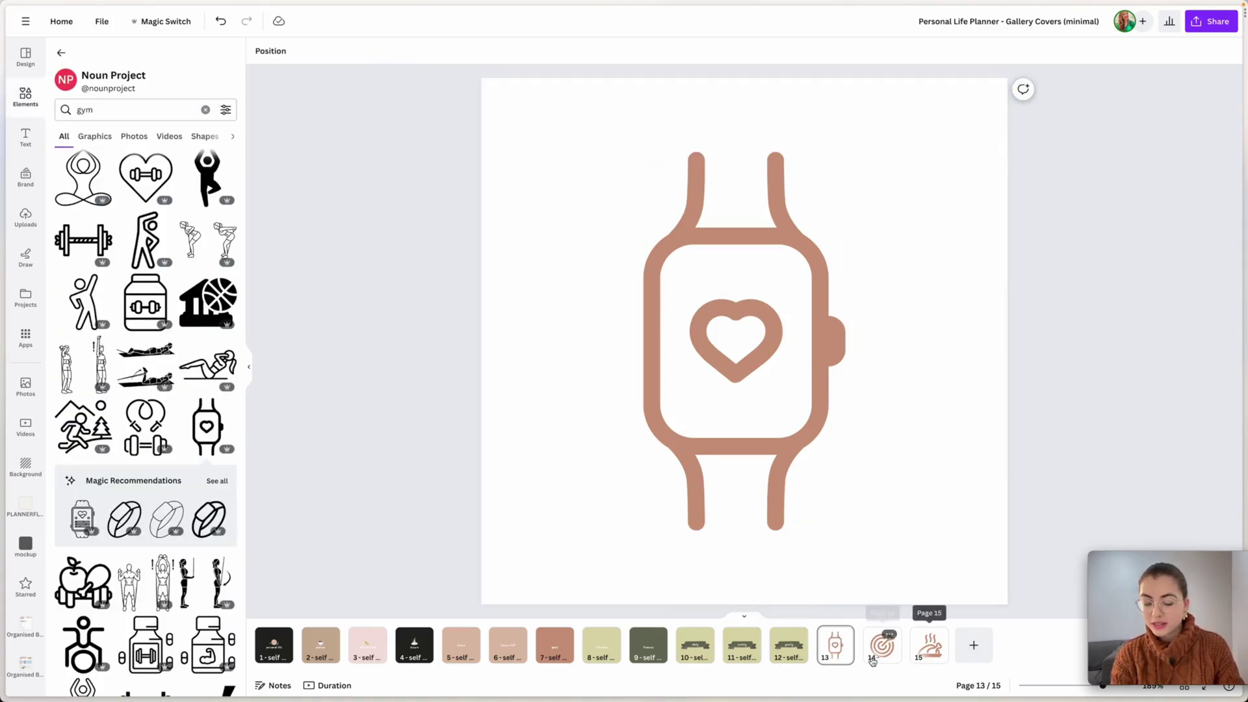
Download pages 13-15 of Gallery Covers as transparent-background PNG files.
click(1201, 26)
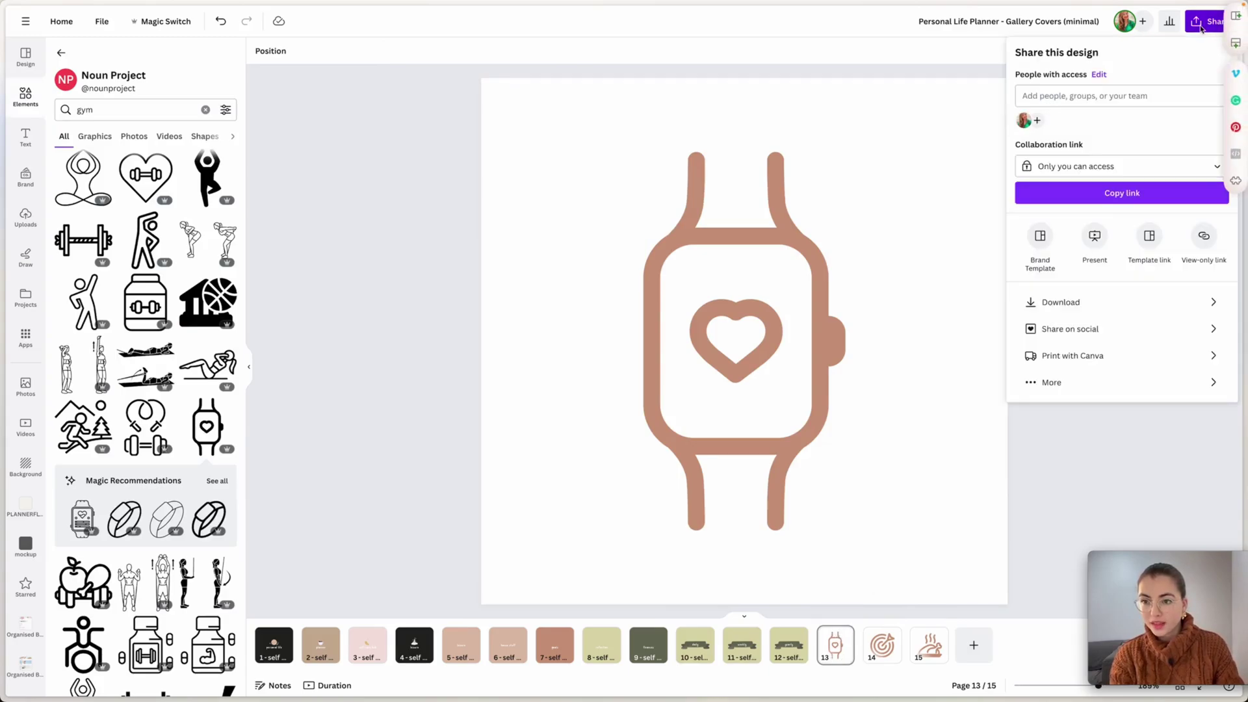
click(1048, 303)
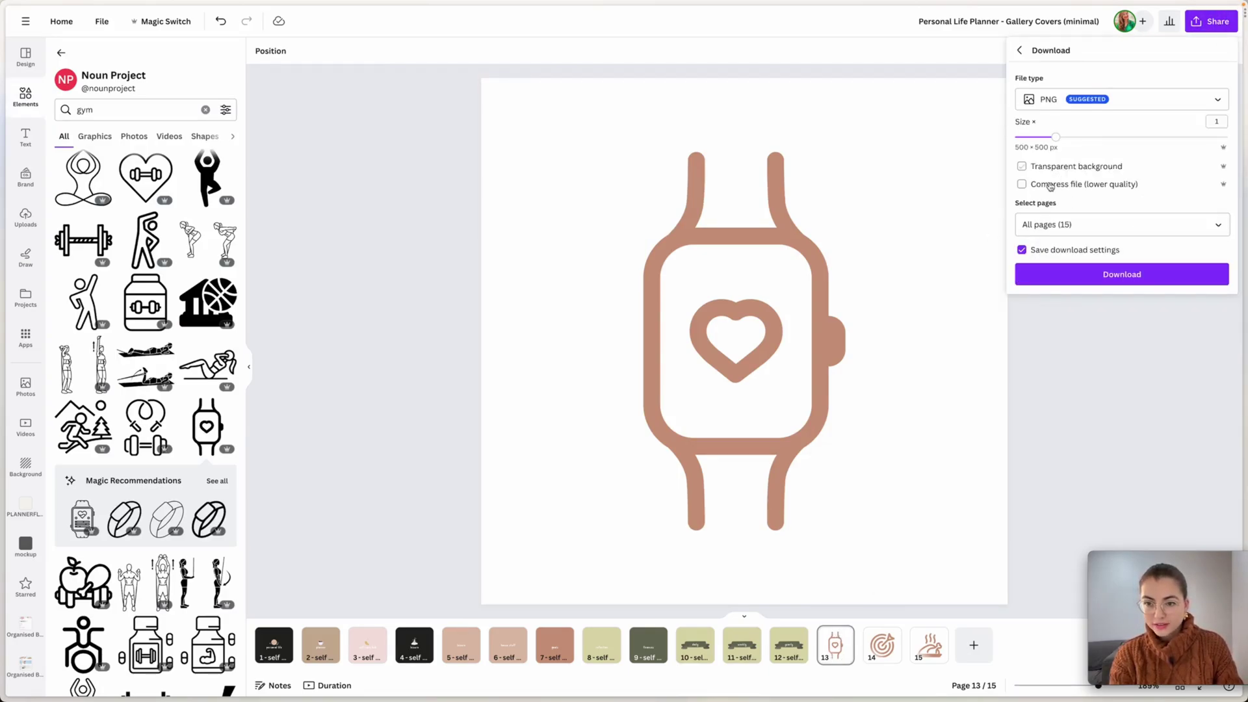
click(1062, 226)
click(1058, 225)
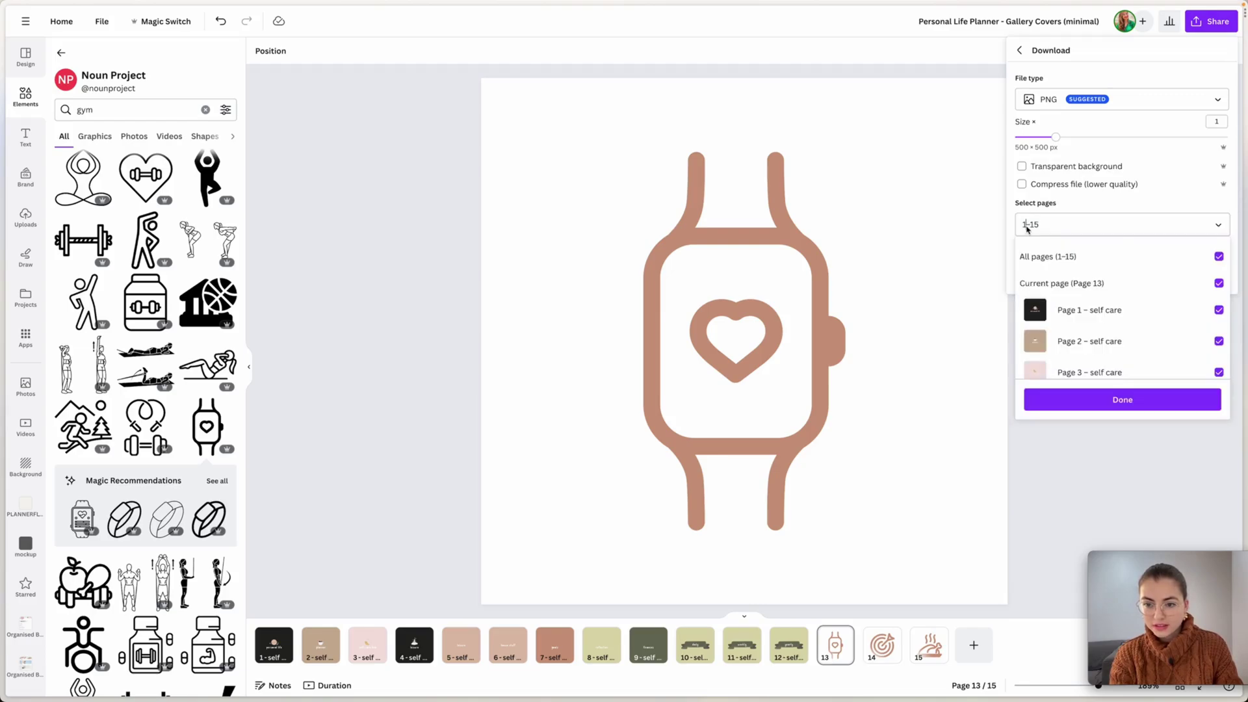
click(1056, 224)
click(1057, 224)
click(1026, 224)
click(1026, 224)
key(BackSpace)
key(BackSpace)
key(BackSpace)
key(BackSpace)
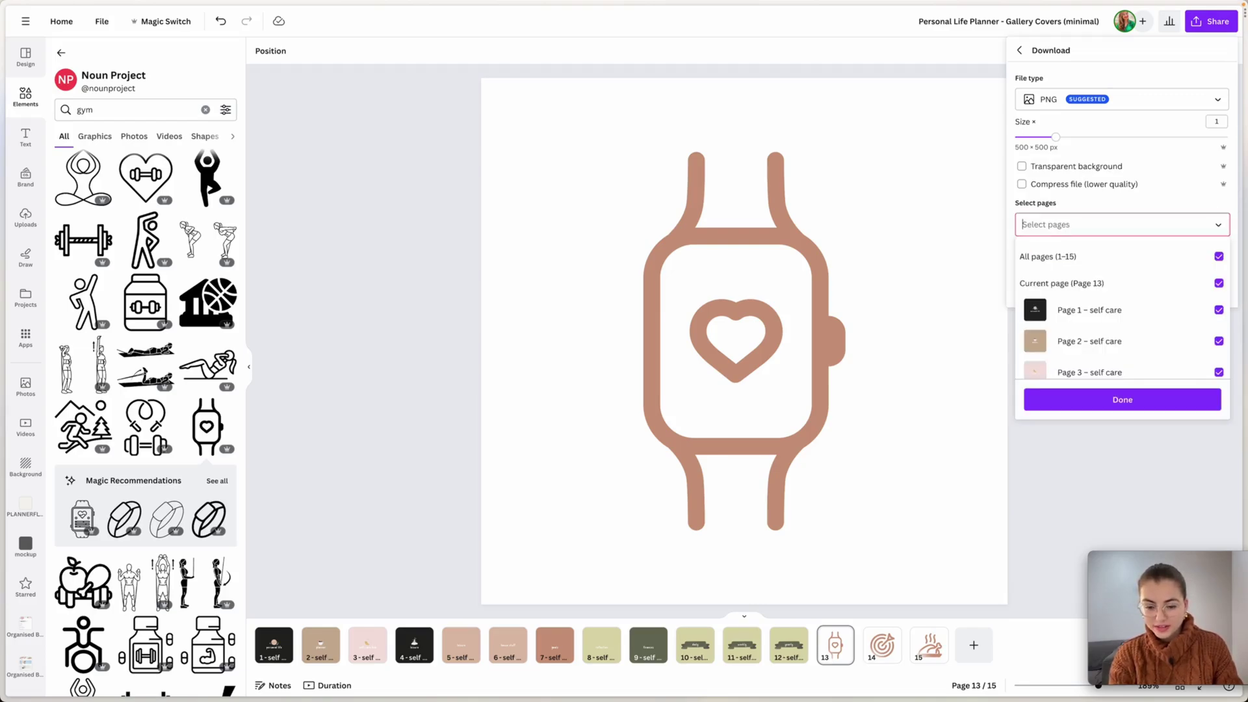
text(13-1)
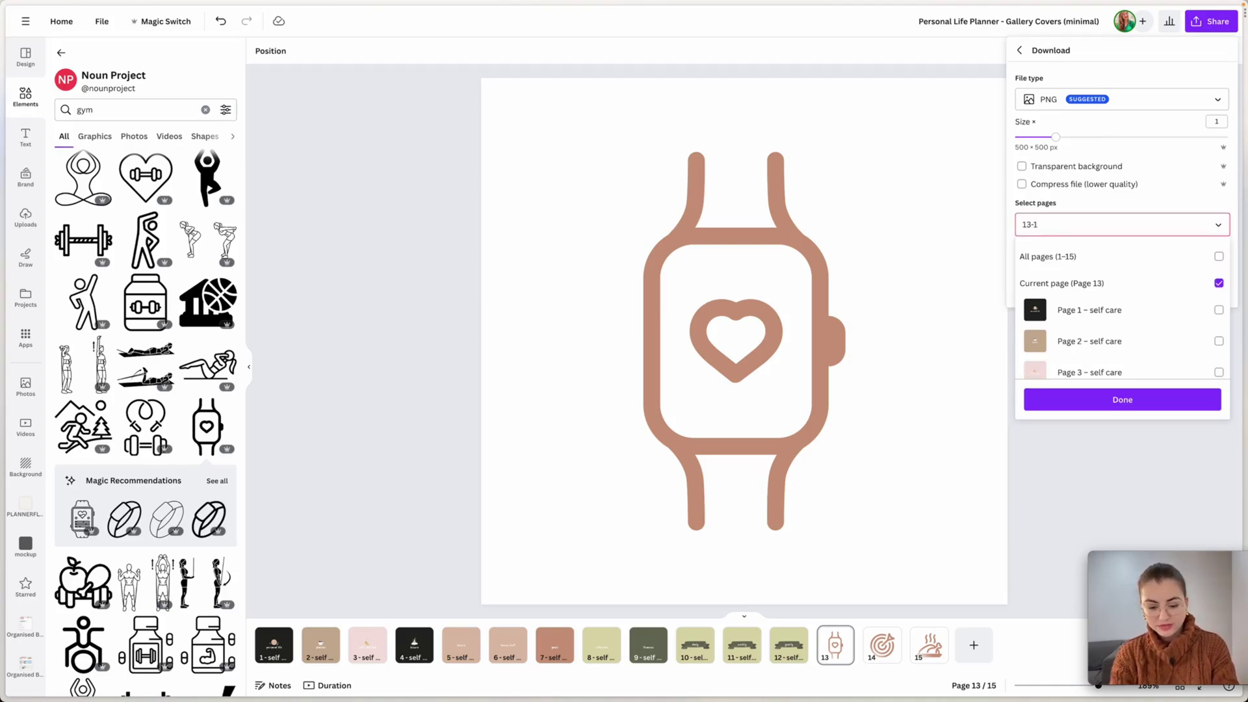
text(5)
click(1025, 175)
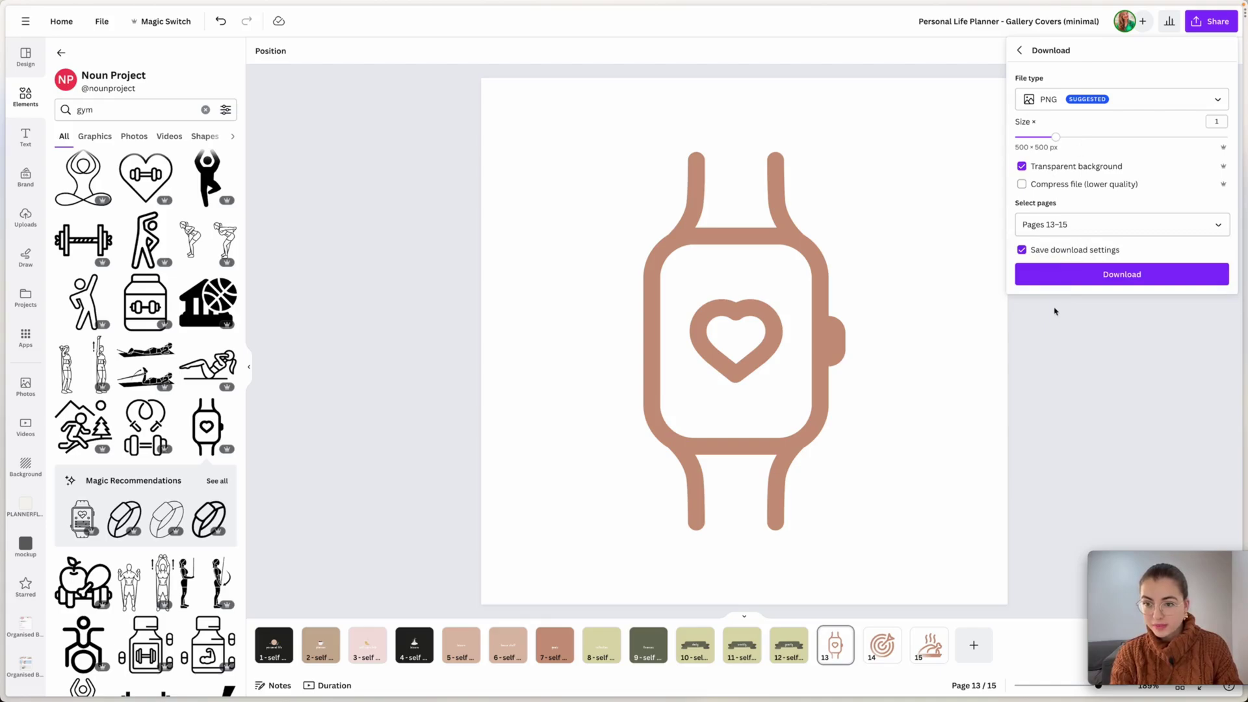
click(1069, 278)
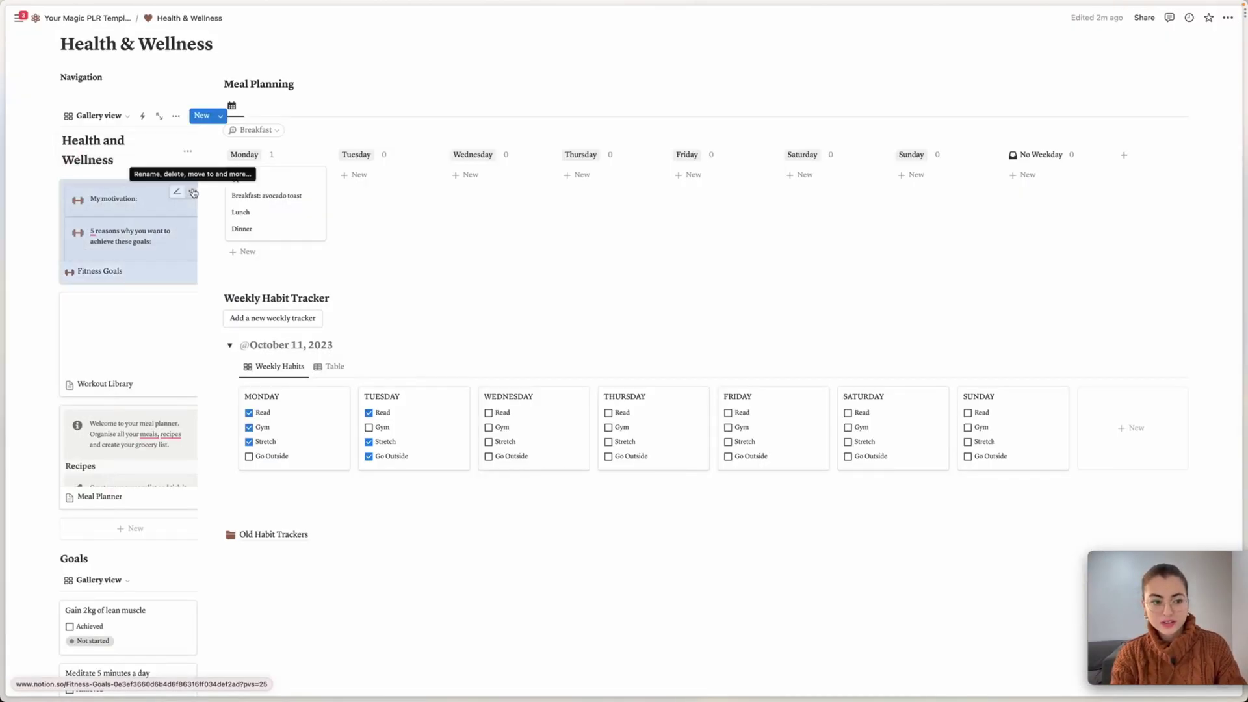
Upload 14.png as the Cover image of the Fitness Goals card.
click(192, 191)
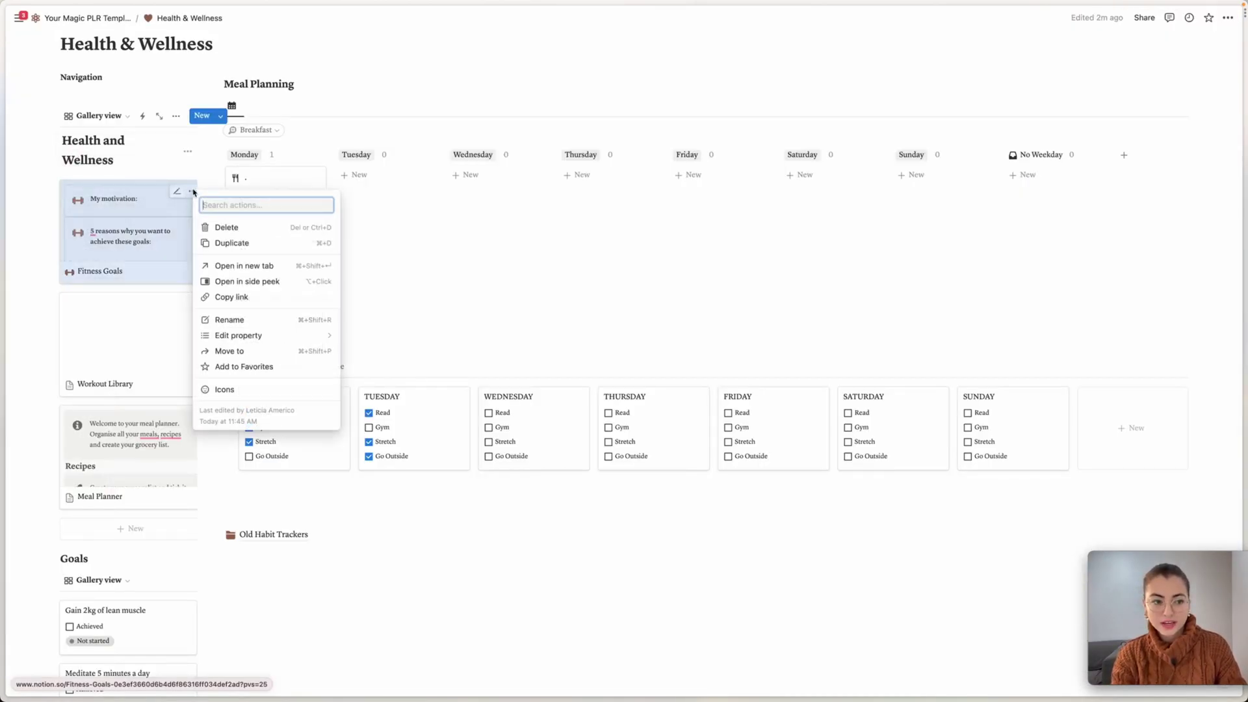
mouse_move(247, 336)
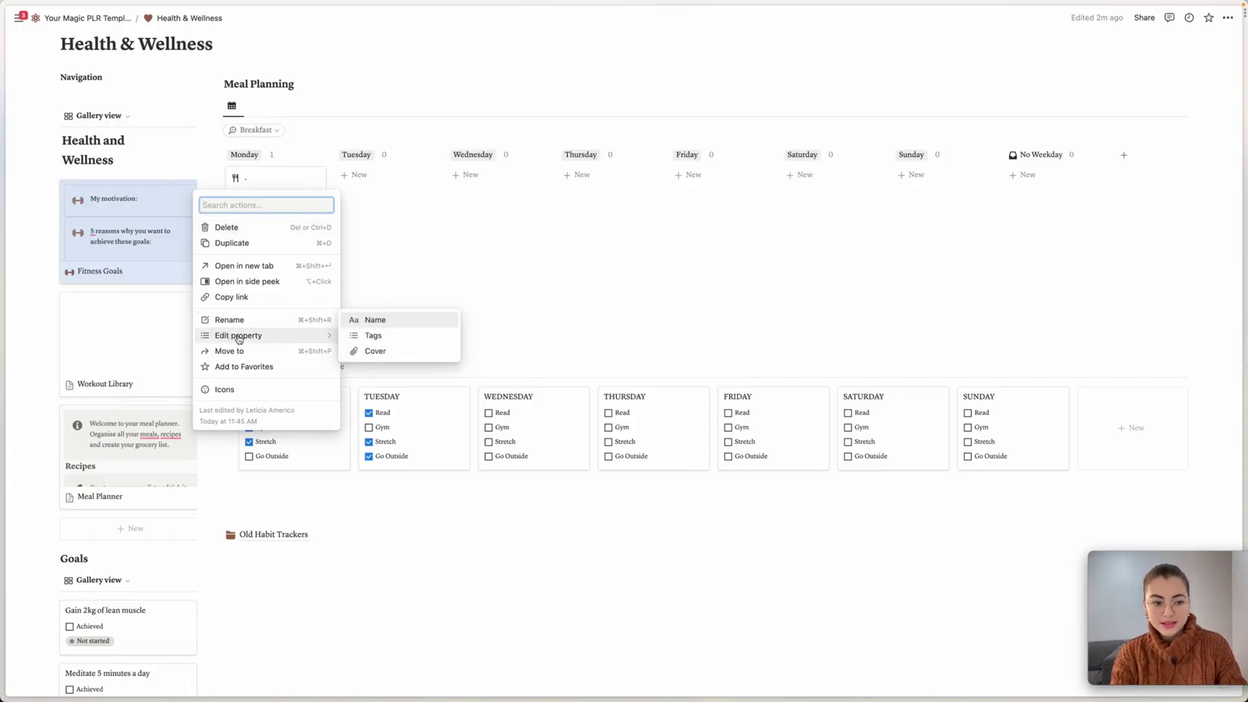
click(409, 357)
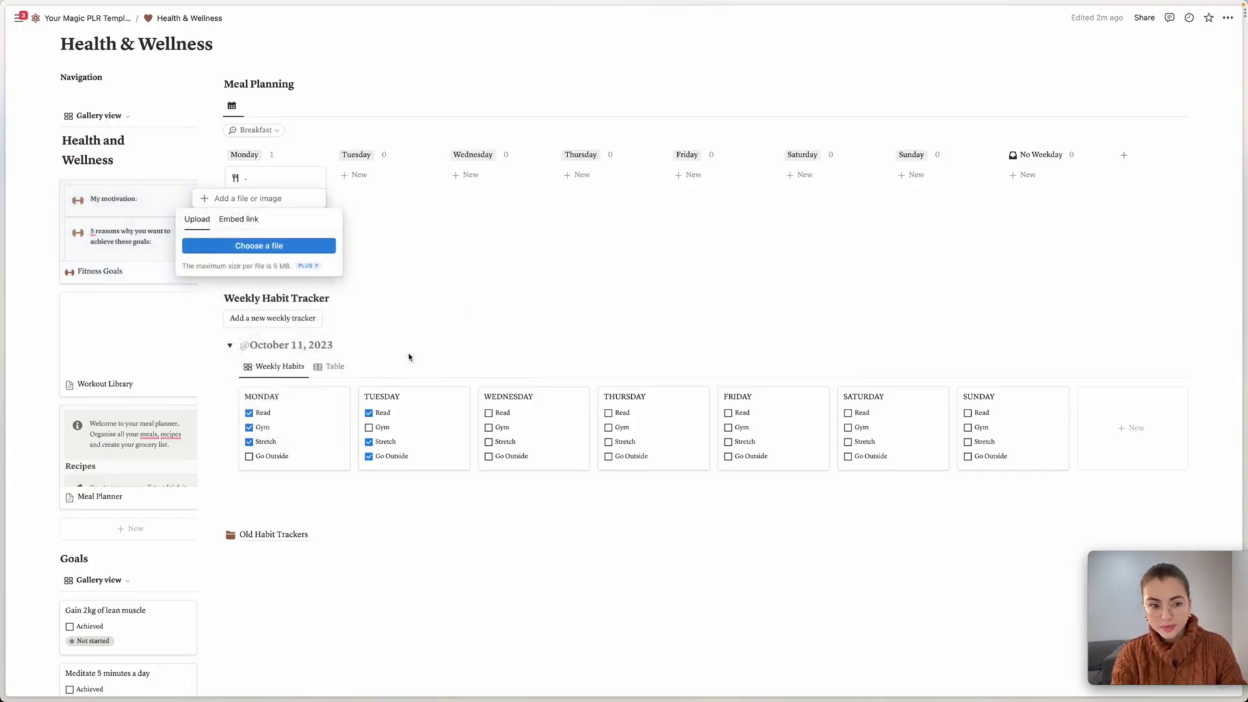
click(238, 243)
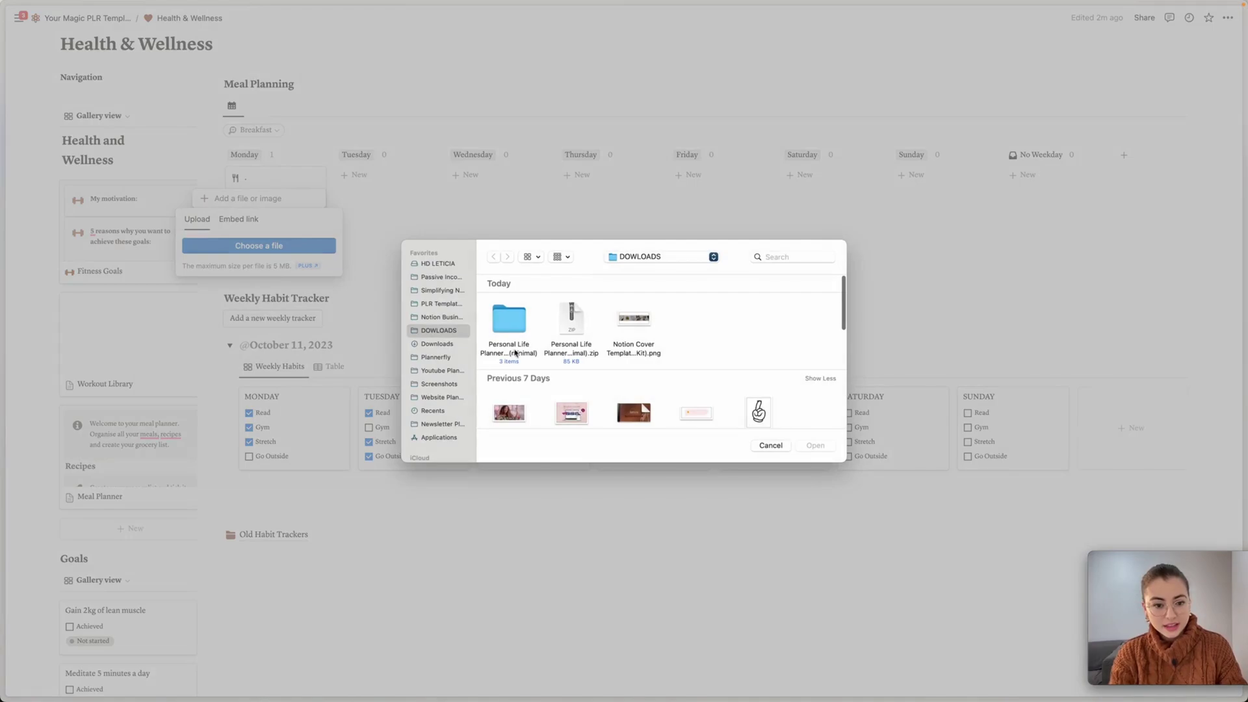
double_click(509, 320)
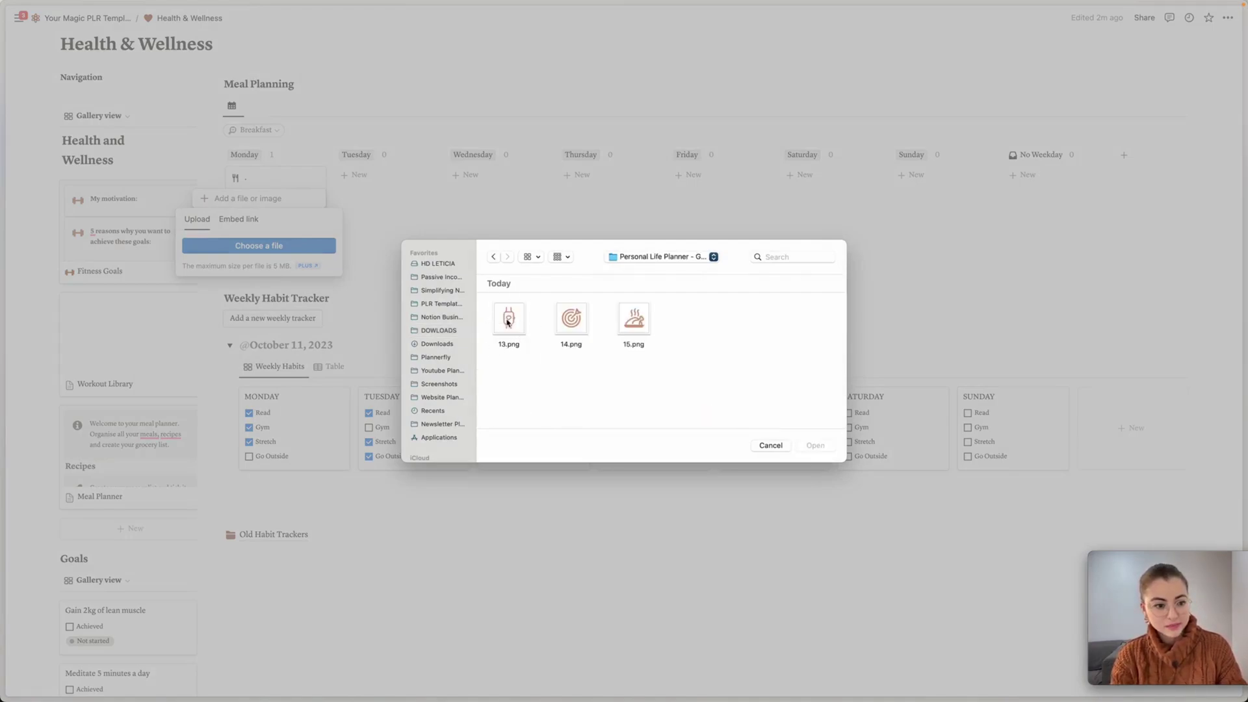
double_click(571, 329)
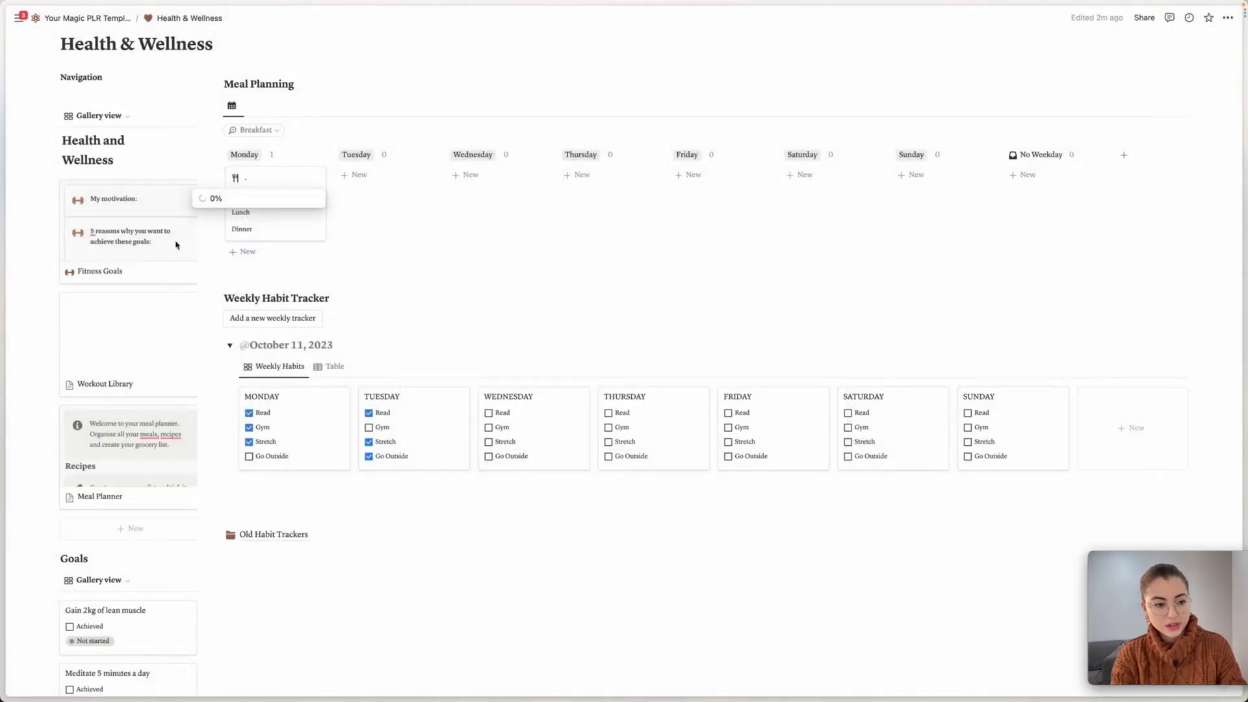
click(182, 174)
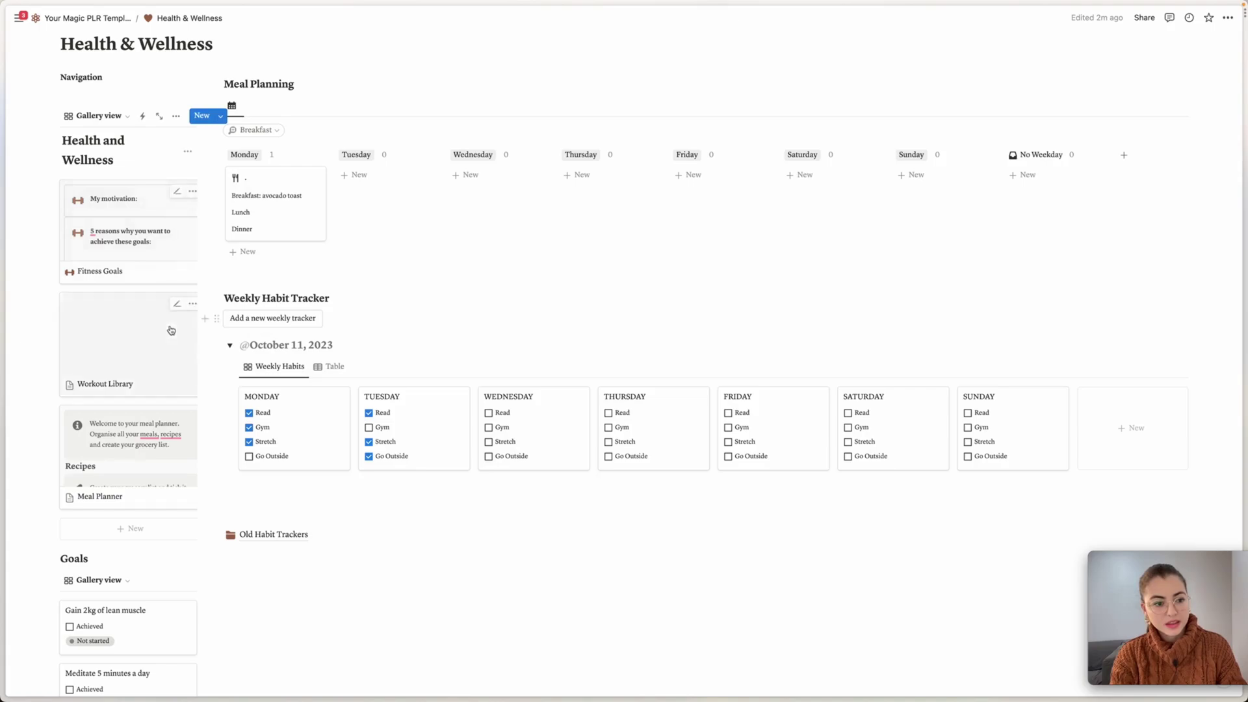
Upload 13.png as the Cover image of the Workout Library card.
click(189, 305)
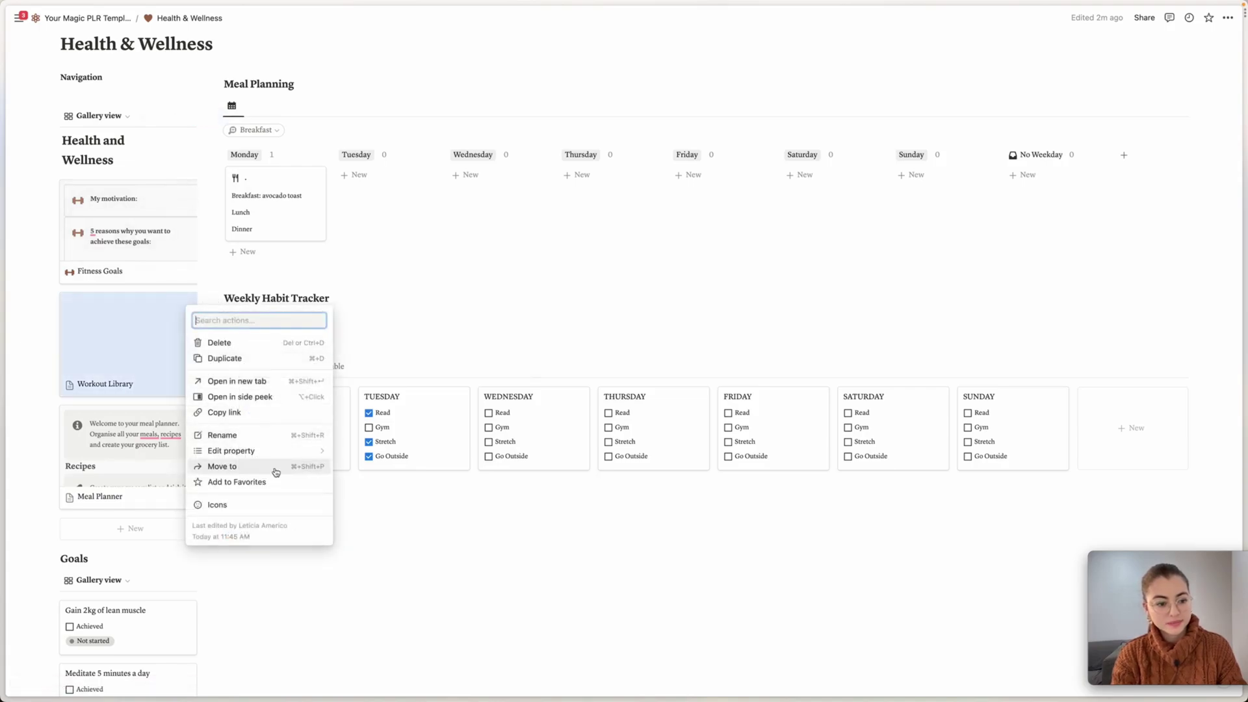
mouse_move(305, 451)
click(364, 466)
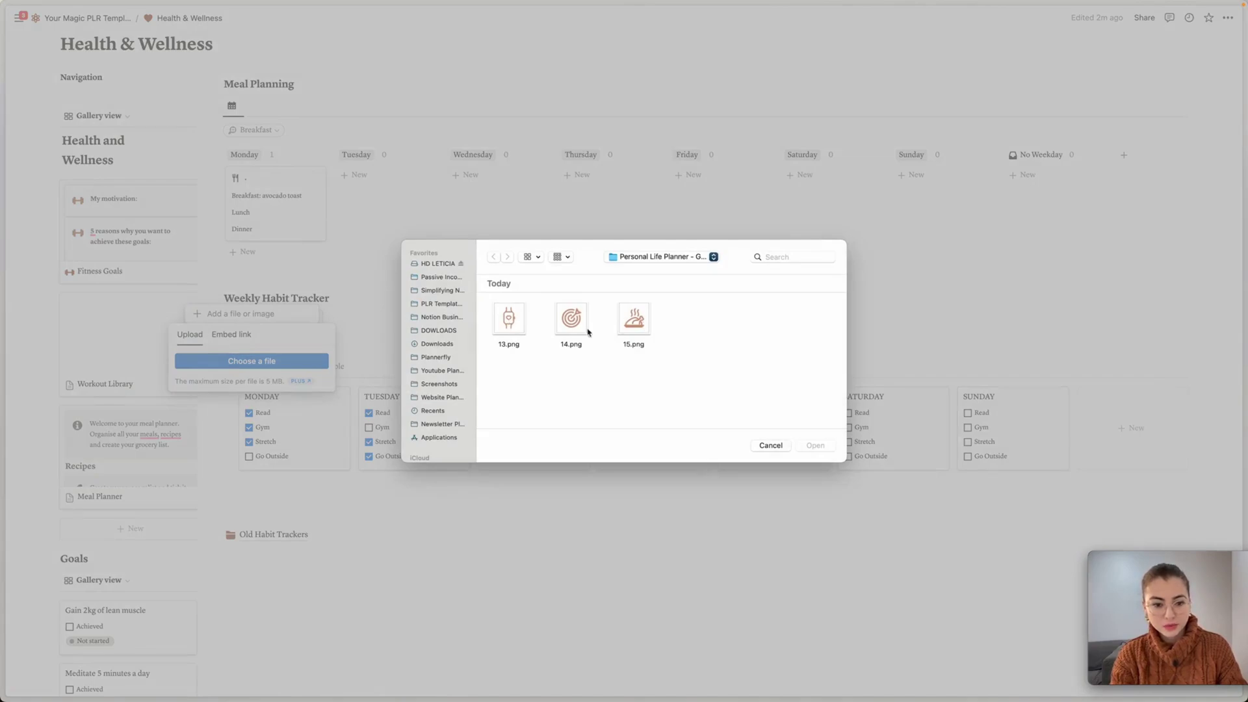
double_click(509, 318)
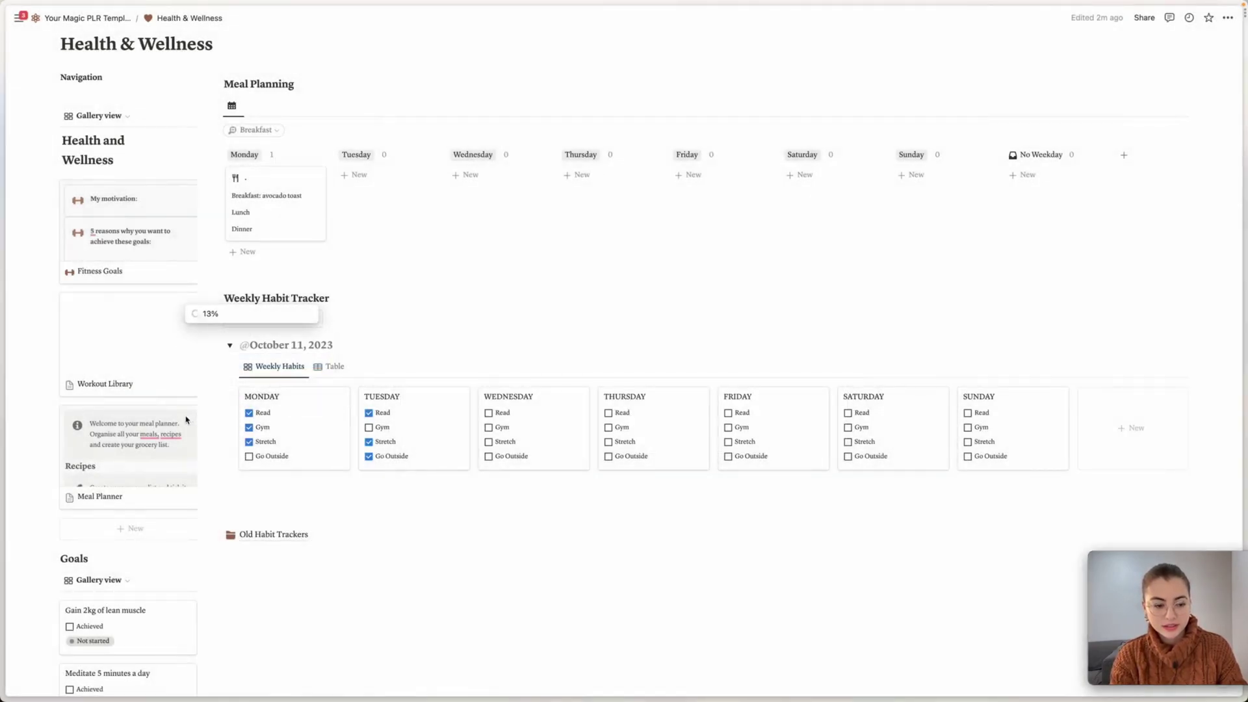
Upload 15.png to the Meal Planner card's files property.
click(185, 420)
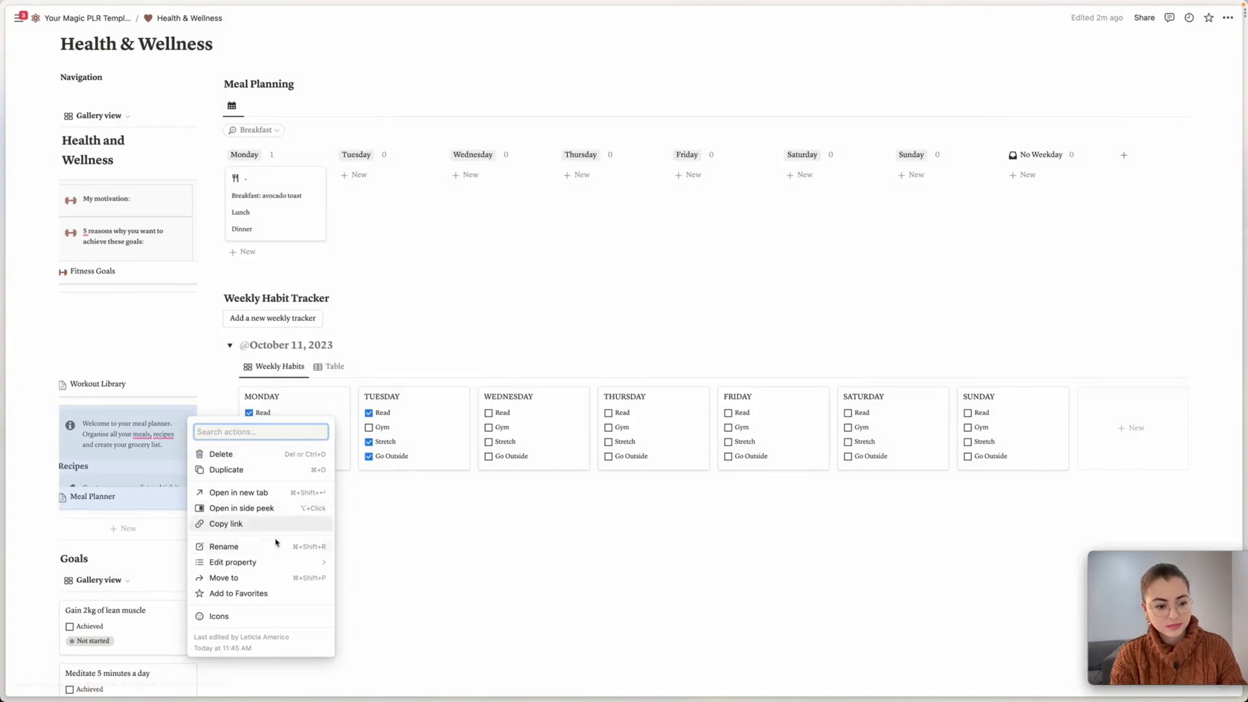
click(364, 561)
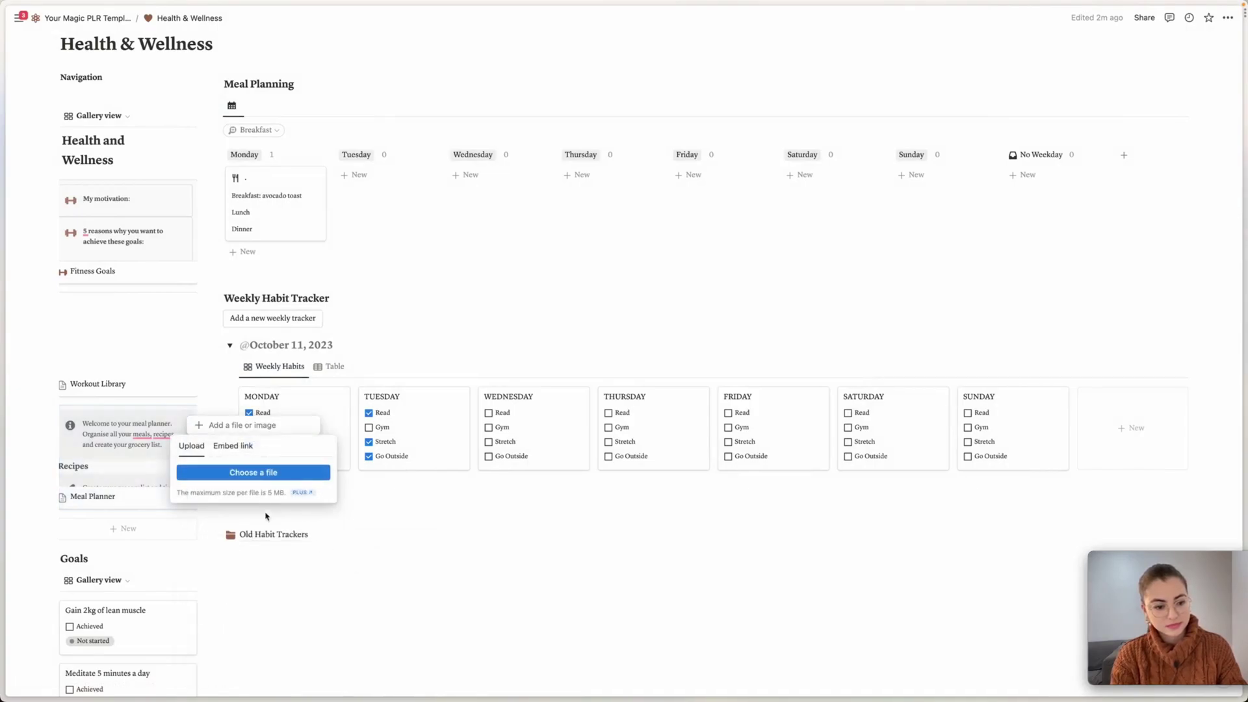
click(269, 474)
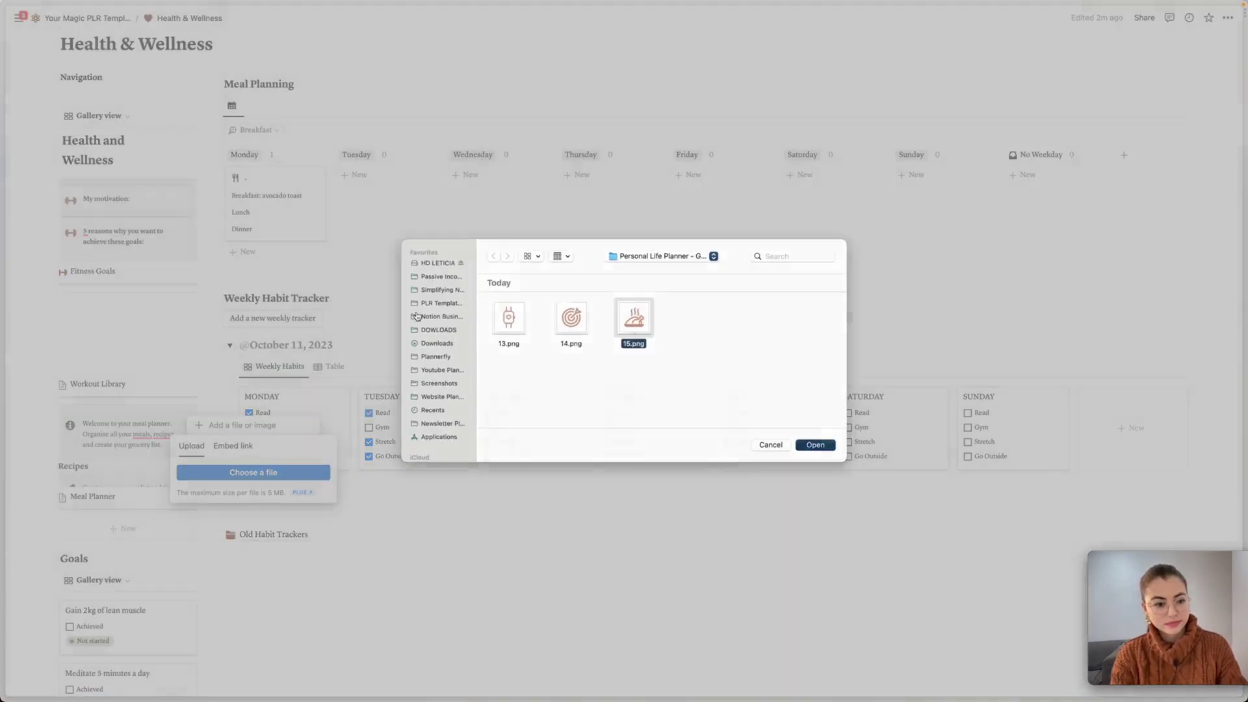
key(Return)
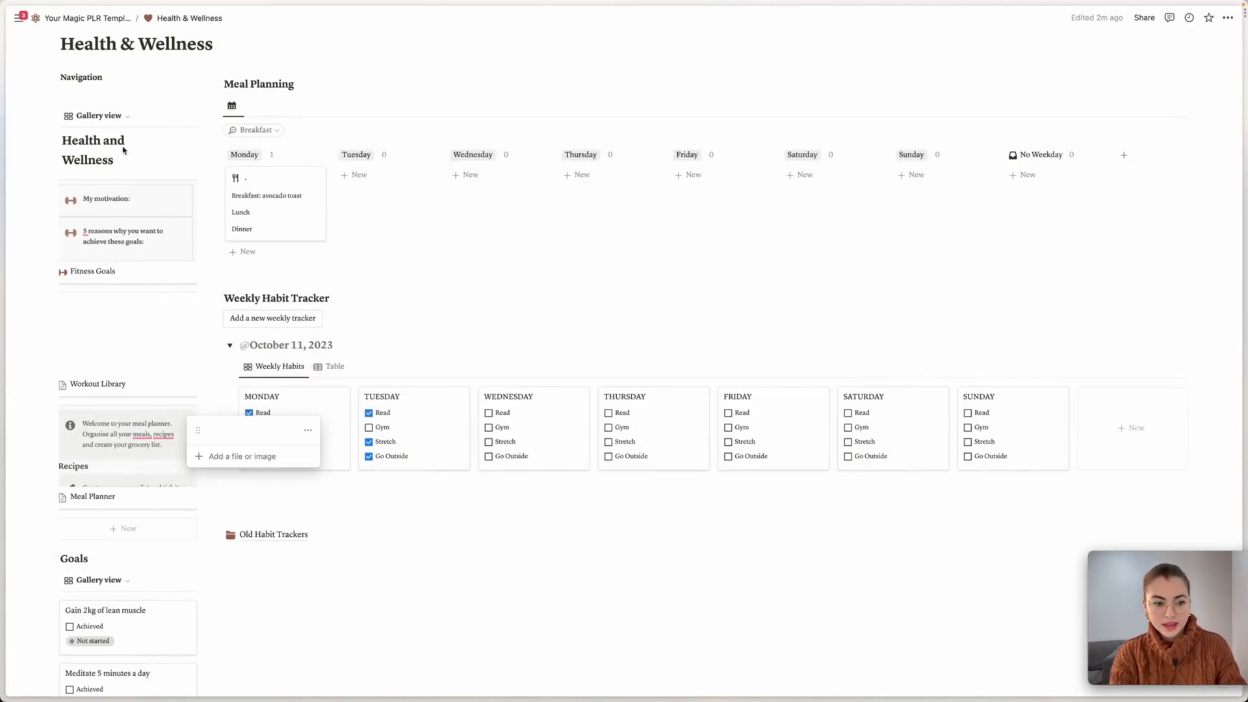
key(Escape)
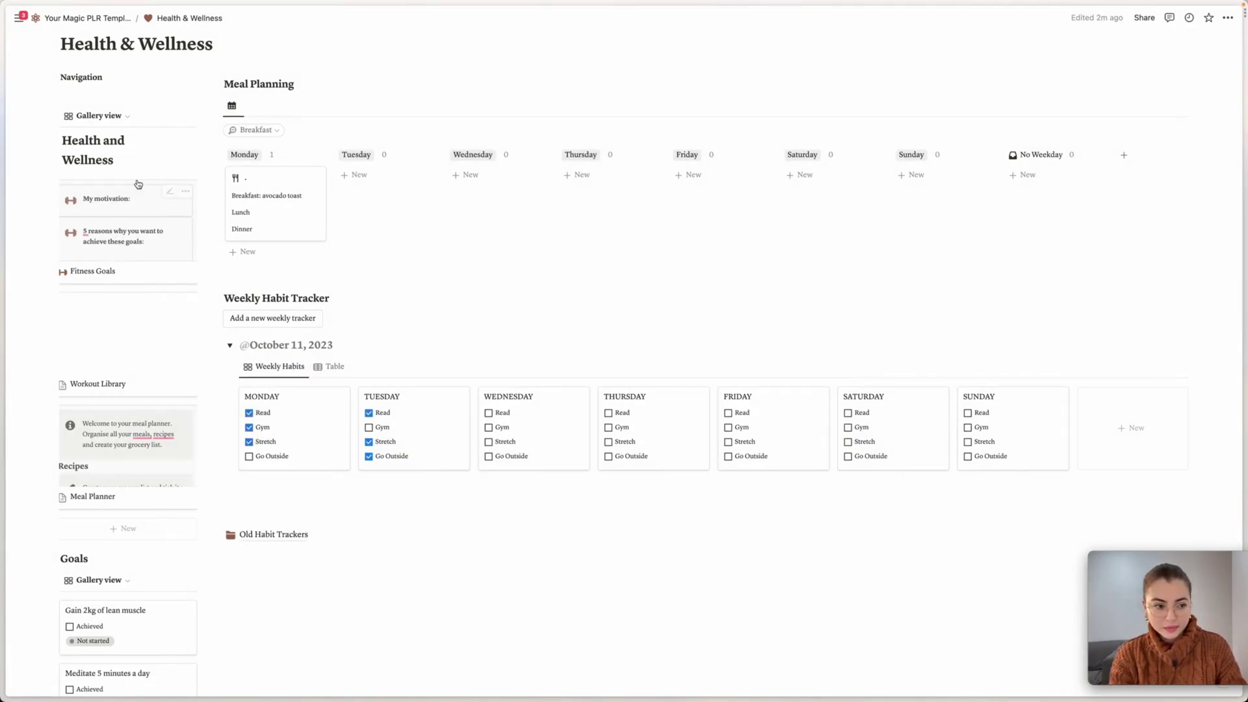
Set the gallery's card preview to Cover and narrow the Navigation column.
click(175, 116)
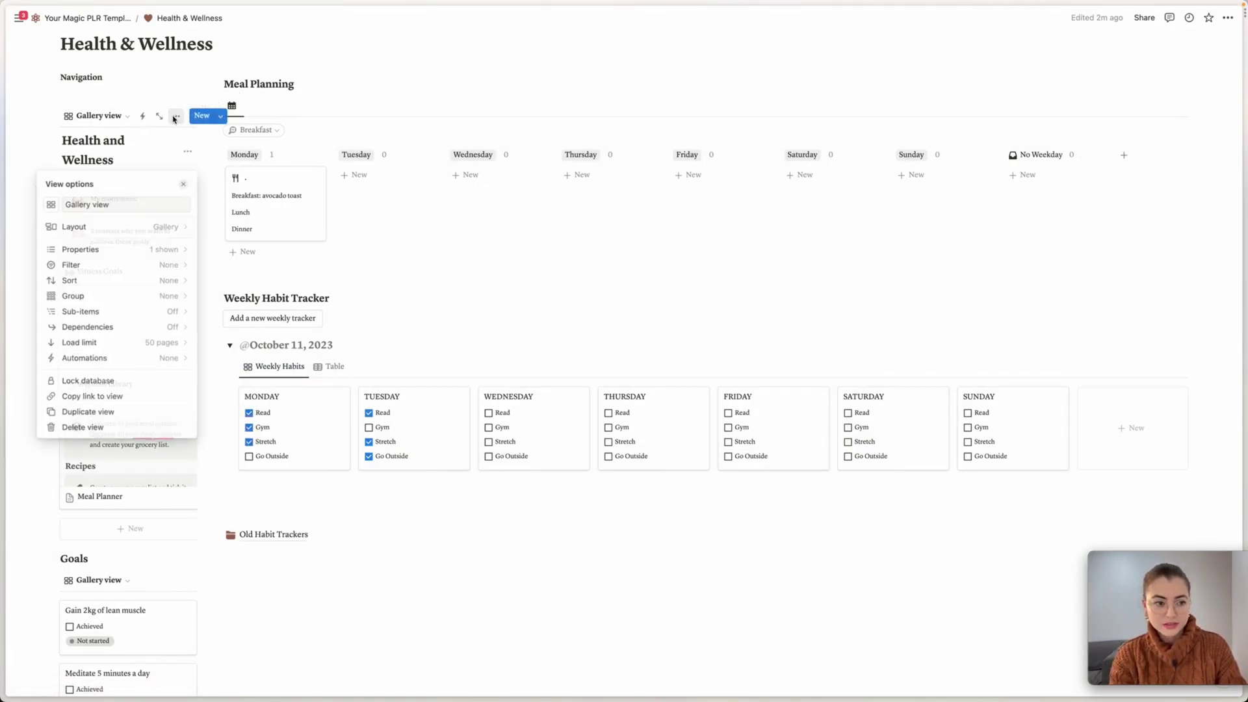
click(137, 231)
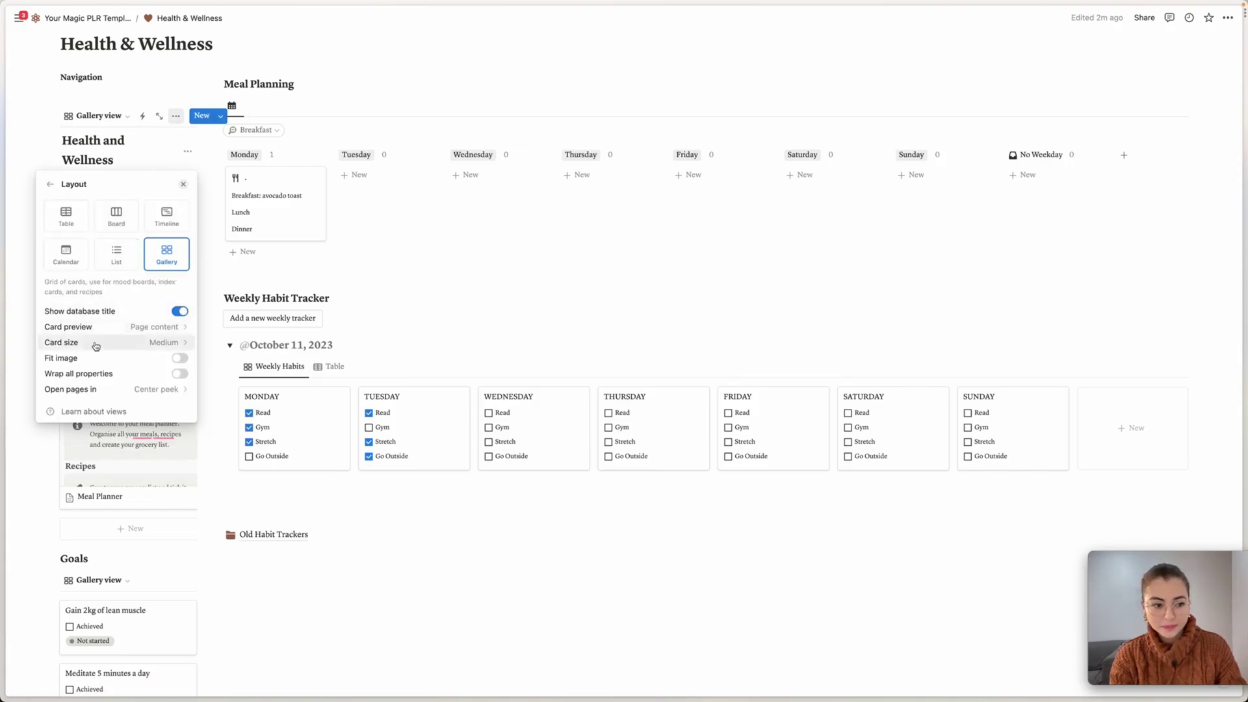
click(66, 327)
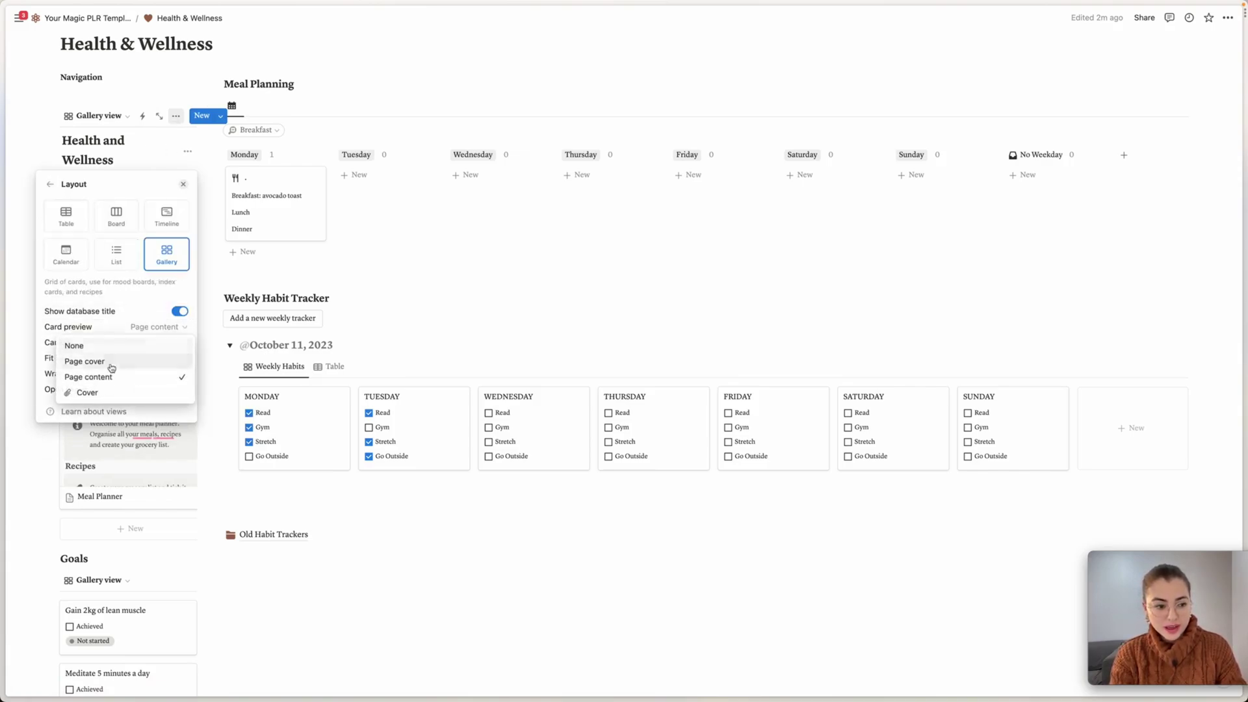
click(104, 391)
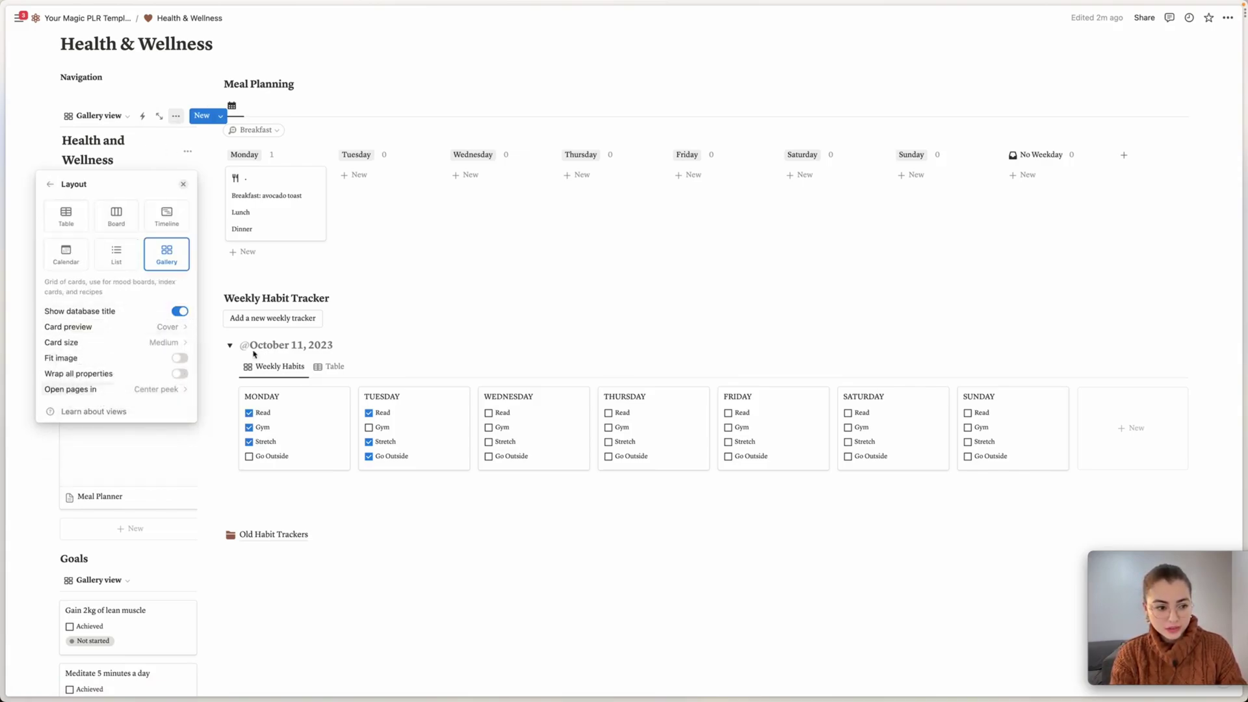
click(380, 306)
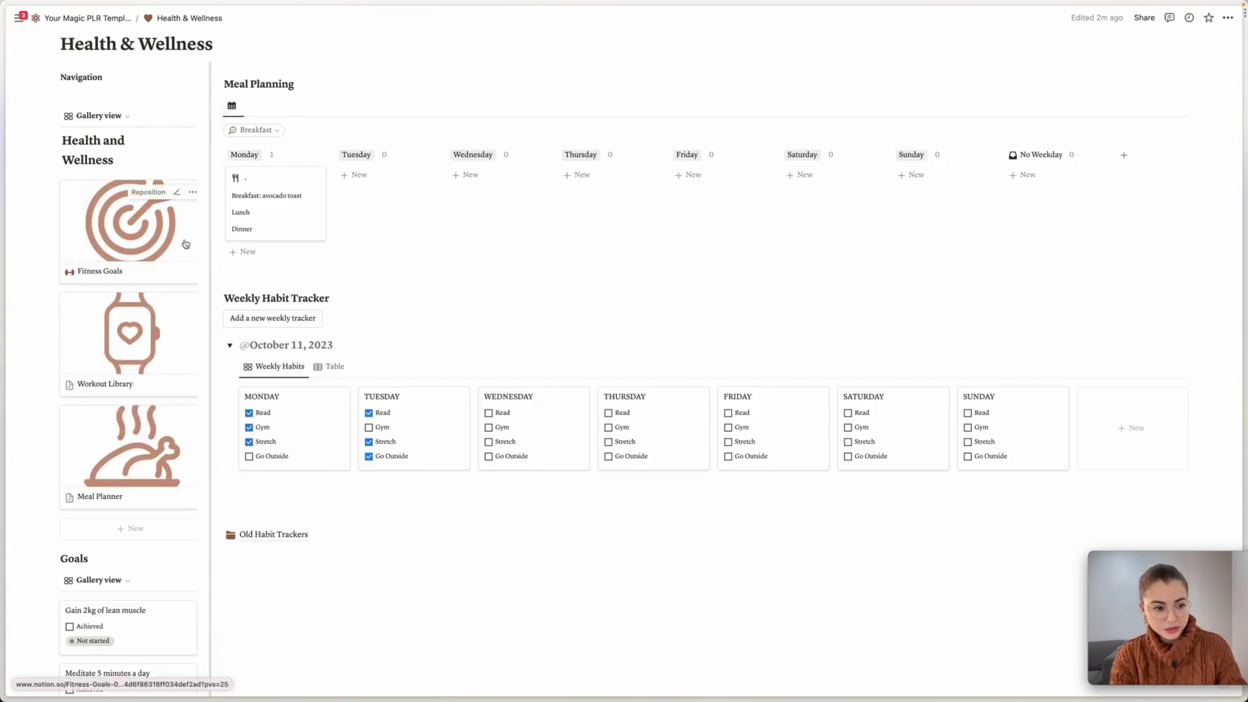
drag(195, 245, 177, 243)
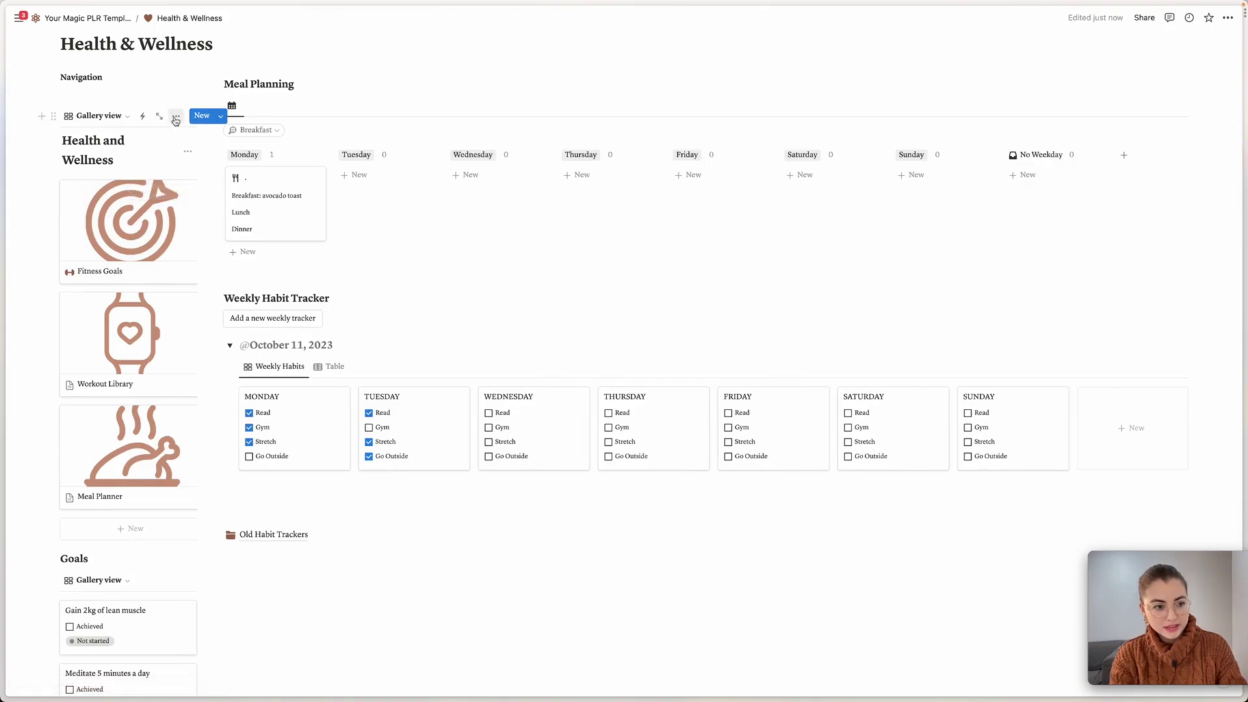
Turn on Fit image so each card shows its whole cover image.
click(176, 116)
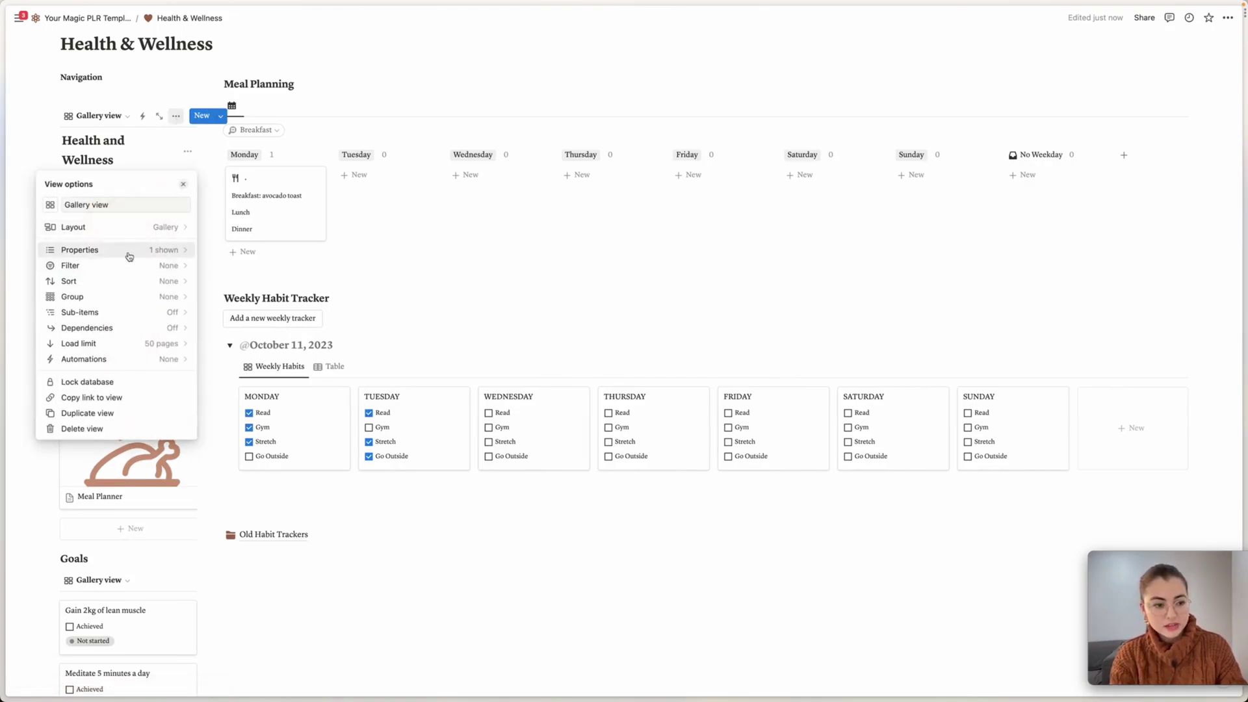
click(130, 227)
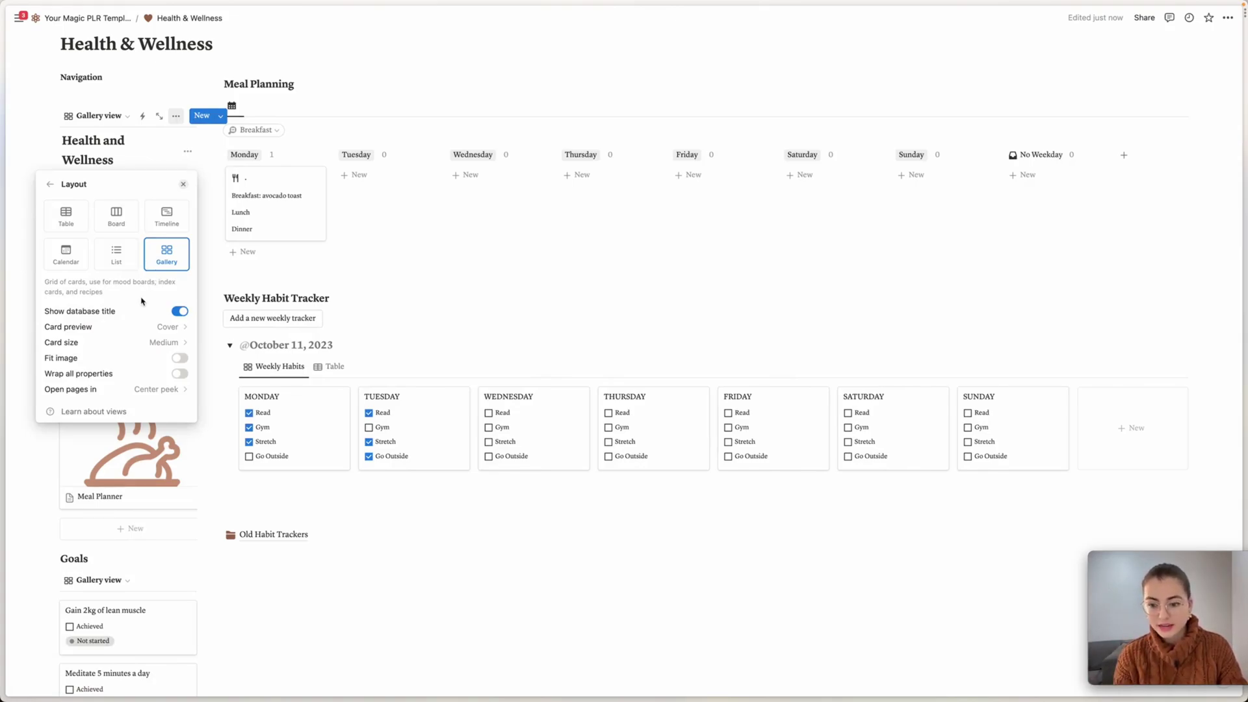
click(180, 358)
key(Escape)
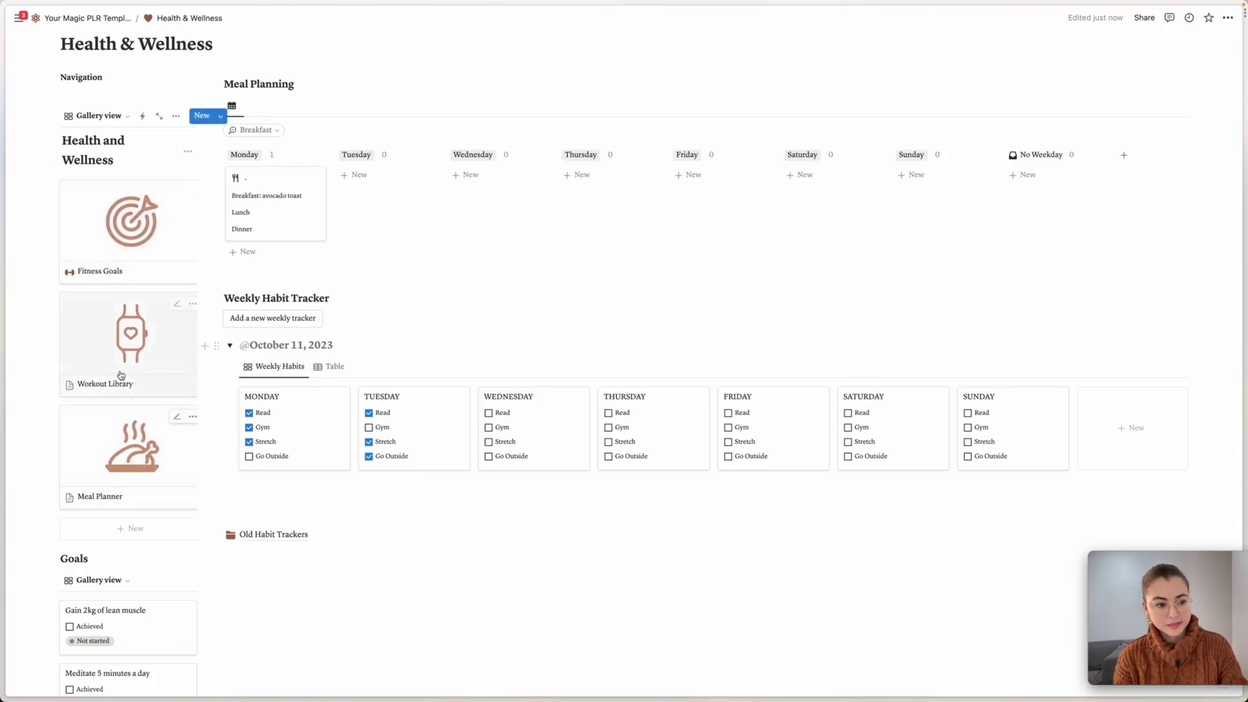
Move the Health and Wellness gallery to full width above Navigation.
scroll(72, 292, up, 3)
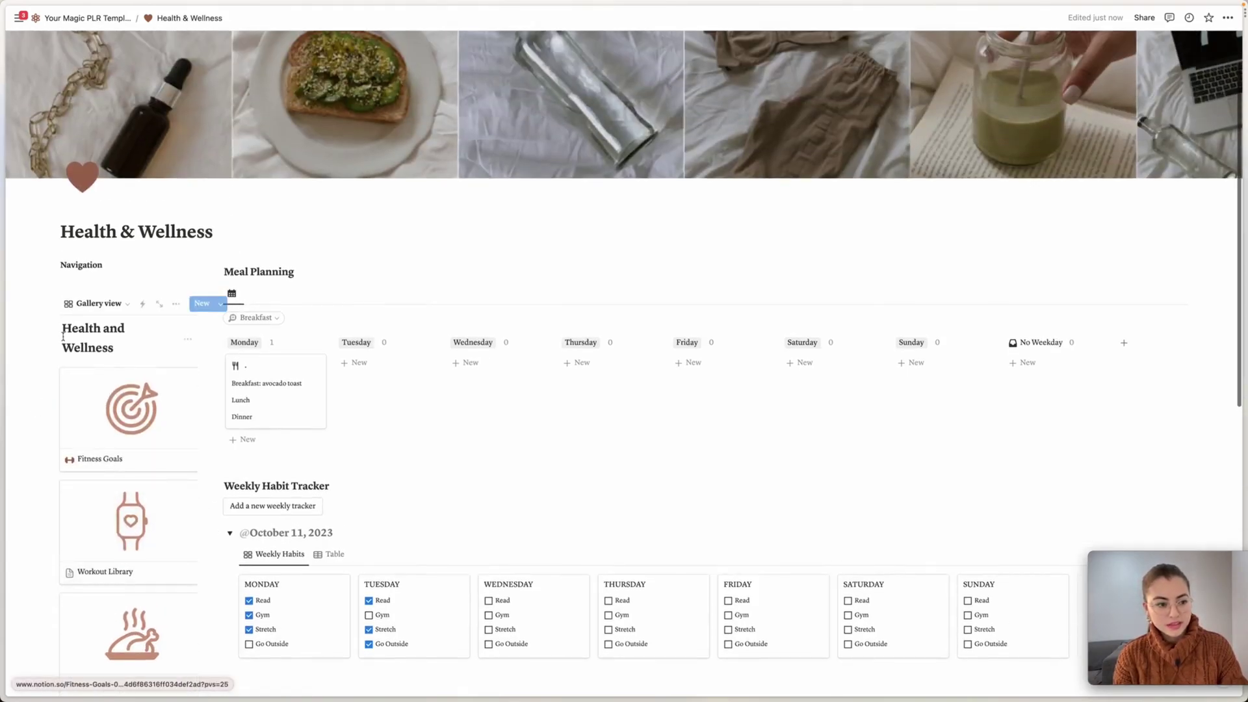
drag(53, 303, 83, 244)
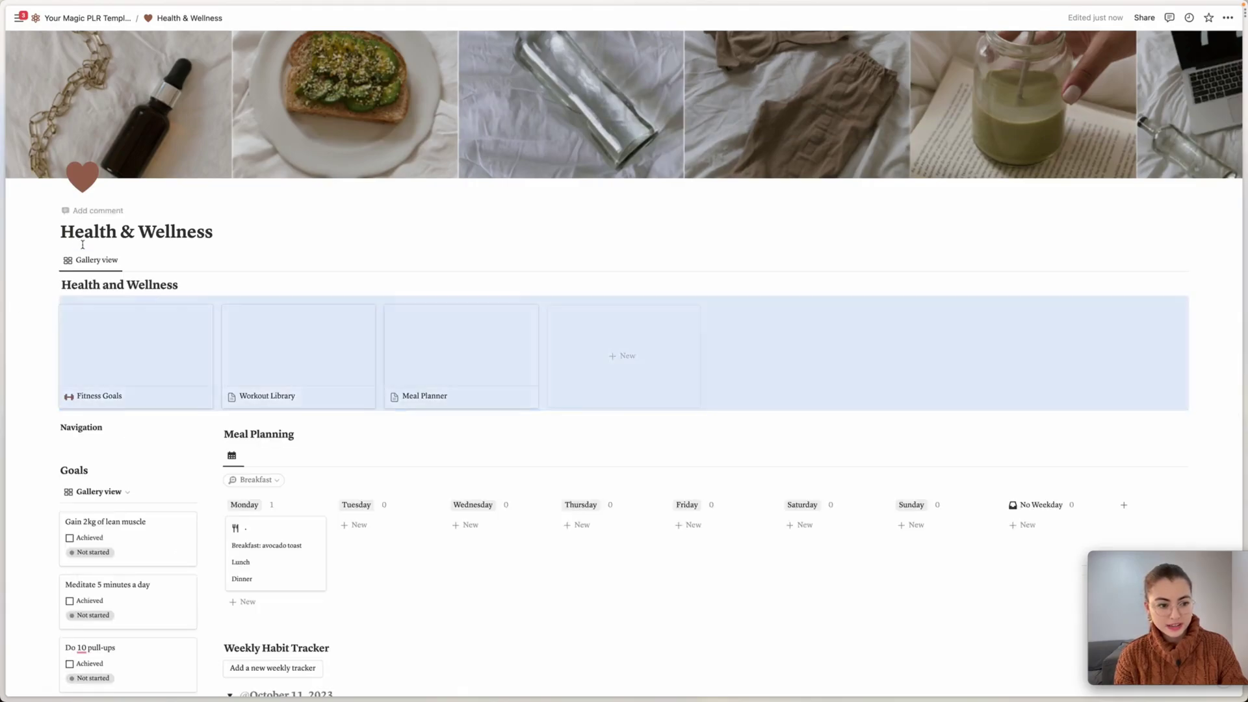
click(911, 370)
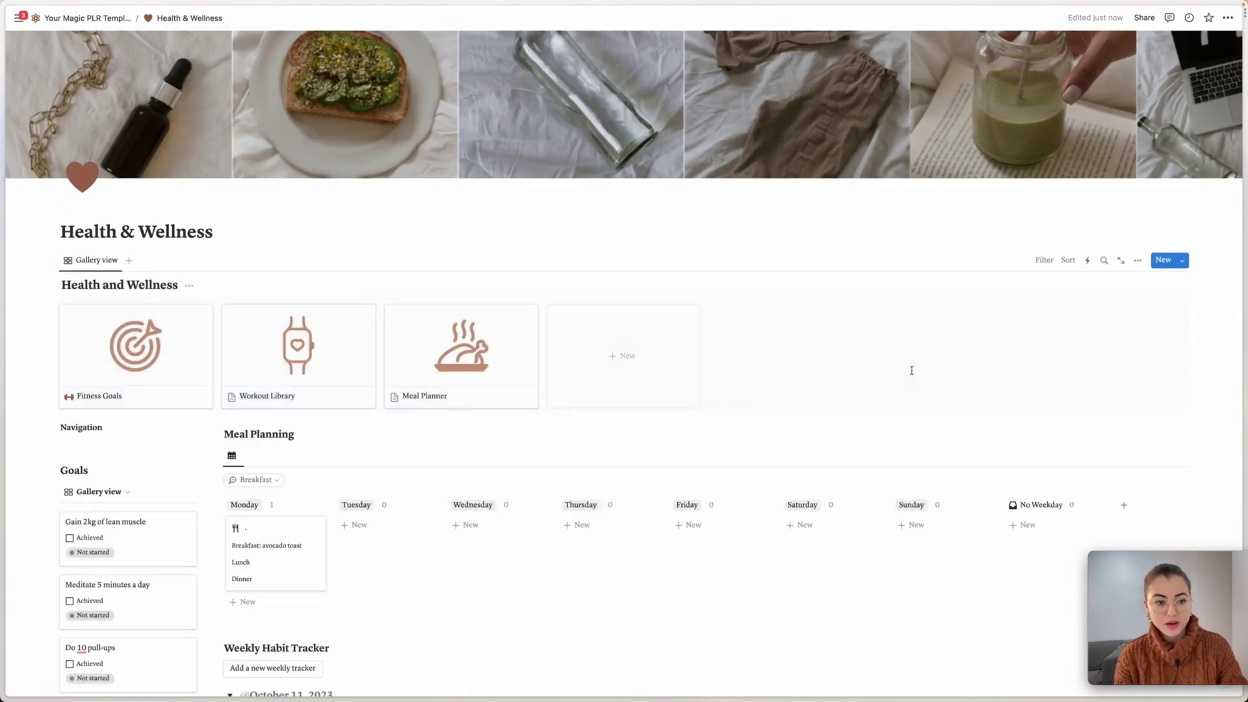
scroll(911, 370, up, 1)
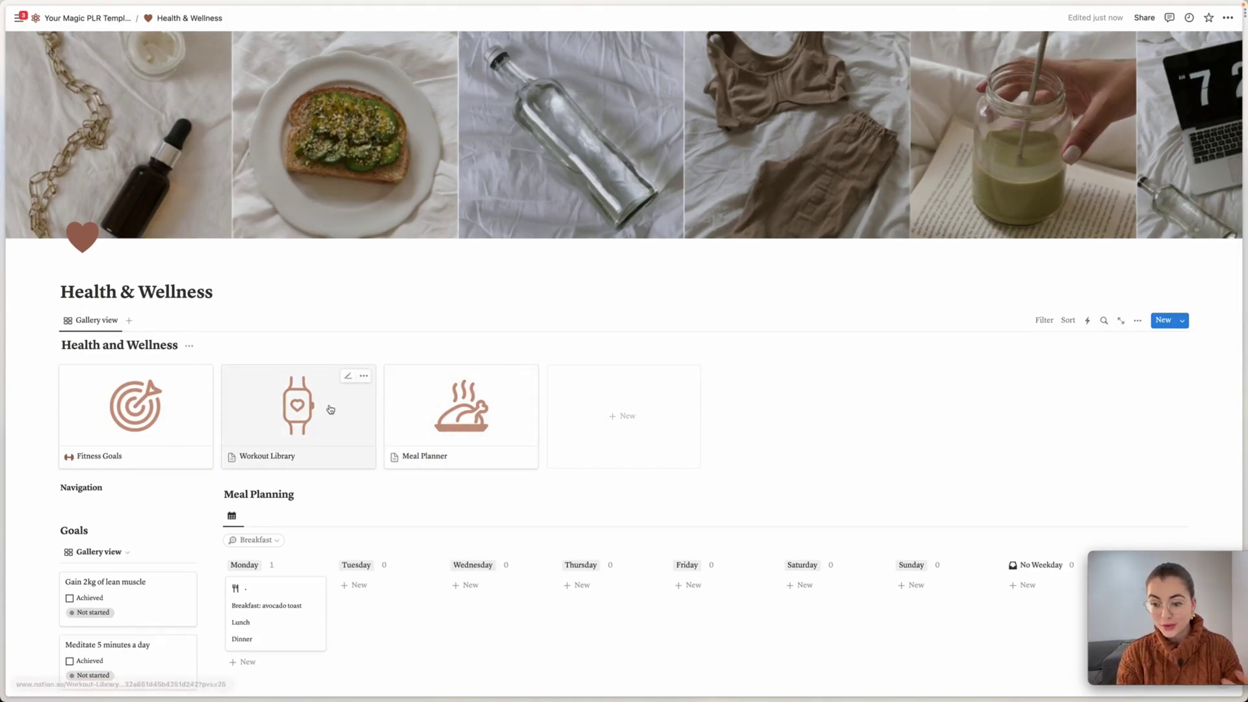
Give Workout Library a watch icon and Meal Planner a drumstick food icon.
click(231, 456)
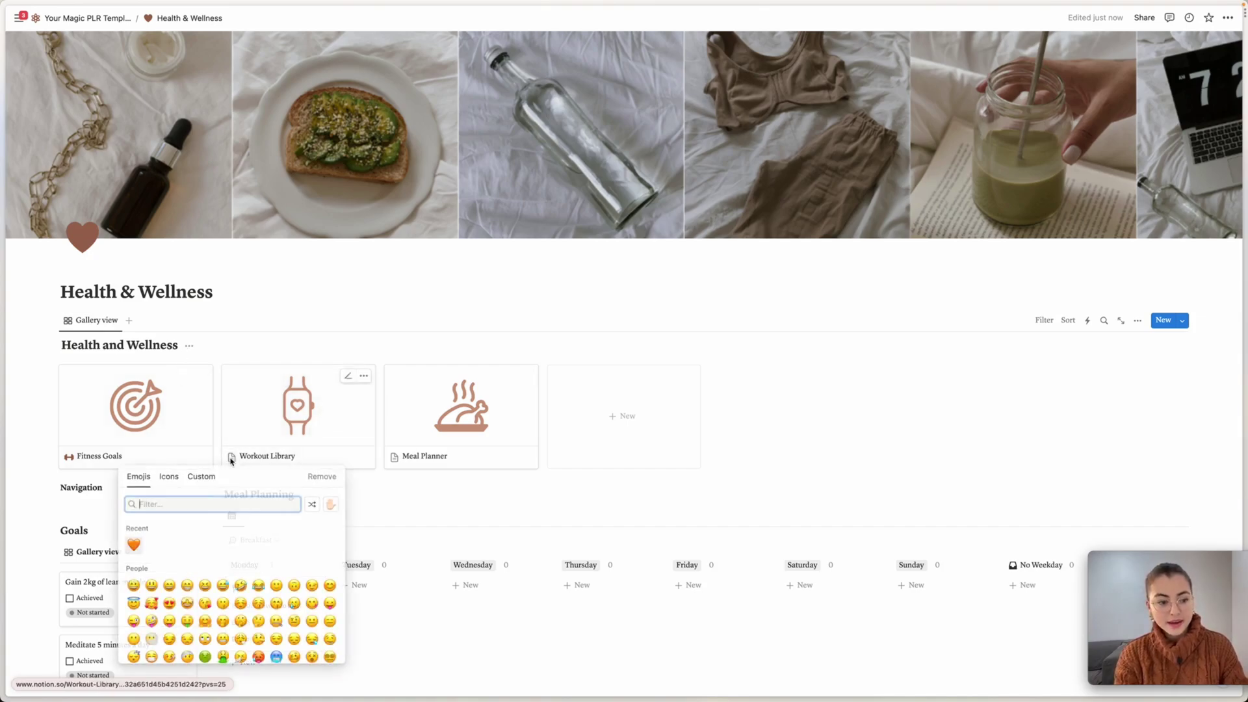
click(169, 477)
click(133, 546)
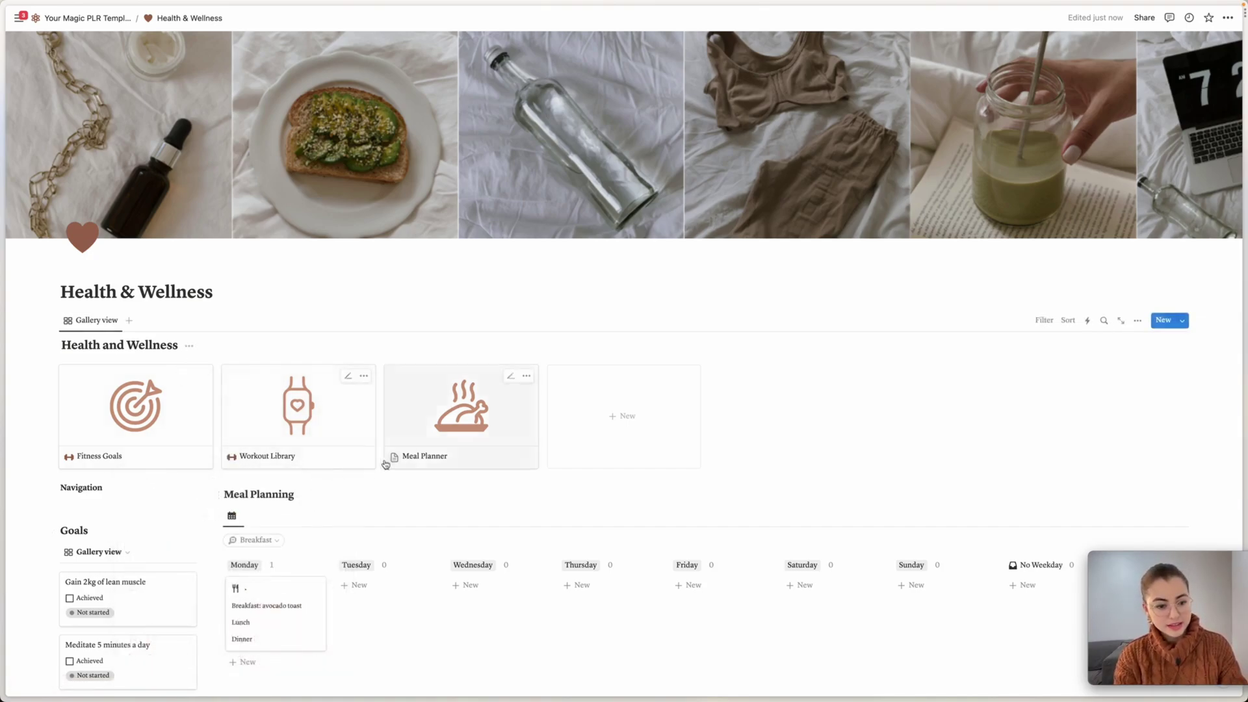
click(231, 457)
text(watc)
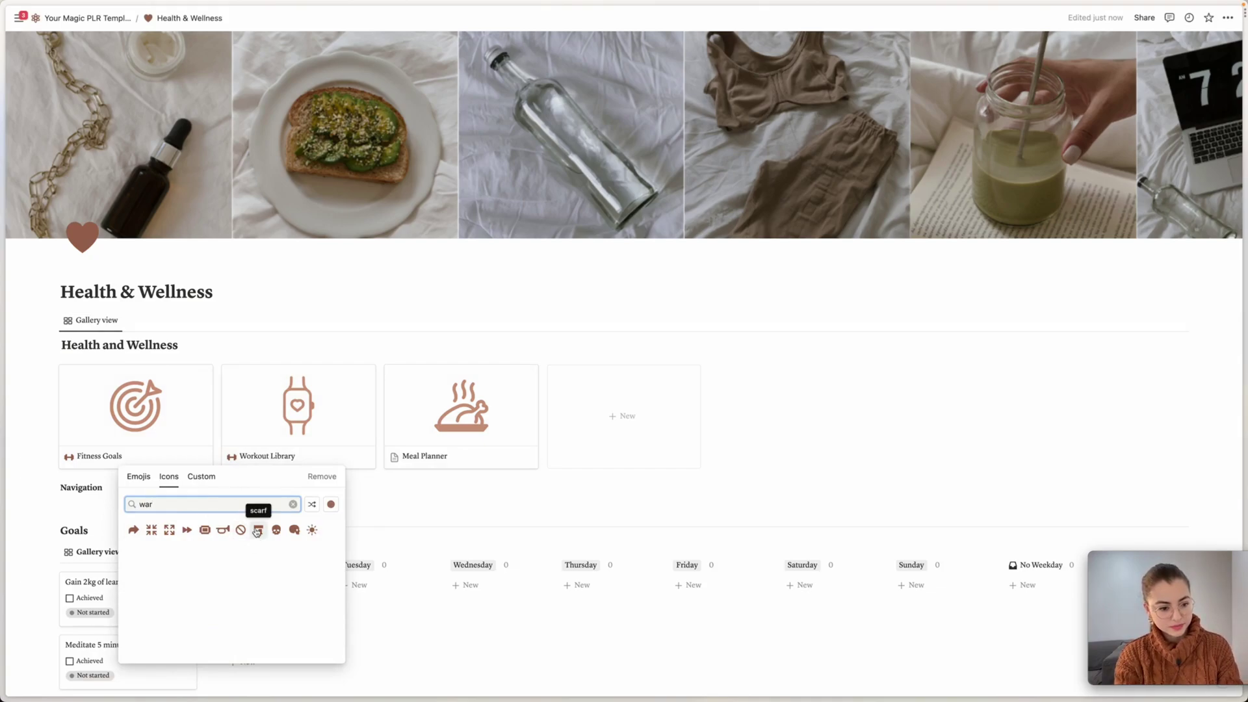
click(156, 531)
click(231, 456)
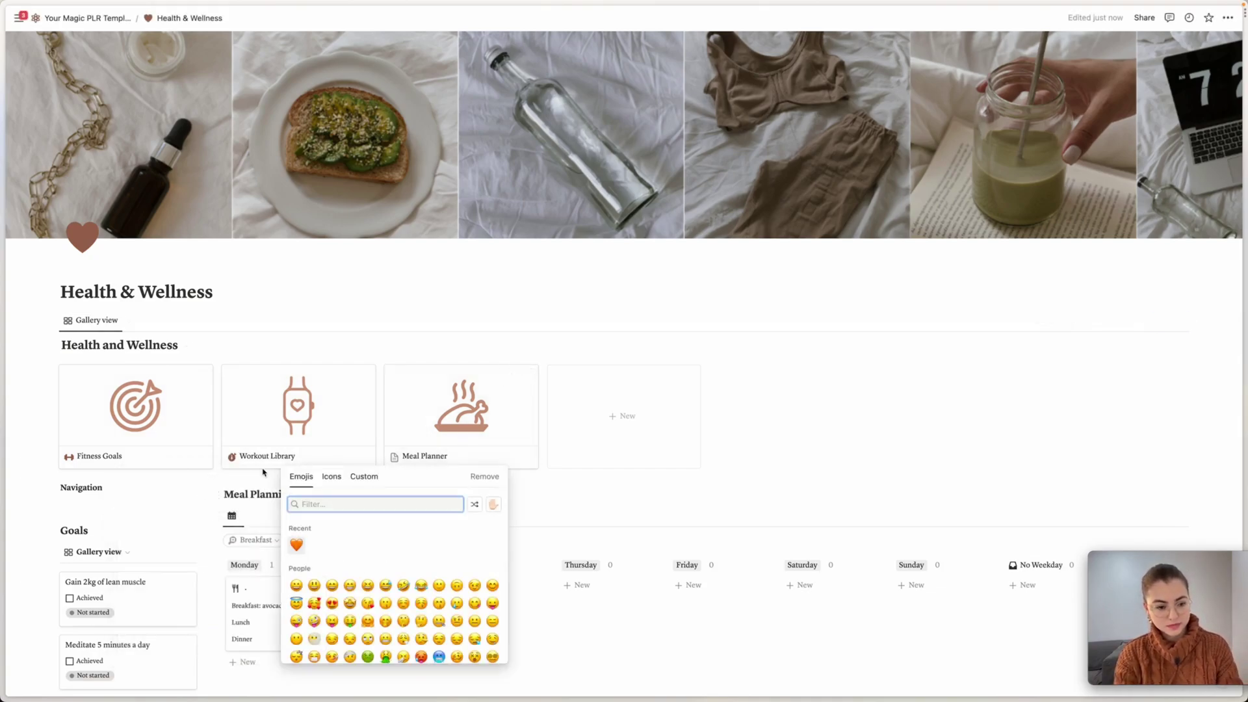
click(331, 477)
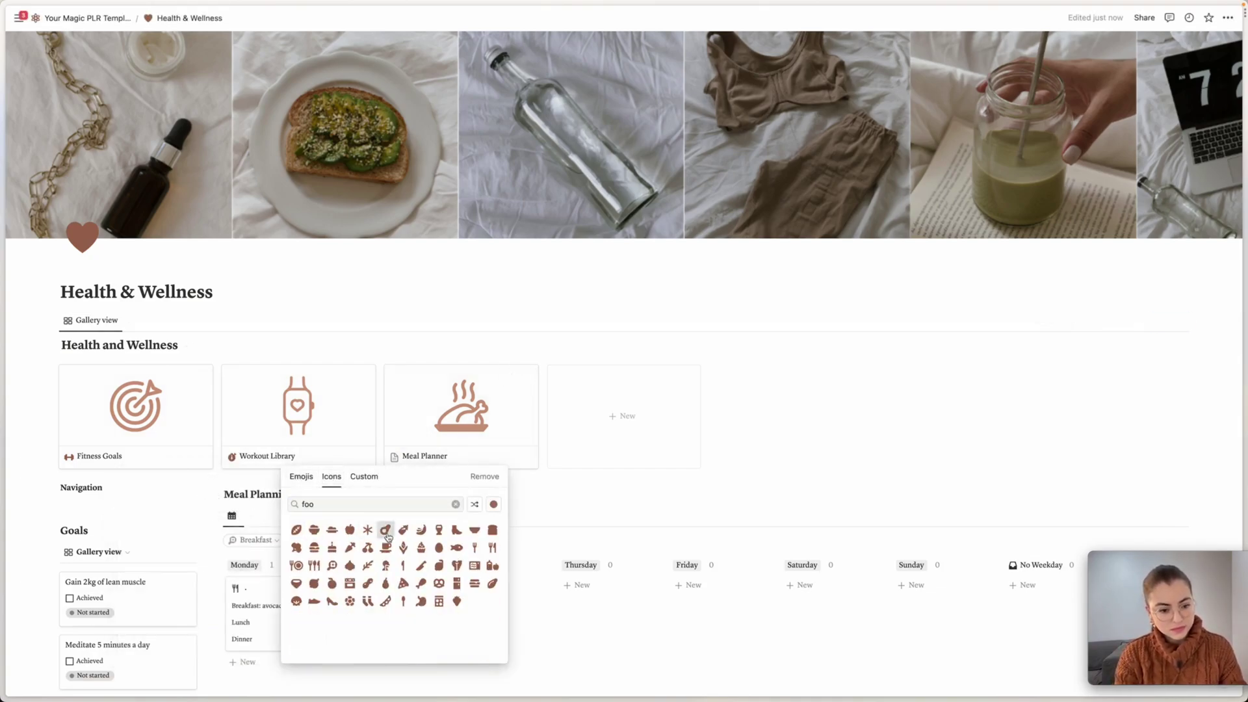
click(386, 532)
Hide the Name property so gallery cards show only their images.
click(1138, 321)
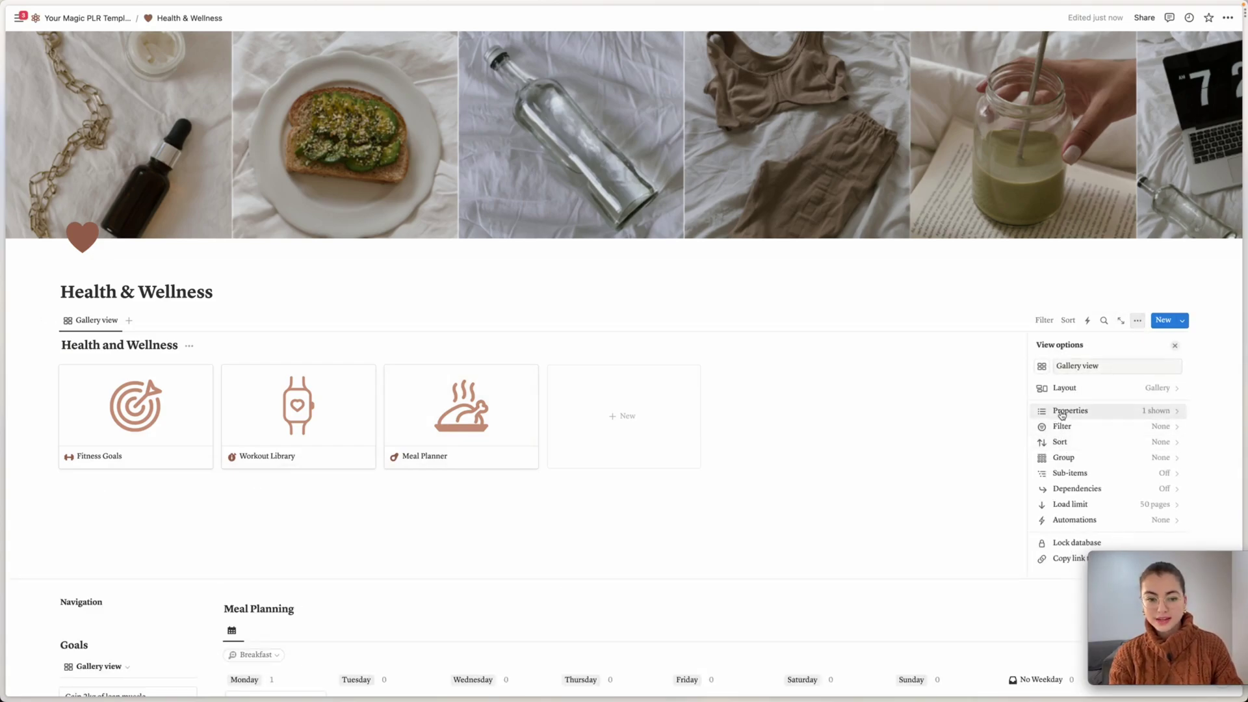
click(1066, 410)
click(1164, 406)
click(892, 410)
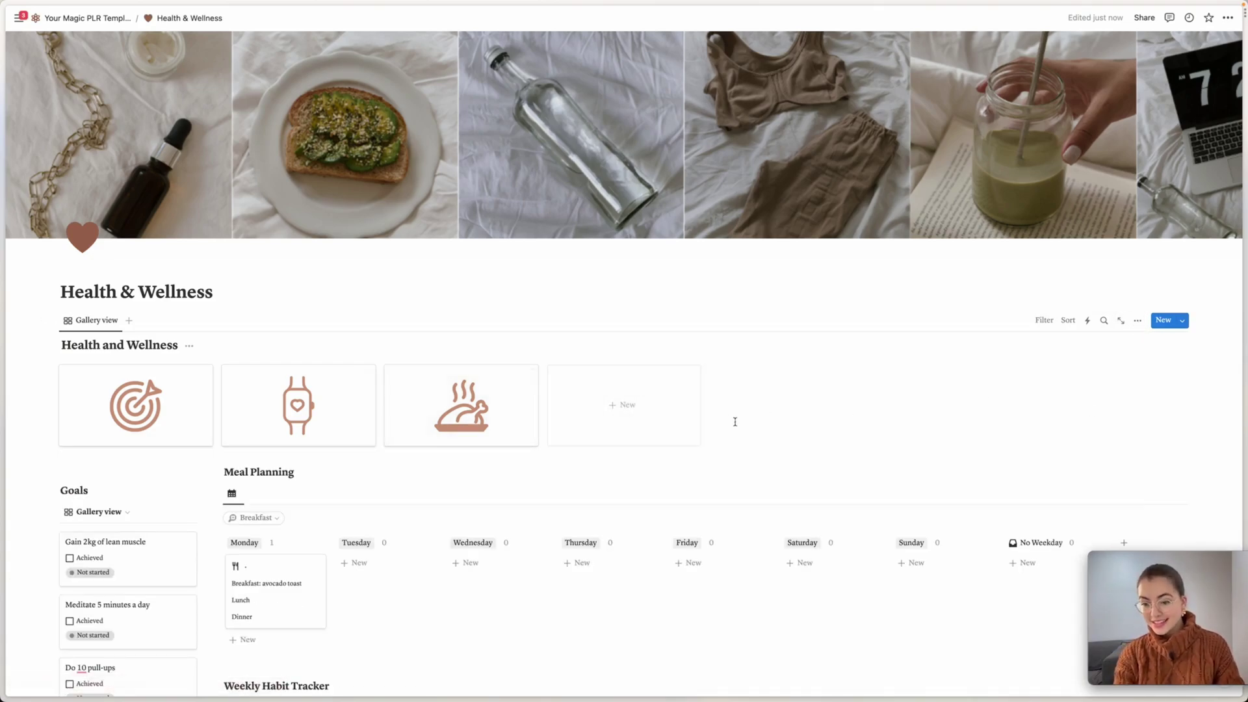
scroll(735, 422, down, 3)
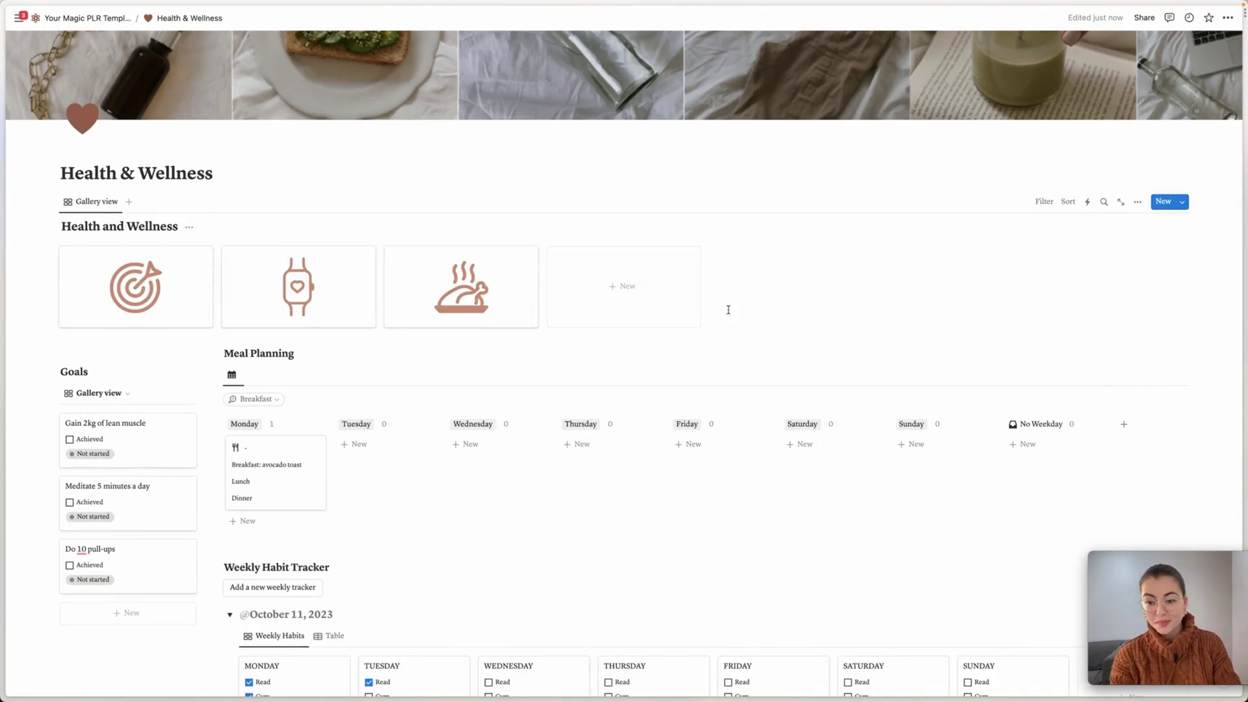
scroll(728, 310, down, 2)
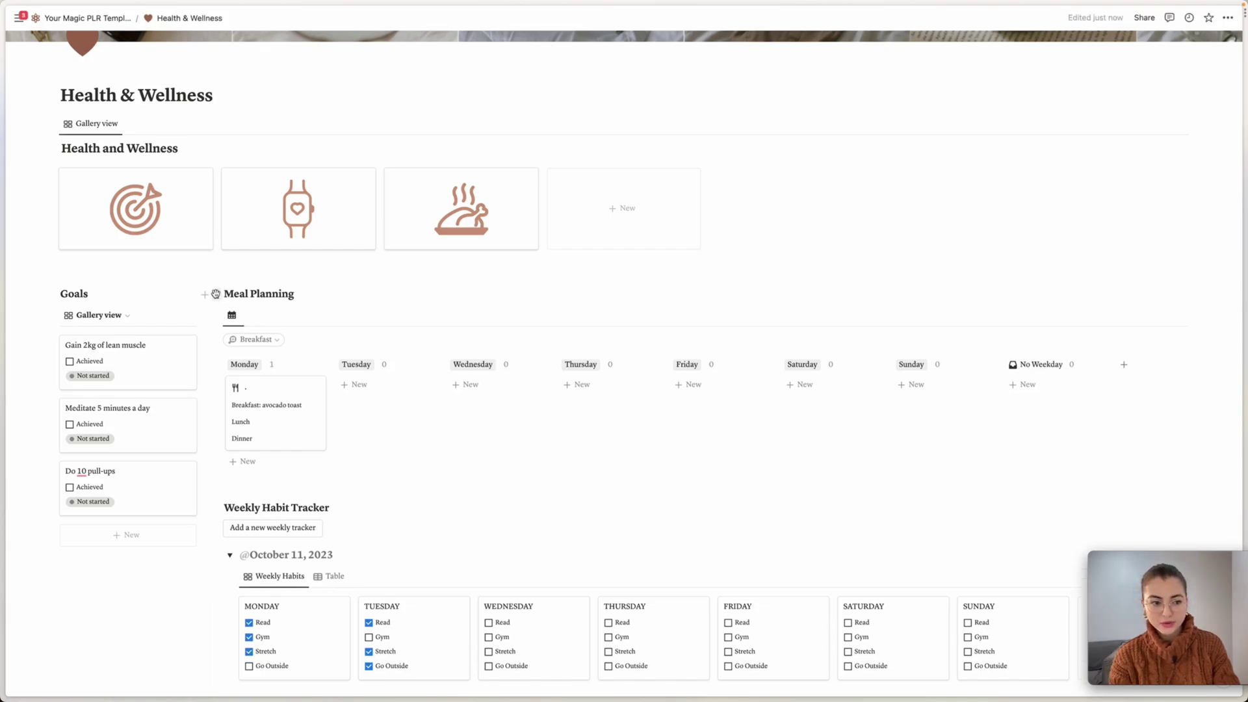
Colour the Meal Planning heading brown, then move down to the Weekly Habit Tracker section.
click(216, 294)
mouse_move(117, 370)
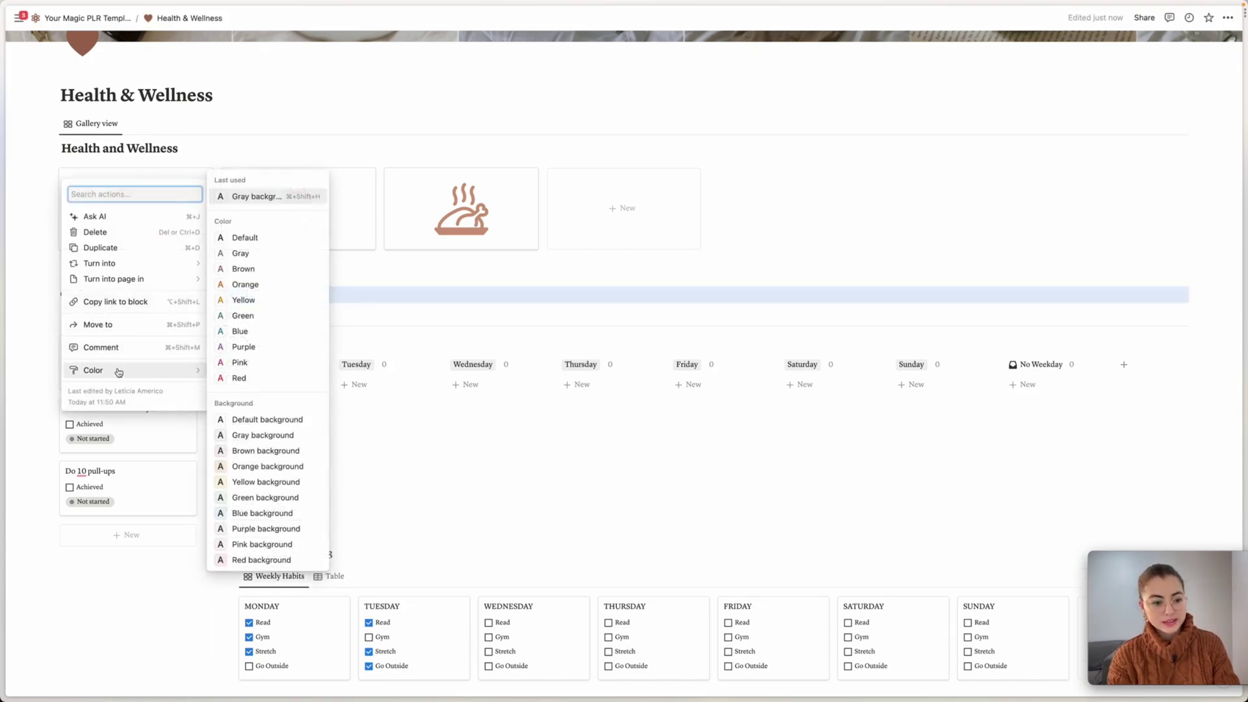
click(244, 269)
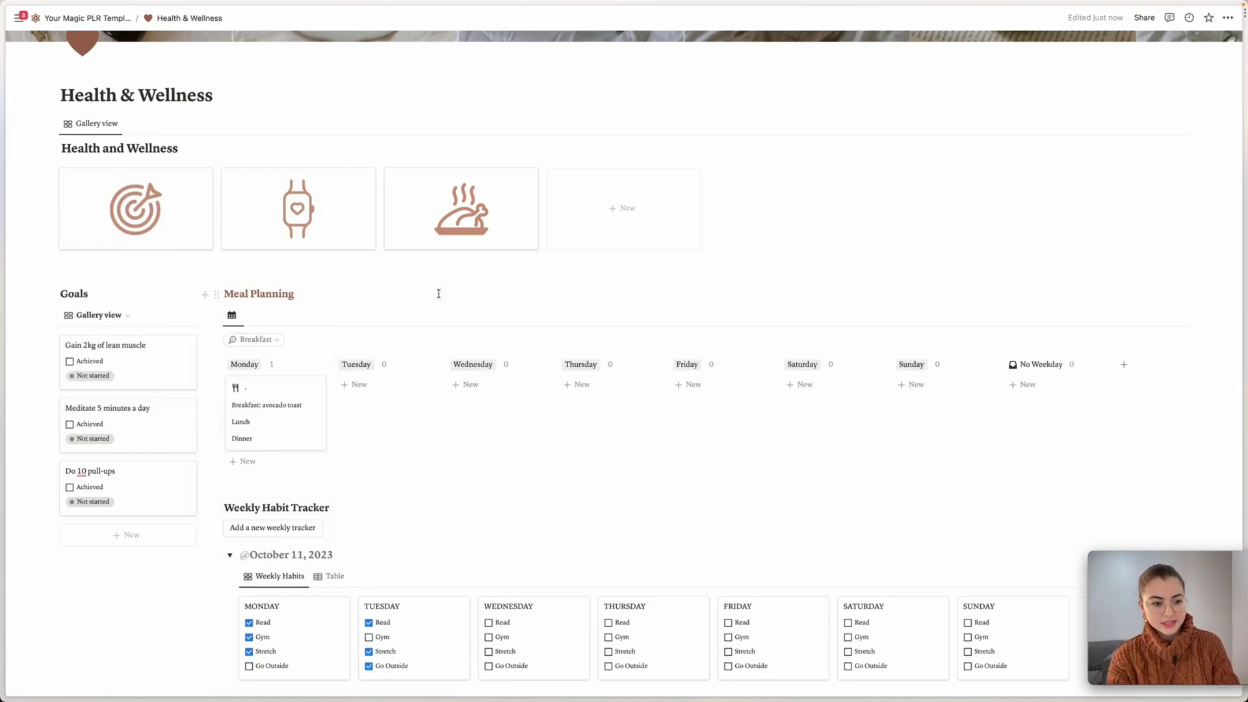
click(52, 296)
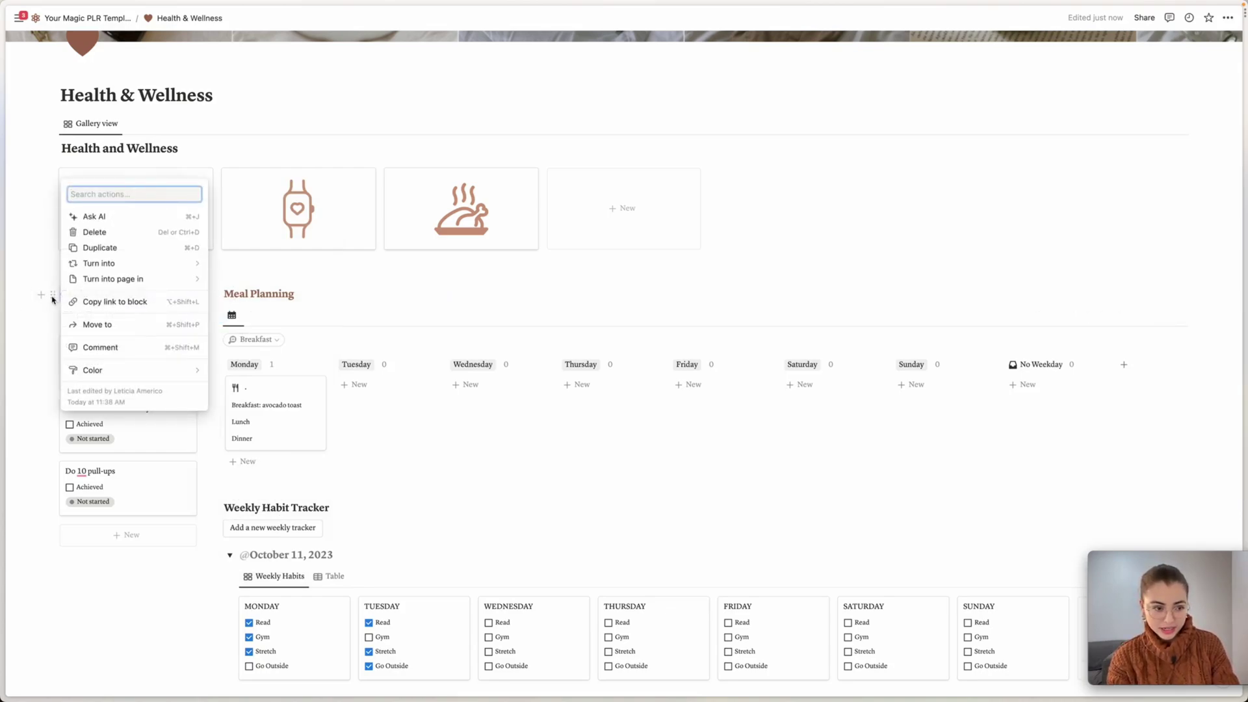
key(Escape)
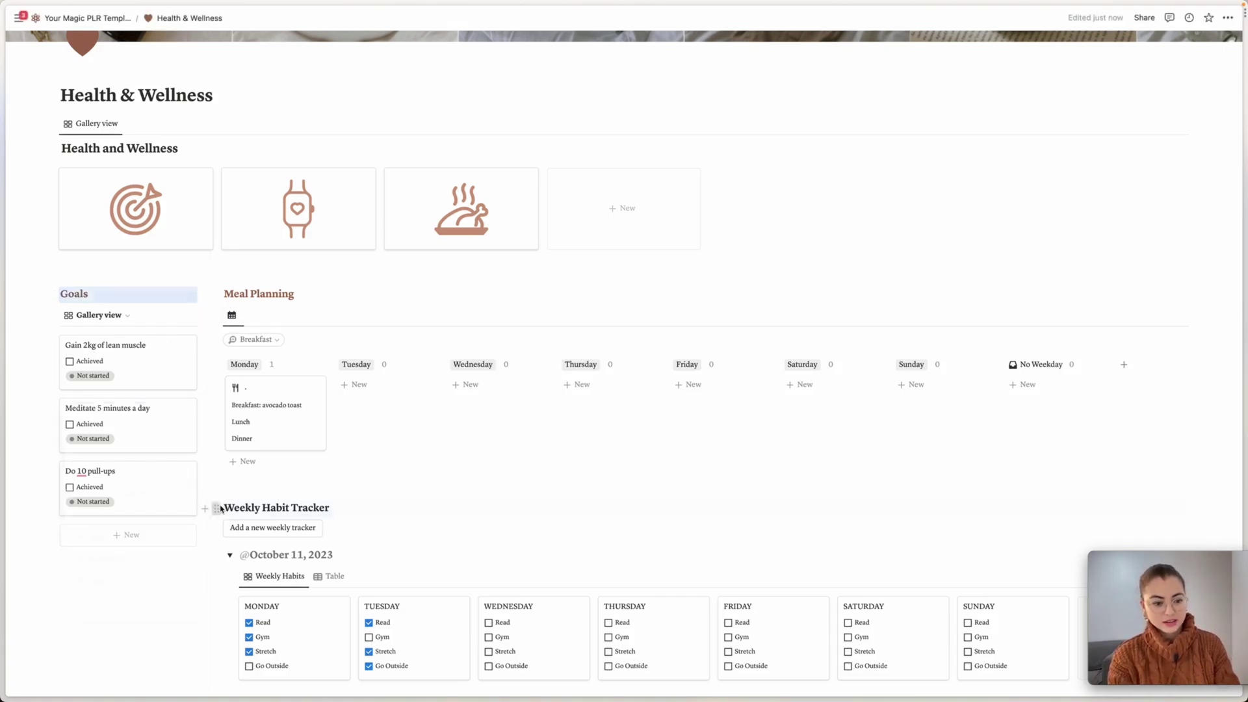
click(217, 508)
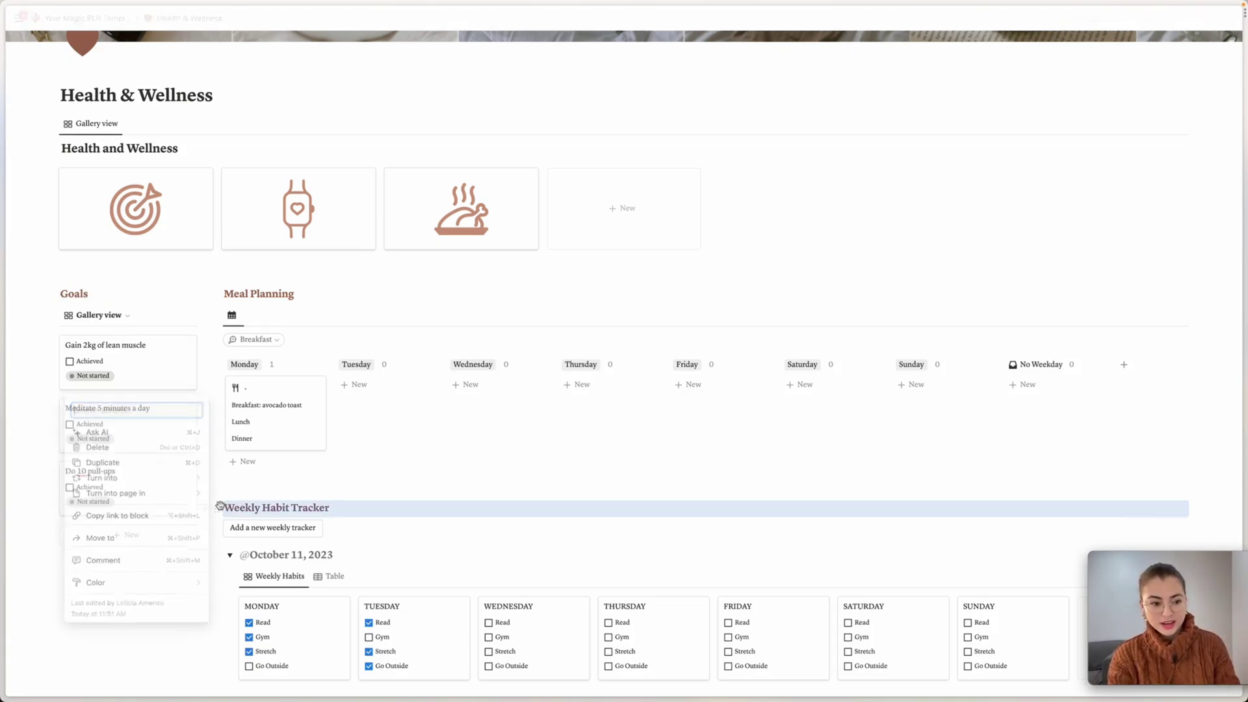
key(Escape)
Move the Old Habit Trackers block directly under the weekly tracker gallery.
scroll(252, 501, down, 3)
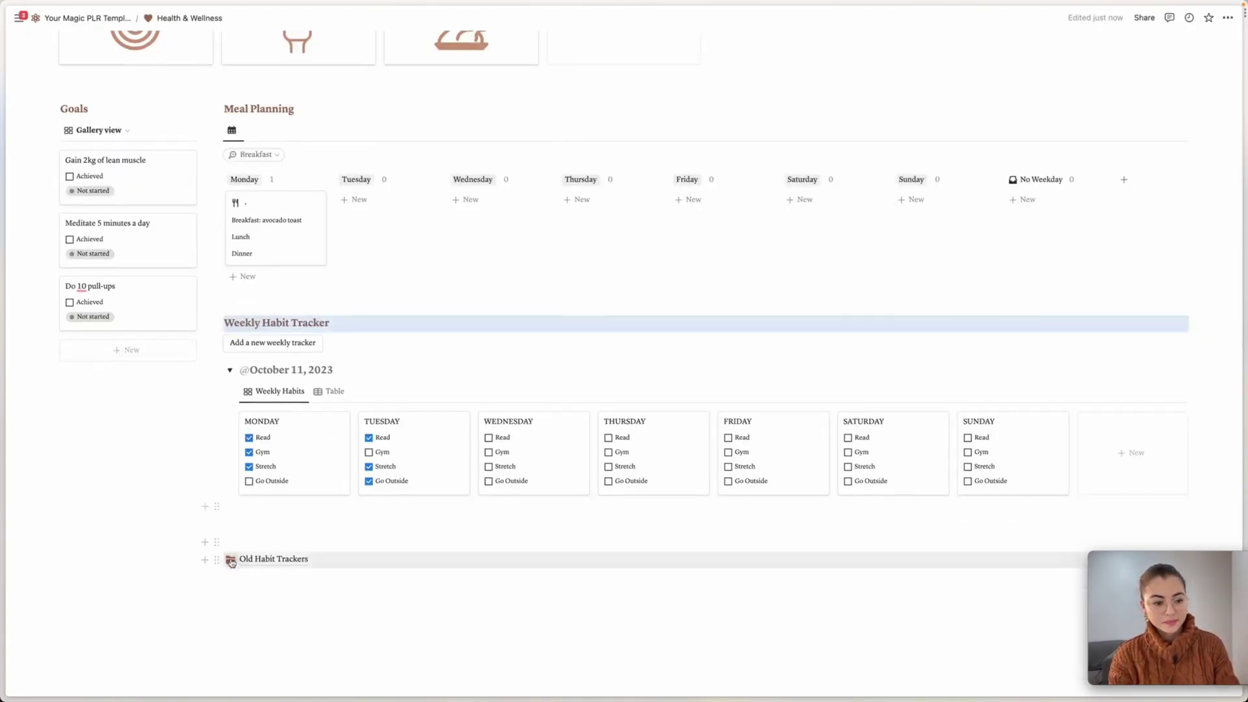
click(240, 534)
drag(217, 559, 218, 524)
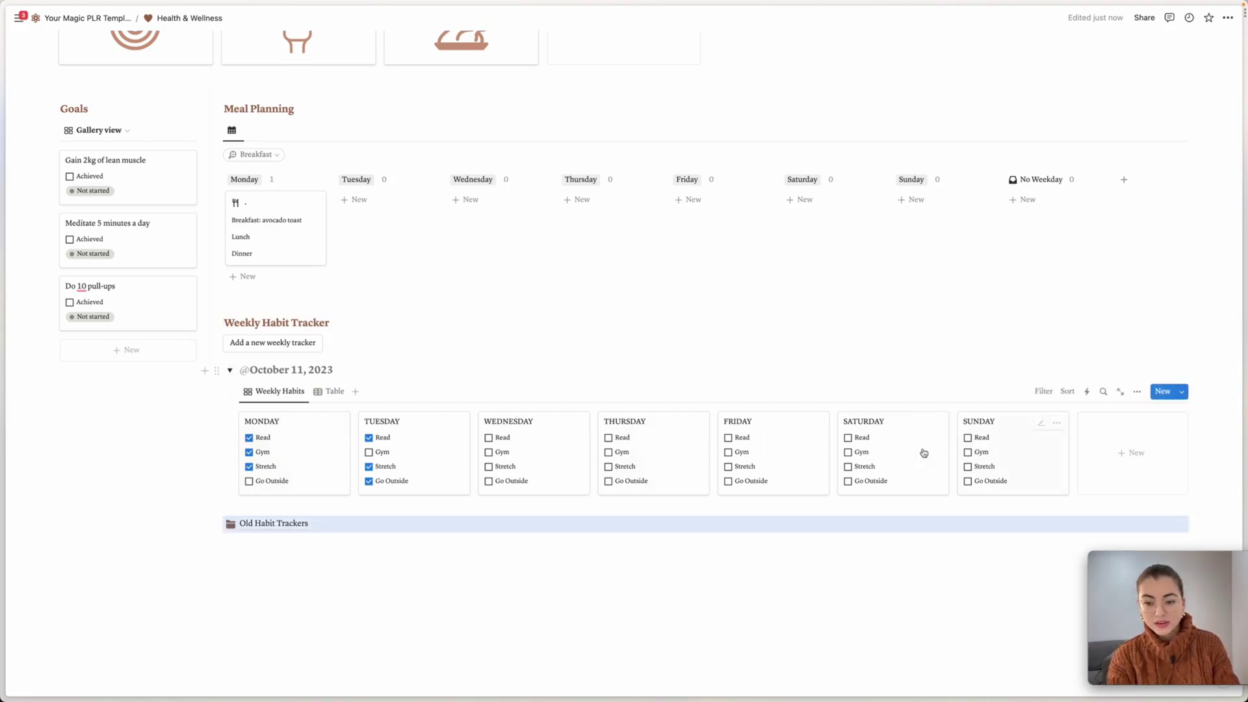
click(1136, 391)
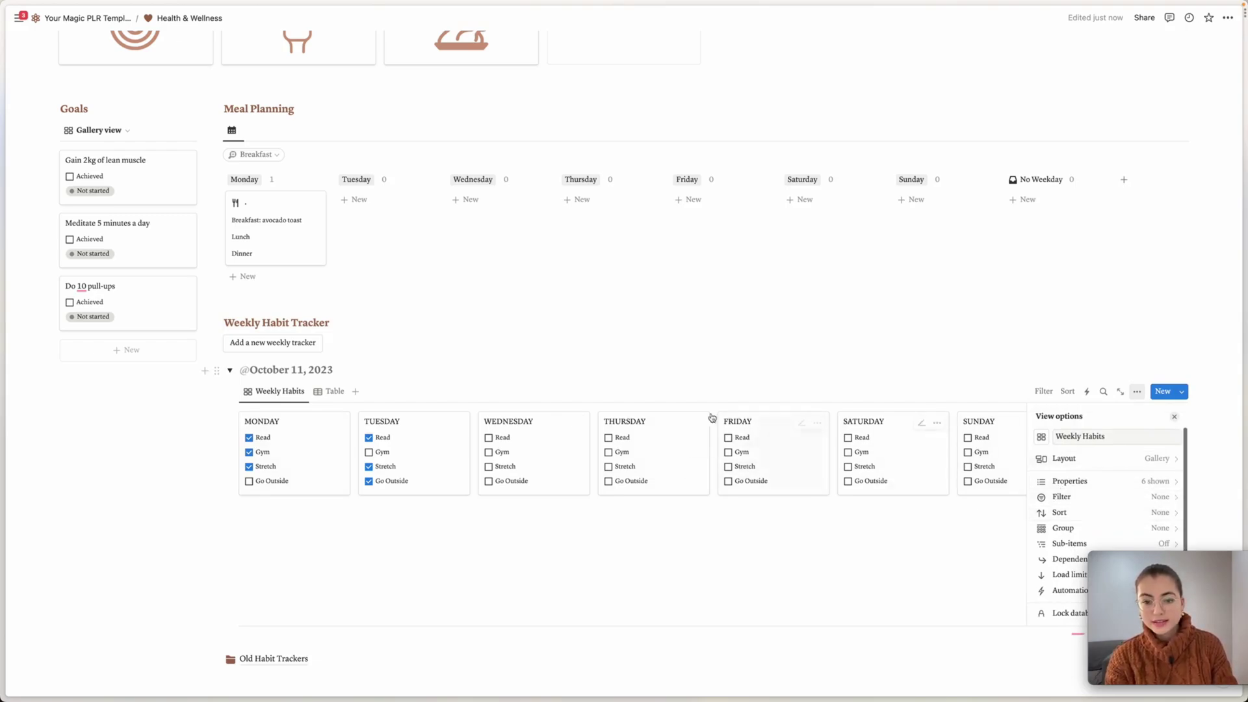
click(603, 374)
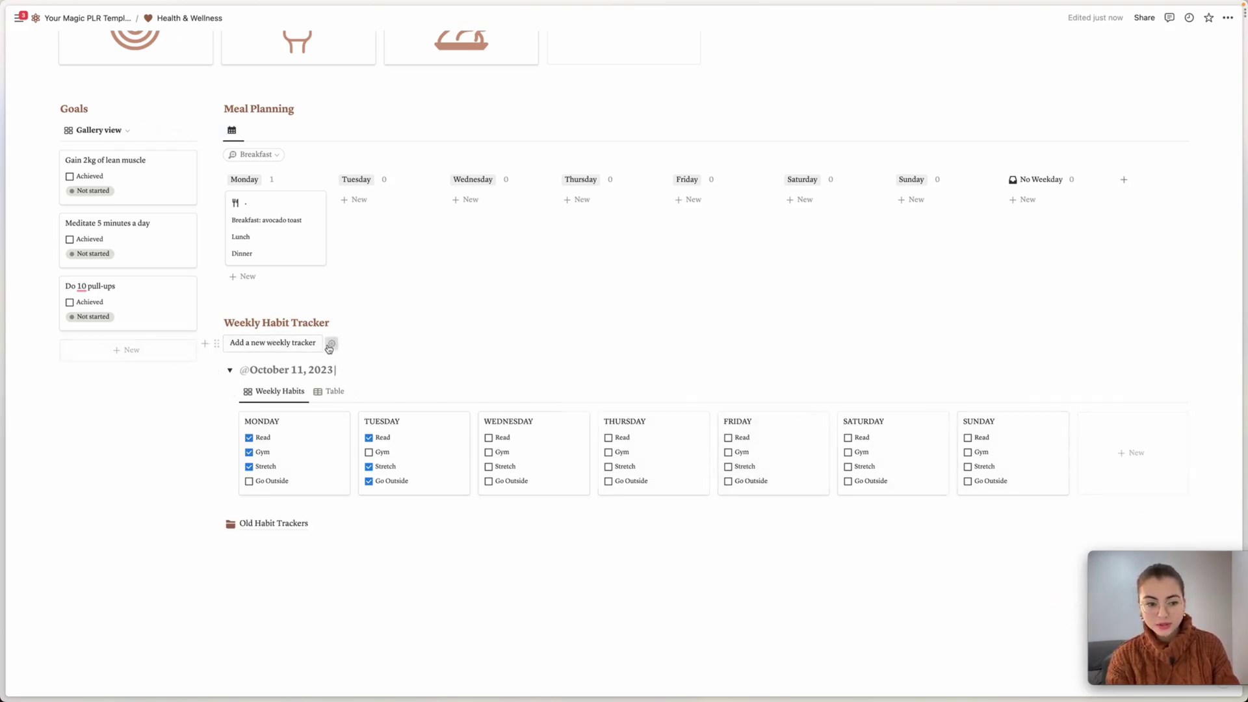
In the weekly tracker button's Today template, set the gallery's card preview to None.
click(330, 346)
click(247, 489)
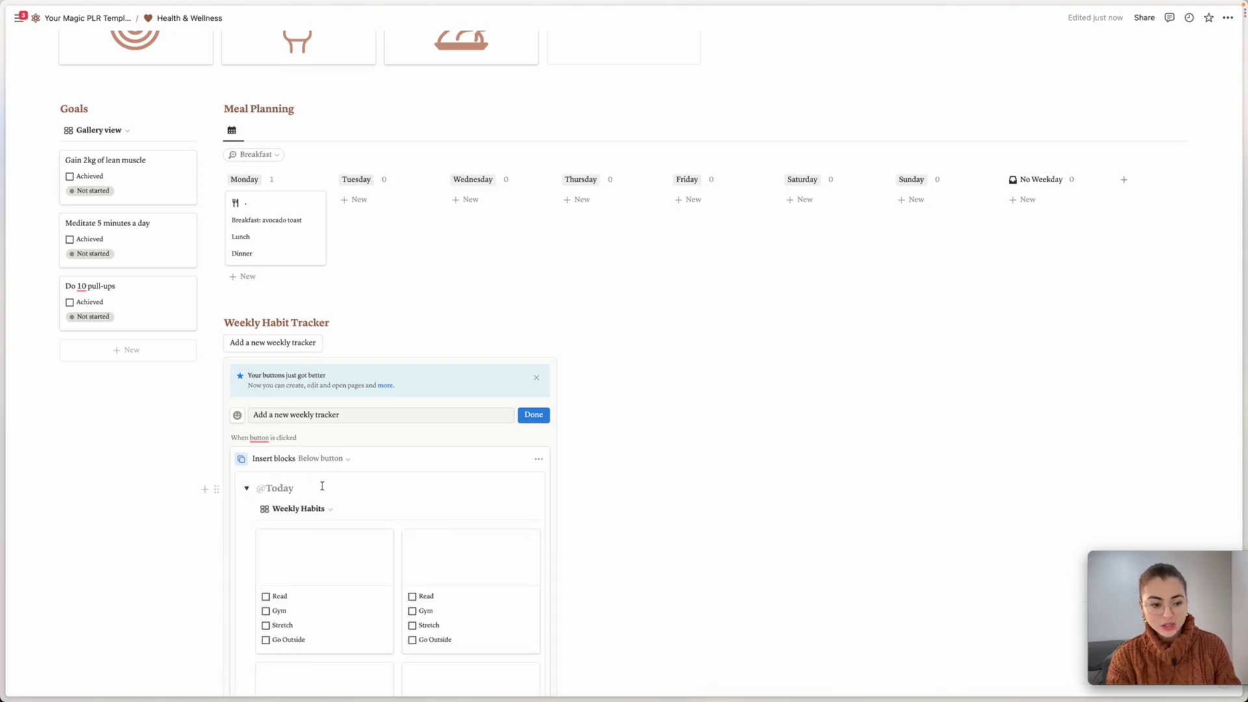
scroll(326, 505, down, 3)
scroll(326, 510, up, 3)
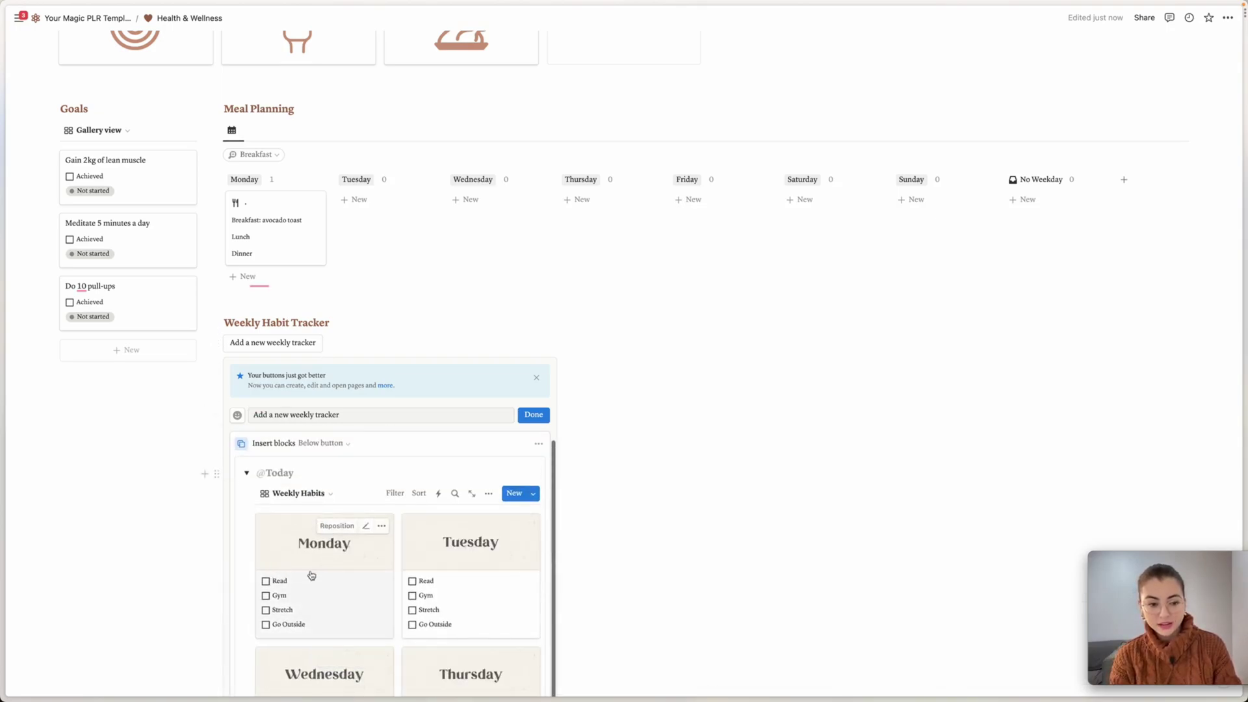
scroll(315, 566, down, 2)
scroll(318, 567, up, 1)
scroll(317, 566, up, 1)
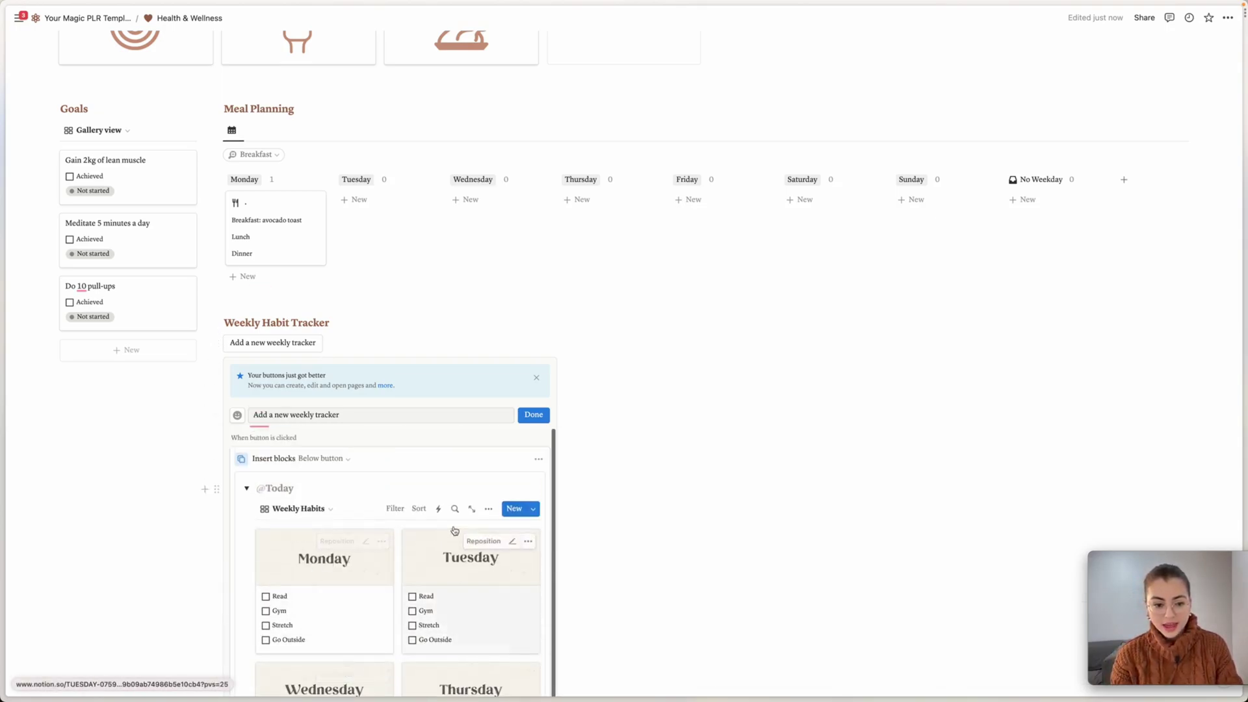
click(488, 508)
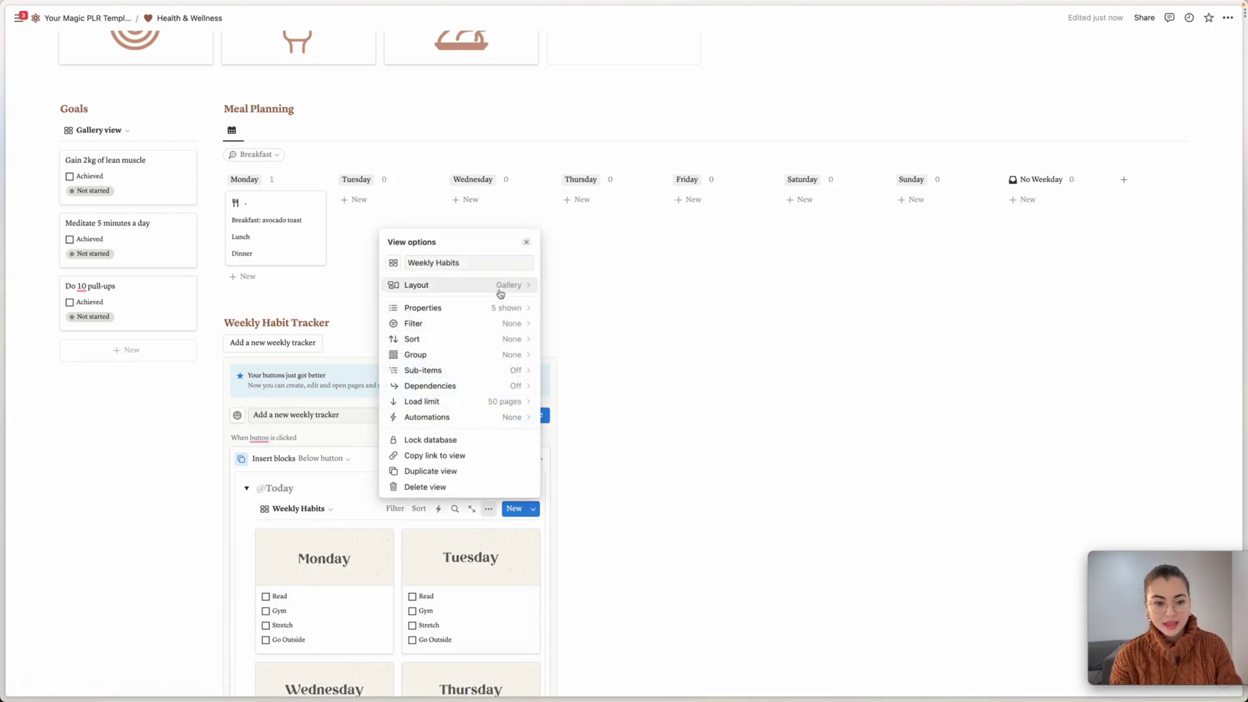
click(500, 286)
click(515, 410)
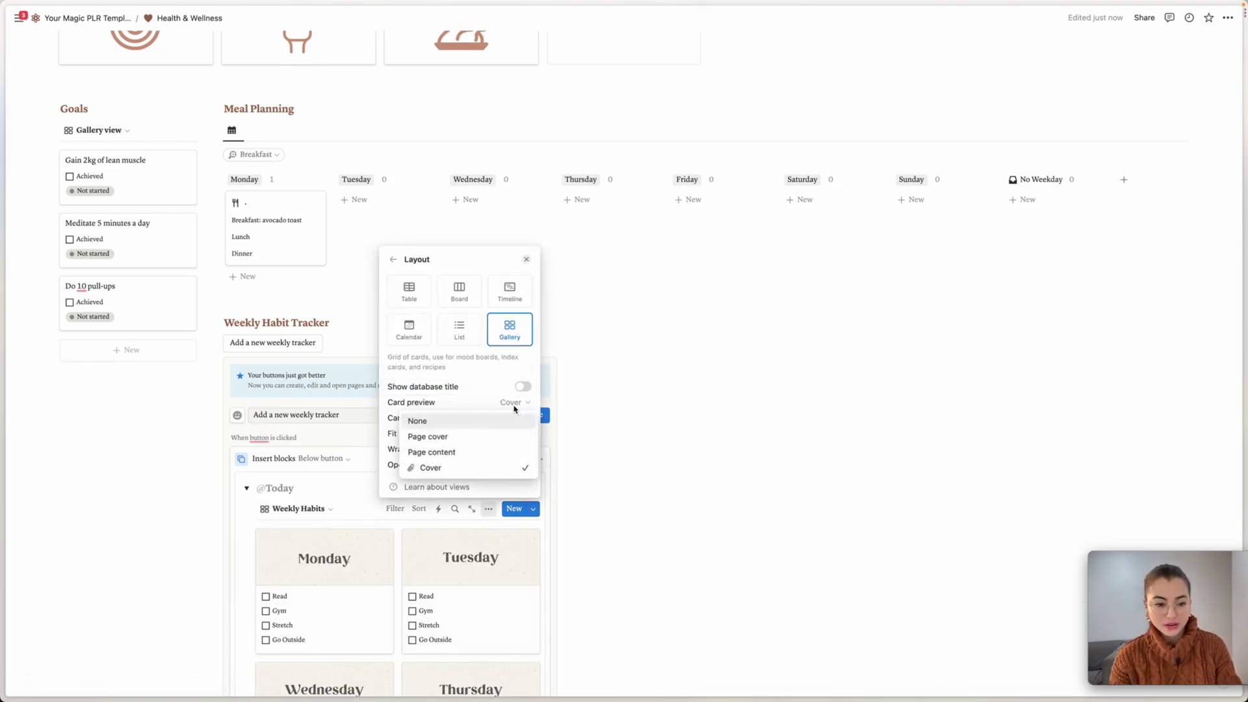
click(442, 420)
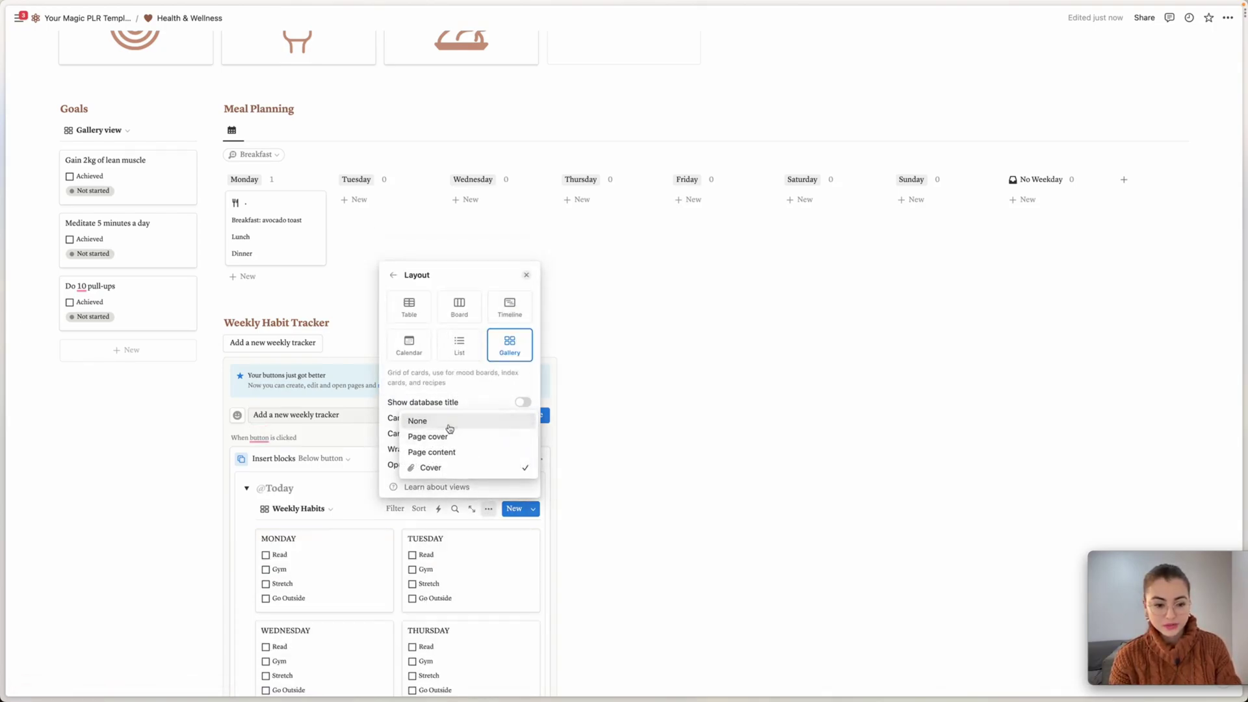
click(346, 496)
scroll(345, 494, down, 10)
scroll(347, 495, up, 6)
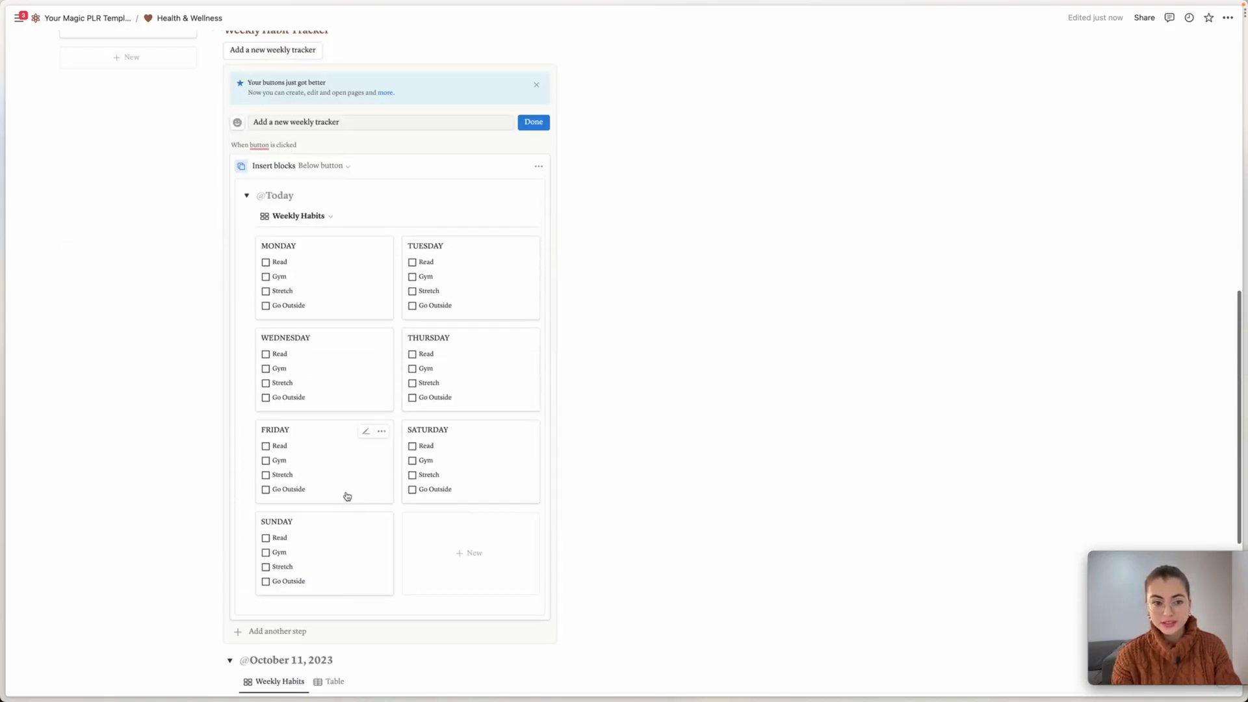
Finish editing the weekly tracker button and hide the Health and Wellness database title.
click(533, 122)
scroll(322, 294, up, 6)
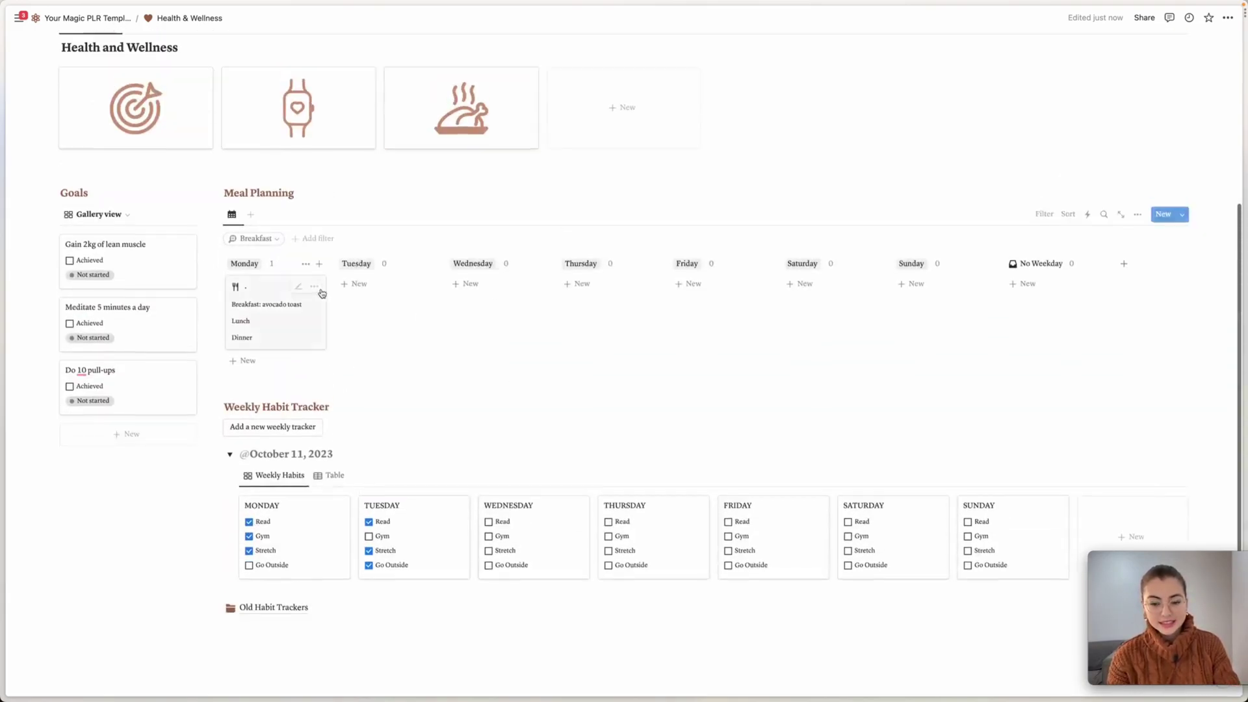
scroll(774, 540, up, 5)
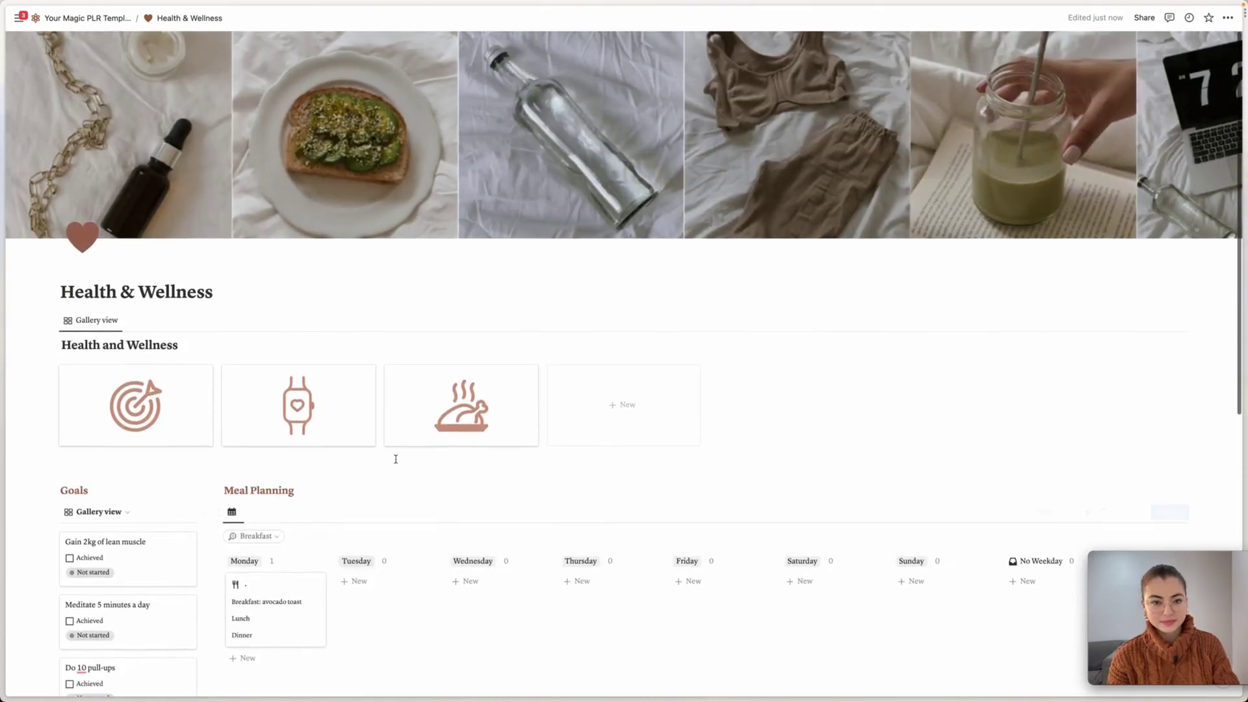
scroll(397, 462, down, 7)
scroll(397, 455, up, 5)
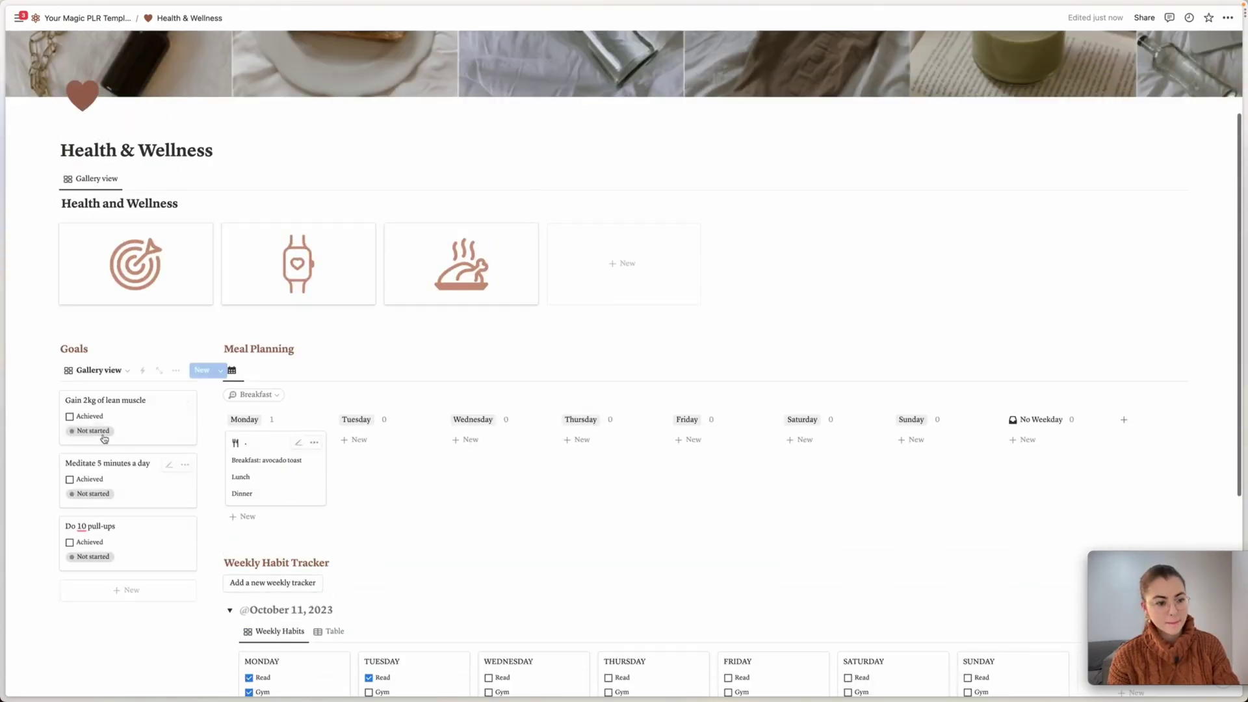
scroll(84, 376, down, 1)
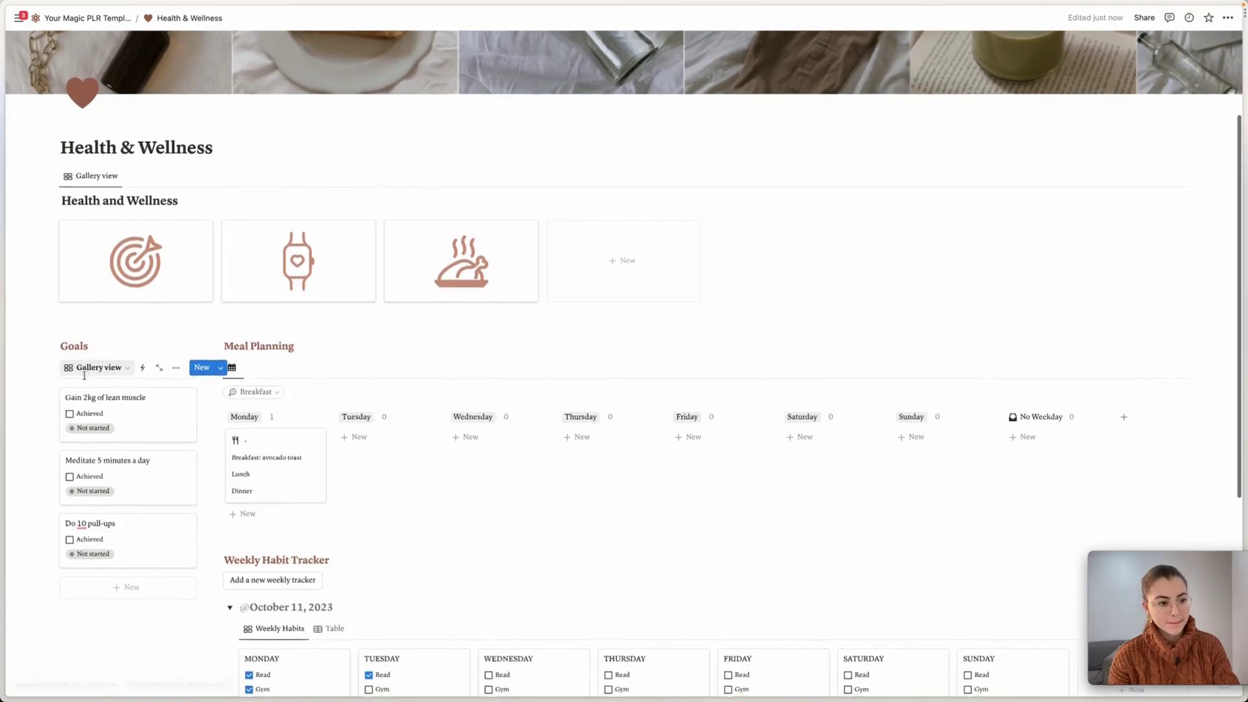
scroll(84, 375, down, 1)
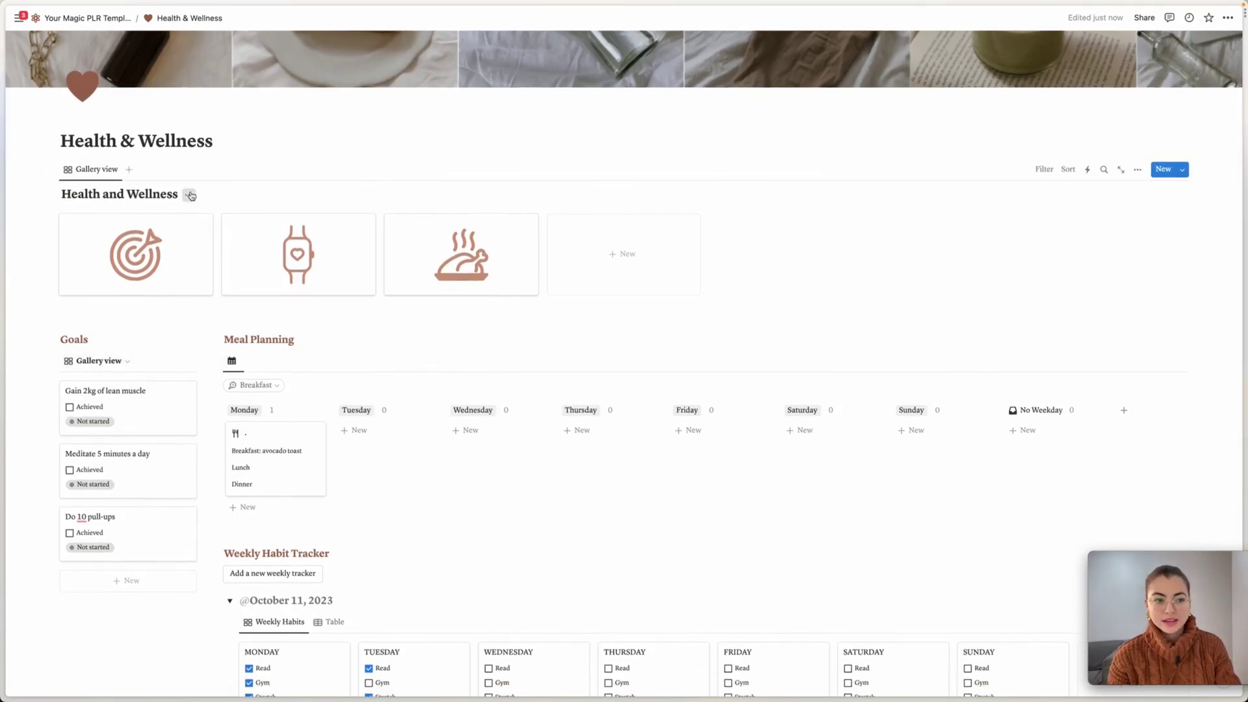
click(191, 195)
click(175, 250)
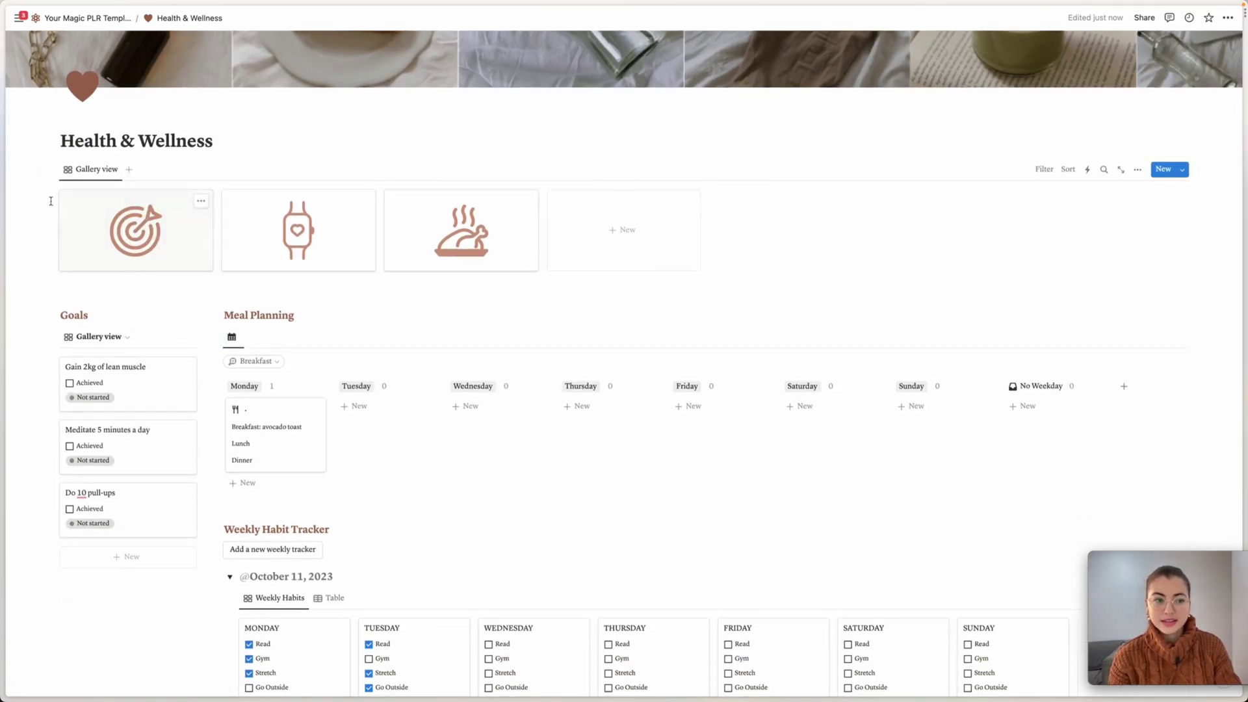
Replace the top gallery and Goals view names with an asterisk icon.
click(81, 169)
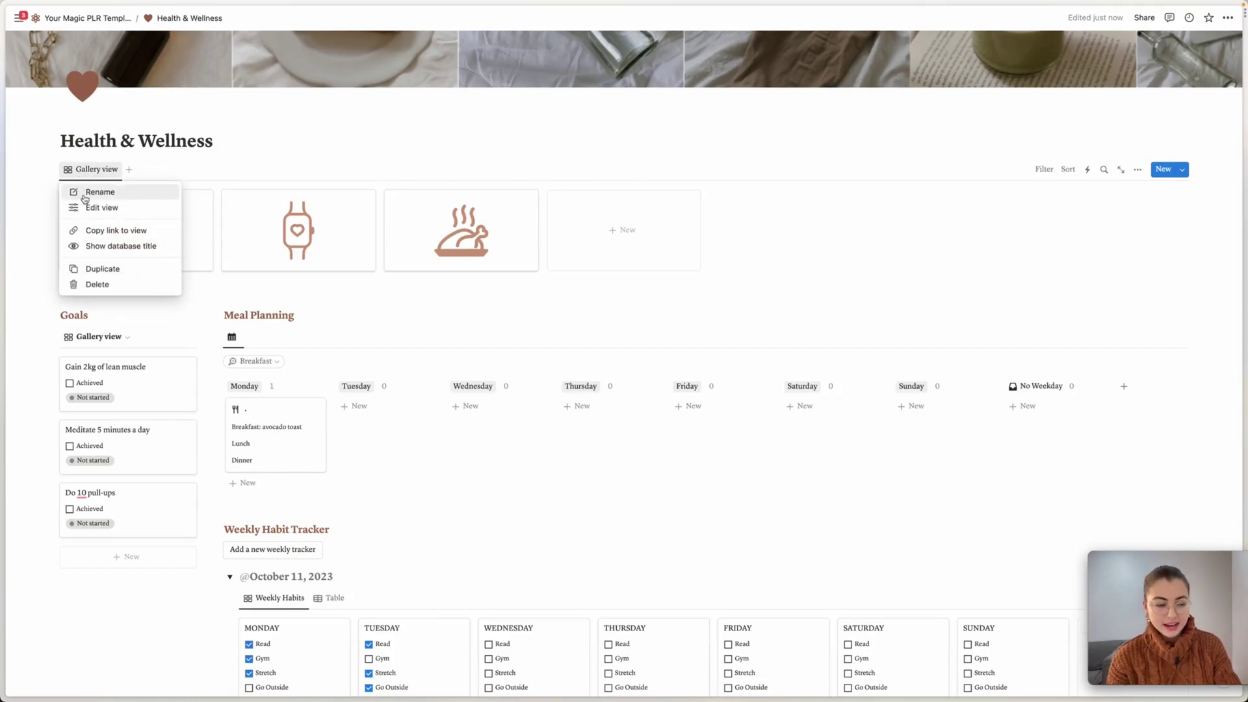
click(83, 195)
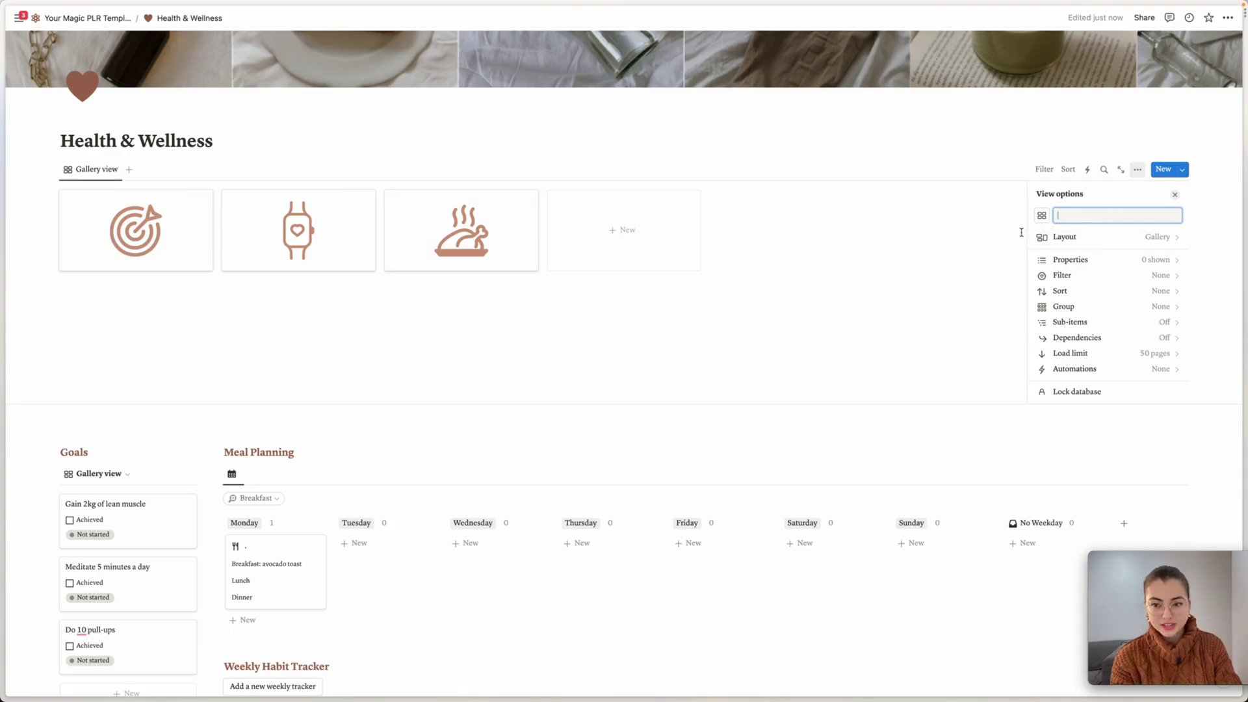
click(1042, 215)
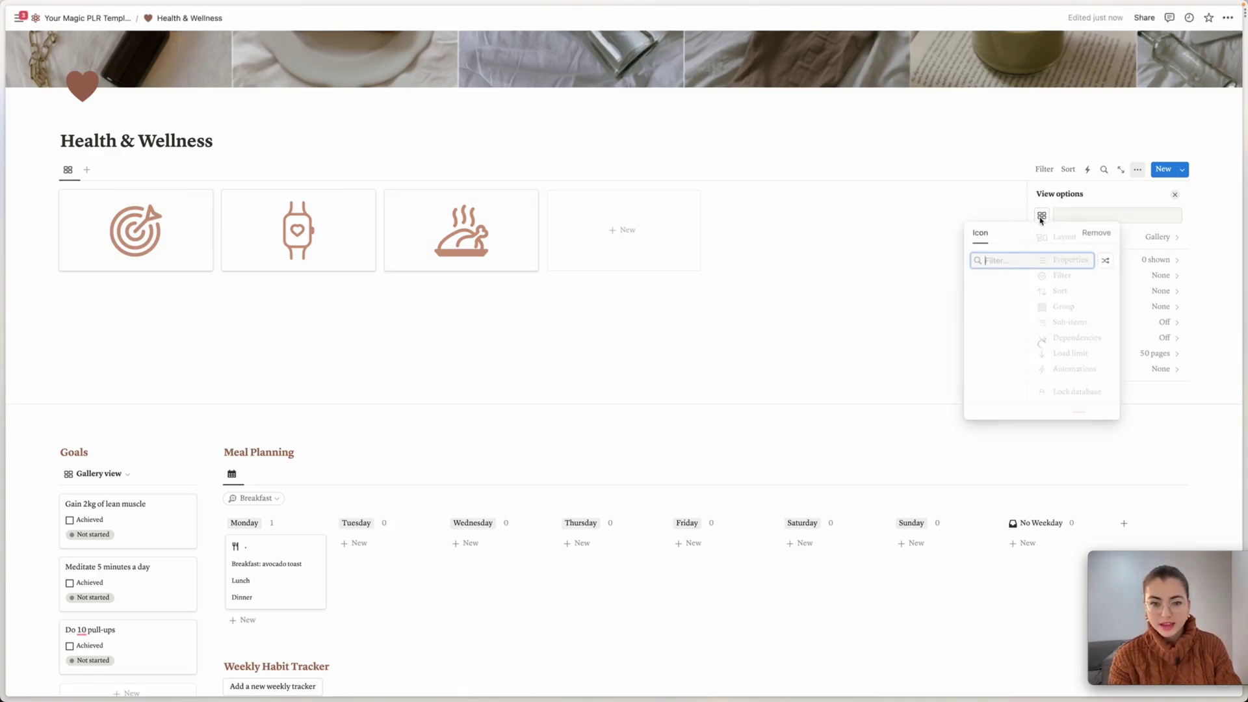
click(1033, 301)
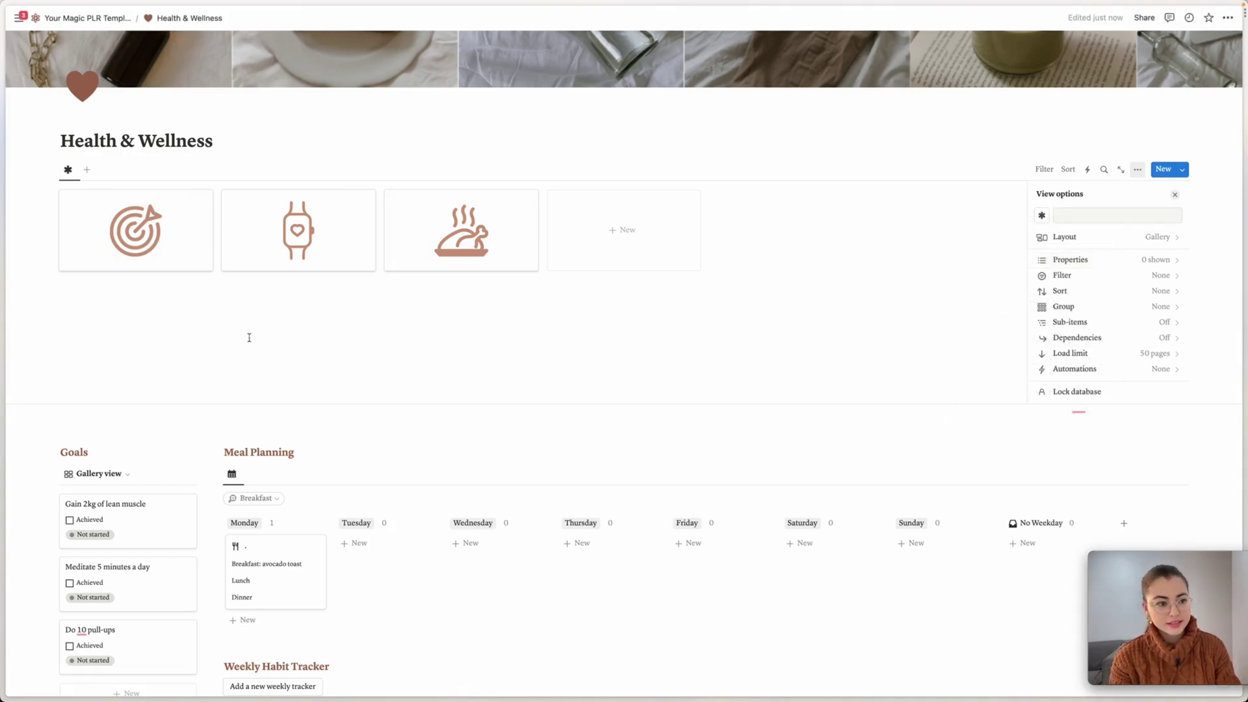
click(97, 473)
click(175, 337)
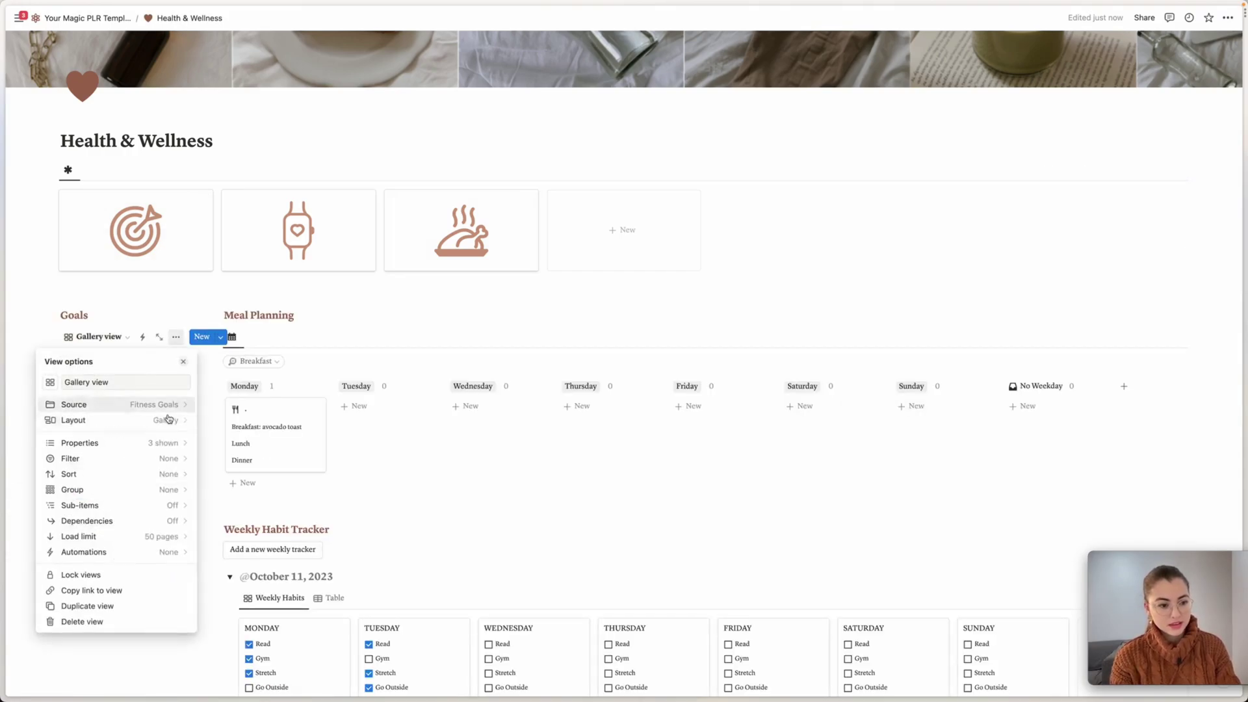
click(51, 382)
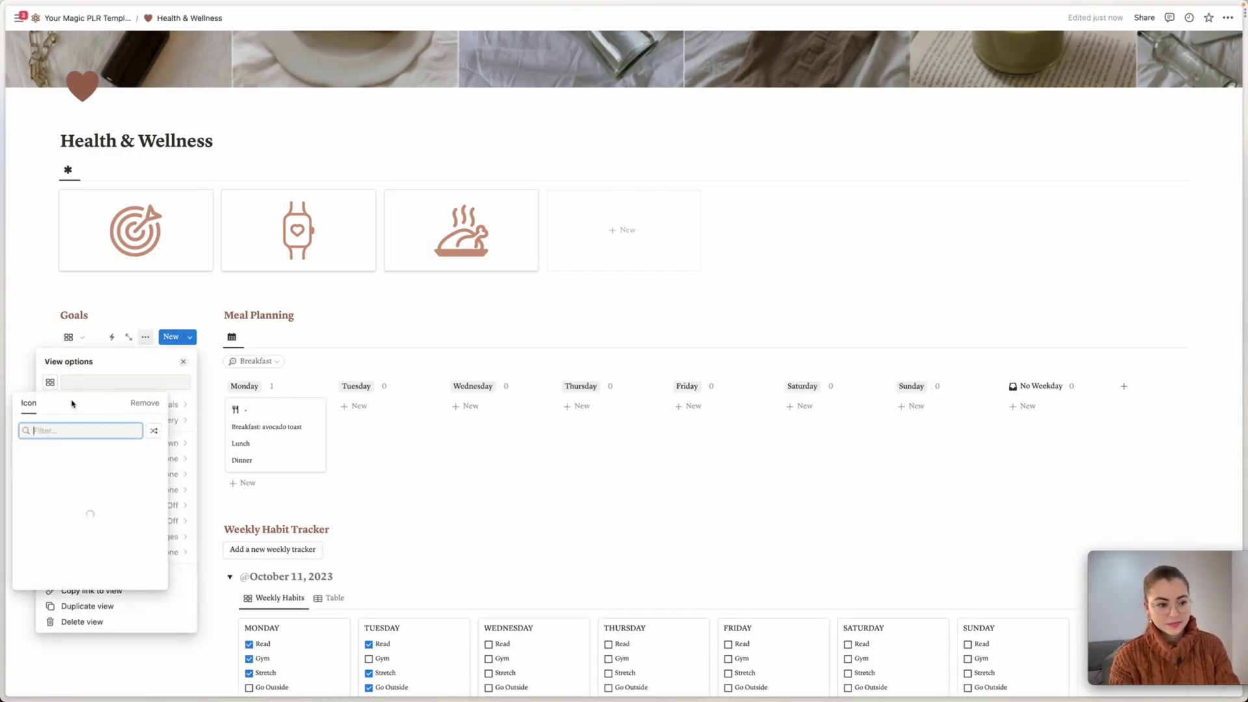
click(27, 471)
click(39, 316)
Try the empty line under Goals and look at the Quick Links block options.
scroll(326, 349, down, 2)
scroll(326, 349, up, 2)
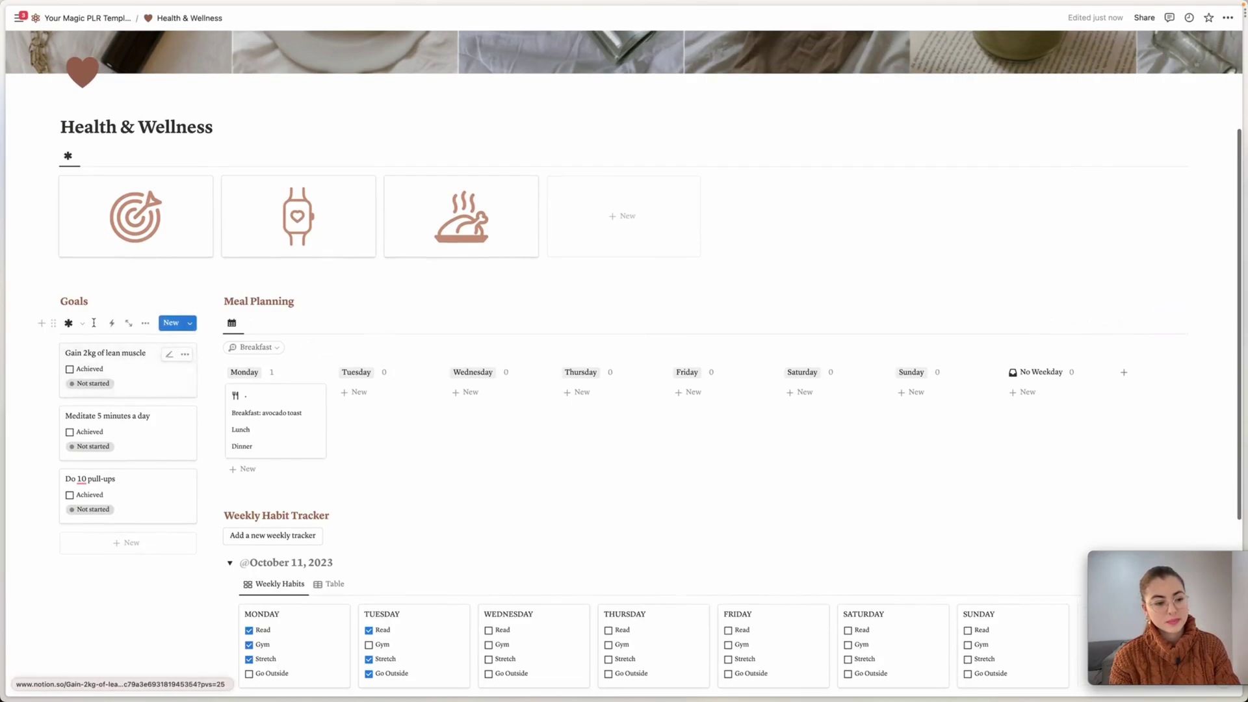
click(176, 559)
text(/)
key(BackSpace)
text(/)
key(BackSpace)
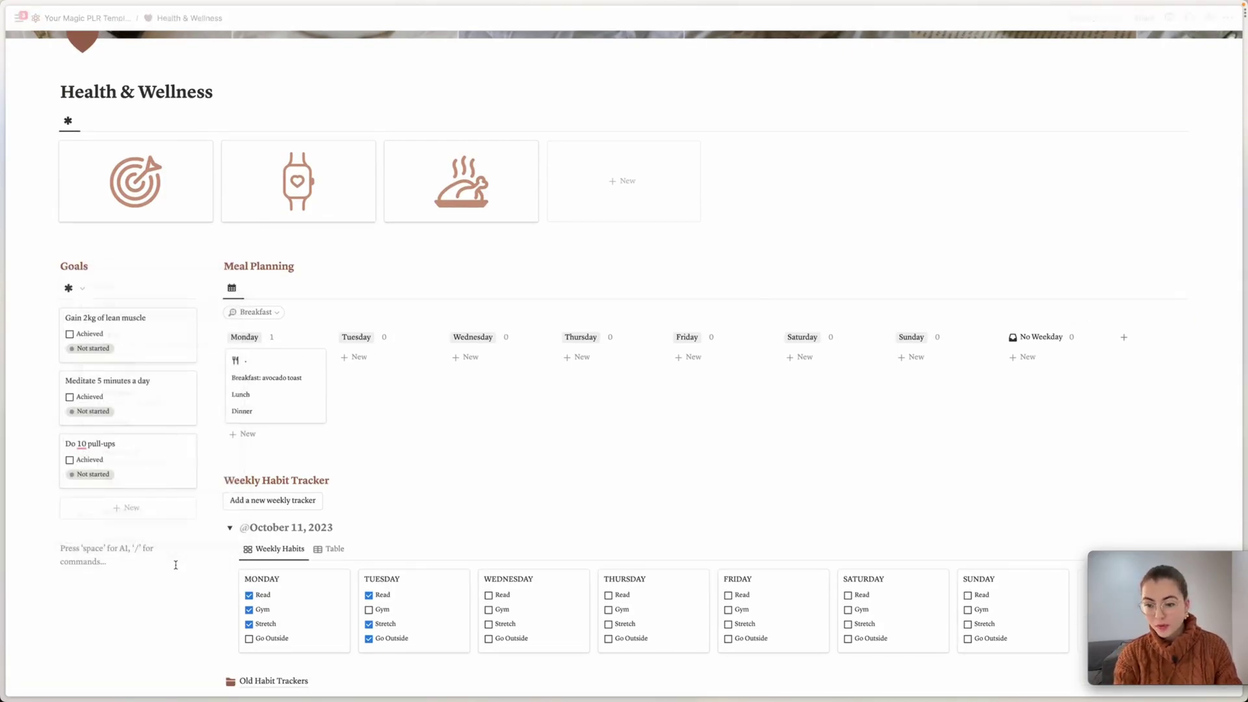
scroll(176, 564, down, 1)
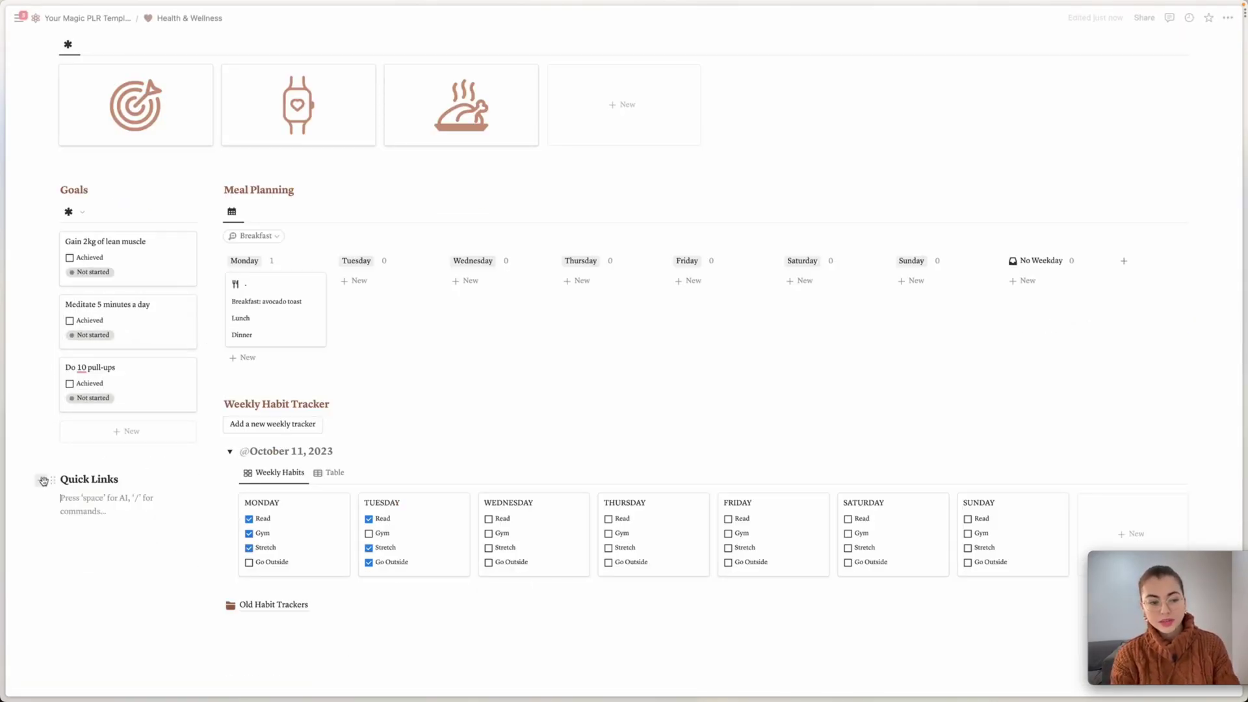
click(53, 481)
key(Escape)
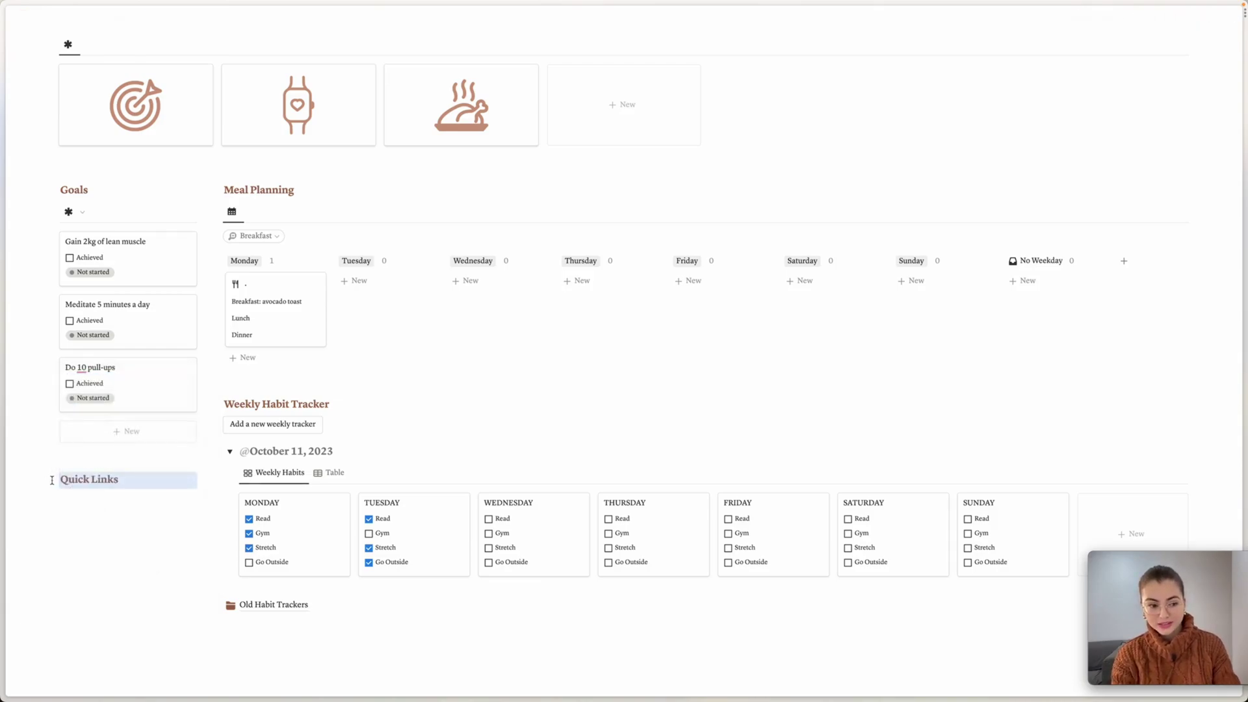
Edit the lines under the Quick Links heading, typing 'Ex' and 'Healthy'.
click(72, 504)
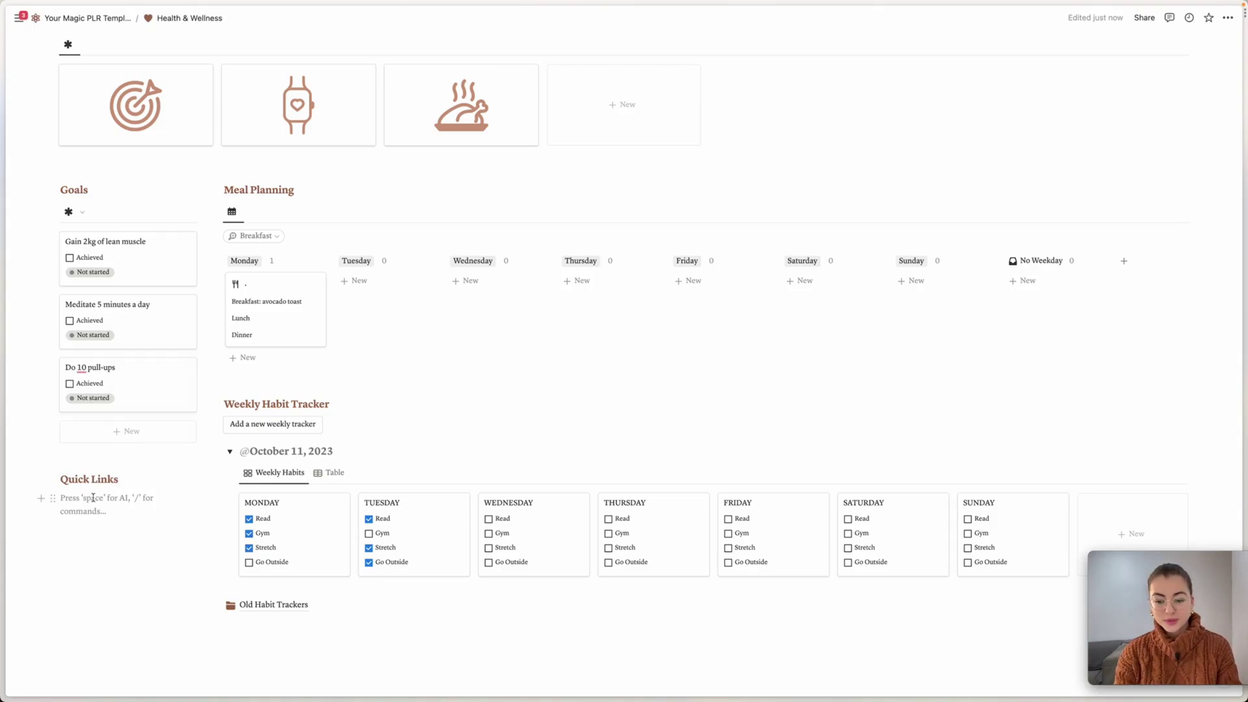
text(F)
key(BackSpace)
text(F)
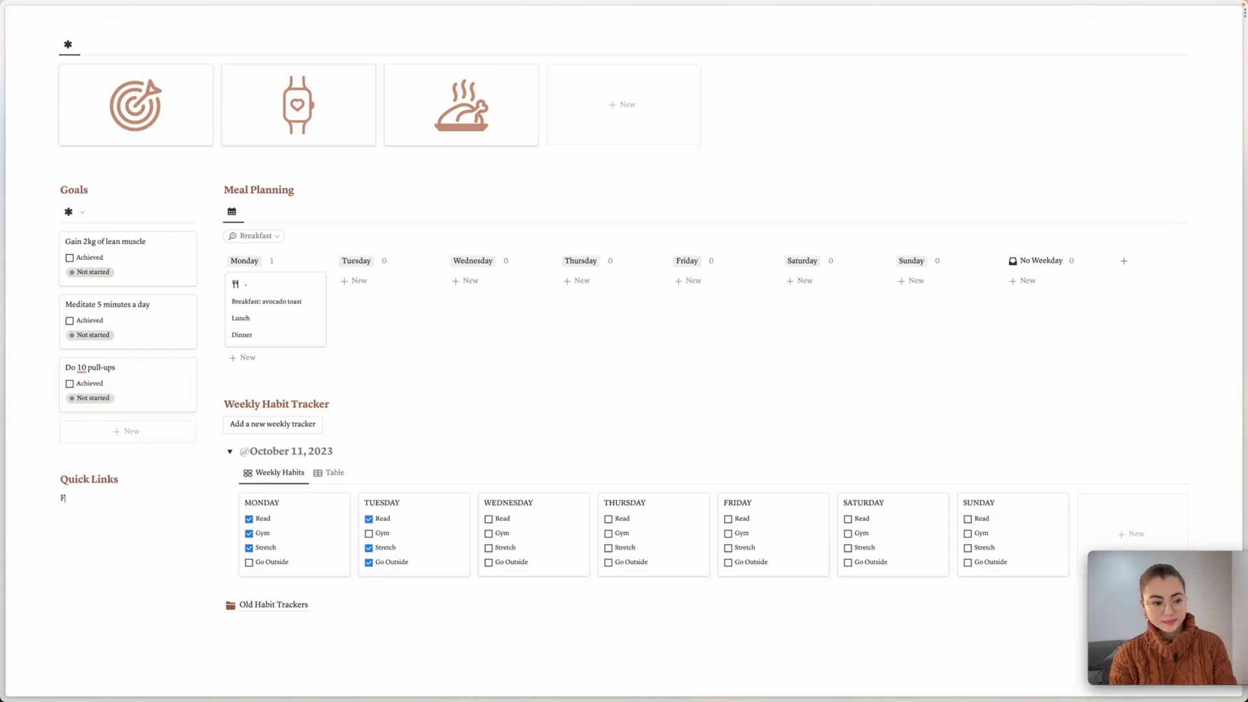
key(BackSpace)
text(Extra Resources)
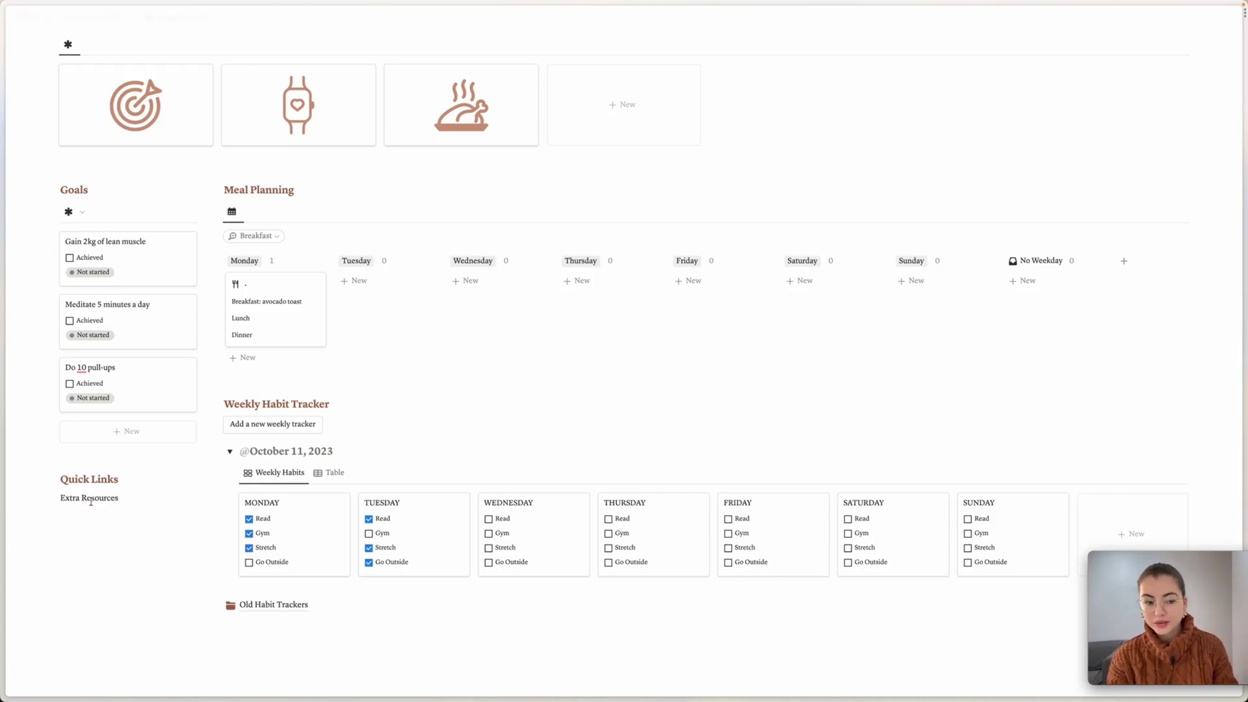
key(Return)
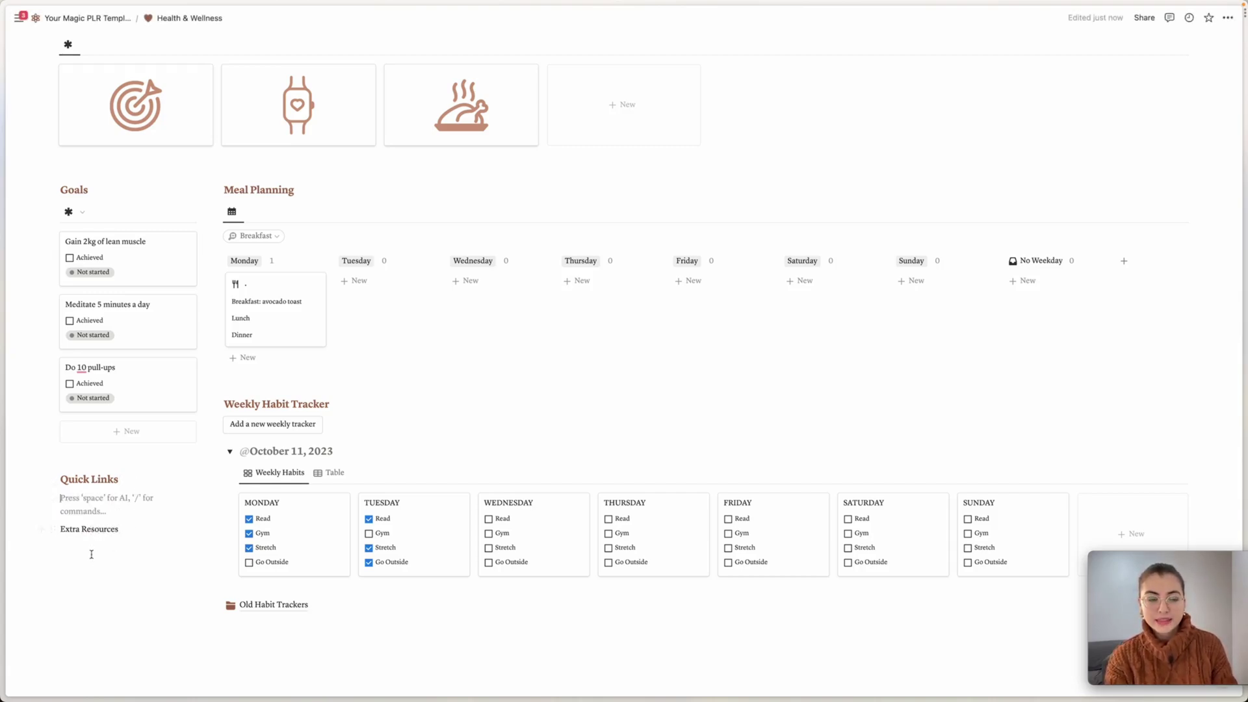
text(Healthy Recipes)
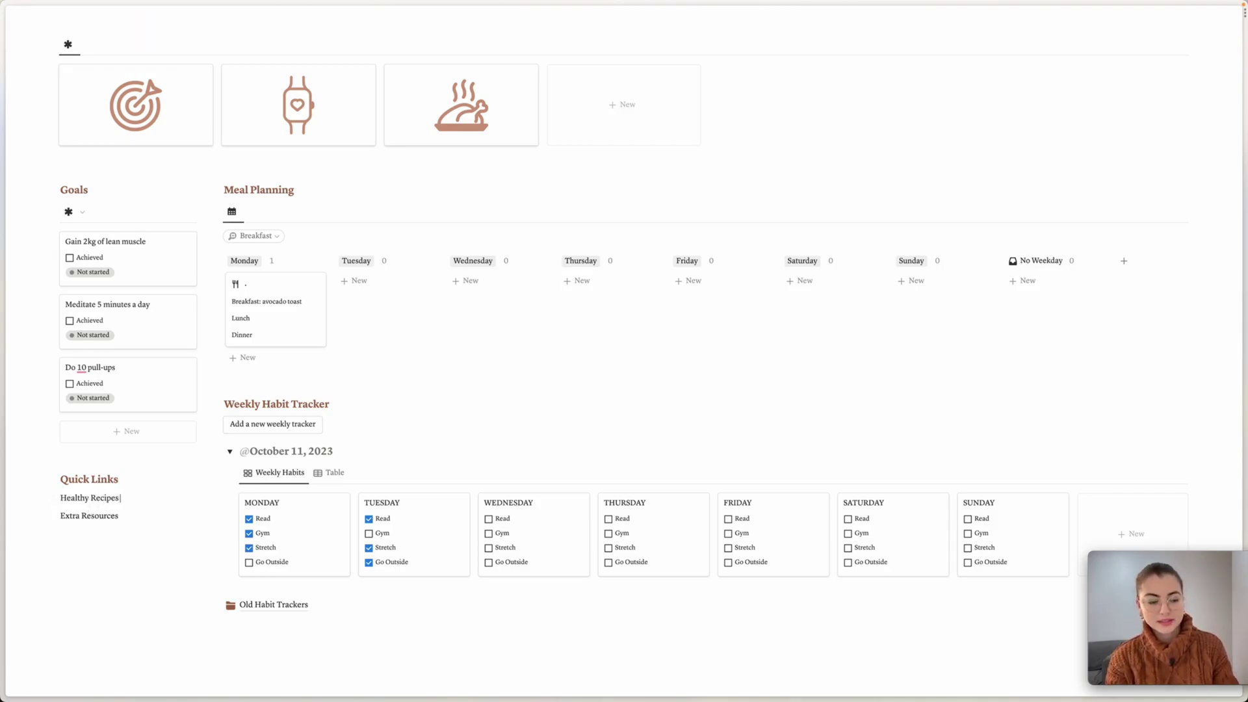
Select the Quick Links heading with both link lines and delete them.
click(130, 523)
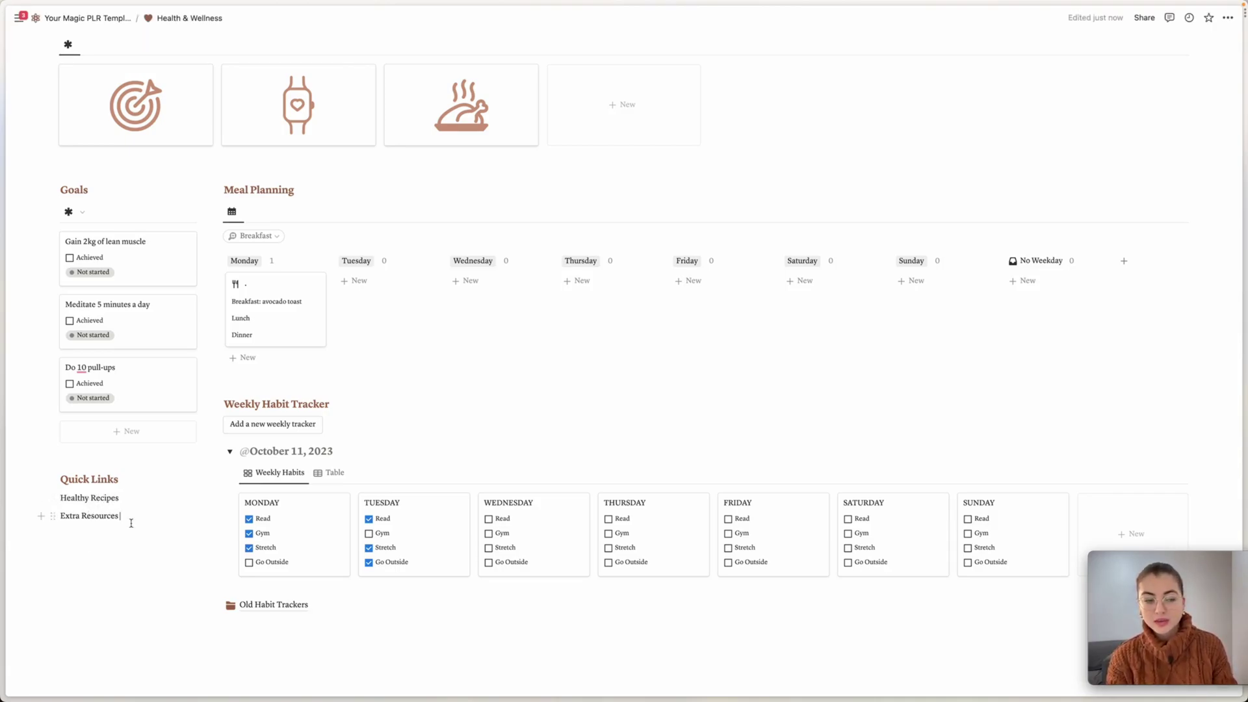
drag(51, 505, 113, 507)
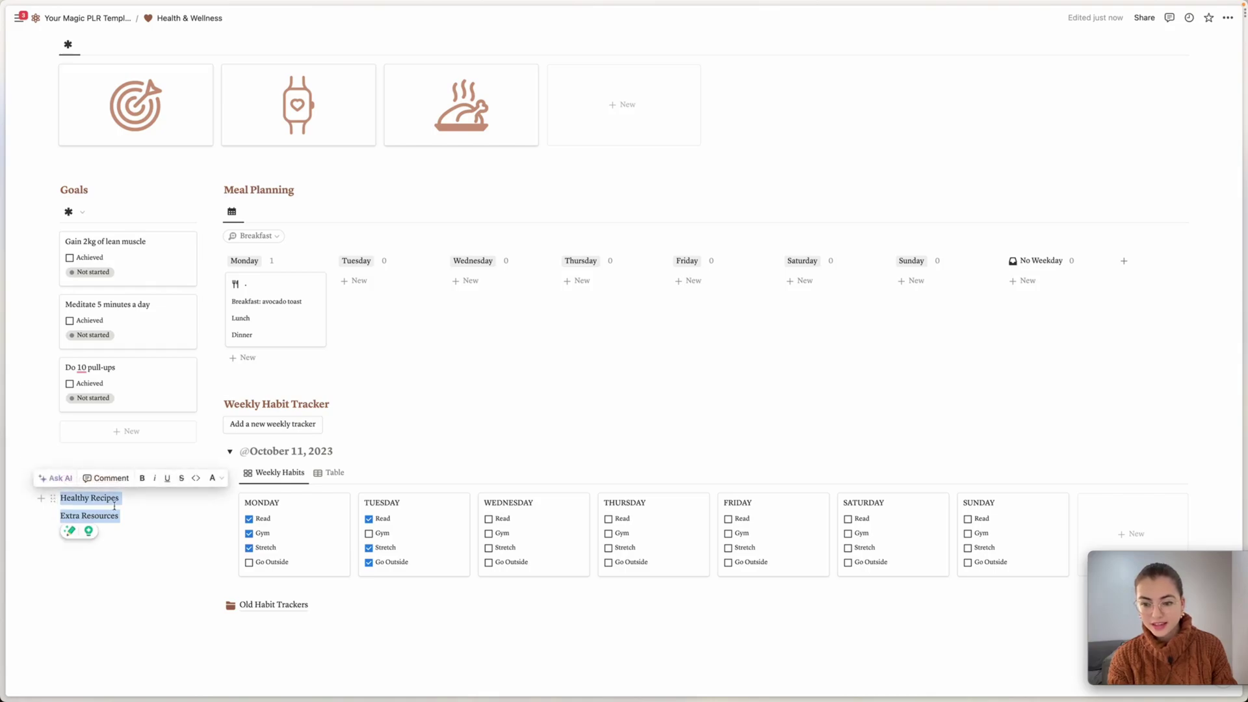
mouse_move(90, 563)
mouse_down()
mouse_move(171, 546)
mouse_move(58, 487)
mouse_up()
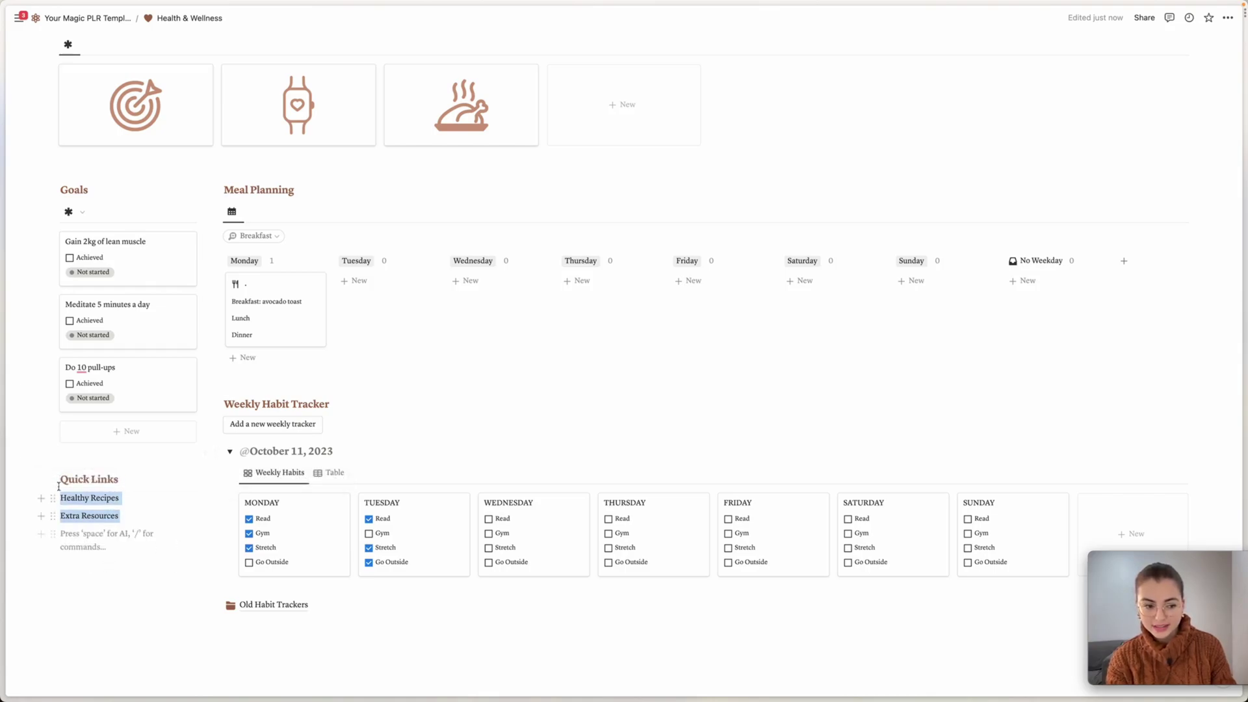
key(BackSpace)
scroll(624, 351, up, 3)
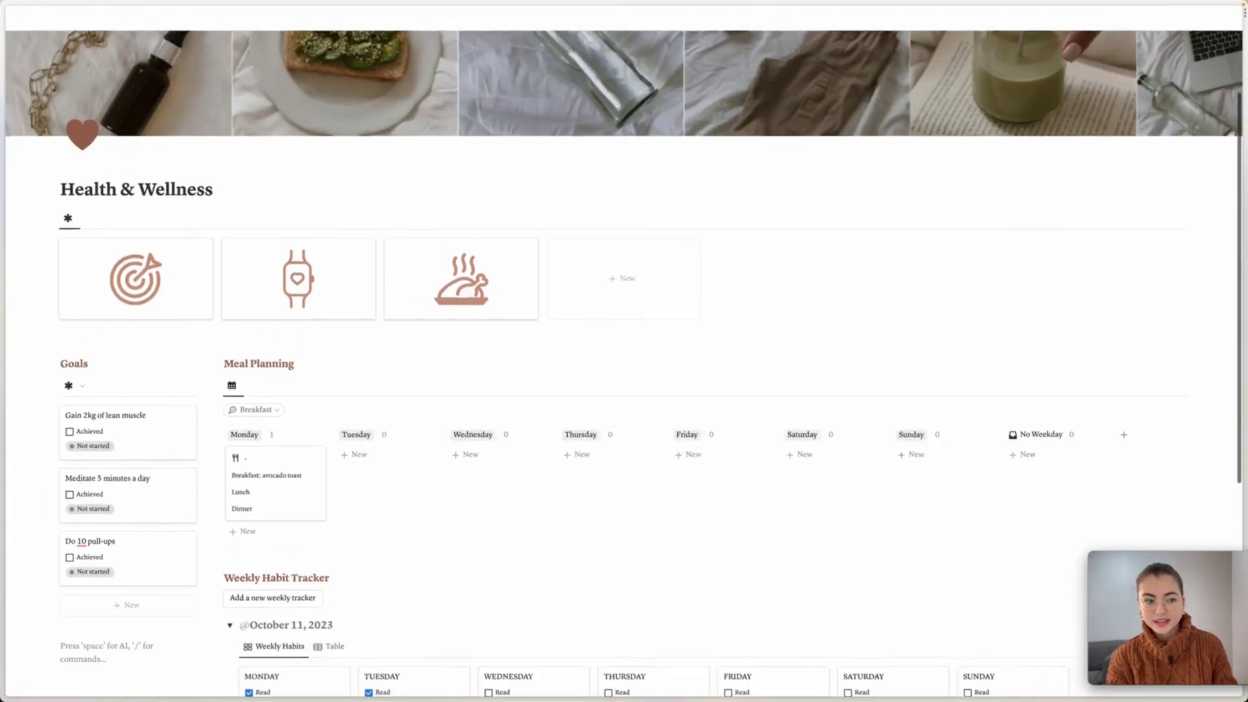
scroll(571, 424, down, 7)
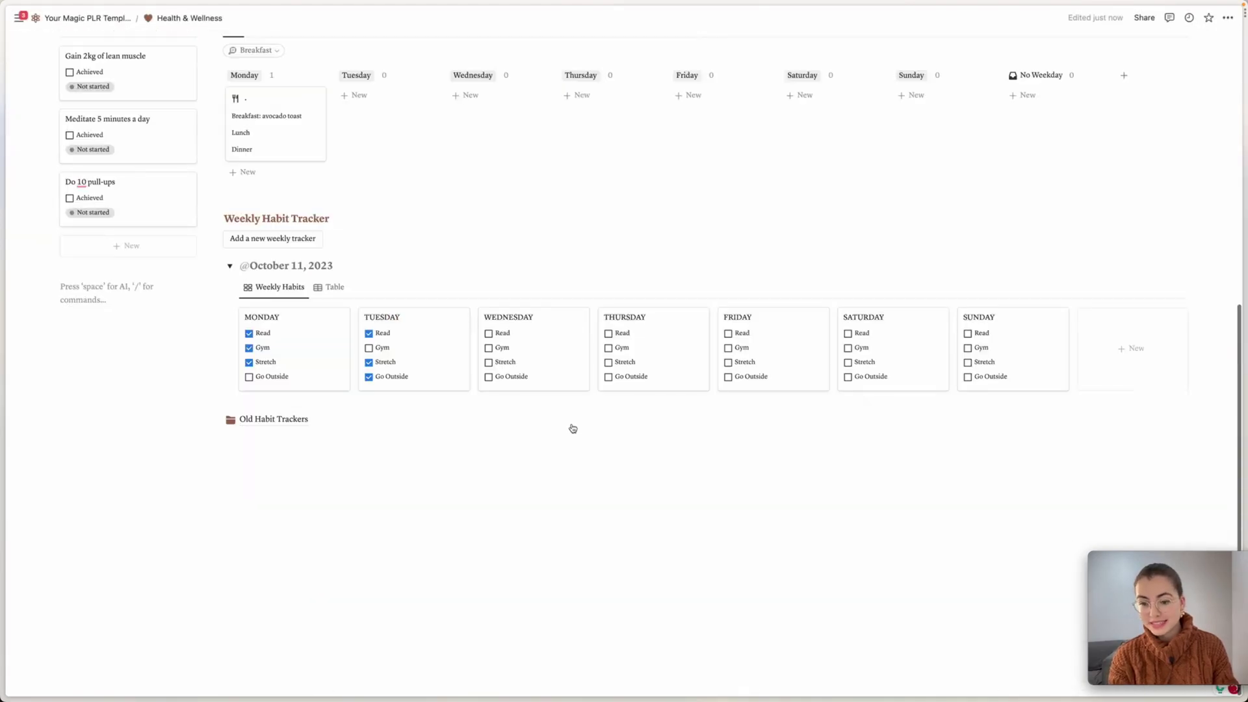
scroll(572, 425, up, 10)
mouse_move(1109, 575)
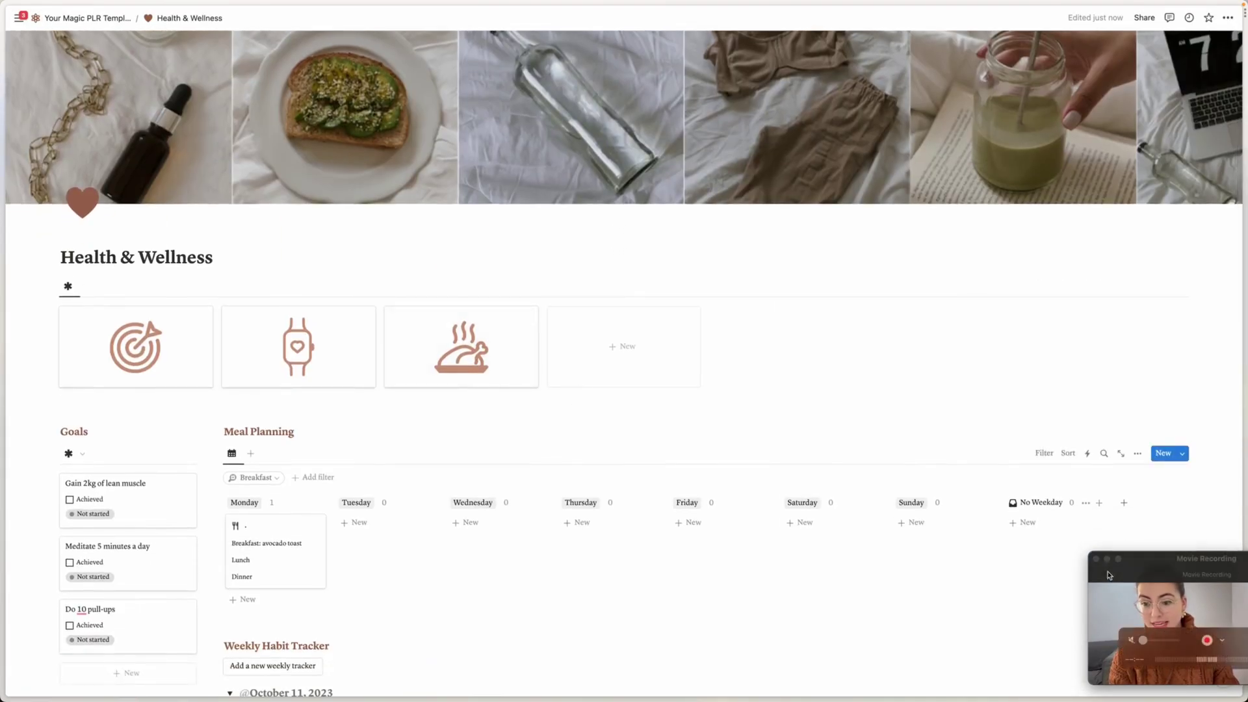
scroll(922, 442, up, 1)
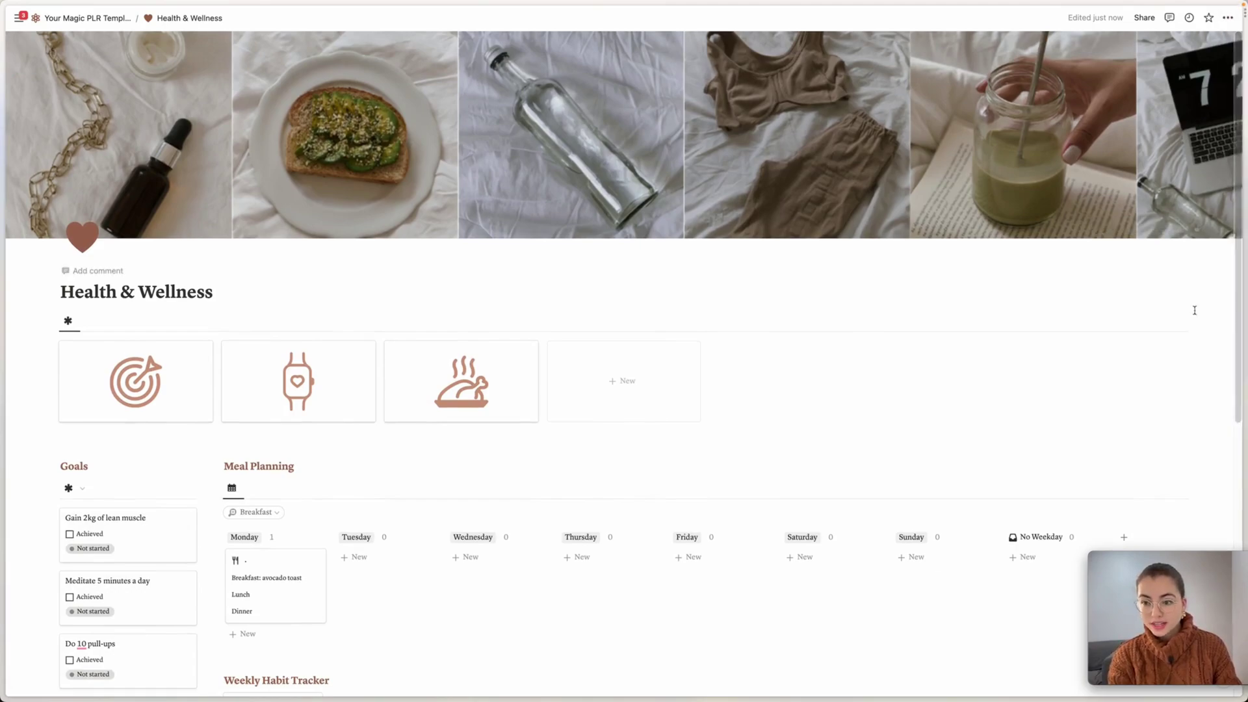
mouse_move(1148, 385)
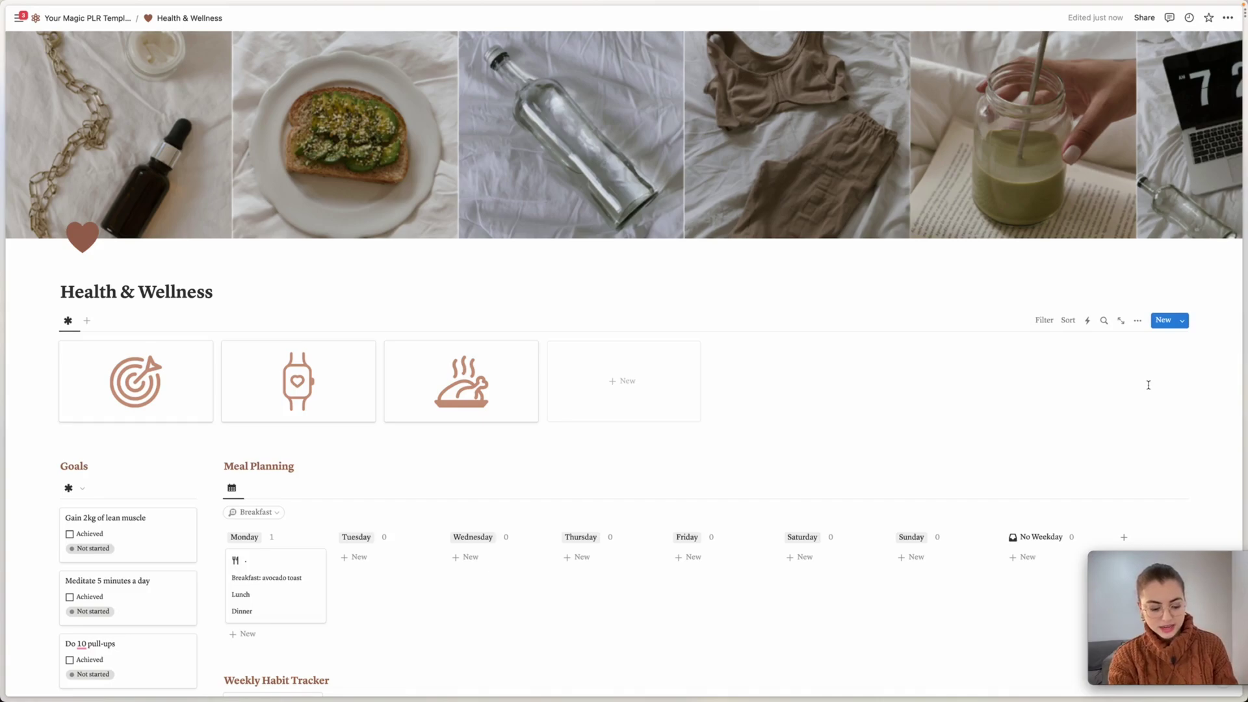
Capture the Notion page's cover and dashboard with Arc's capture tool and save it.
key(super+shift+2)
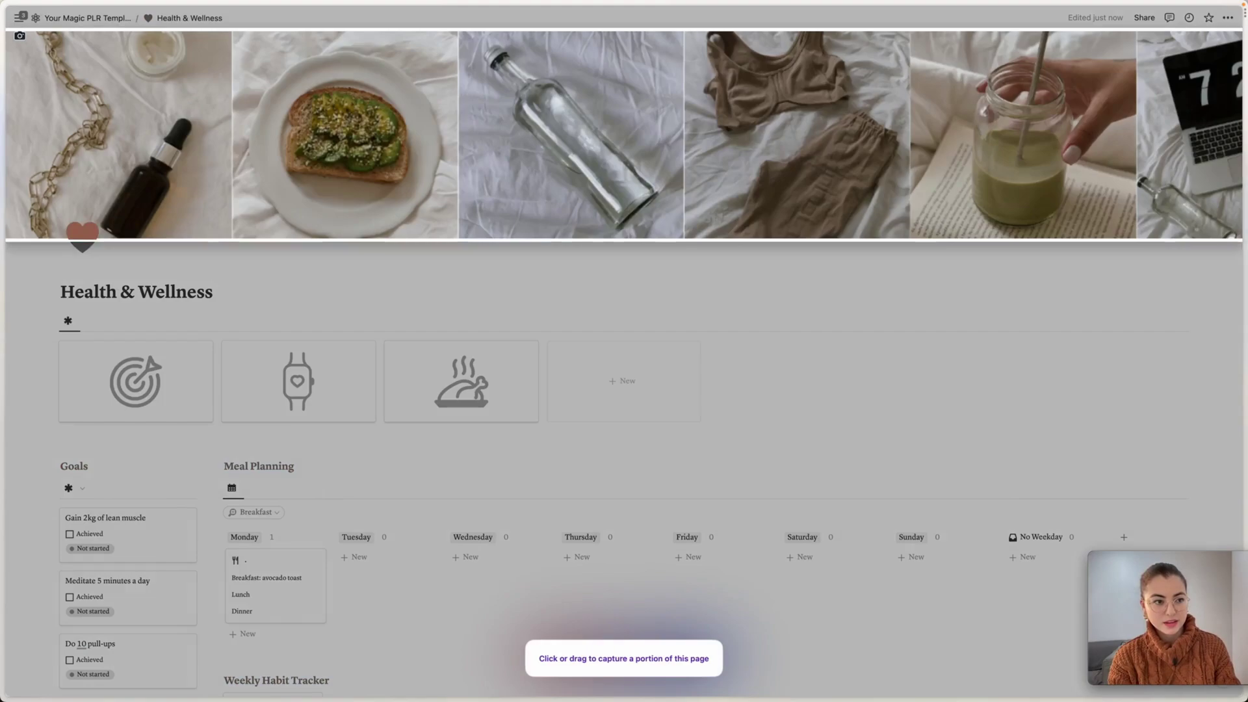
drag(20, 36, 1079, 689)
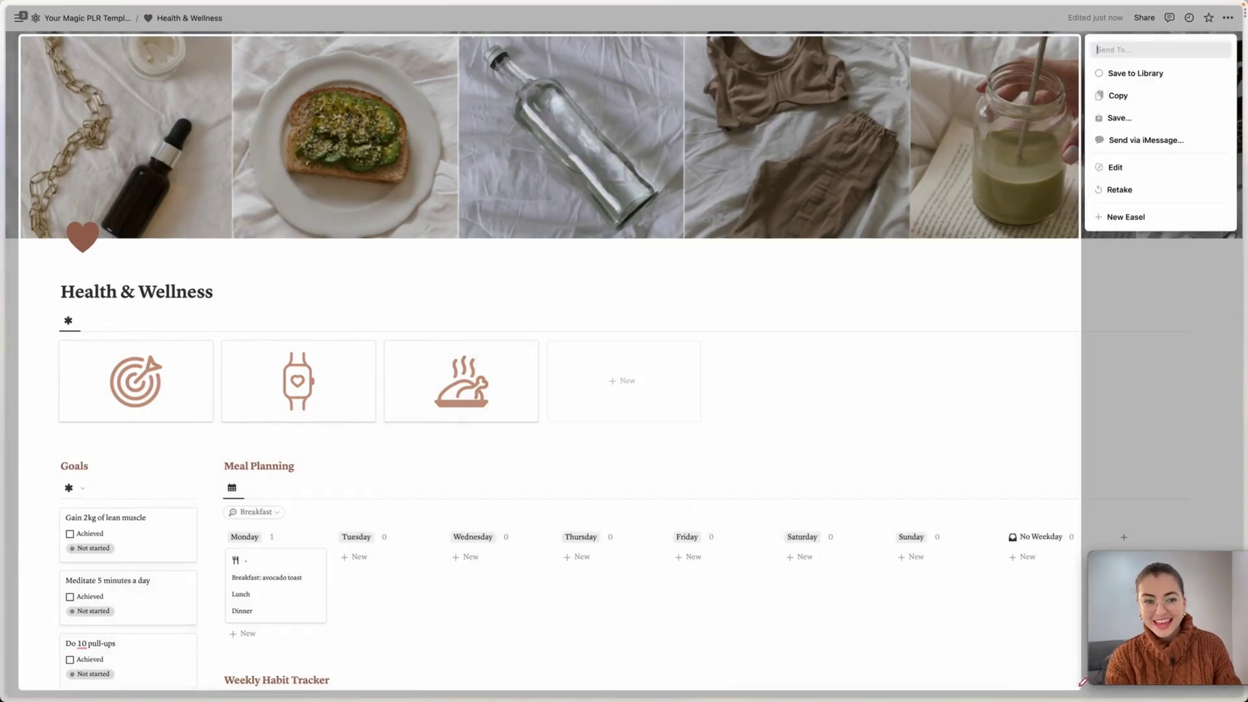
click(1120, 118)
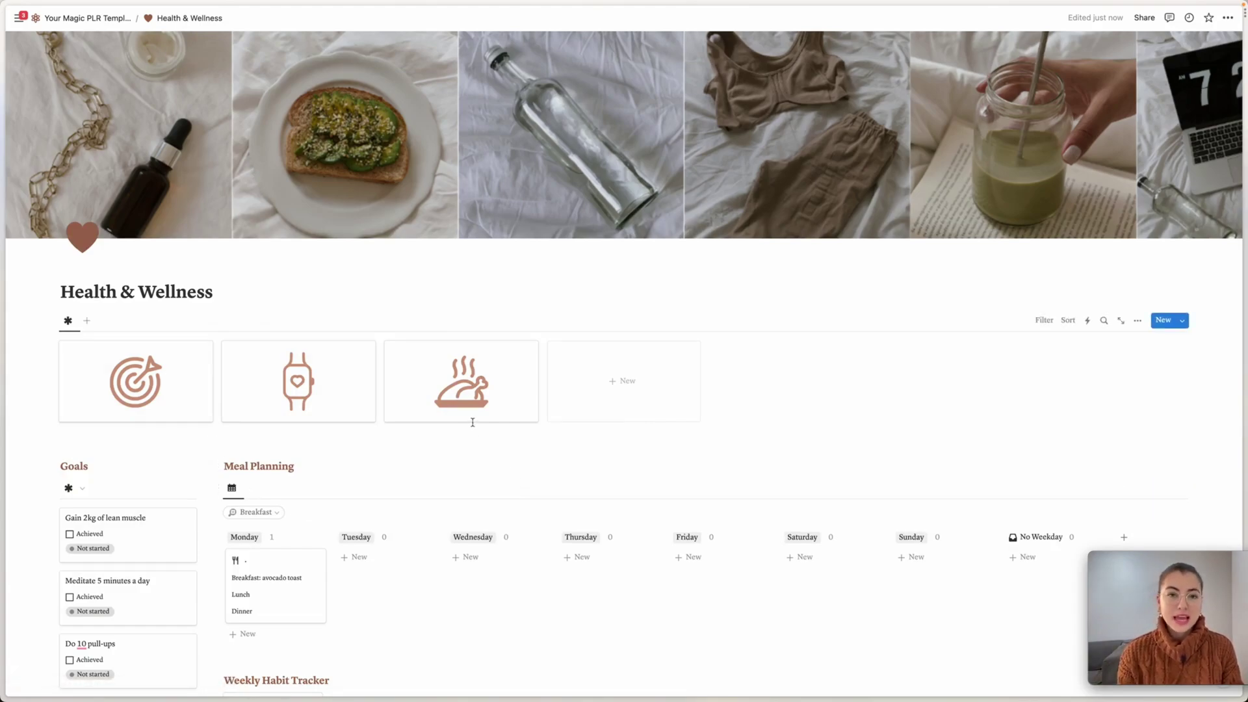
Switch to the Canva PDF guide and dismiss the Letterheads offer.
mouse_move(4, 351)
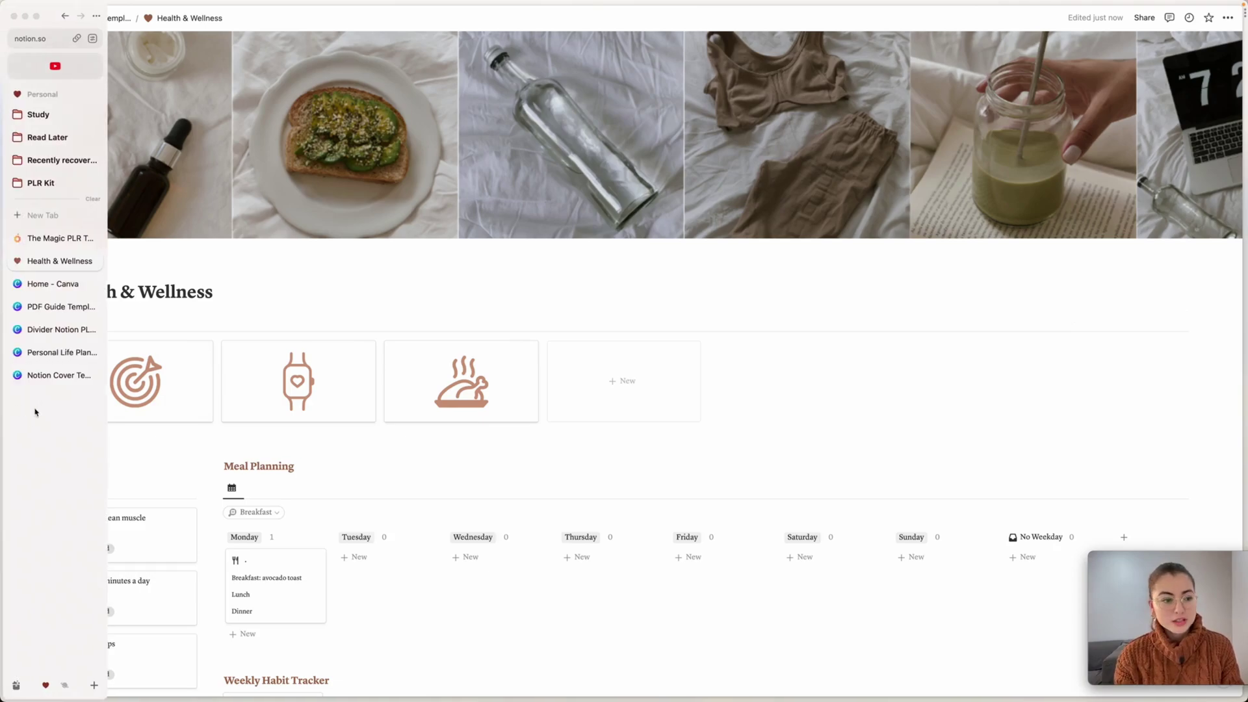
click(61, 307)
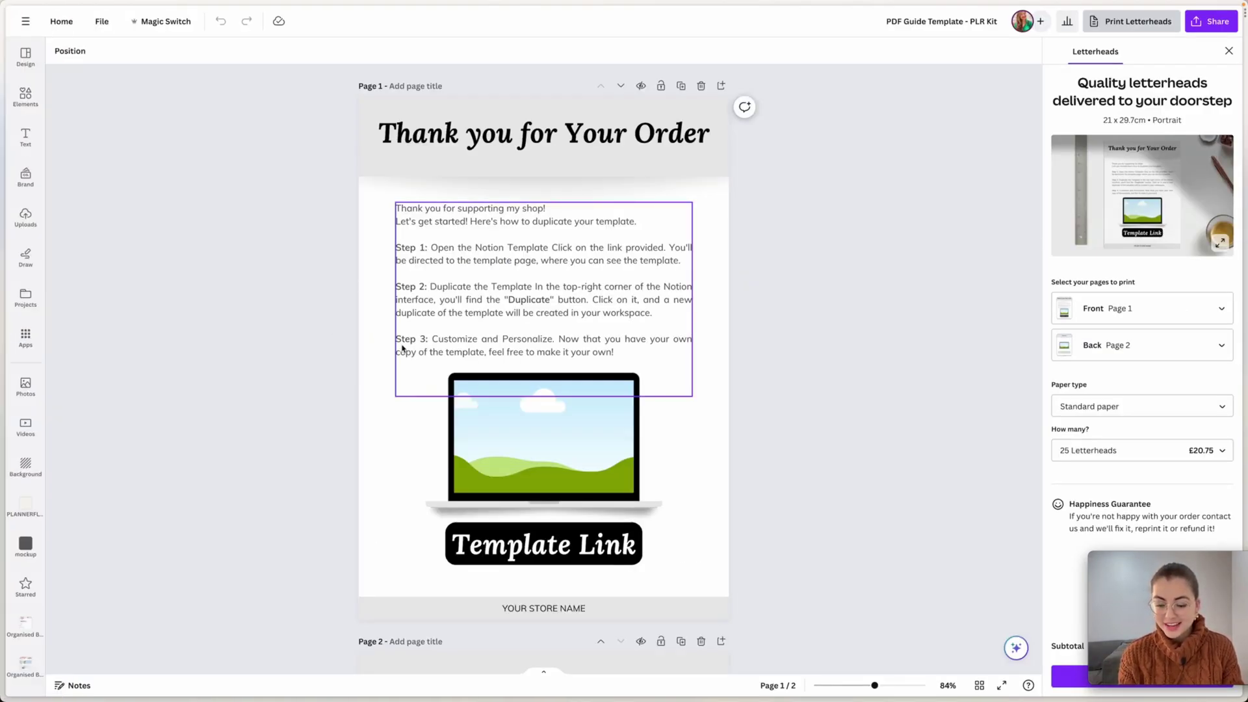
scroll(401, 349, down, 1)
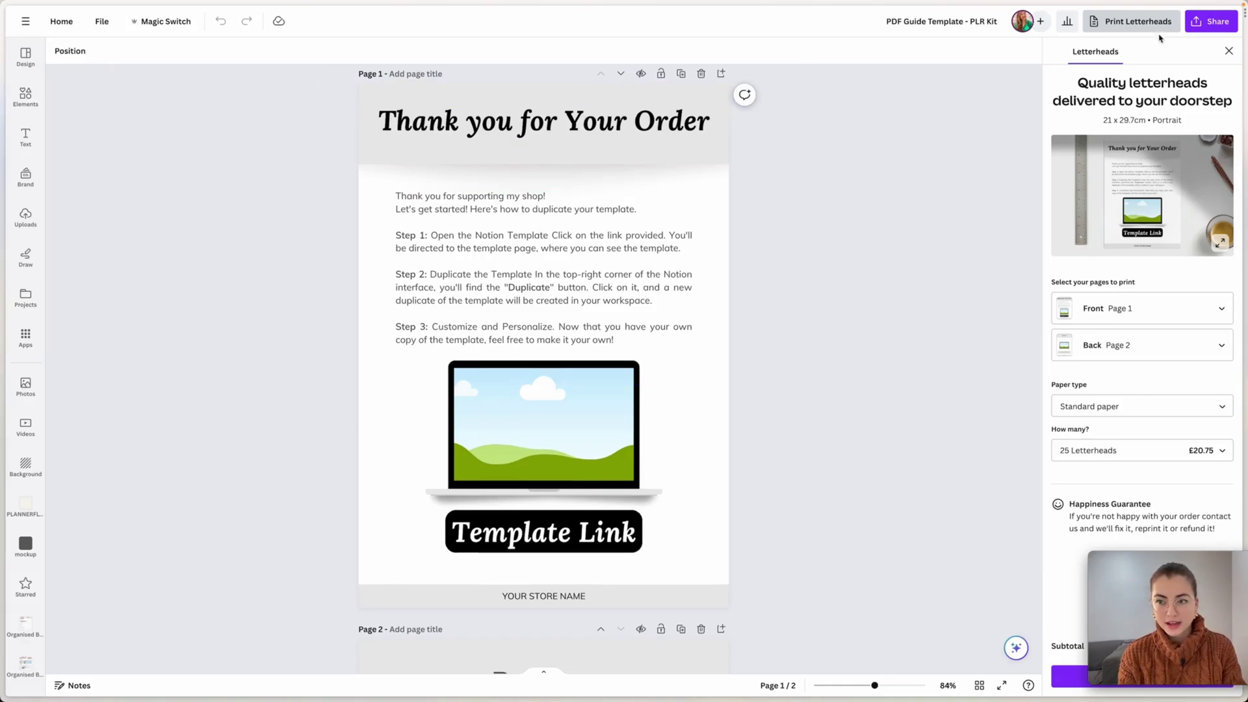
click(1228, 53)
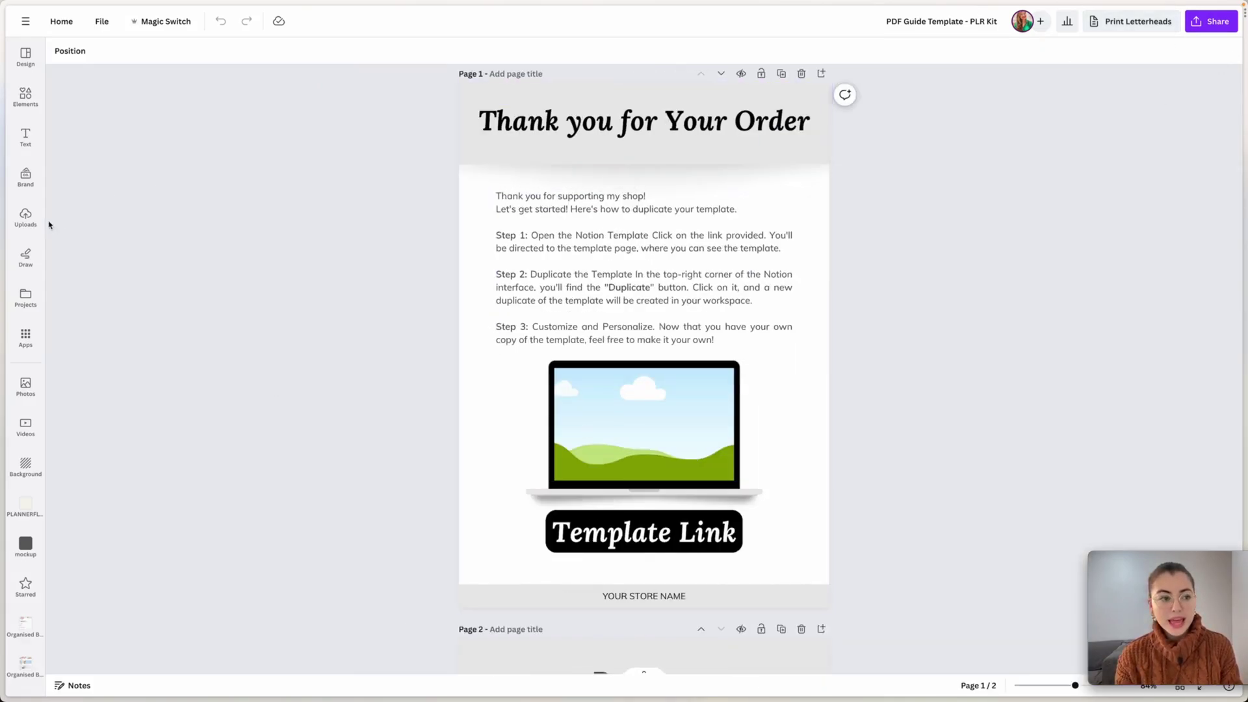
Upload the page screenshot from DOWLOADS and drop it into the laptop mockup's screen.
click(24, 217)
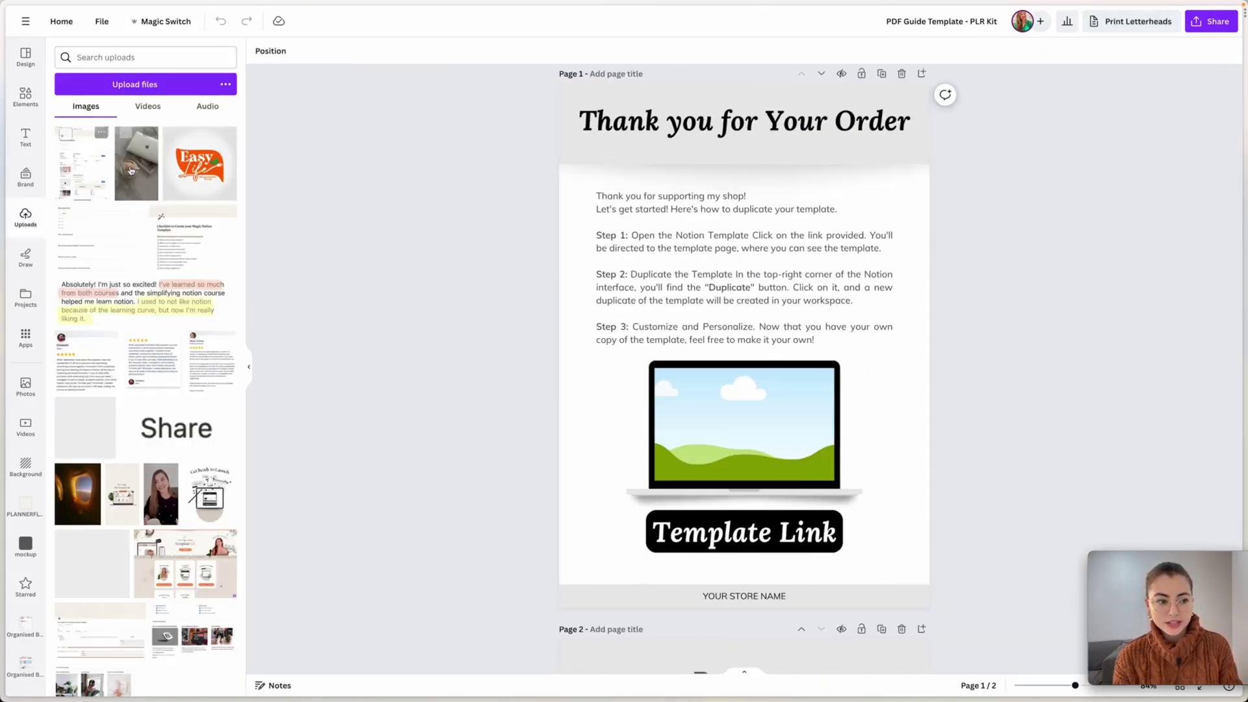
click(85, 88)
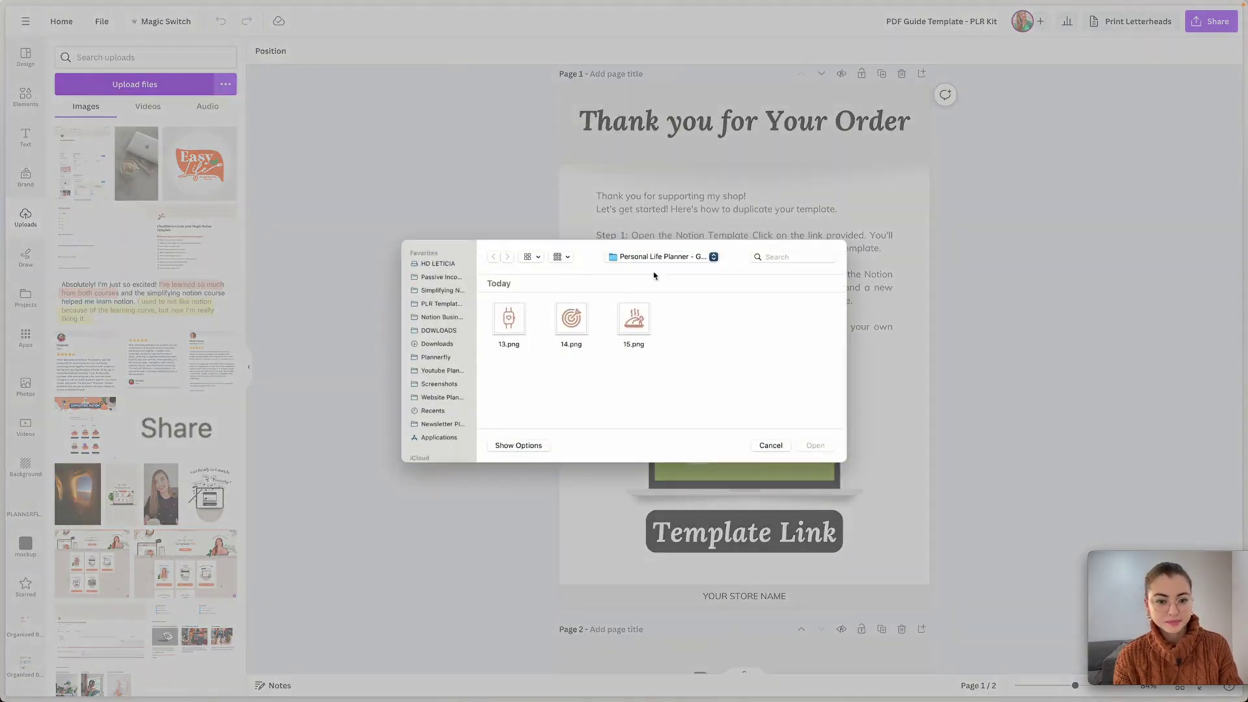
click(663, 257)
click(442, 307)
click(438, 330)
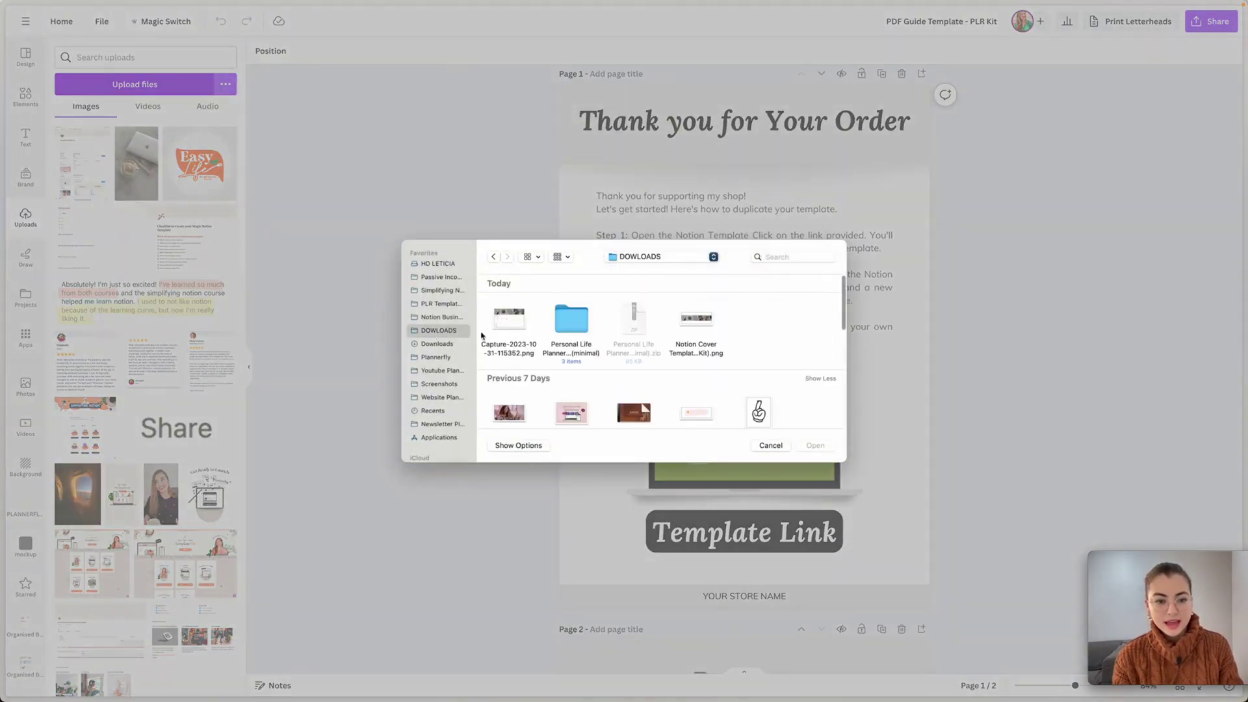
double_click(507, 317)
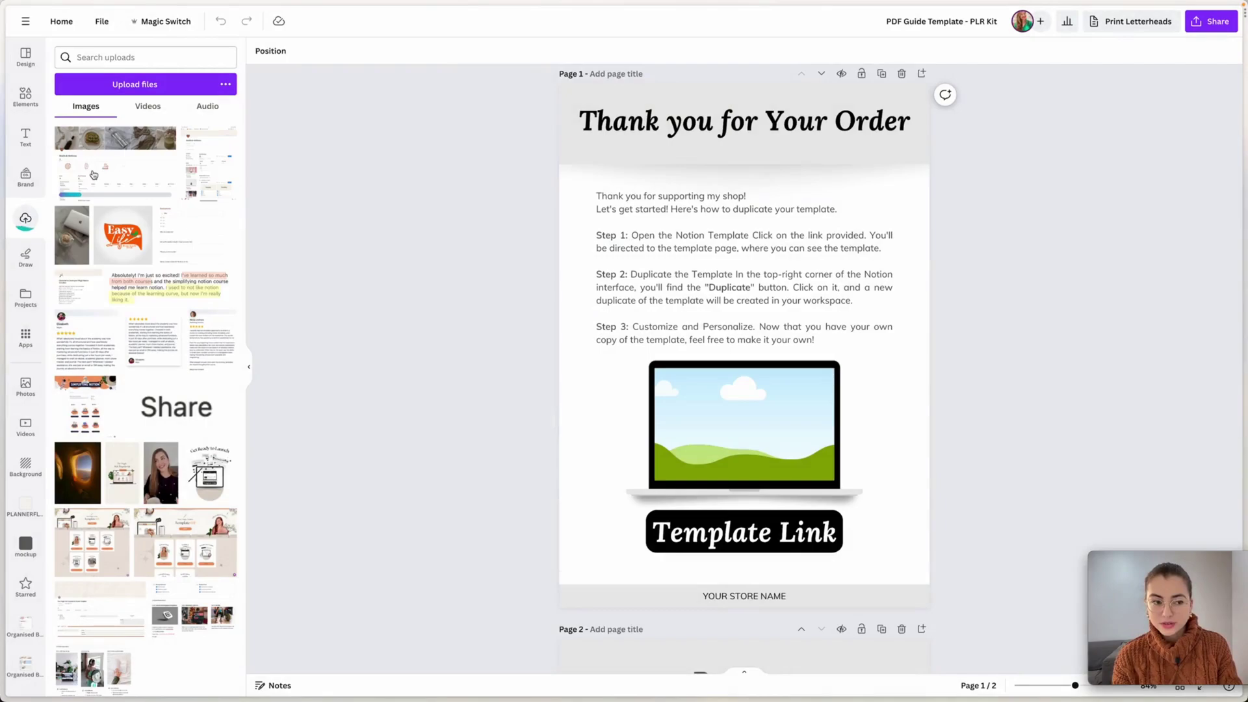
drag(117, 163, 772, 415)
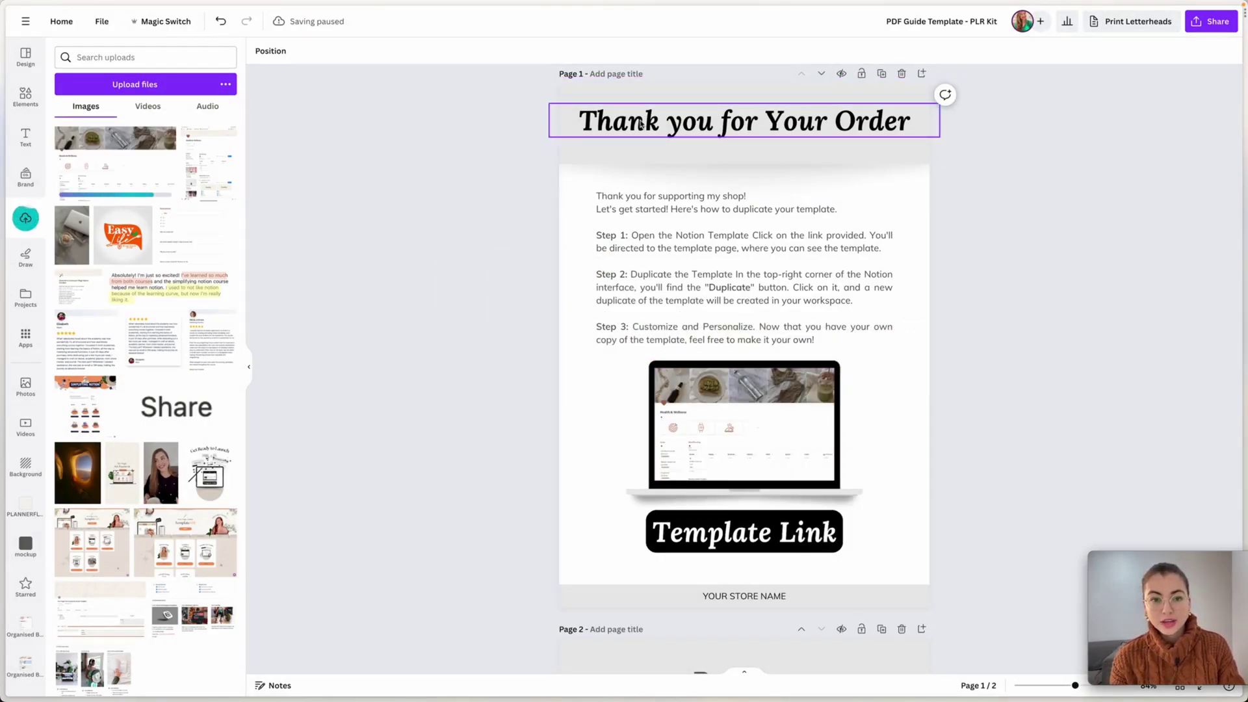
Colour the 'Thank you for Your Order' title terracotta, sampled from the laptop image.
click(585, 122)
click(420, 52)
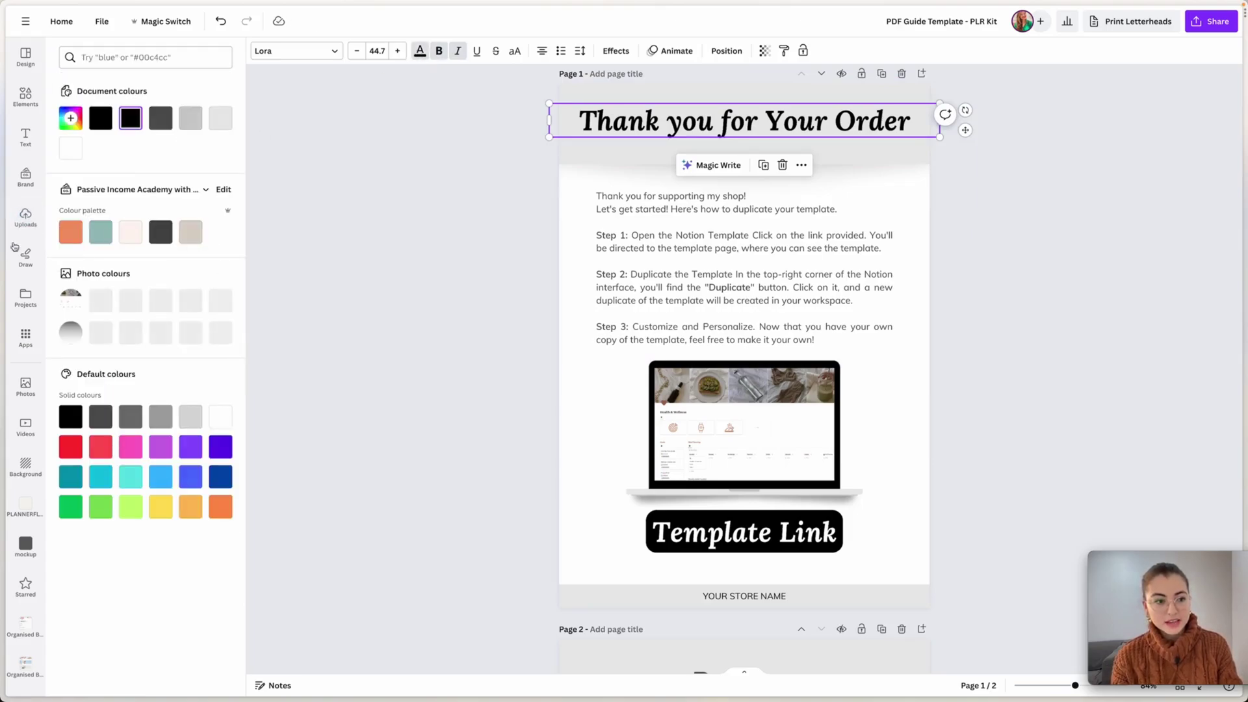
click(70, 117)
click(211, 232)
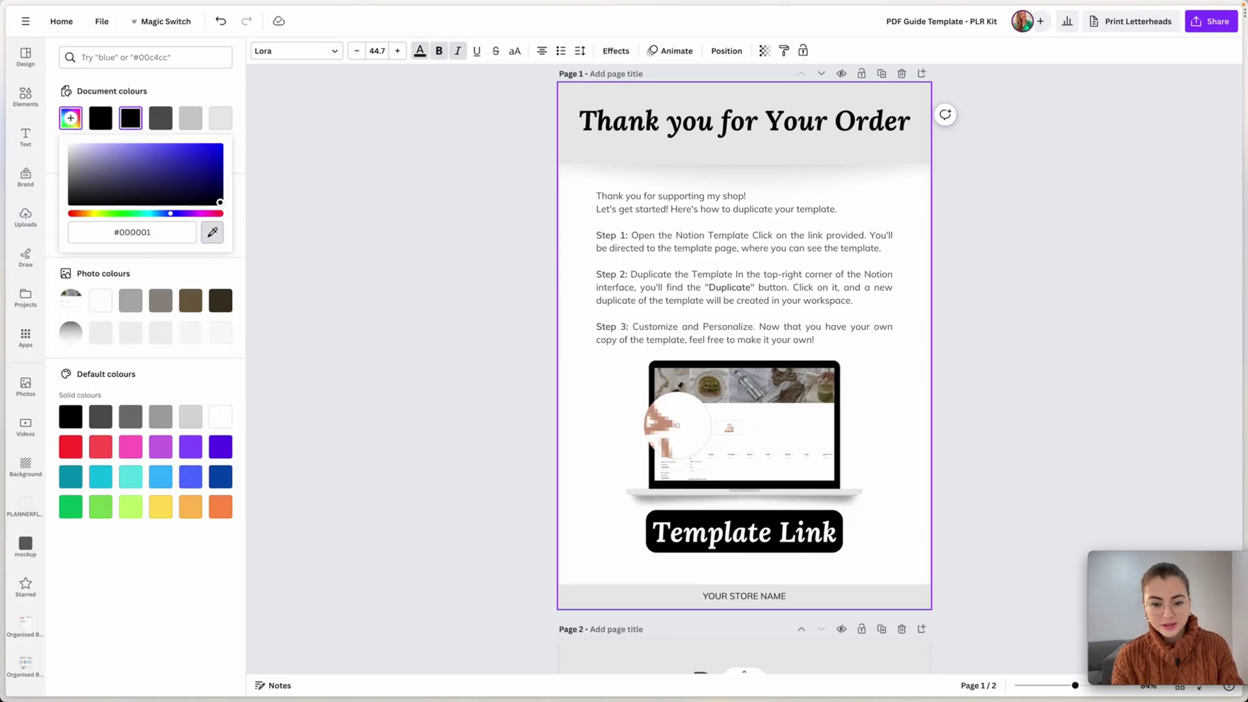
click(673, 427)
Fill the banner behind the title with terracotta #CB997E at transparency 11.
click(546, 150)
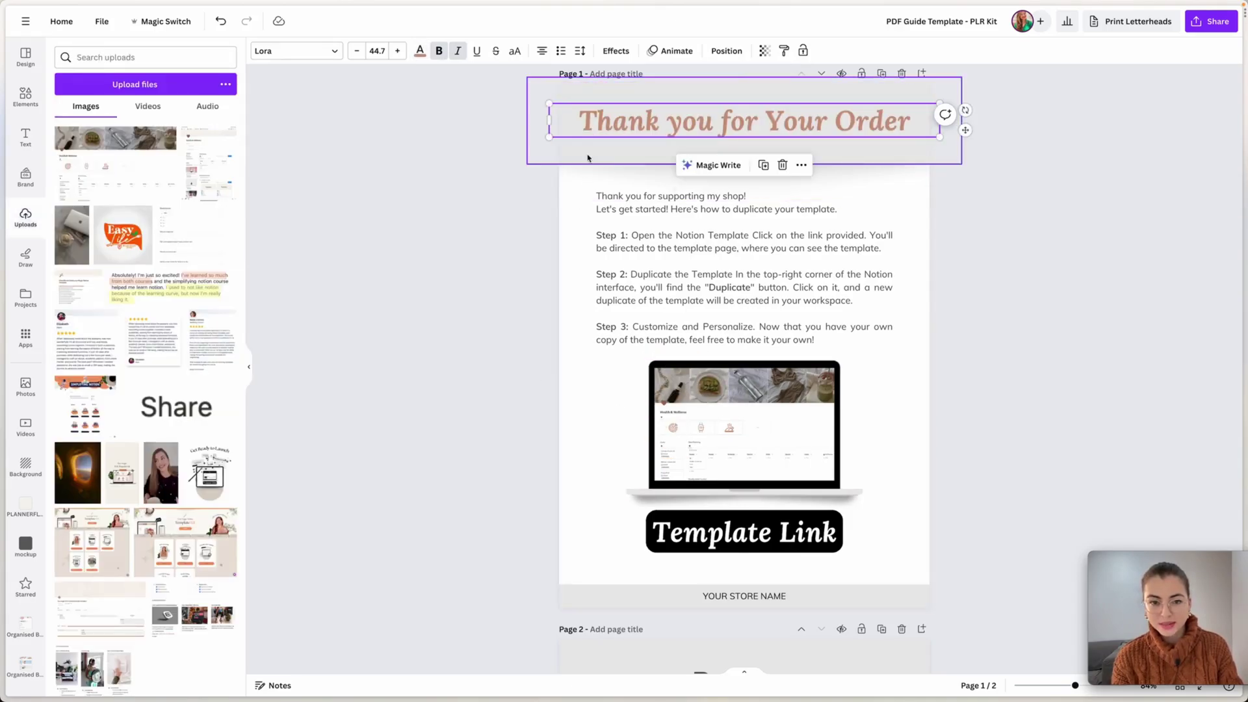
click(313, 52)
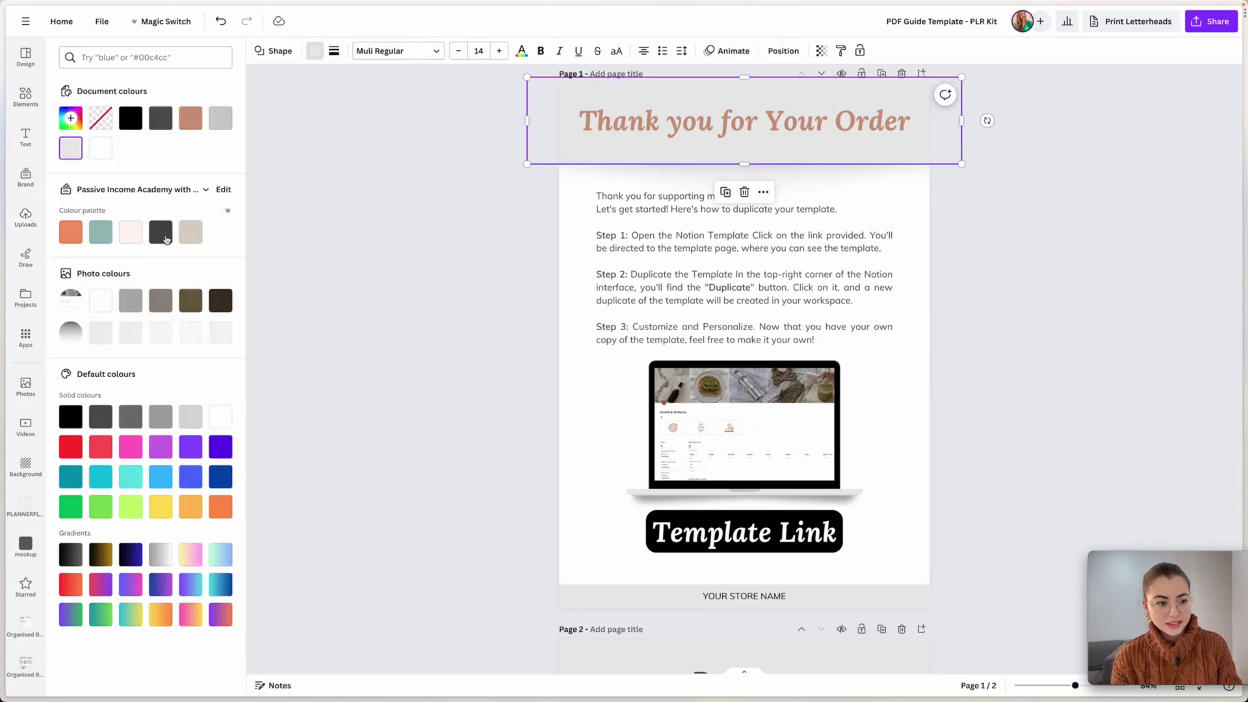
click(184, 239)
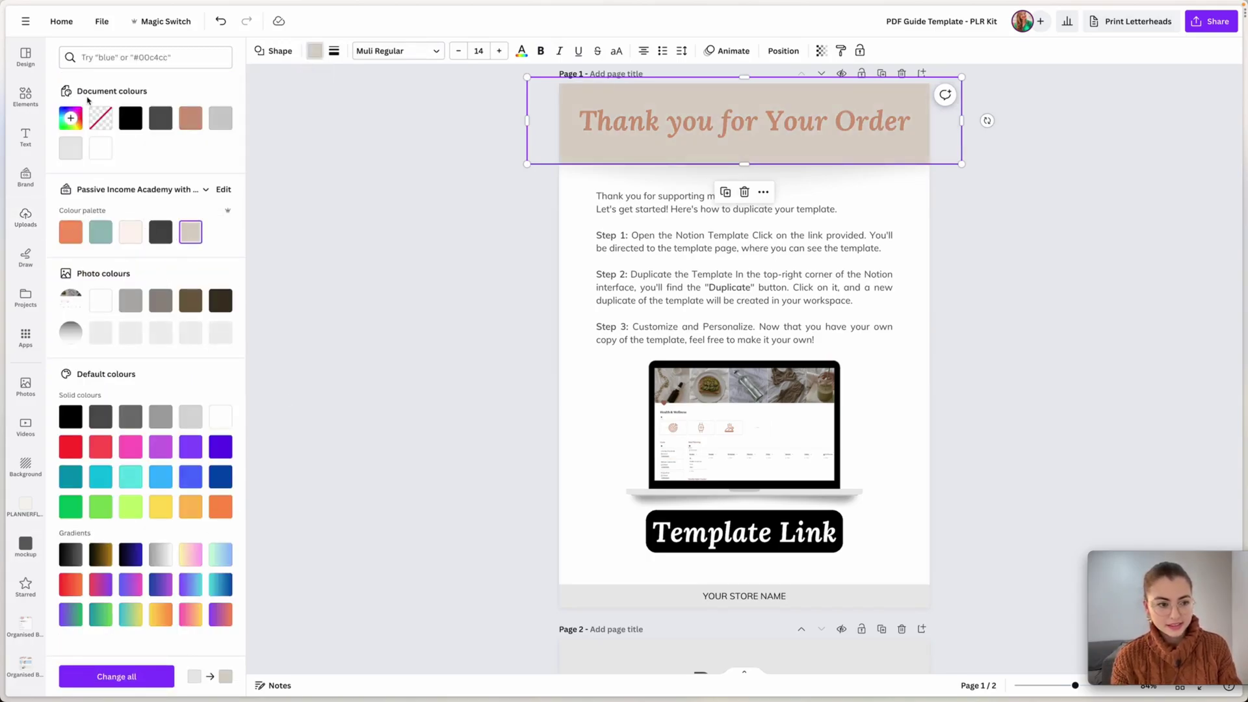
click(70, 118)
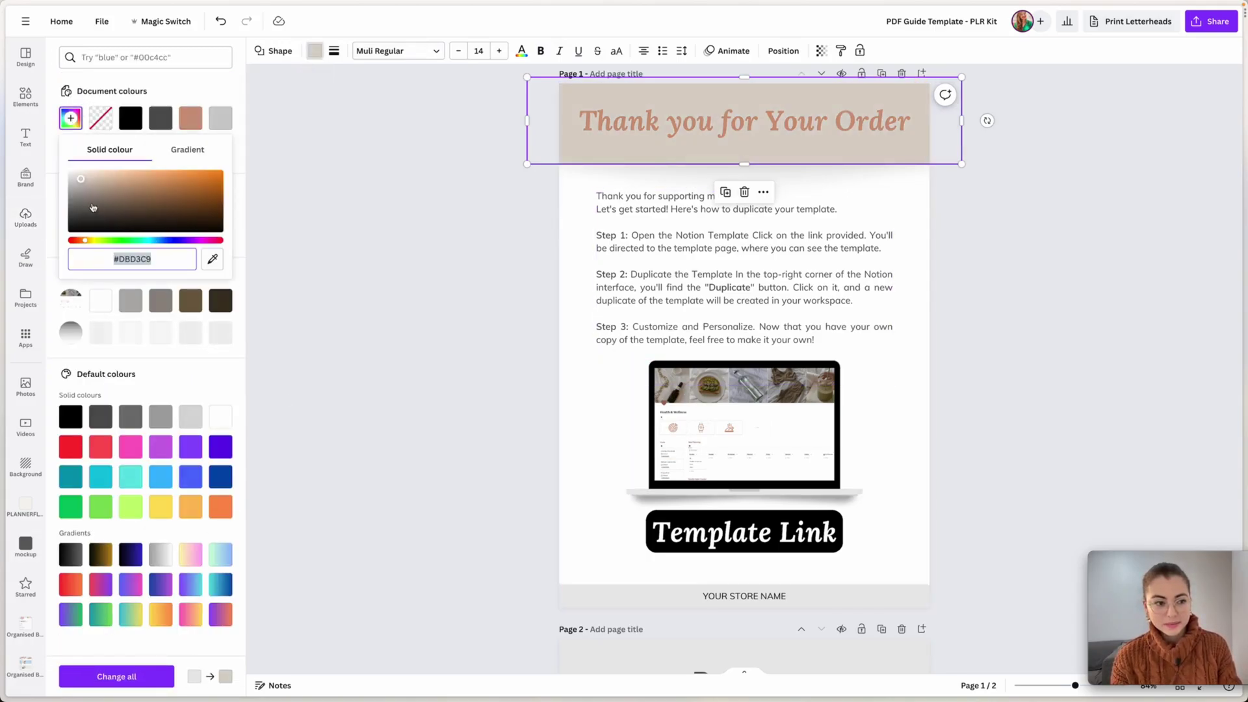
click(212, 259)
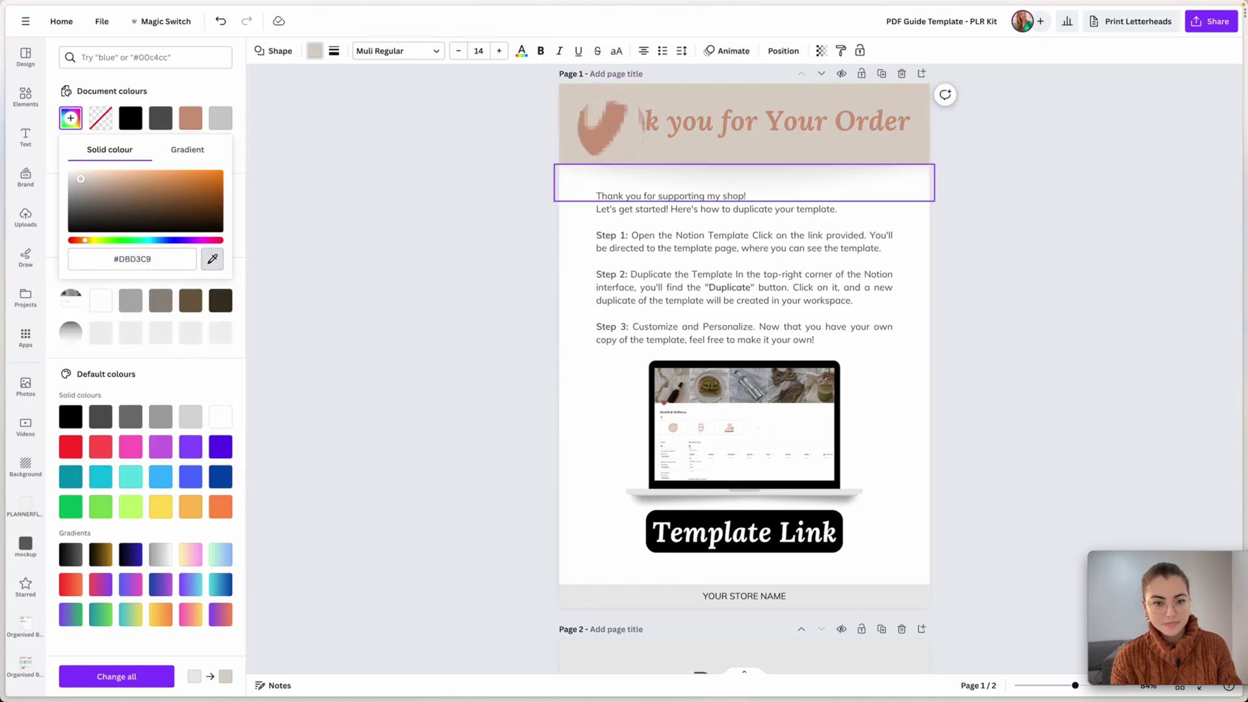
click(602, 126)
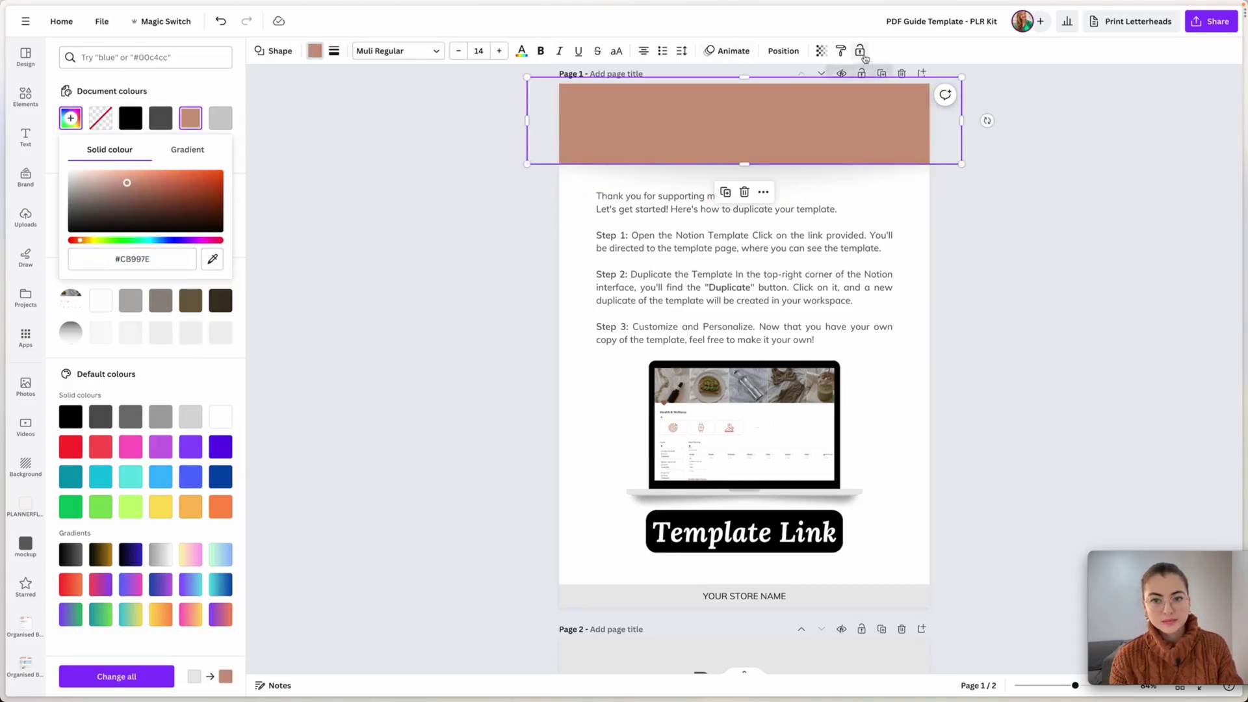
click(822, 50)
drag(819, 96, 732, 95)
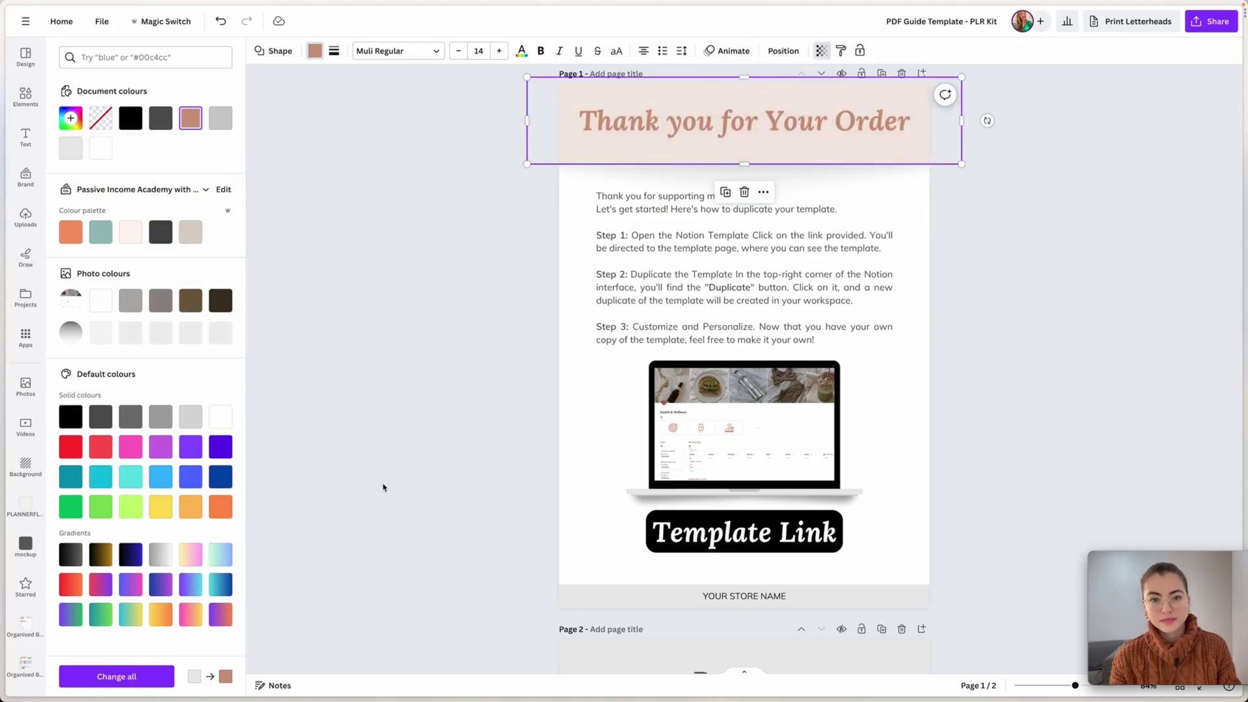
Change the Template Link button's background from black to the brown document colour.
click(748, 541)
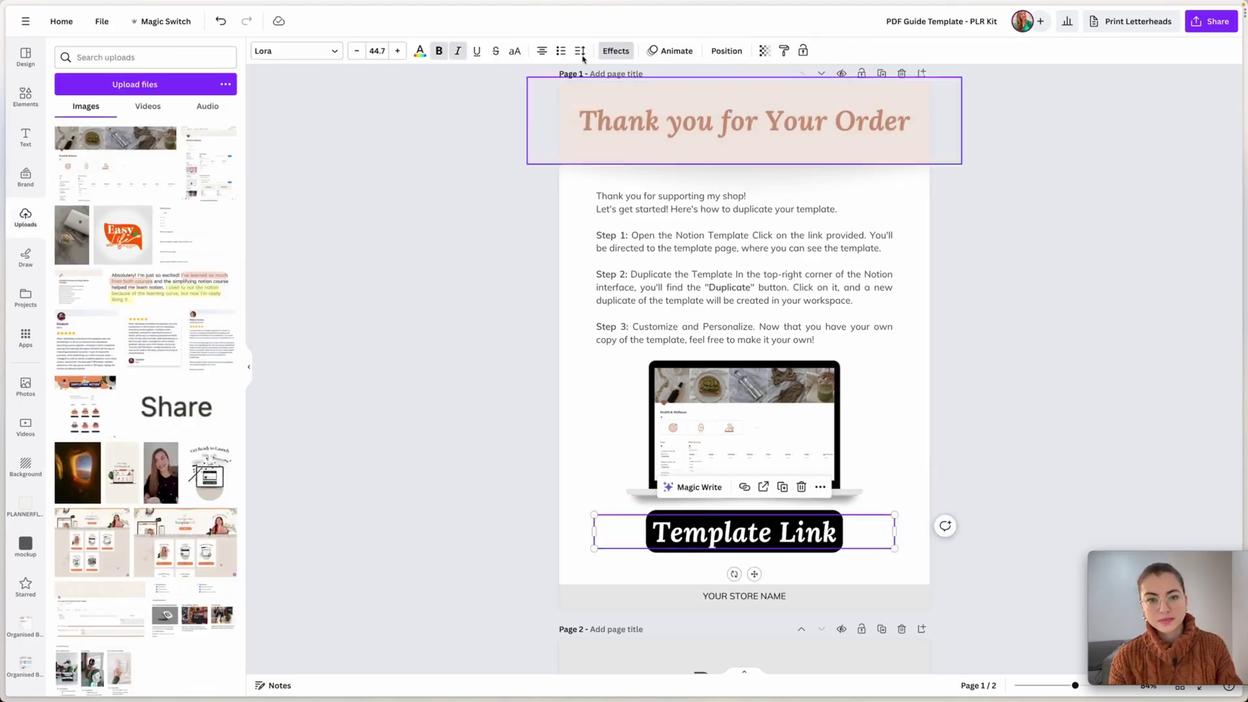
click(625, 52)
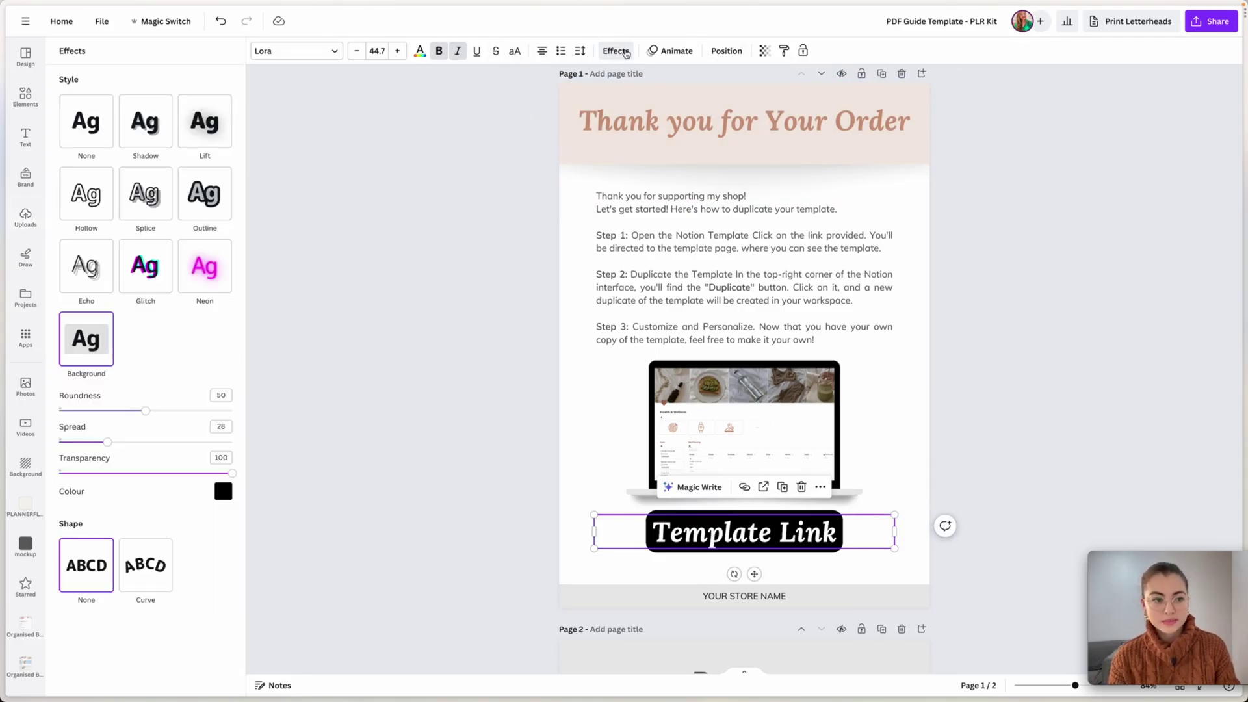
click(223, 492)
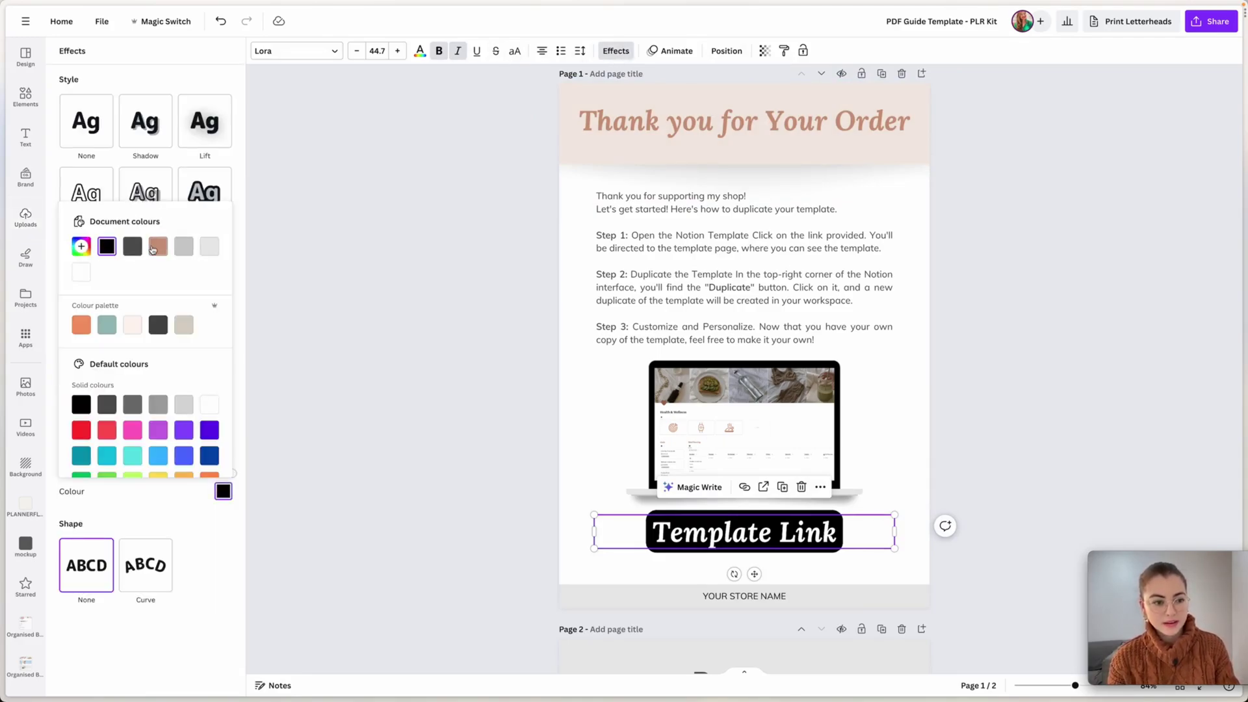
click(157, 247)
click(474, 379)
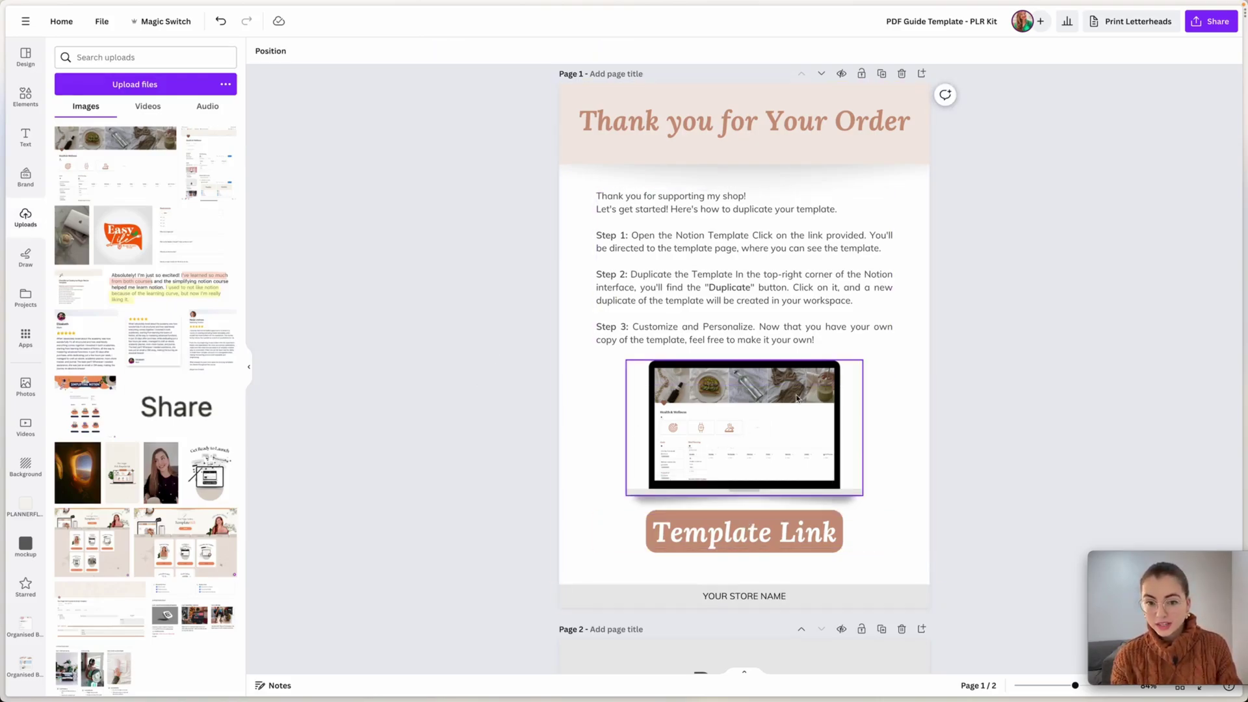
scroll(582, 189, down, 8)
scroll(582, 190, up, 9)
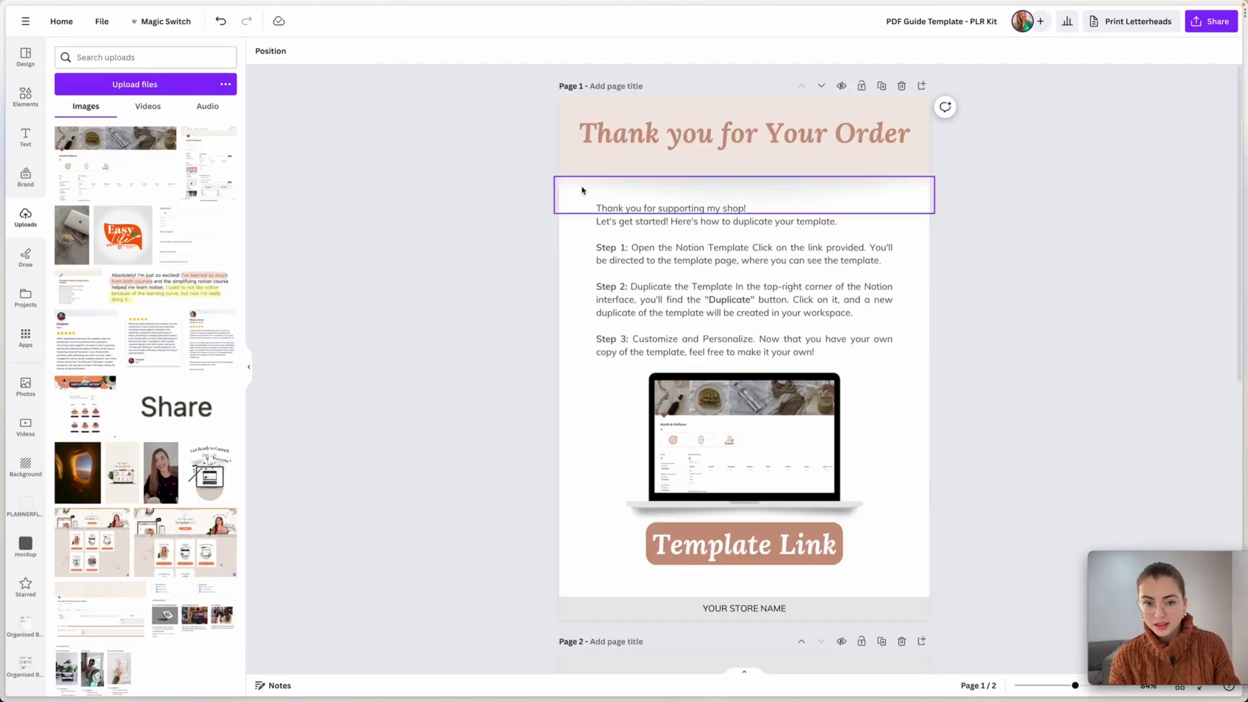
Publish the Health & Wellness Notion page to the web.
mouse_move(2, 427)
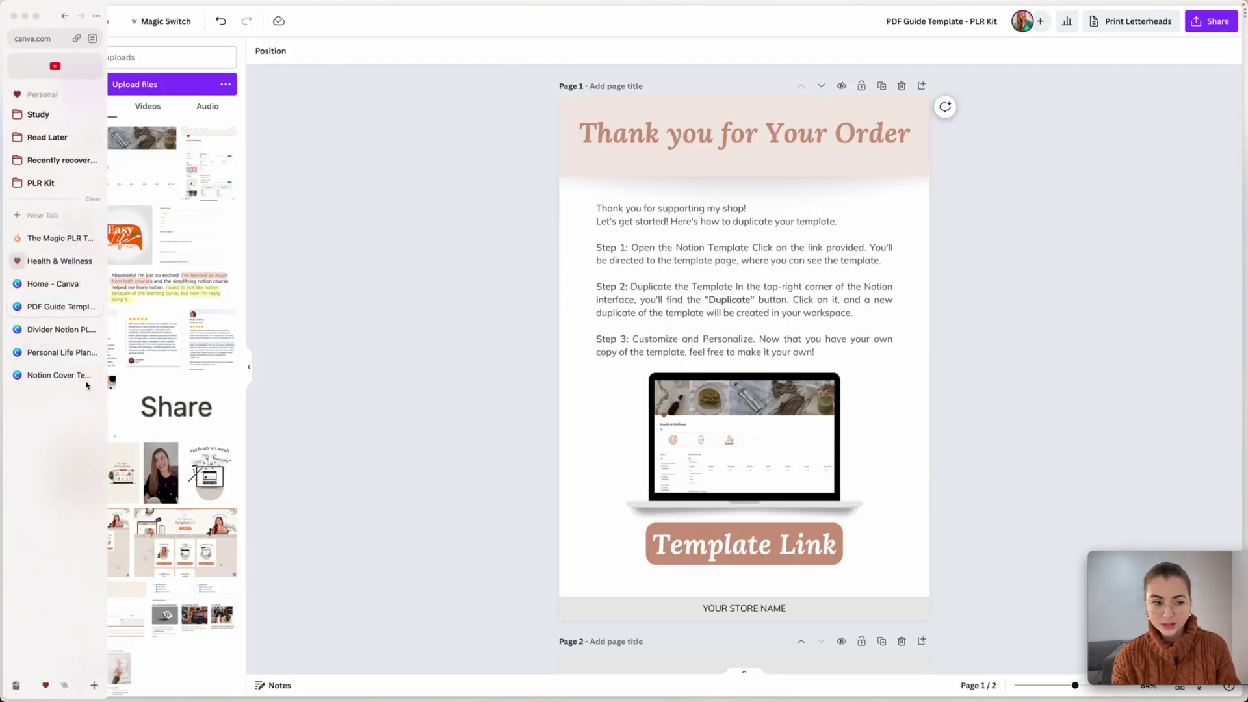
click(55, 265)
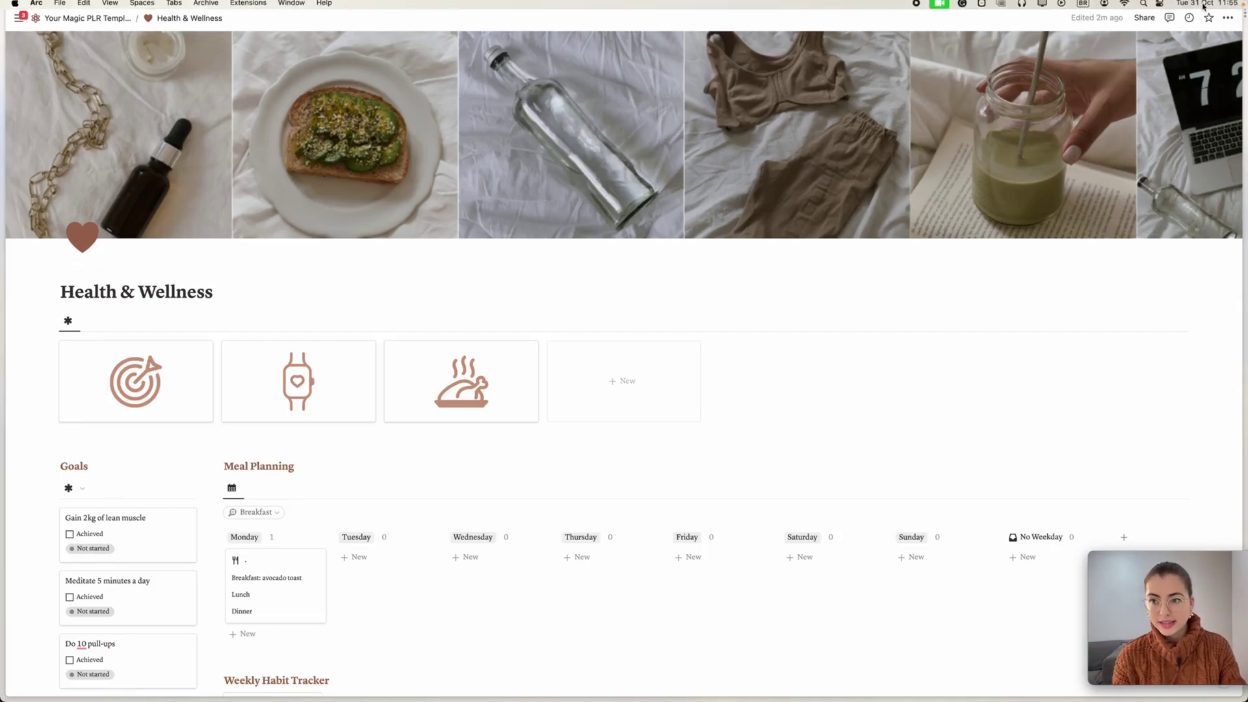
click(1145, 19)
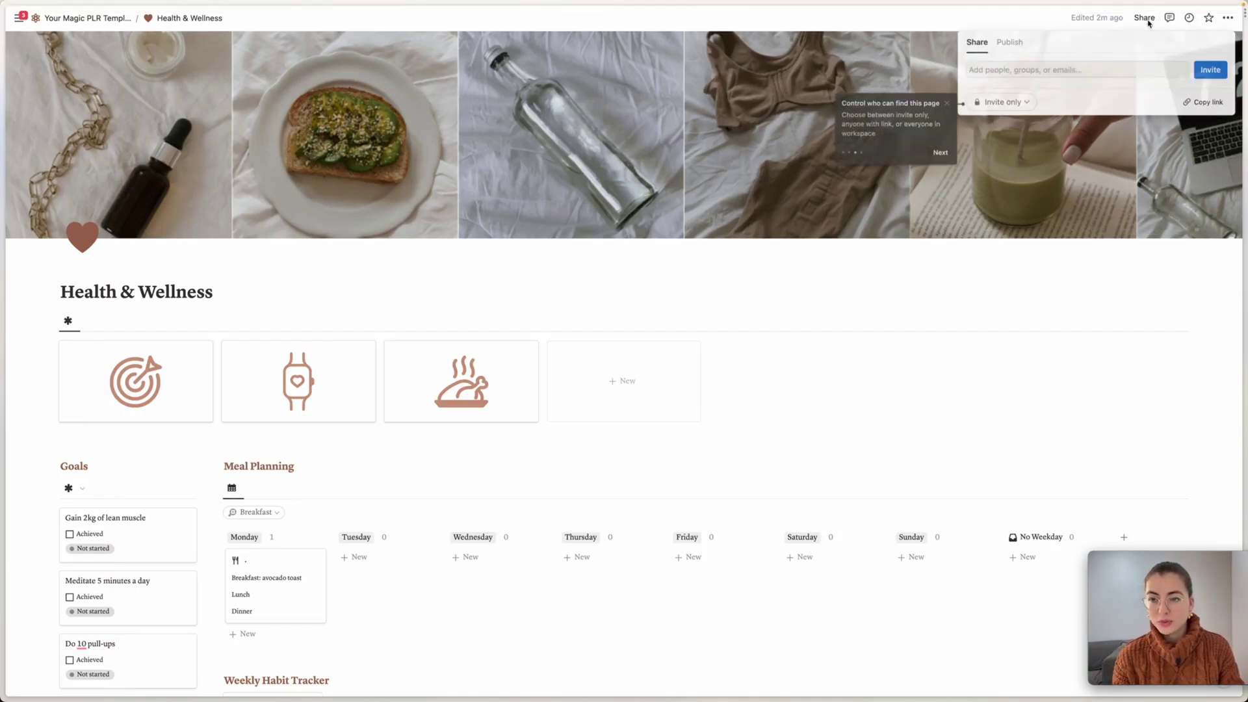
click(1006, 42)
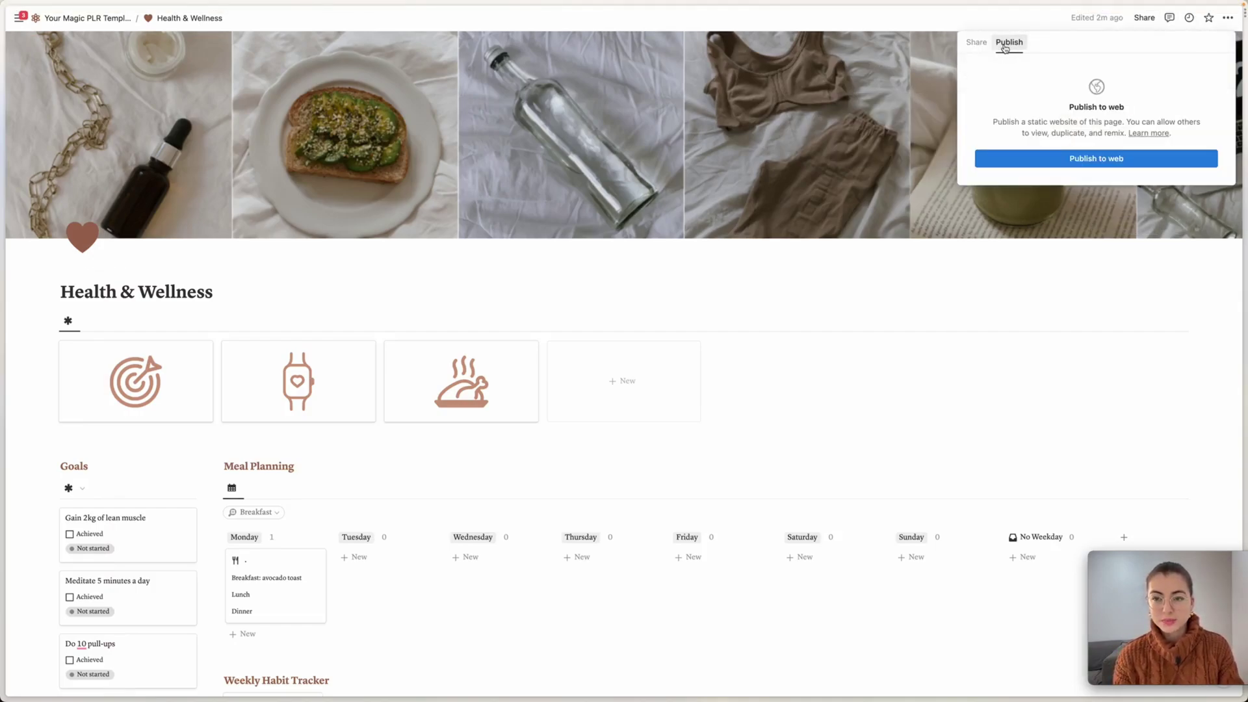
click(1019, 157)
Copy the published page's web link and return to the Canva guide.
mouse_move(981, 183)
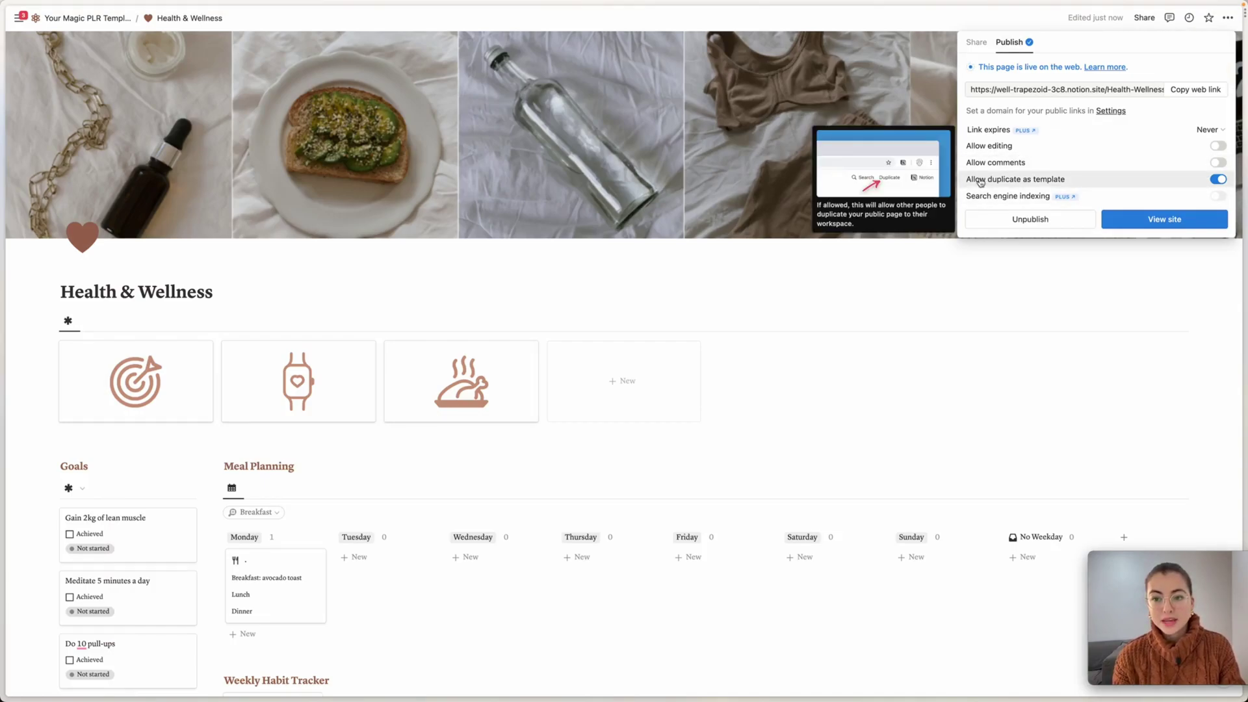
click(1195, 89)
mouse_move(2, 273)
click(62, 306)
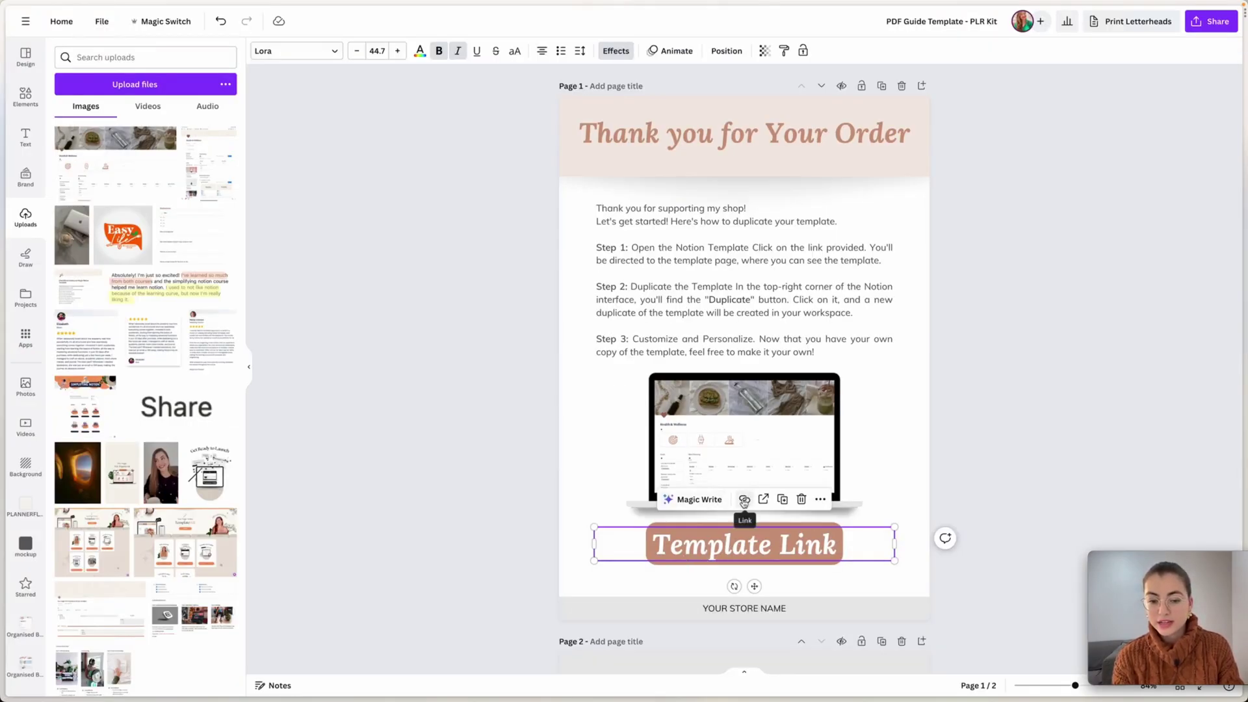
Replace the Template Link button's old URL with the pasted Notion web link.
click(745, 500)
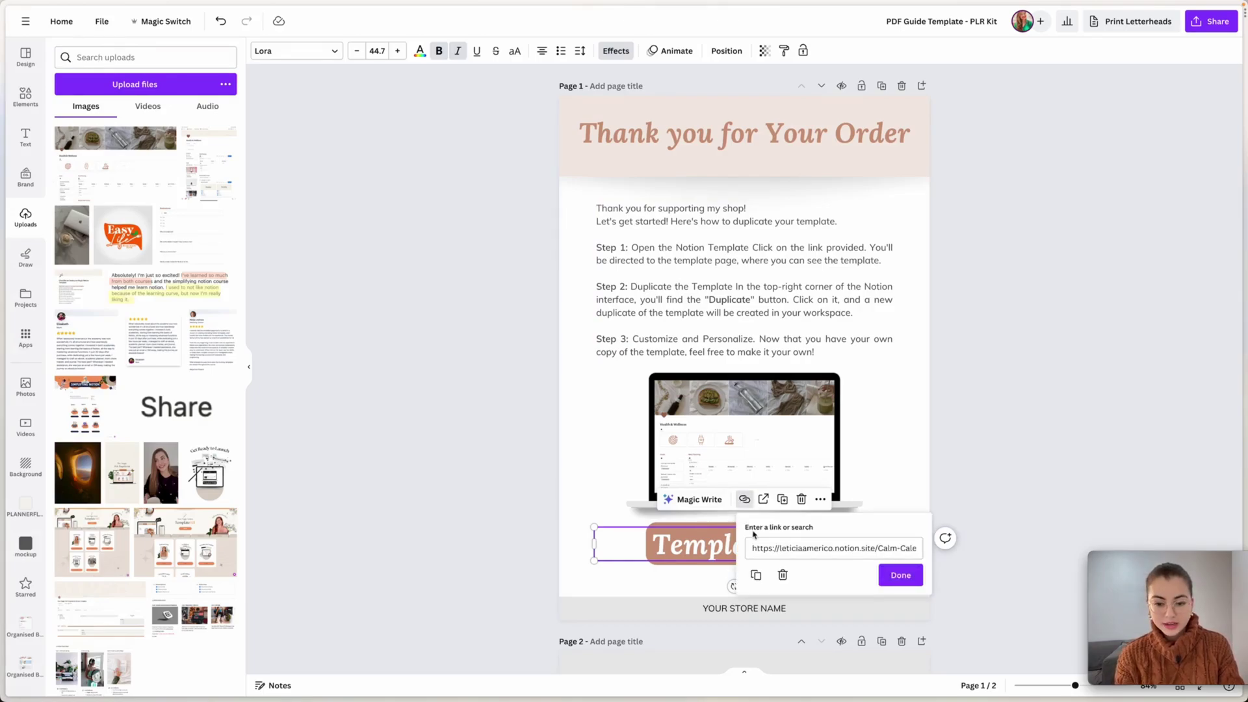
click(782, 575)
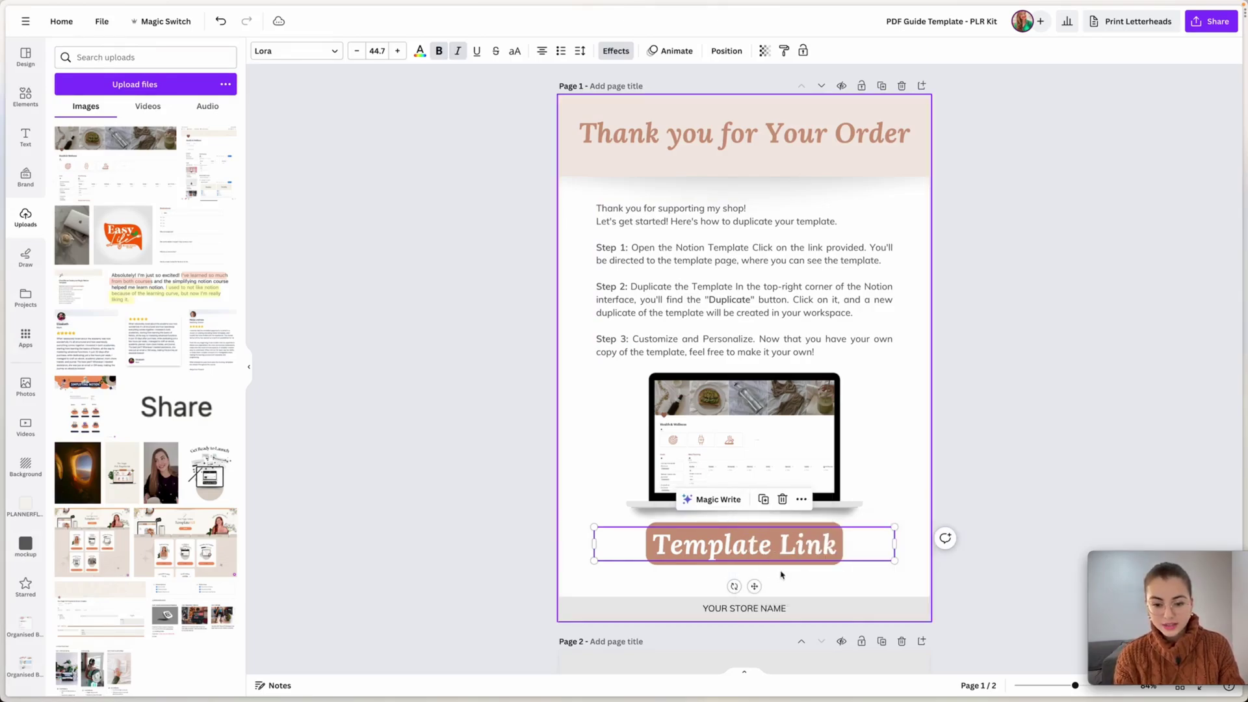
right_click(756, 543)
click(783, 602)
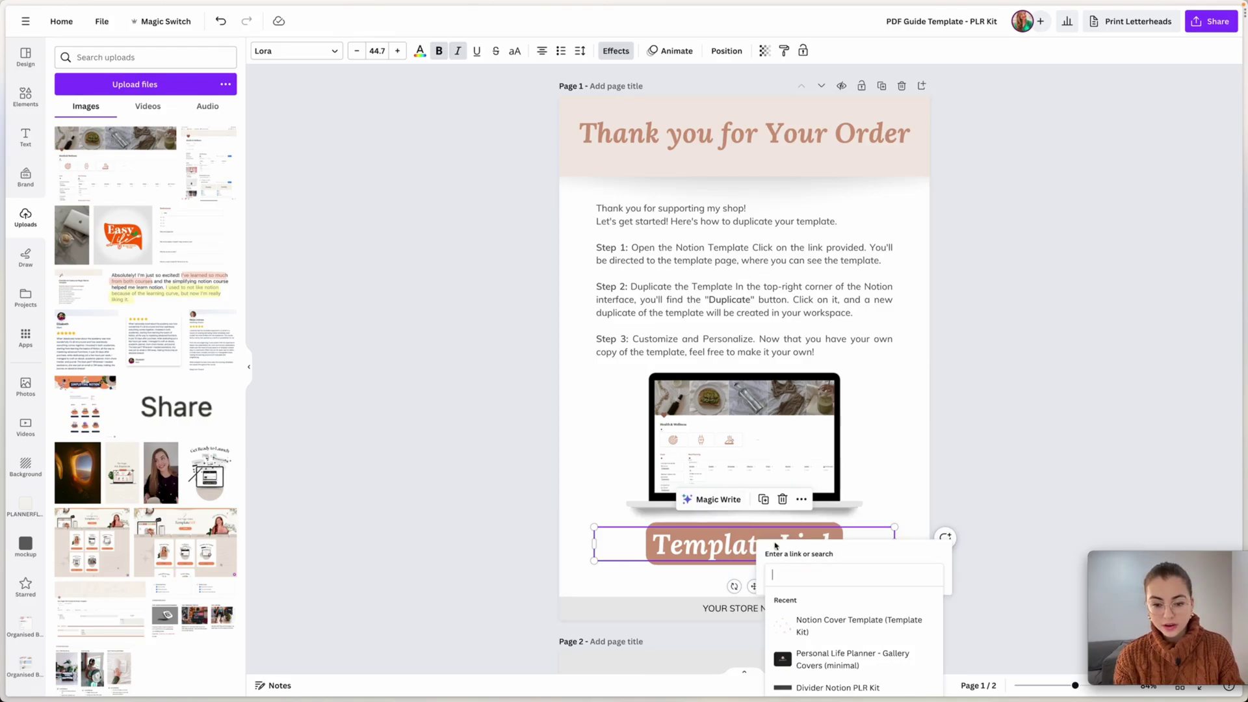
key(ctrl+v)
key(Return)
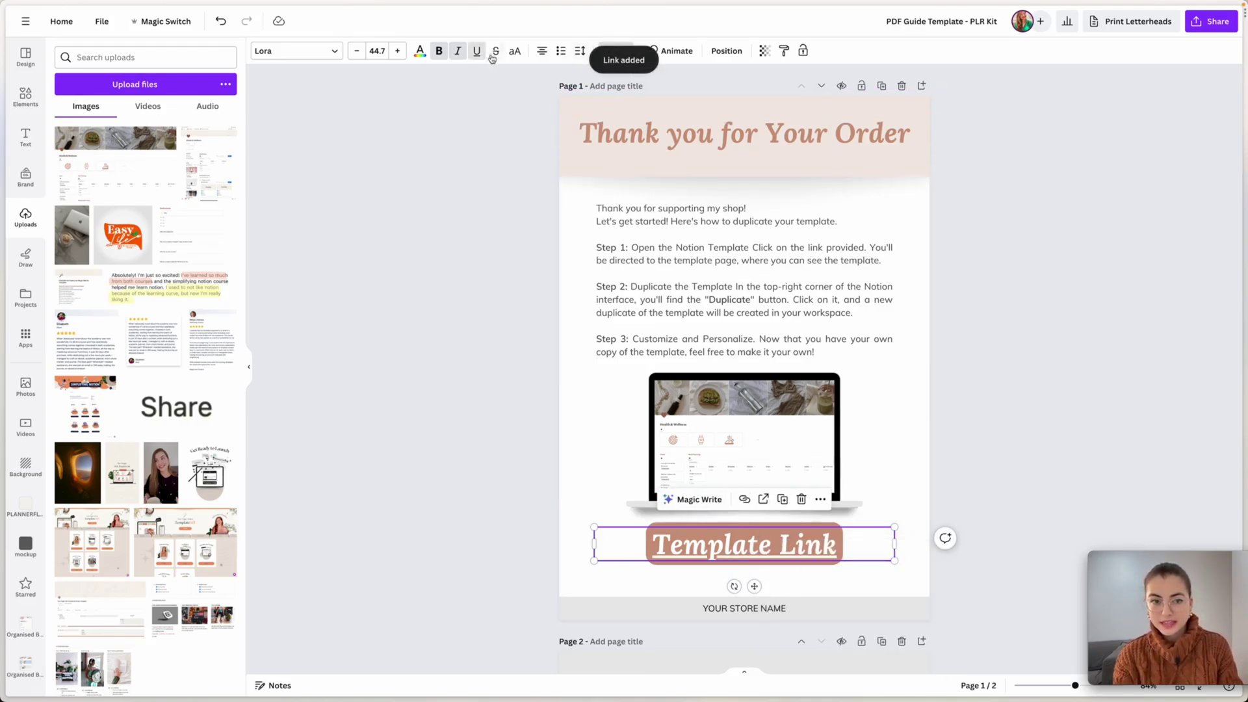
click(379, 362)
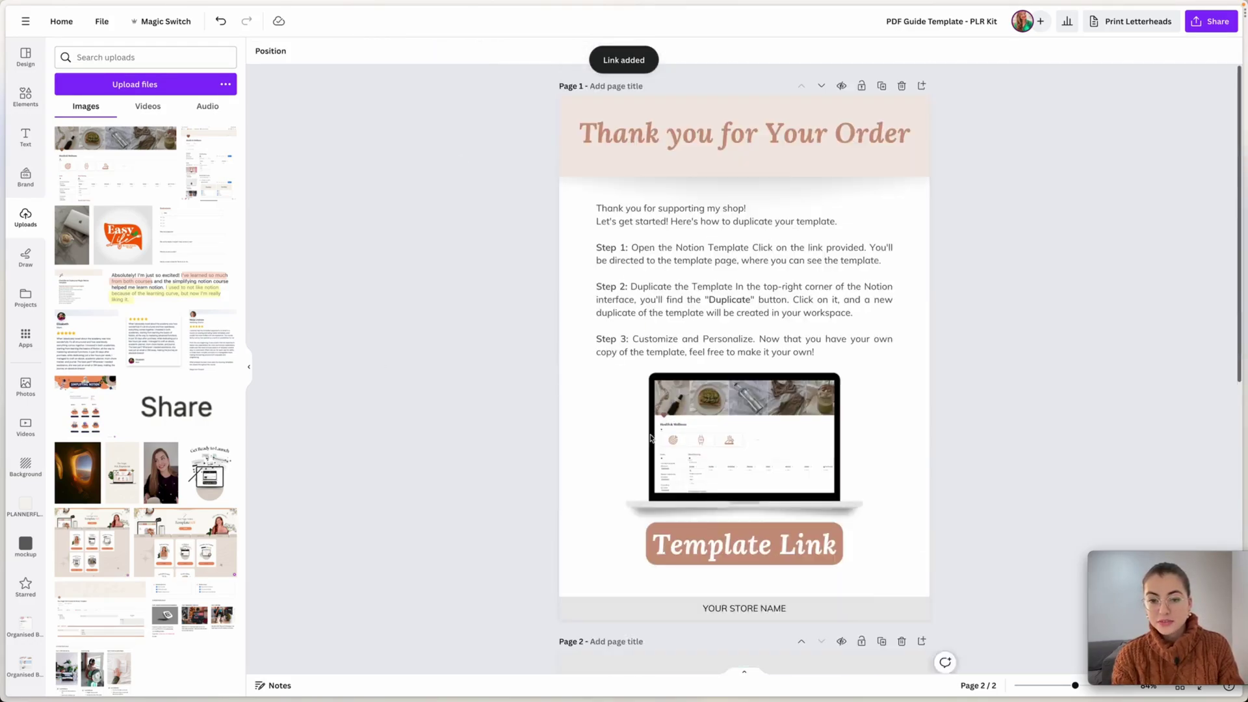
Download only page 1 of the guide as a PDF.
click(1211, 21)
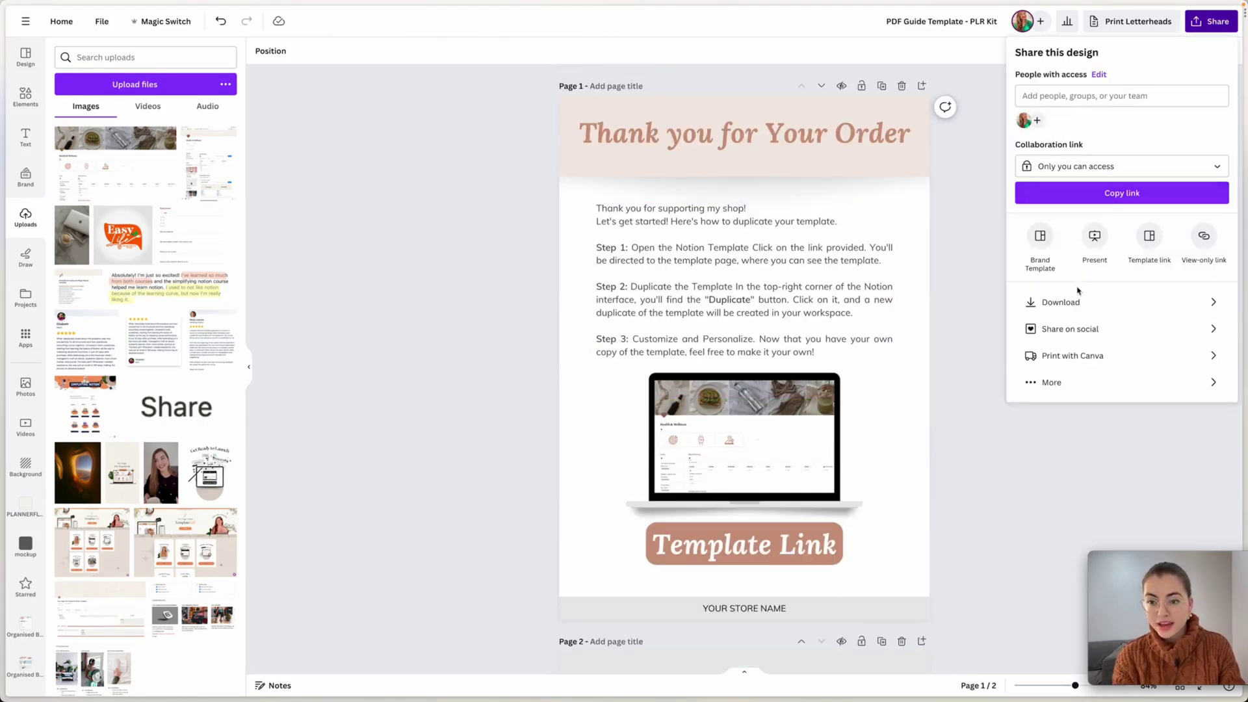
click(1059, 301)
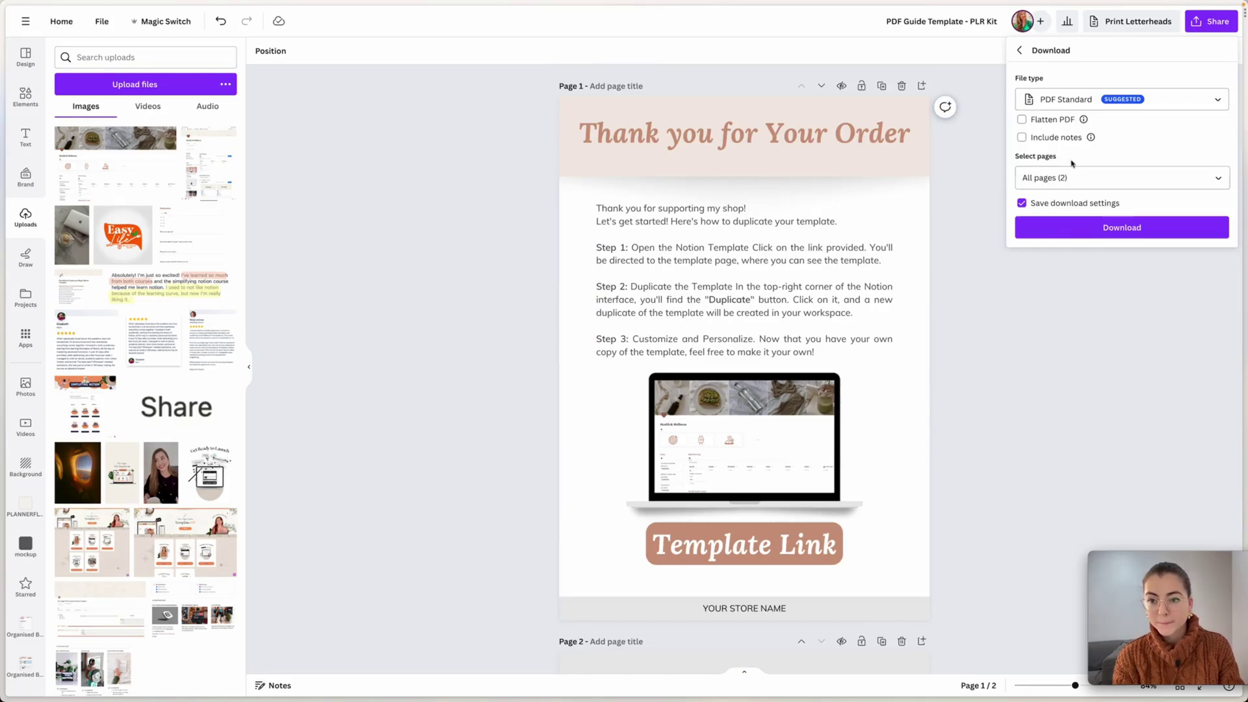
click(1085, 177)
key(BackSpace)
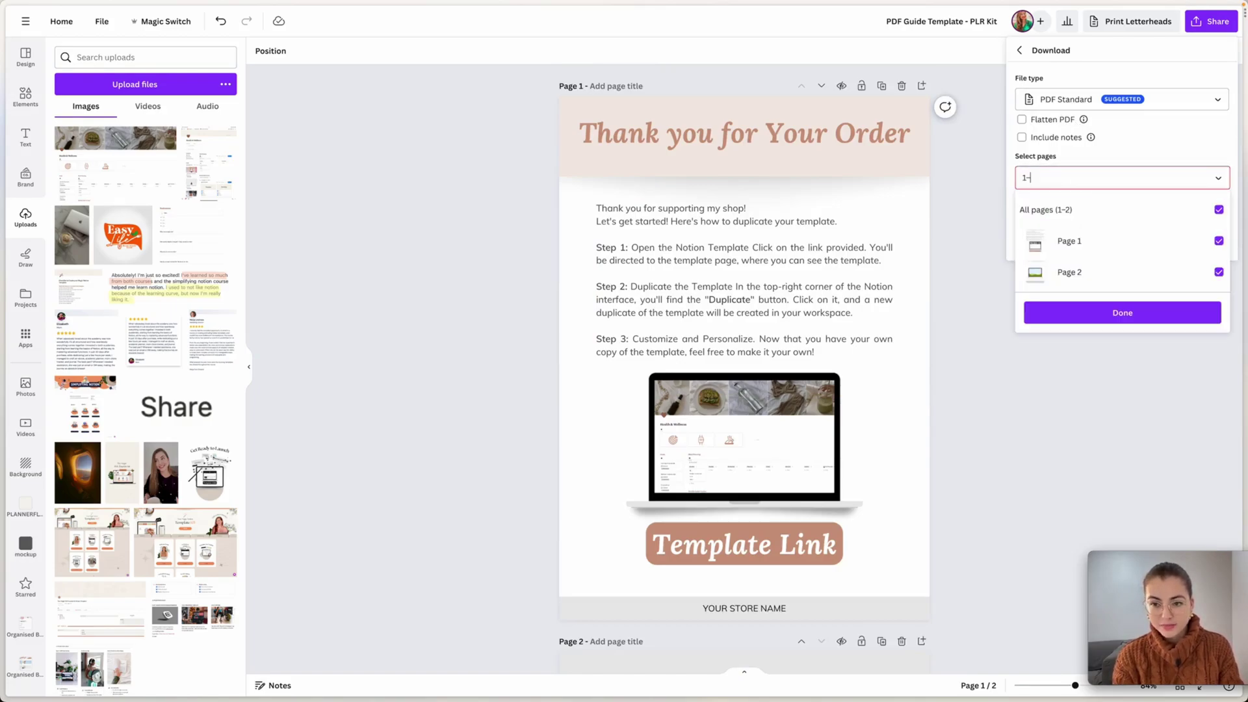
key(BackSpace)
click(1046, 309)
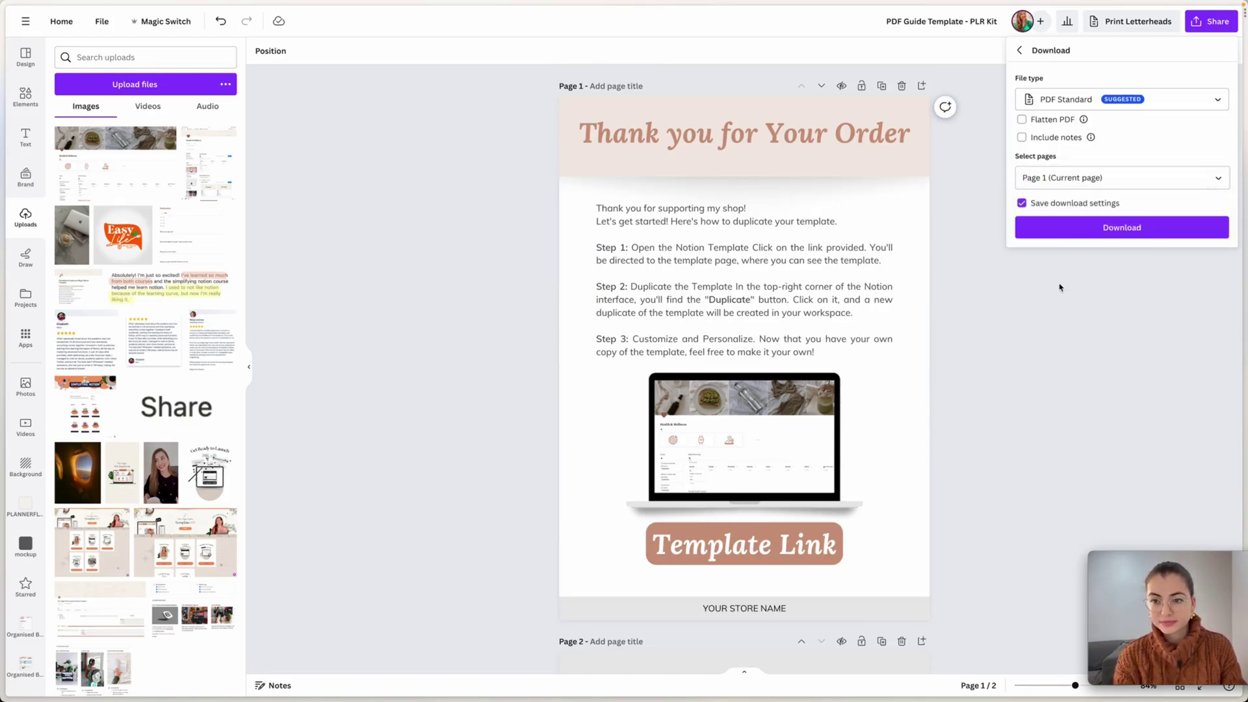
click(1105, 232)
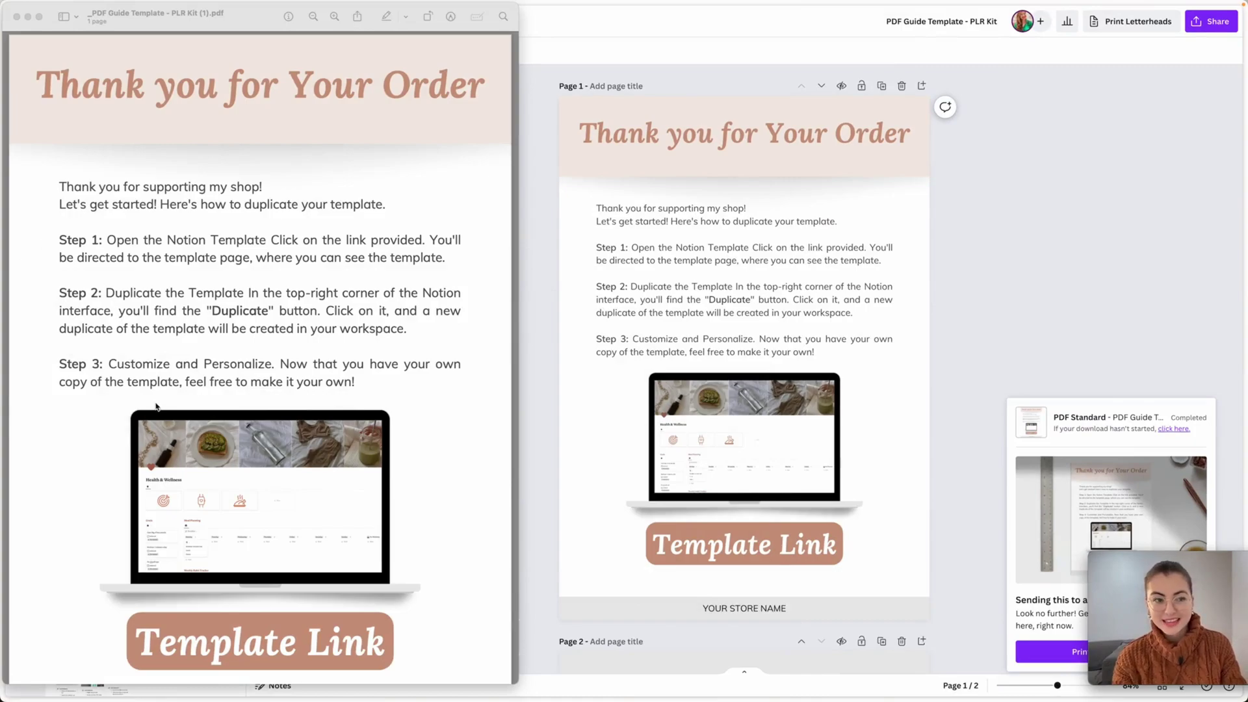
Test the PDF's Template Link, opening the published Notion page in Arc.
scroll(156, 407, down, 2)
click(81, 516)
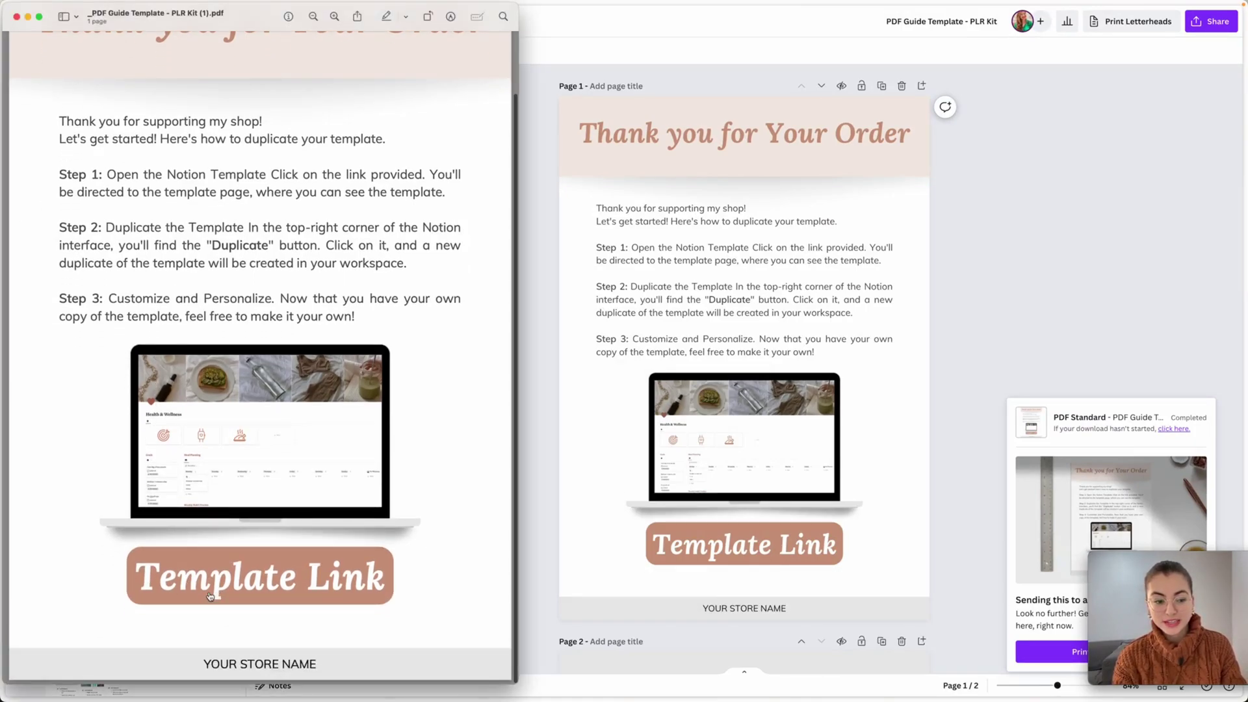
click(200, 583)
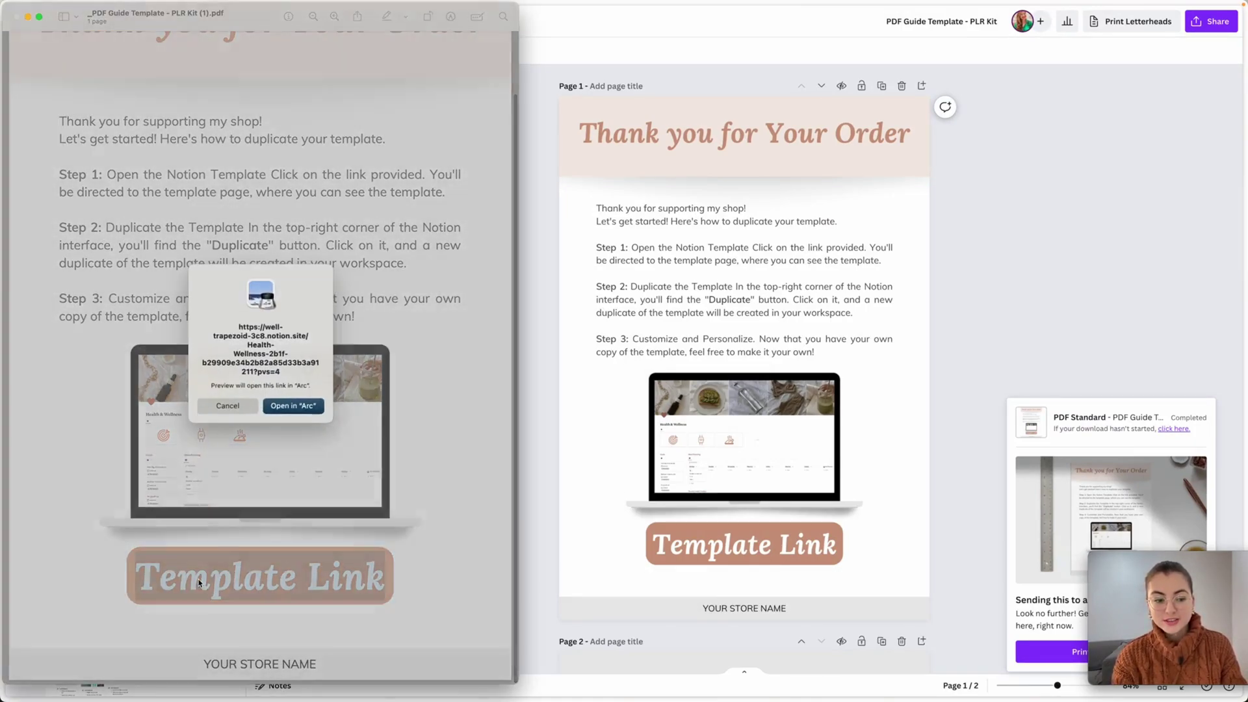
click(284, 405)
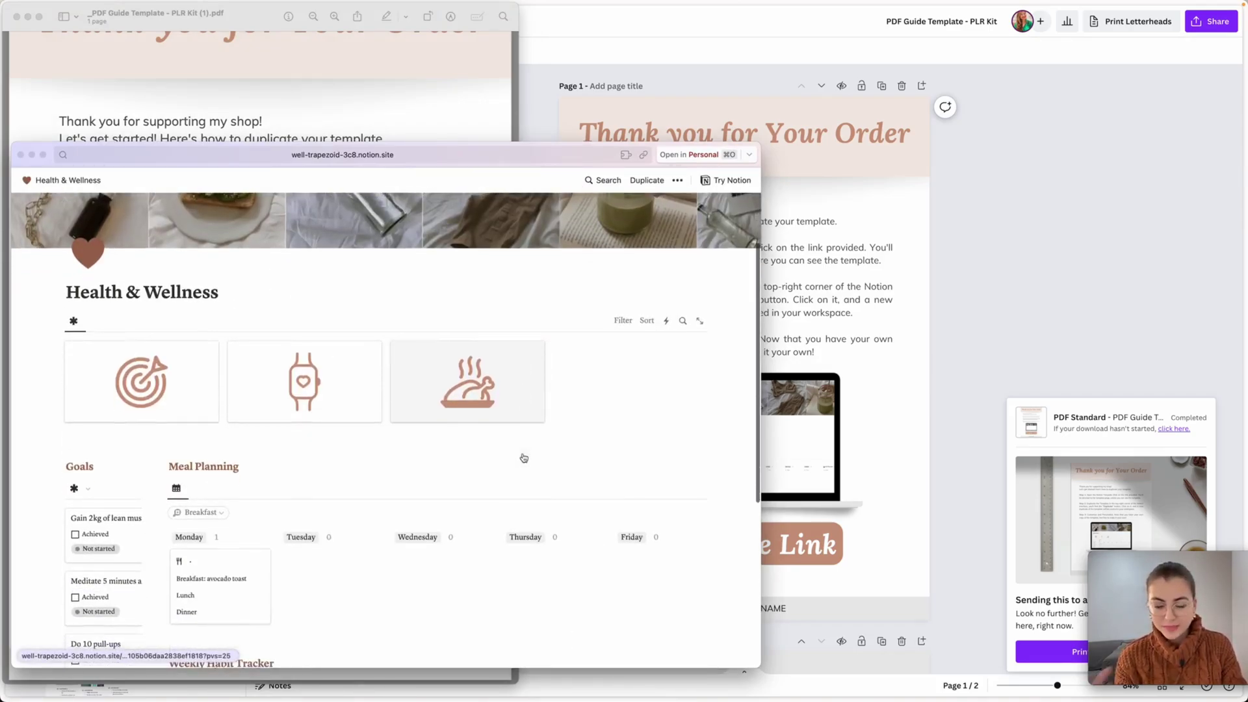
scroll(524, 458, down, 5)
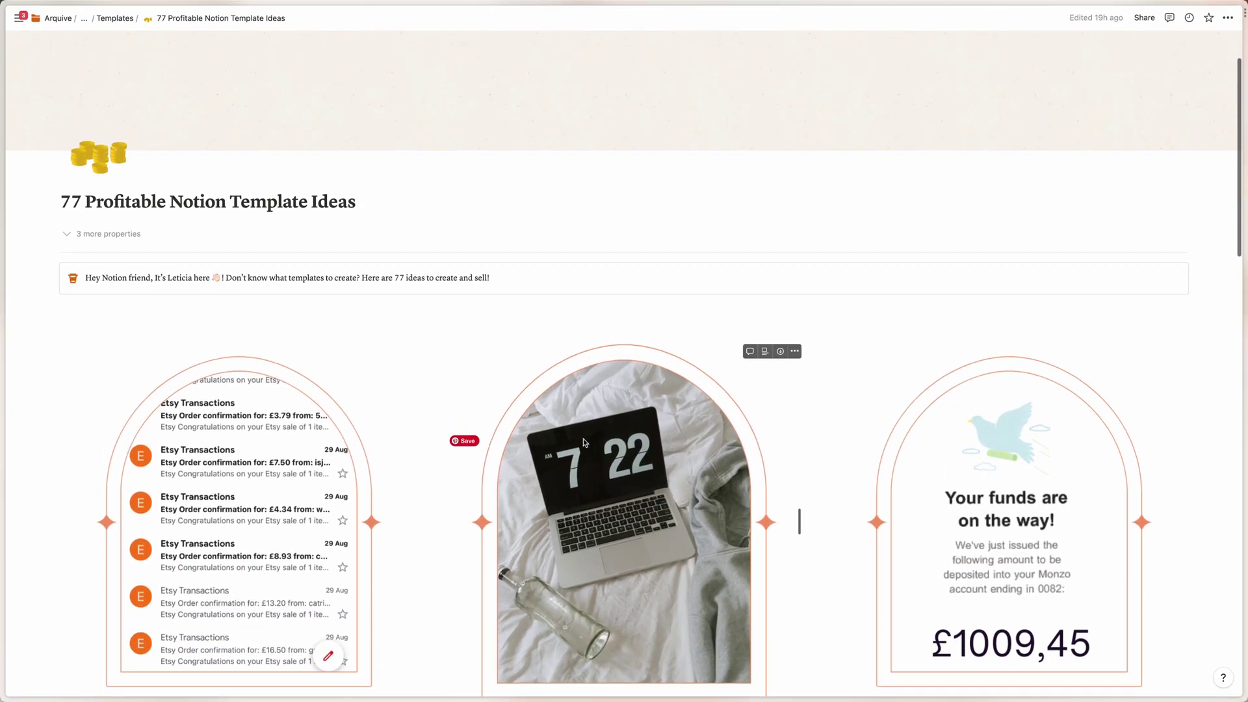
Add a new row titled 'Travel Planner' to the Notion Template Ideas table.
scroll(583, 438, down, 2)
scroll(583, 442, down, 5)
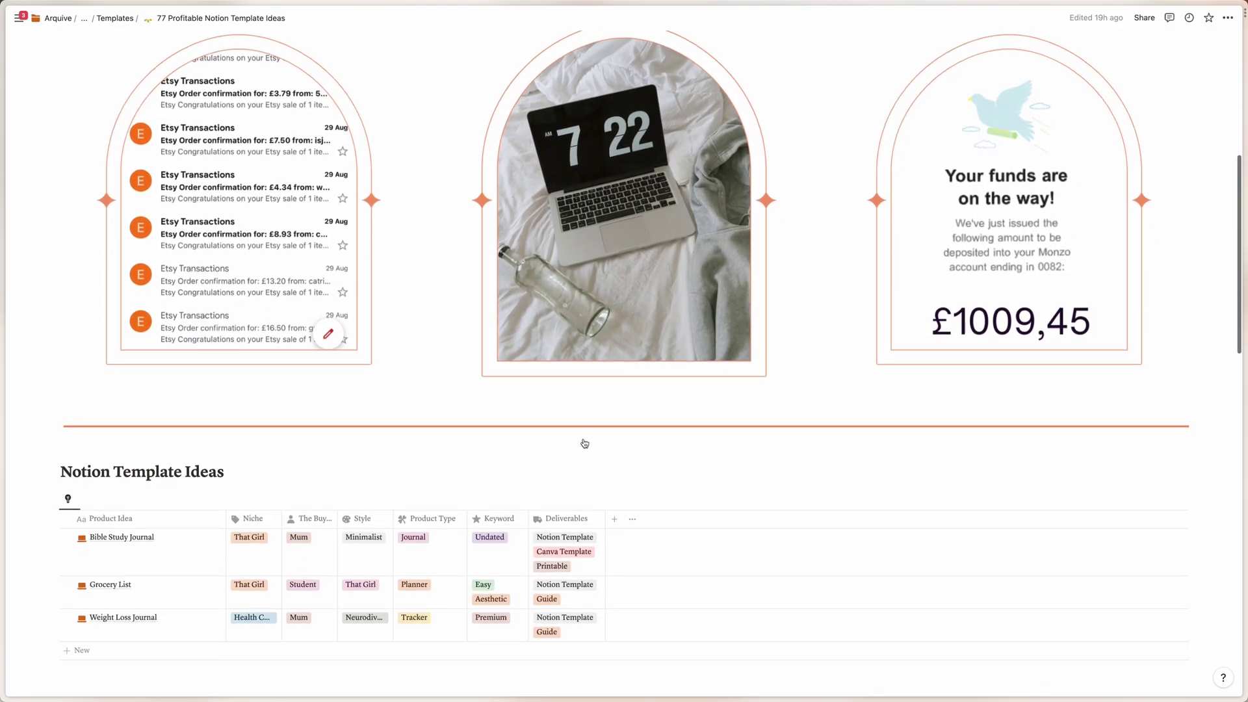
click(180, 492)
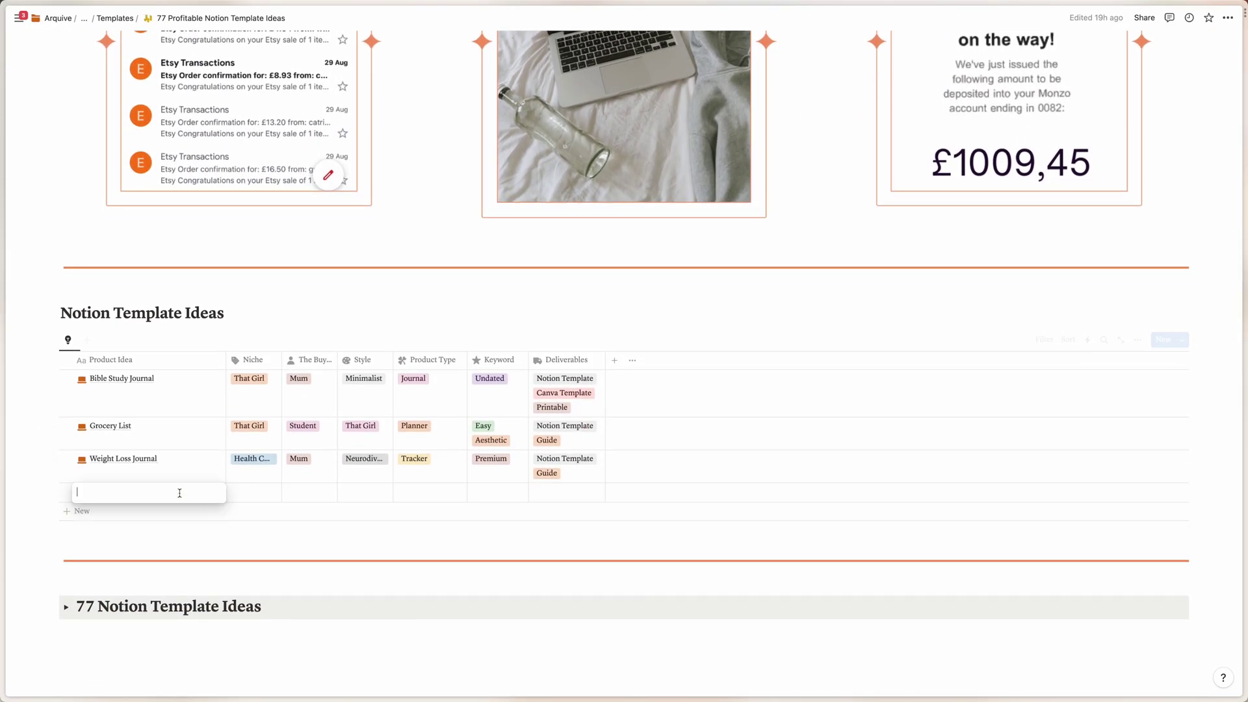
text(Travel Planner)
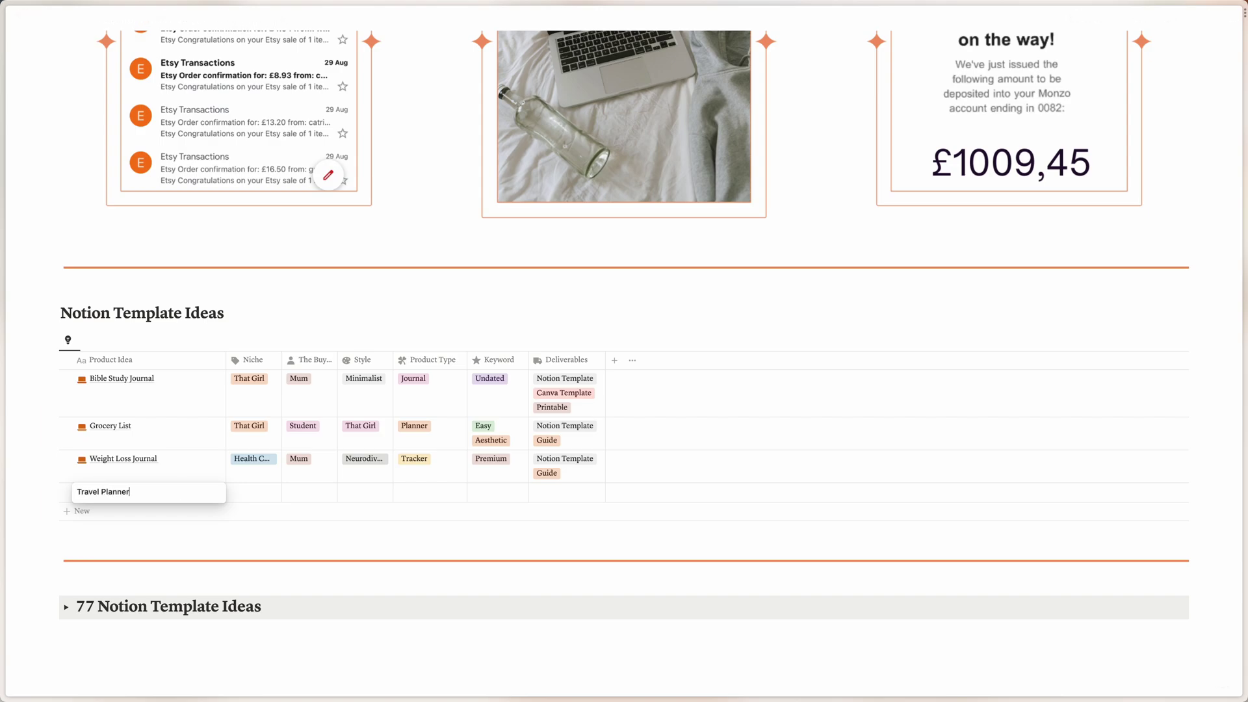
key(Return)
Set the Travel Planner row's Niche to Travel Agent and buyer to Mum.
click(259, 499)
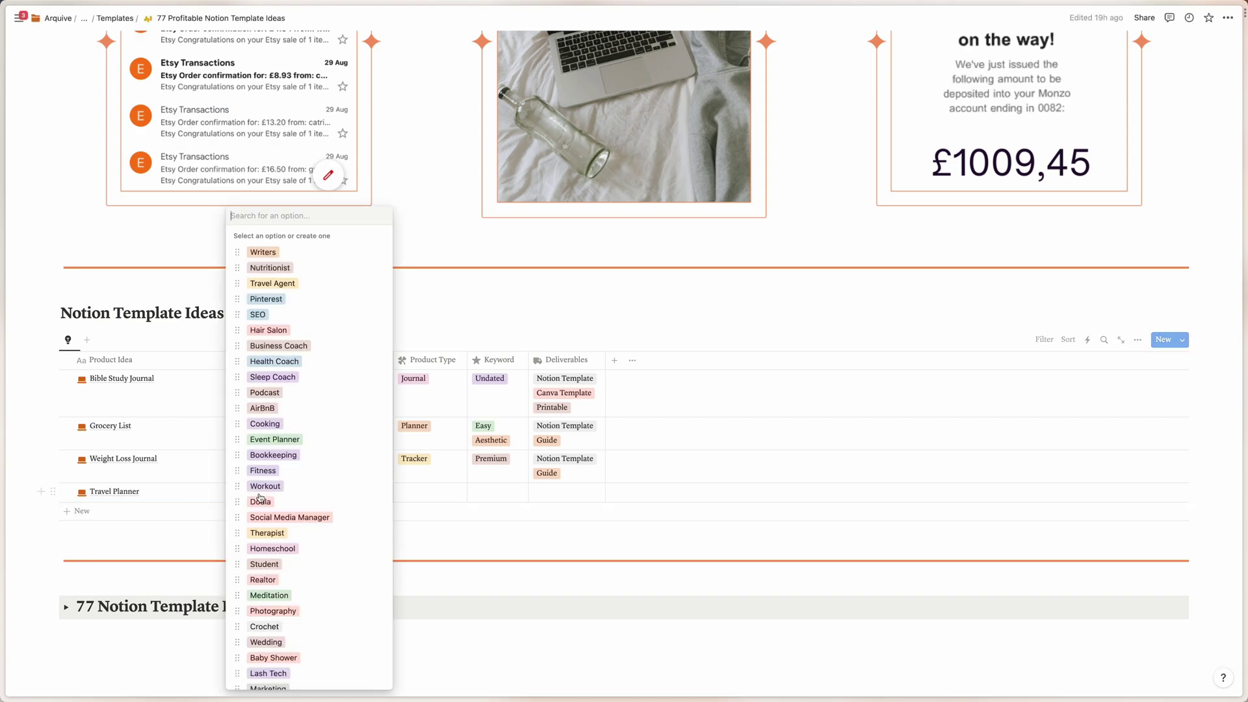
click(276, 284)
key(Escape)
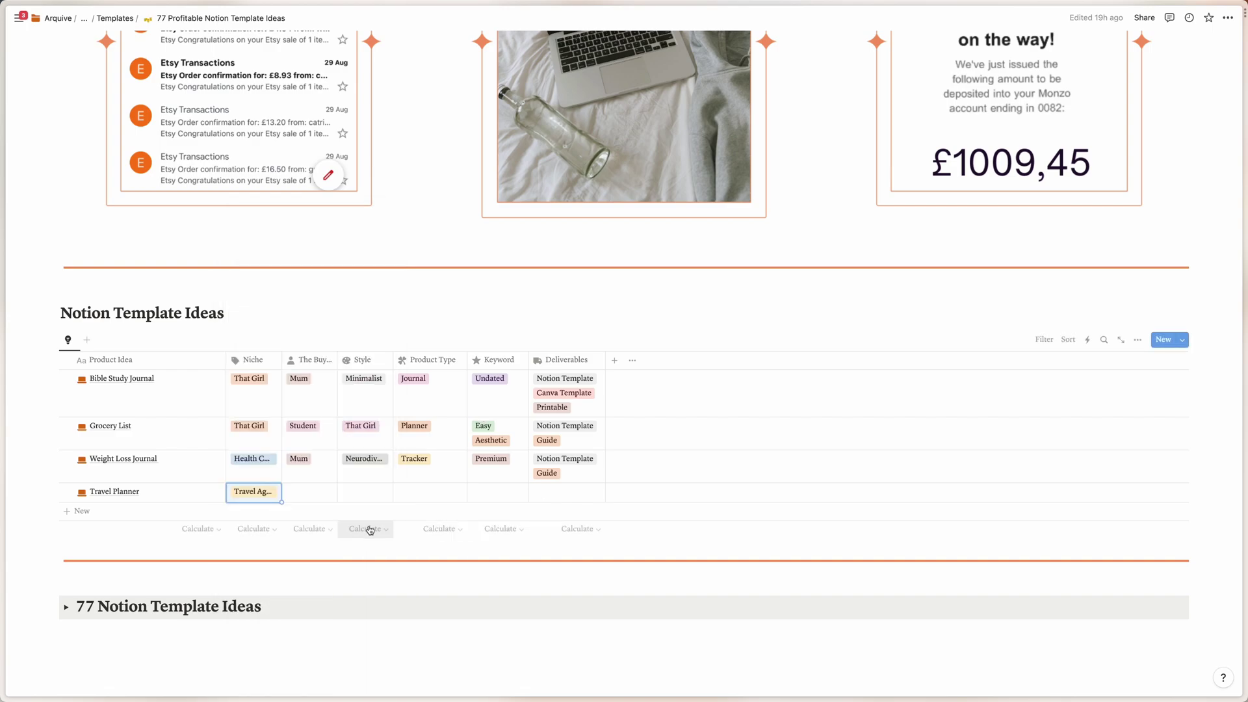
click(322, 500)
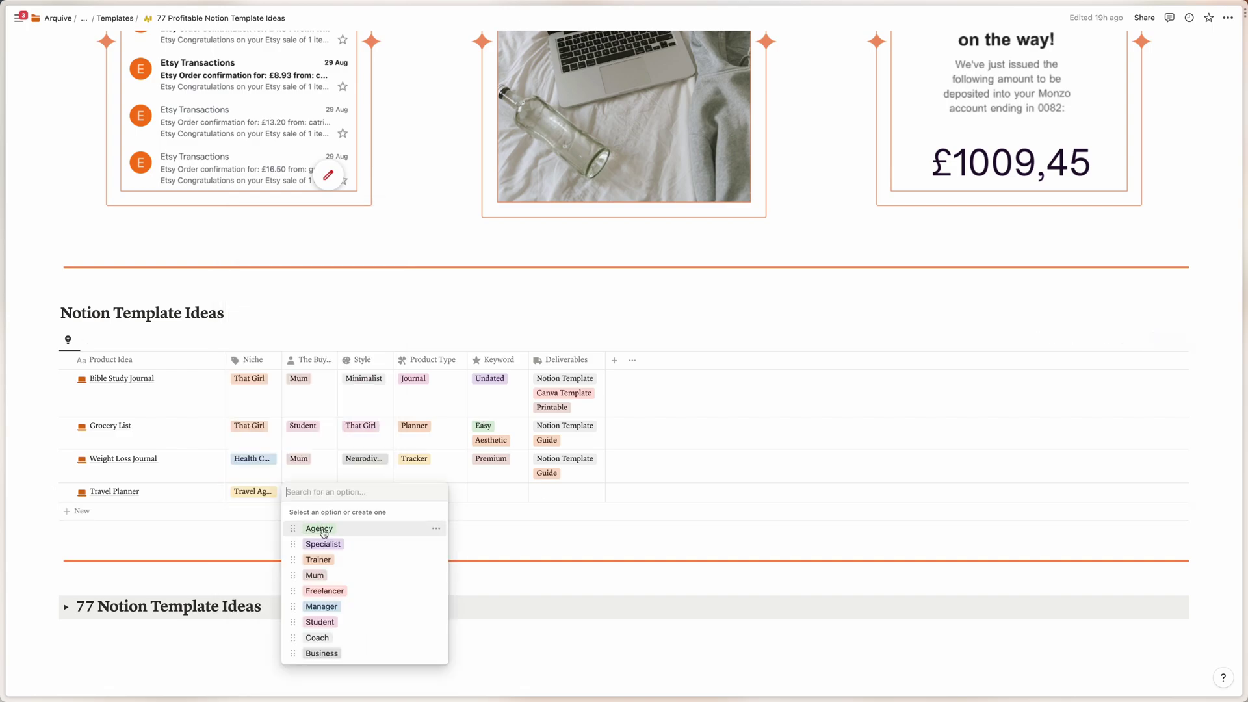
click(328, 575)
Set the Travel Planner row's Style to Minimalist.
click(364, 492)
key(Escape)
click(373, 488)
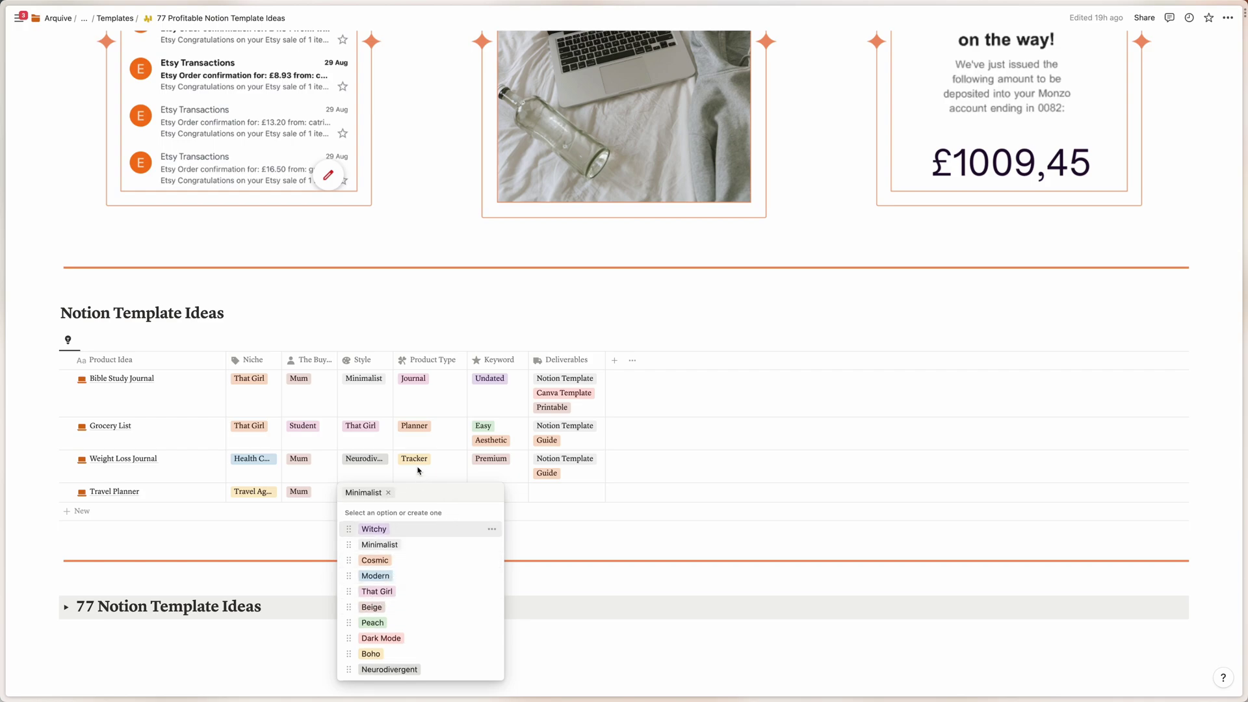
key(Escape)
click(418, 497)
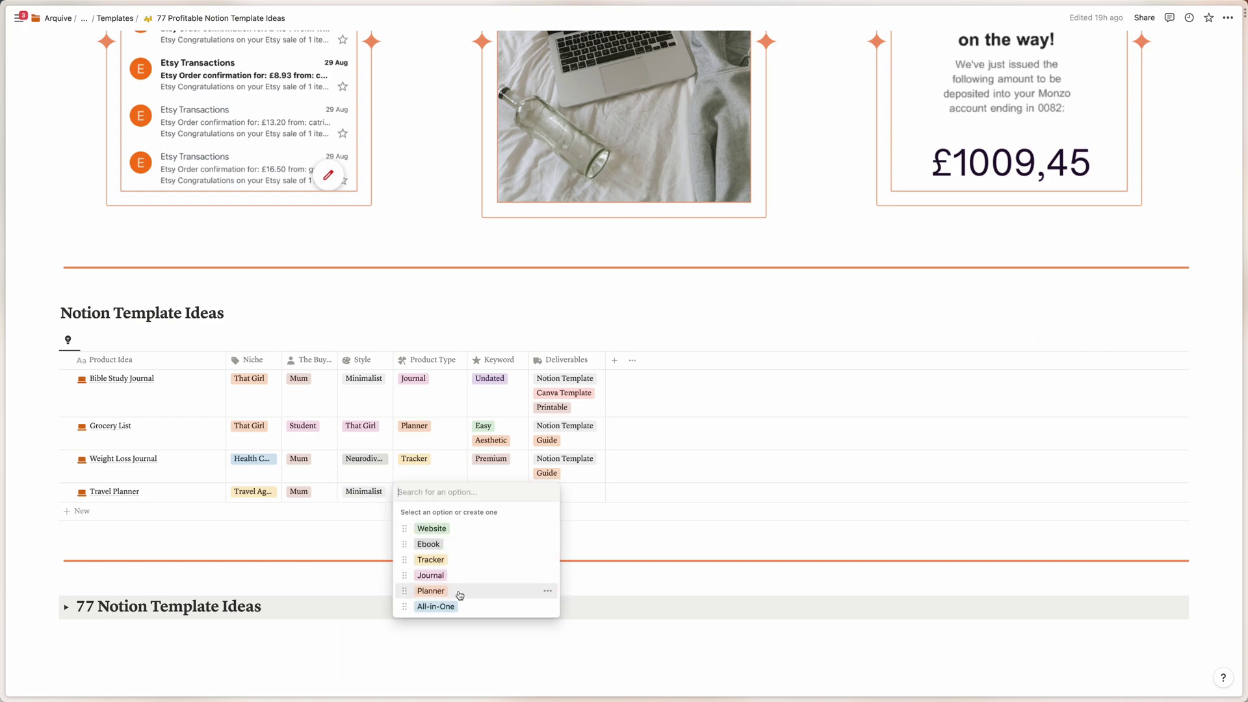